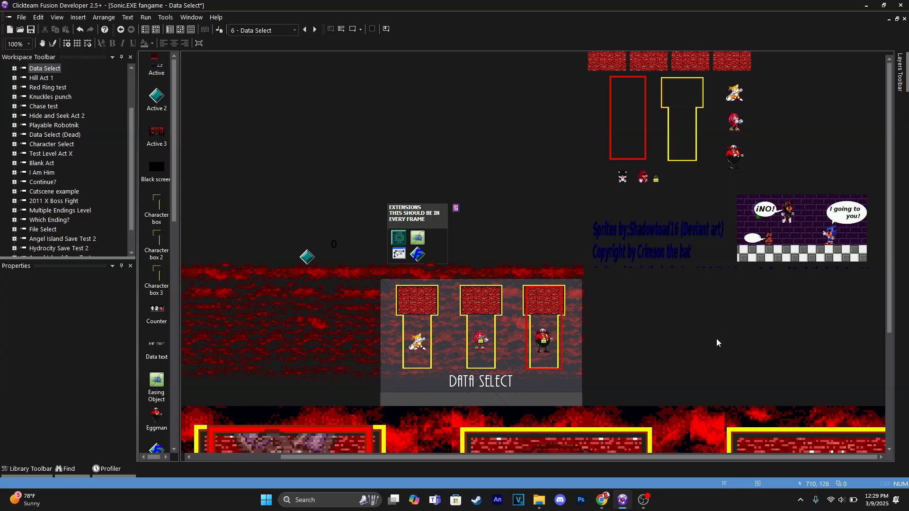
{"action": "scroll", "coordinate": [71, 213], "scroll_direction": "up", "scroll_amount": 2}
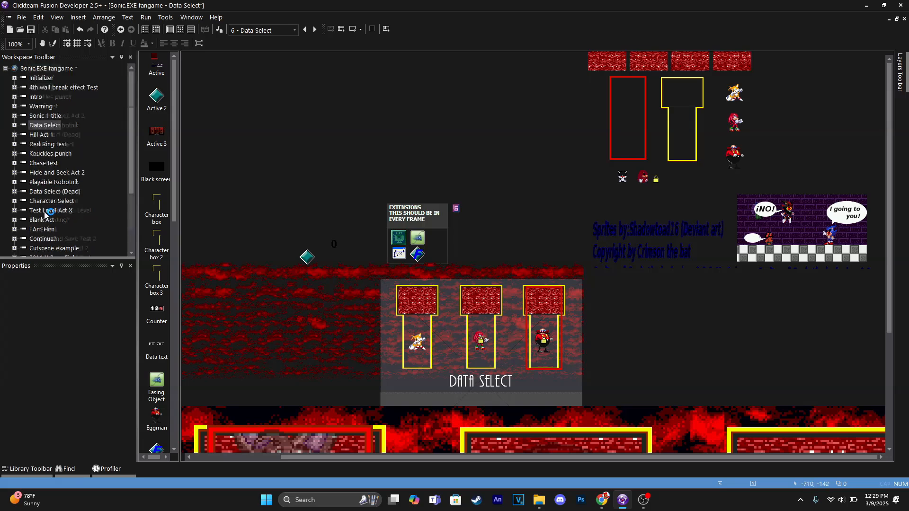
{"action": "left_click", "coordinate": [50, 69]}
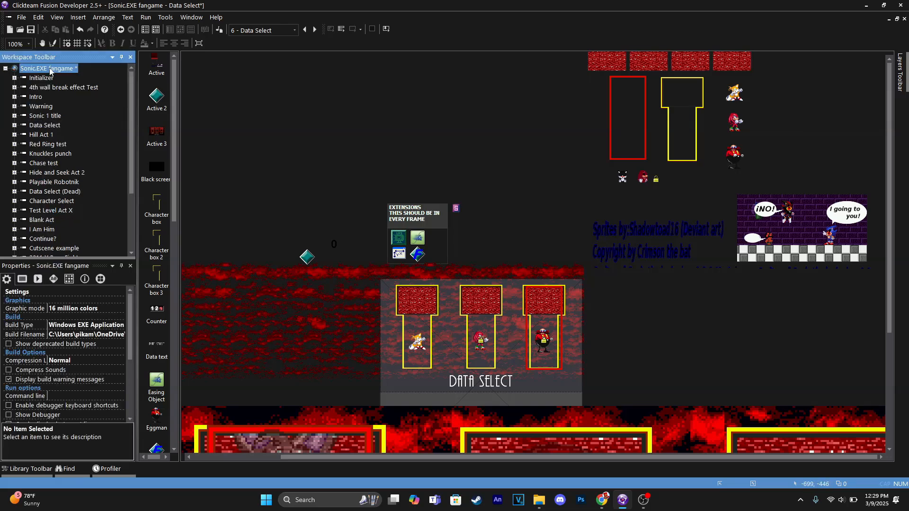
{"action": "scroll", "coordinate": [49, 158], "scroll_direction": "down", "scroll_amount": 3}
{"action": "scroll", "coordinate": [53, 224], "scroll_direction": "up", "scroll_amount": 3}
{"action": "scroll", "coordinate": [43, 191], "scroll_direction": "down", "scroll_amount": 3}
{"action": "scroll", "coordinate": [43, 192], "scroll_direction": "up", "scroll_amount": 3}
{"action": "left_click", "coordinate": [43, 78]}
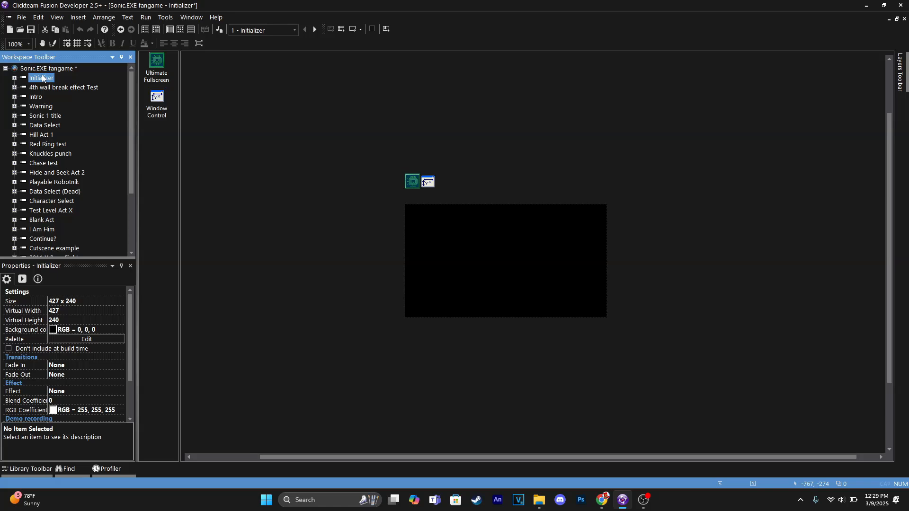
Step: Add a new frame to the Sonic.EXE fangame application and name it New Data Select
{"action": "right_click", "coordinate": [47, 69]}
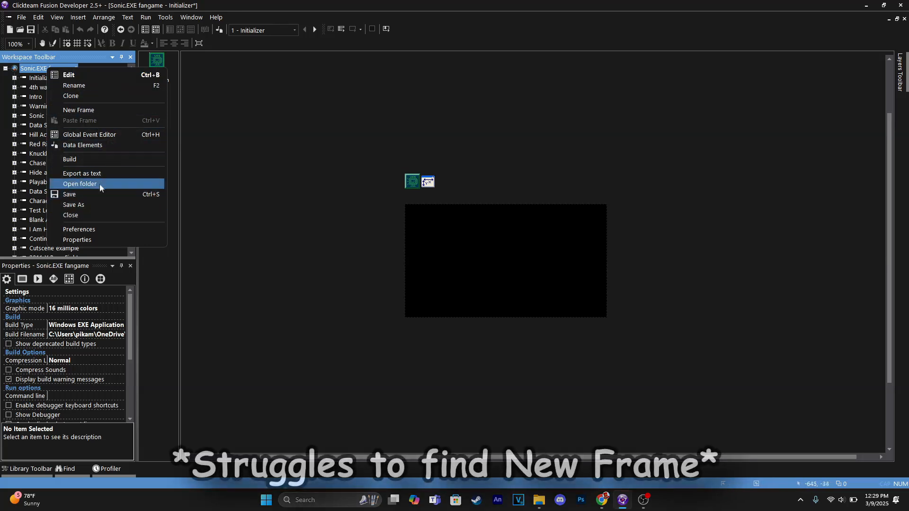
{"action": "left_click", "coordinate": [80, 110]}
{"action": "type", "text": "New Data Select"}
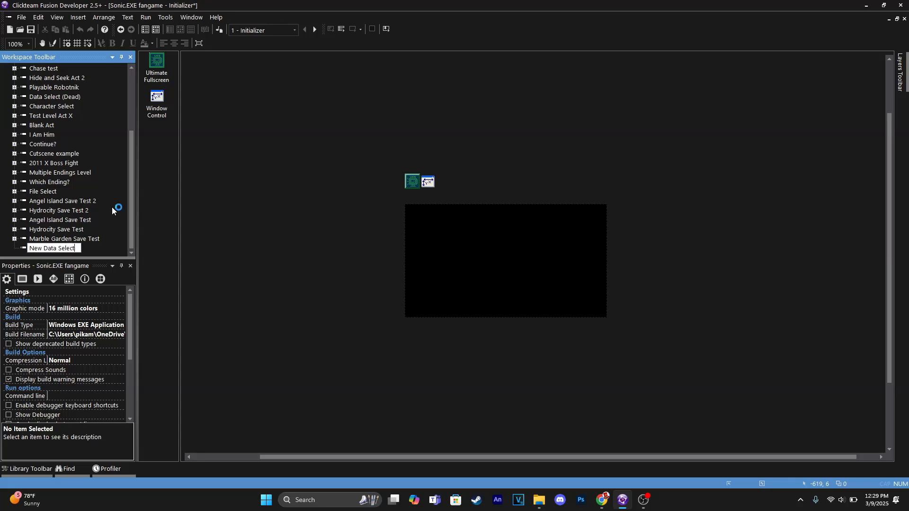
{"action": "key", "text": "Return"}
Step: Copy the extensions block with its objects and ScreenScaleValues from the 4th wall break effect Test frame
{"action": "scroll", "coordinate": [73, 145], "scroll_direction": "up", "scroll_amount": 4}
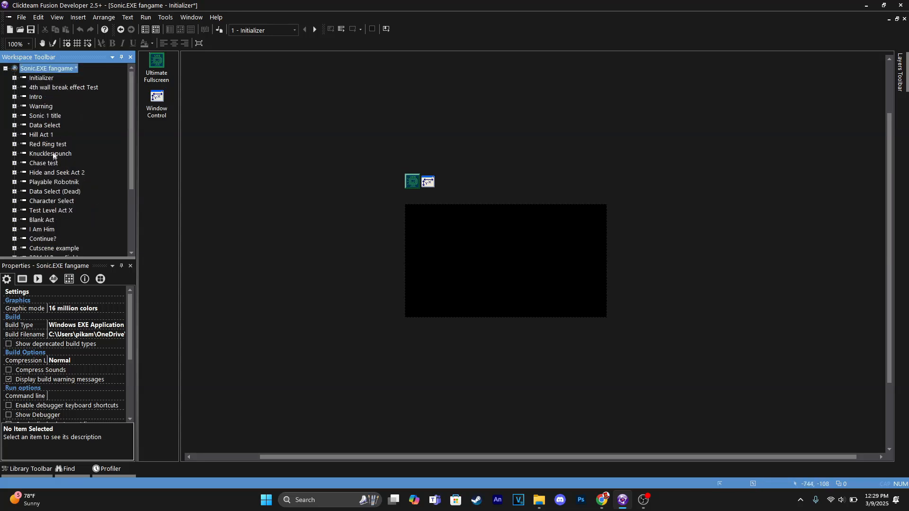
{"action": "double_click", "coordinate": [50, 116]}
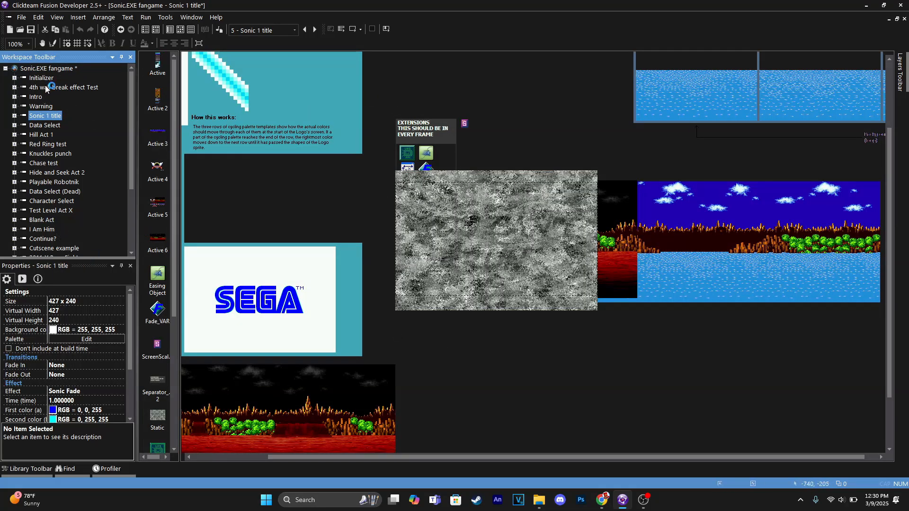
{"action": "double_click", "coordinate": [45, 87]}
{"action": "left_click_drag", "start_coordinate": [367, 90], "coordinate": [468, 186]}
{"action": "left_click", "coordinate": [470, 130], "text": "ctrl"}
{"action": "key", "text": "ctrl+c"}
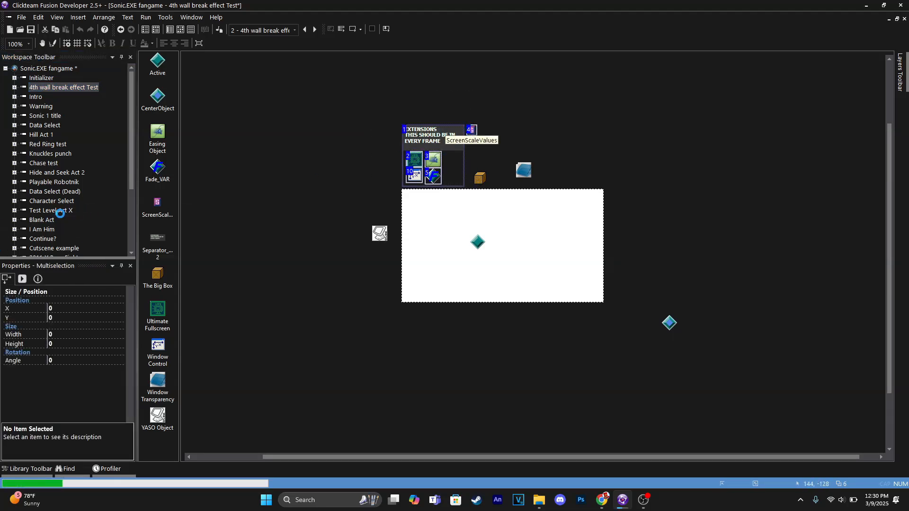
Step: Paste the copied extension objects into the New Data Select frame, just above the white play area
{"action": "scroll", "coordinate": [54, 222], "scroll_direction": "down", "scroll_amount": 4}
{"action": "left_click", "coordinate": [56, 249]}
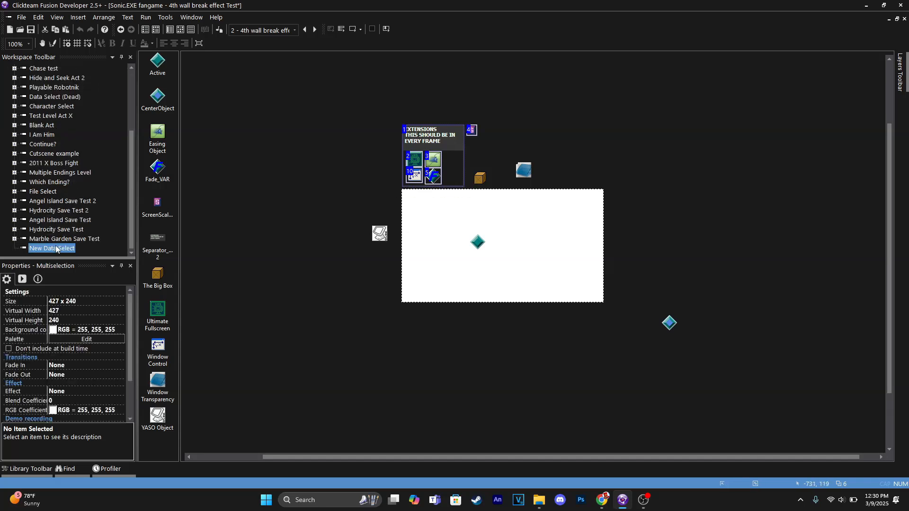
{"action": "key", "text": "ctrl+v"}
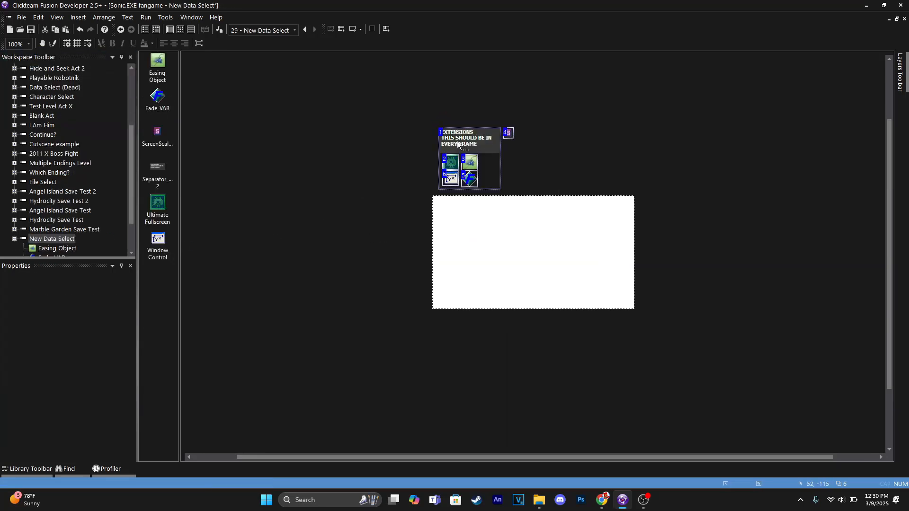
{"action": "left_click_drag", "start_coordinate": [452, 150], "coordinate": [446, 154]}
{"action": "left_click", "coordinate": [348, 157]}
{"action": "middle_click_drag", "start_coordinate": [362, 156], "coordinate": [325, 195]}
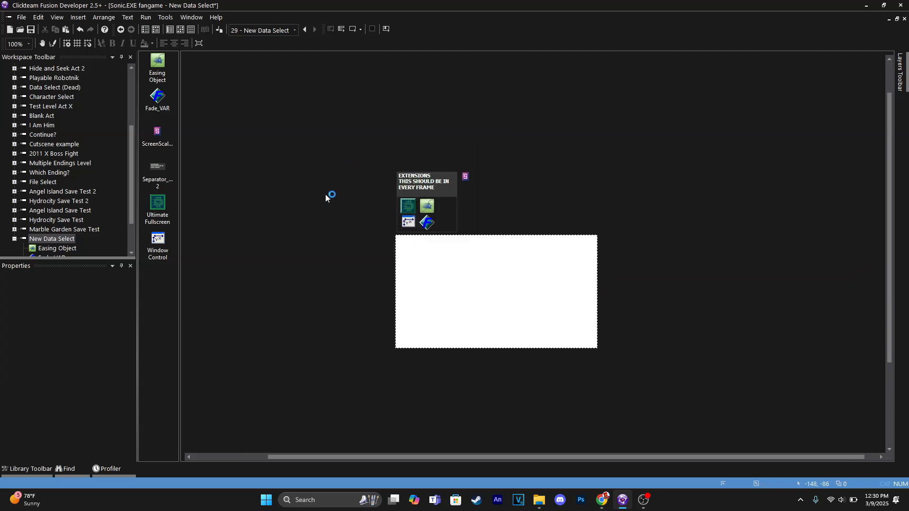
Step: Open the existing Data Select frame and examine its events
{"action": "scroll", "coordinate": [48, 158], "scroll_direction": "up", "scroll_amount": 4}
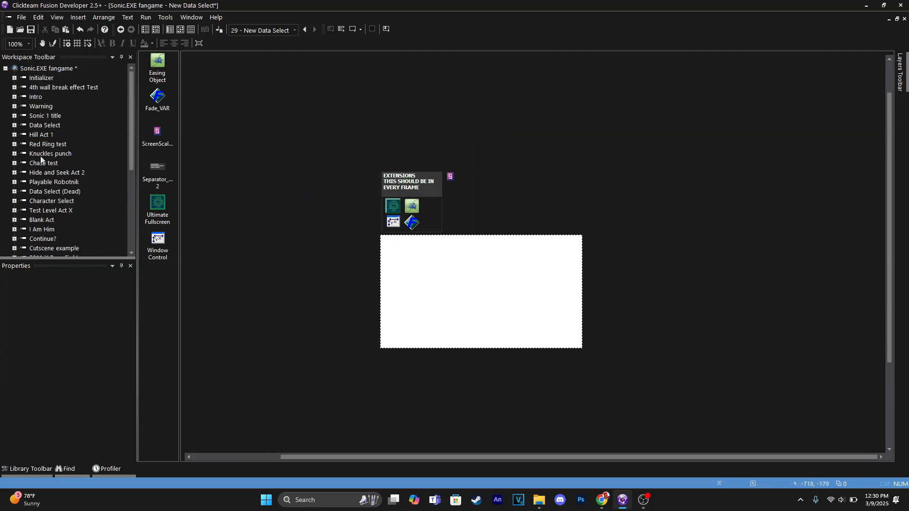
{"action": "double_click", "coordinate": [47, 126]}
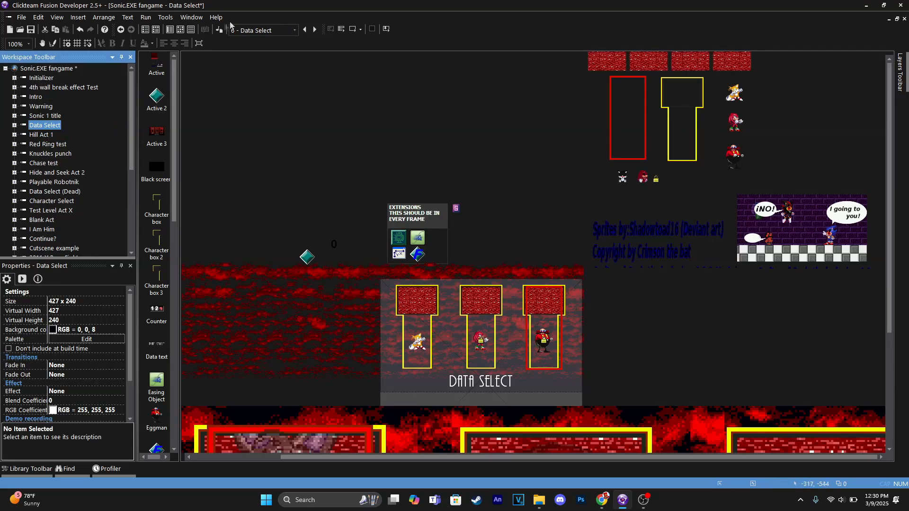
{"action": "left_click", "coordinate": [179, 29]}
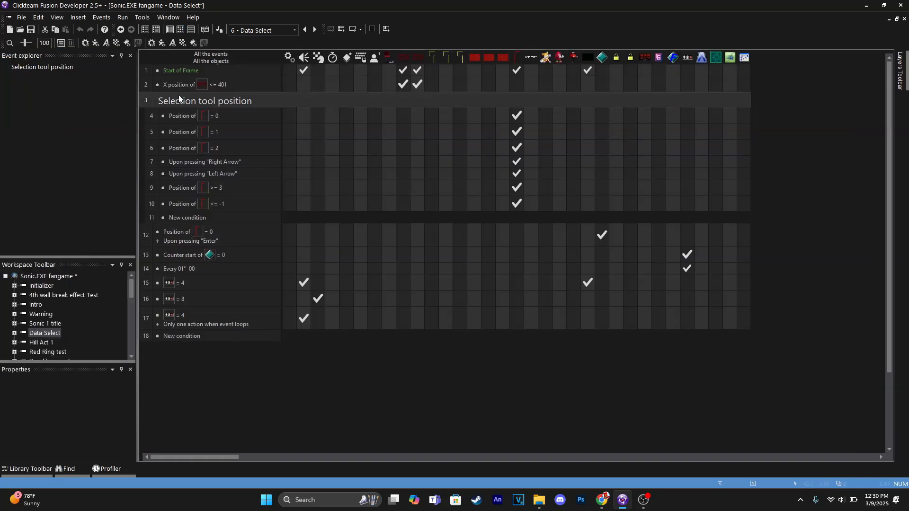
{"action": "left_click", "coordinate": [169, 29]}
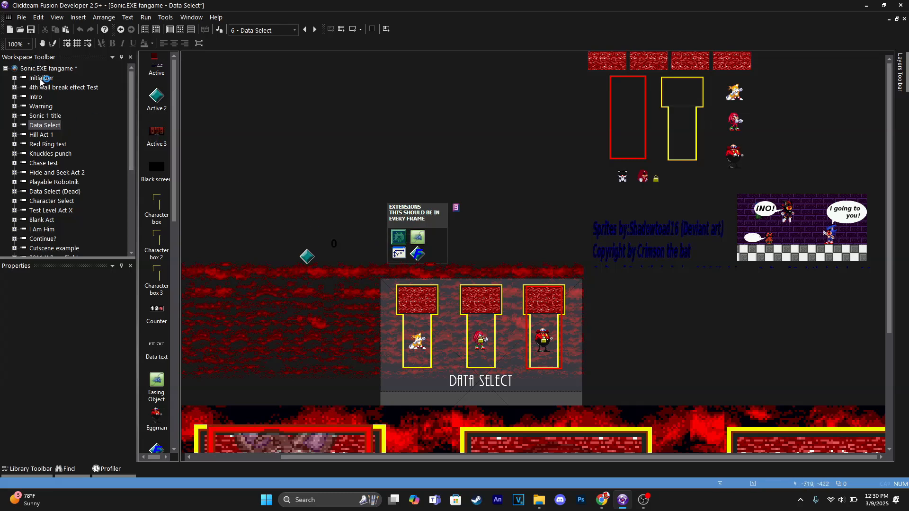
Step: Copy the sprite sheet Active object from Data Select into the New Data Select frame, placing it outside the play area on the right
{"action": "double_click", "coordinate": [715, 178]}
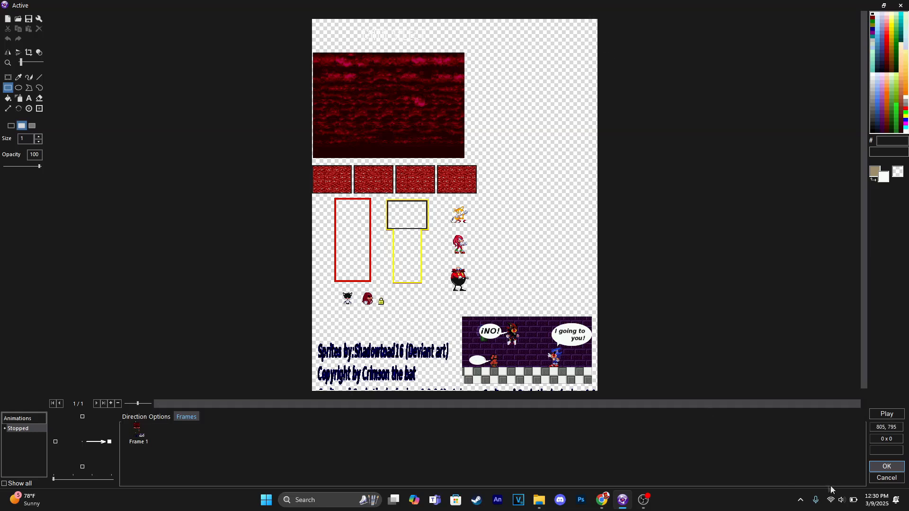
{"action": "left_click", "coordinate": [886, 467]}
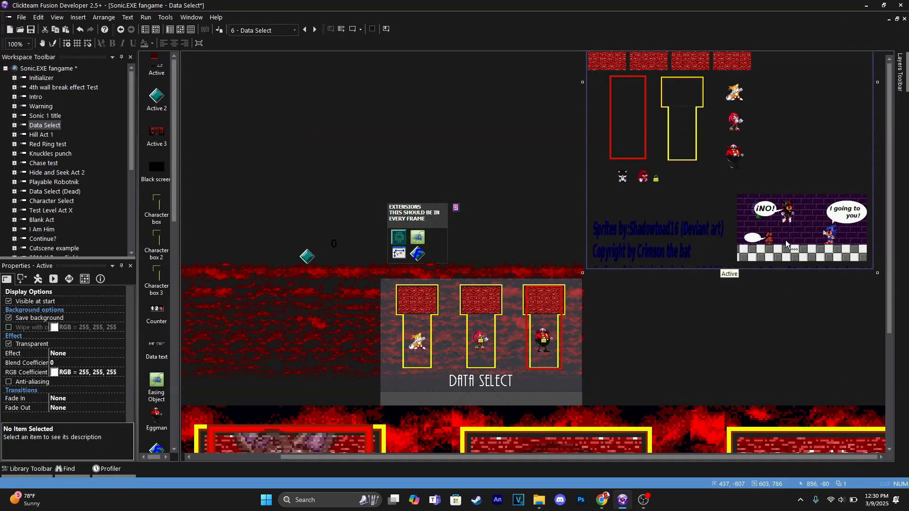
{"action": "scroll", "coordinate": [12, 226], "scroll_direction": "down", "scroll_amount": 6}
{"action": "double_click", "coordinate": [61, 192]}
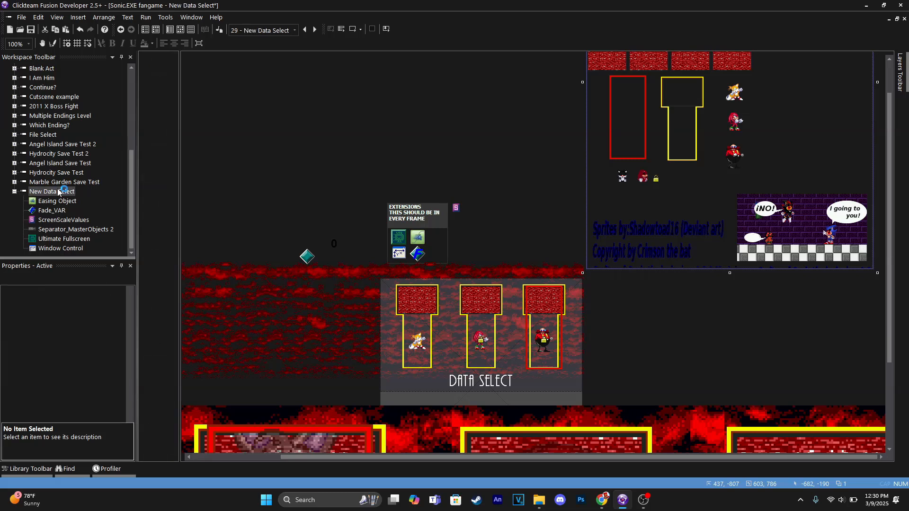
{"action": "left_click", "coordinate": [600, 174]}
{"action": "key", "text": "ctrl+v"}
{"action": "left_click", "coordinate": [672, 128]}
{"action": "left_click_drag", "start_coordinate": [711, 195], "coordinate": [650, 115]}
Step: Copy the dark red cloud background out of the sprite sheet object's image with a rectangular selection around it
{"action": "double_click", "coordinate": [654, 122]}
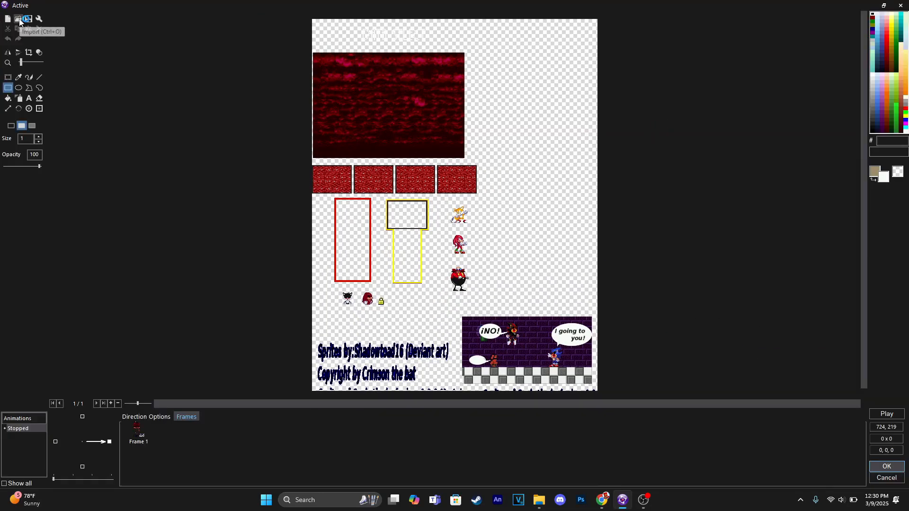
{"action": "left_click", "coordinate": [19, 21]}
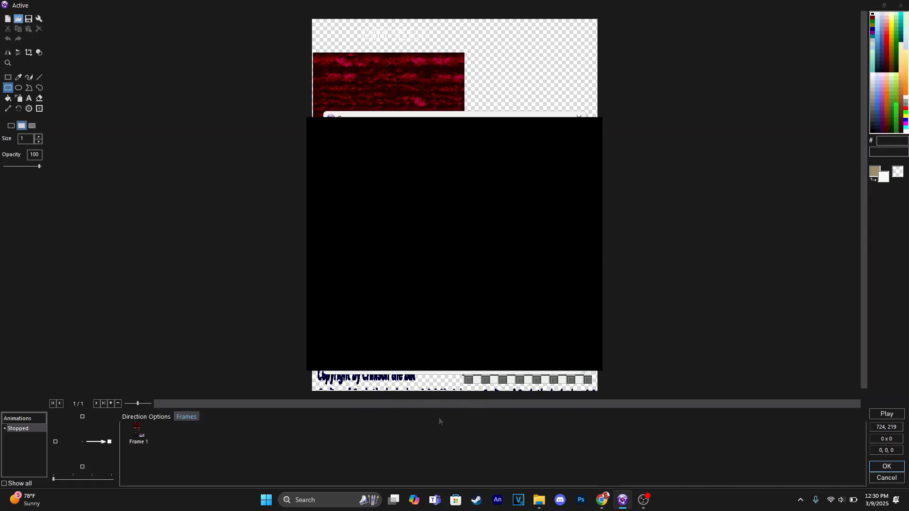
{"action": "left_click", "coordinate": [579, 117]}
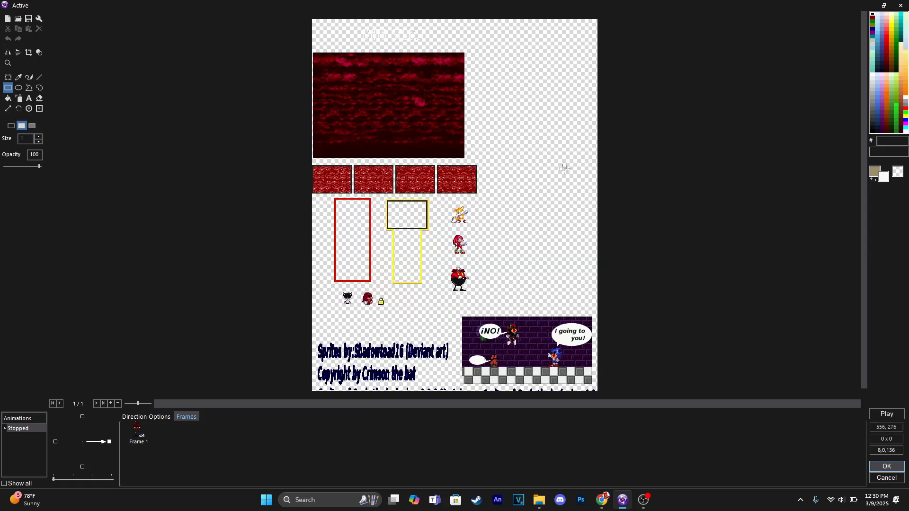
{"action": "scroll", "coordinate": [377, 89], "scroll_direction": "up", "scroll_amount": 1}
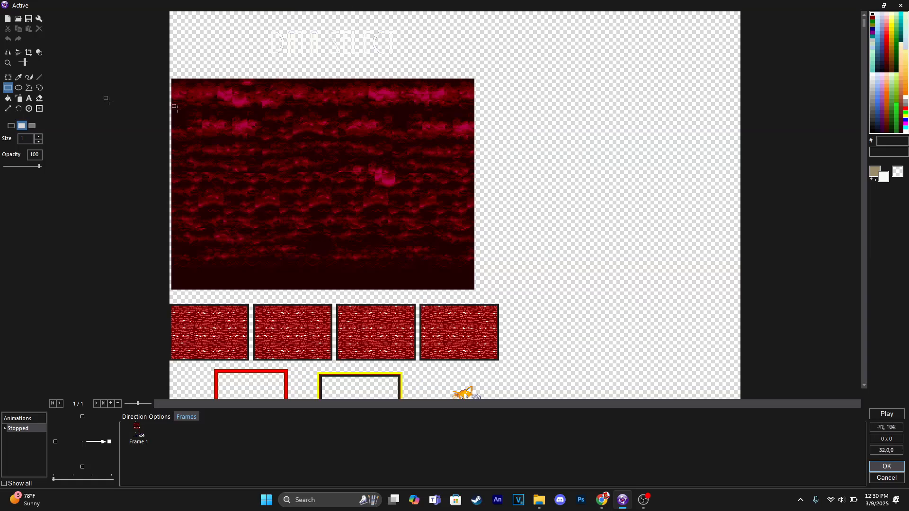
{"action": "left_click", "coordinate": [8, 77]}
{"action": "left_click_drag", "start_coordinate": [165, 71], "coordinate": [487, 293]}
{"action": "left_click", "coordinate": [556, 253]}
{"action": "left_click", "coordinate": [892, 469]}
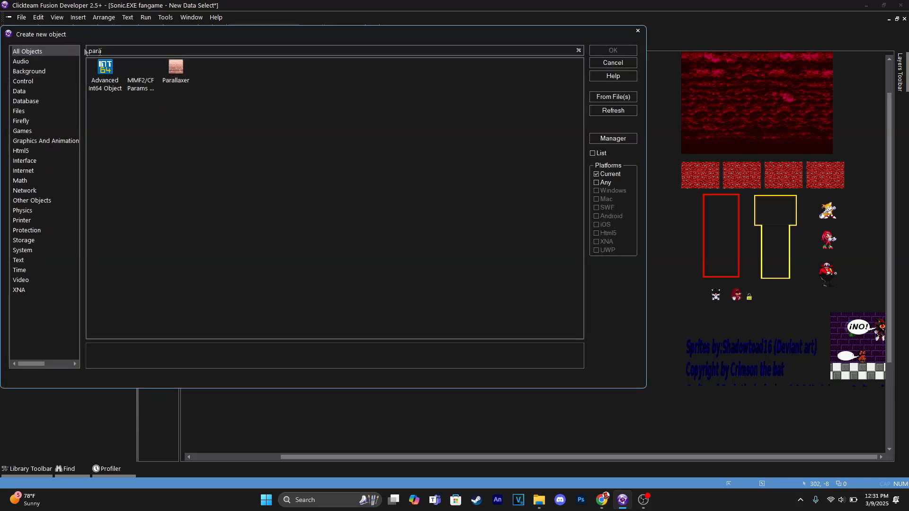
Step: Insert a new Active object near the middle of the New Data Select play area
{"action": "double_click", "coordinate": [133, 53]}
{"action": "type", "text": "Act"}
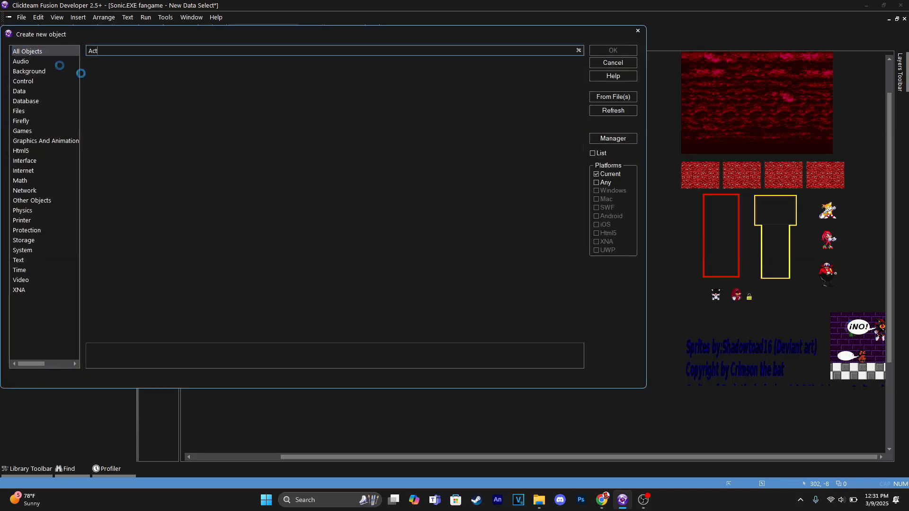
{"action": "double_click", "coordinate": [145, 75]}
{"action": "left_click", "coordinate": [490, 286]}
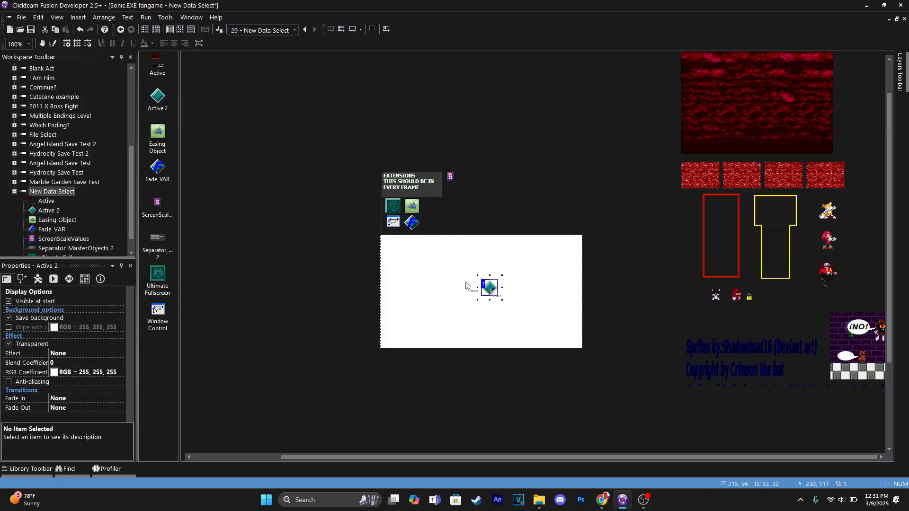
Step: Clear the new Active object's default image and paste the copied red cloud background into it
{"action": "double_click", "coordinate": [492, 289]}
{"action": "left_click", "coordinate": [8, 19]}
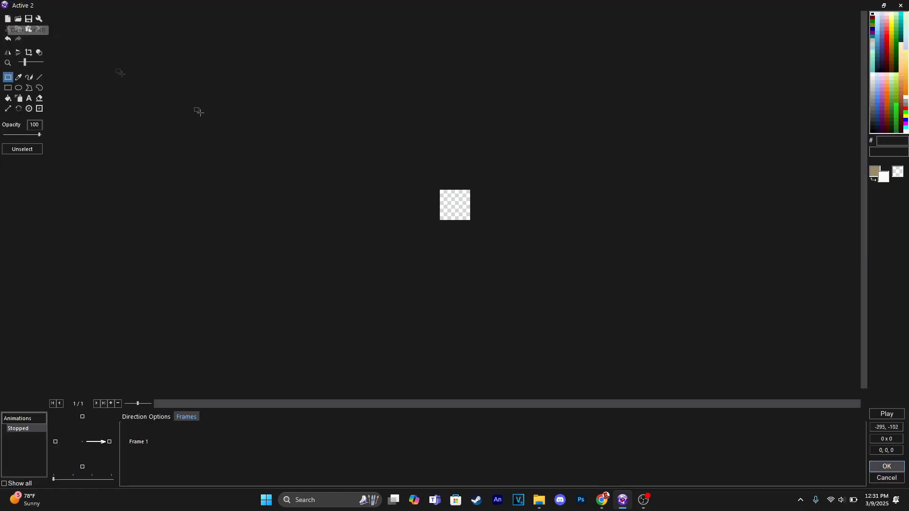
{"action": "key", "text": "ctrl+v"}
{"action": "left_click", "coordinate": [487, 269]}
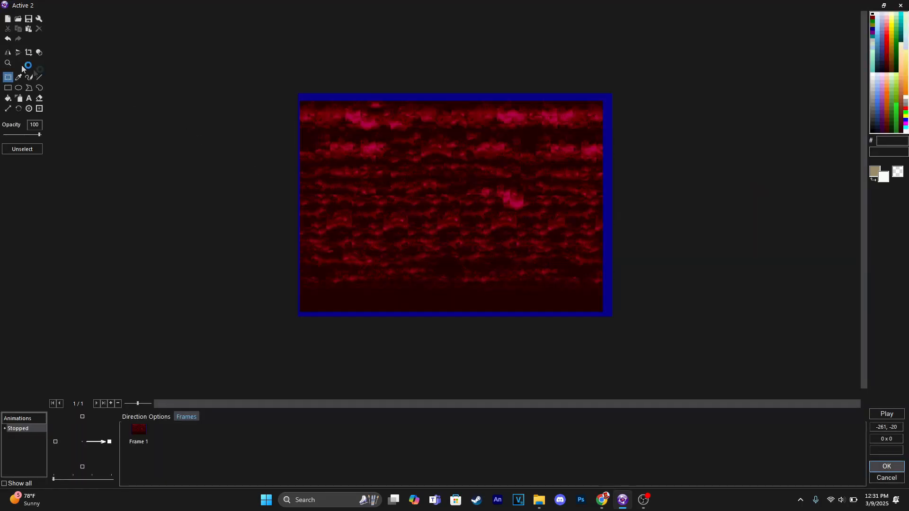
Step: Make the blue border around the pasted background transparent and crop the image to the artwork
{"action": "left_click", "coordinate": [40, 53]}
{"action": "left_click", "coordinate": [599, 99]}
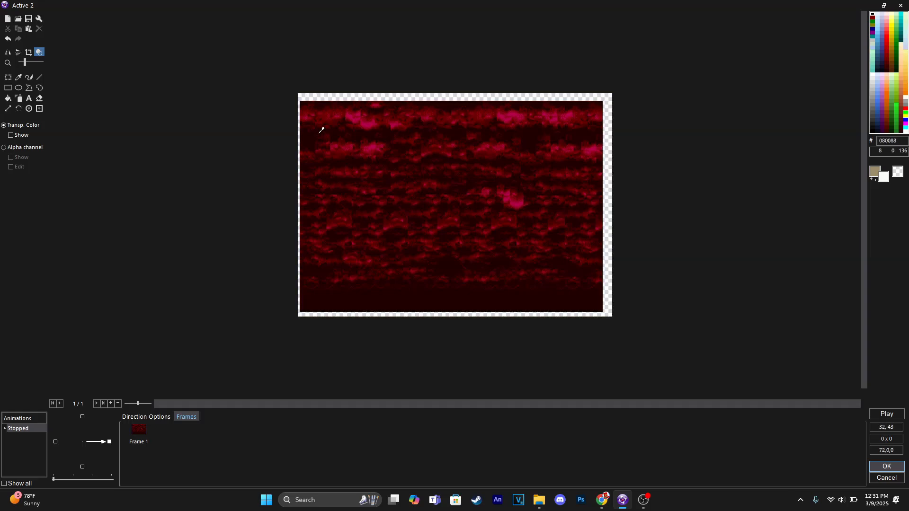
{"action": "left_click", "coordinate": [8, 77]}
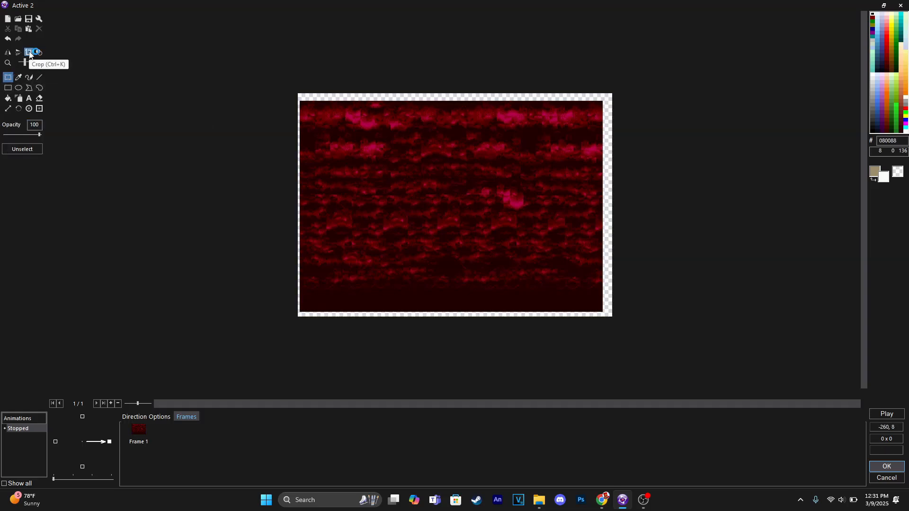
{"action": "left_click", "coordinate": [29, 52]}
Step: Move the background image's hot spot to its centre and apply the edited image to the object
{"action": "left_click", "coordinate": [29, 108]}
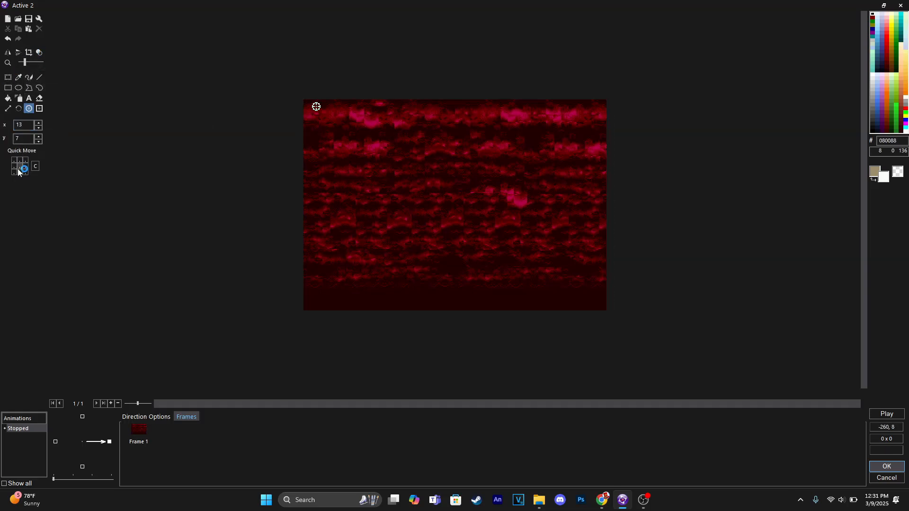
{"action": "left_click", "coordinate": [19, 168]}
{"action": "left_click", "coordinate": [155, 416]}
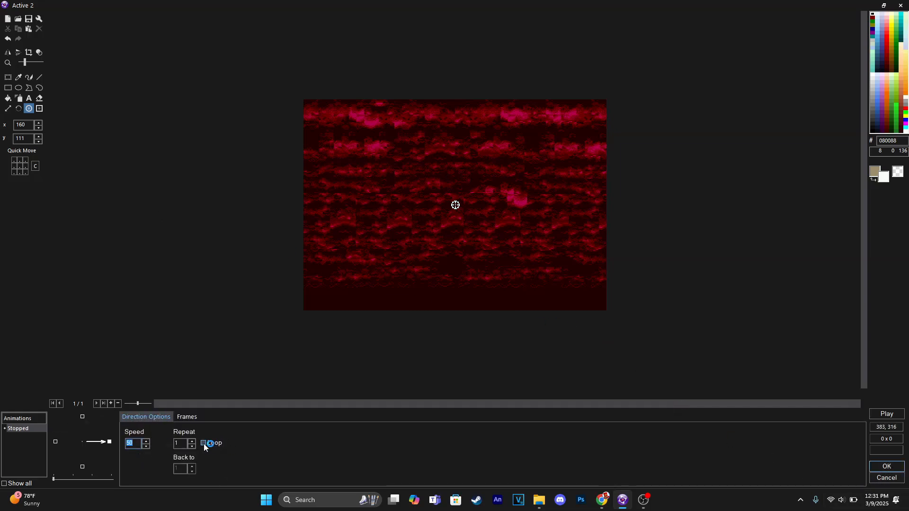
{"action": "left_click", "coordinate": [883, 466]}
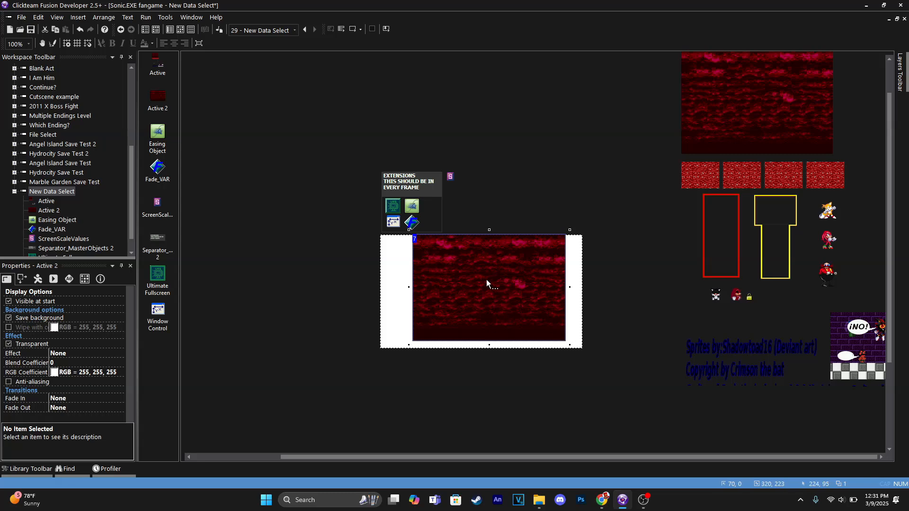
{"action": "double_click", "coordinate": [487, 283]}
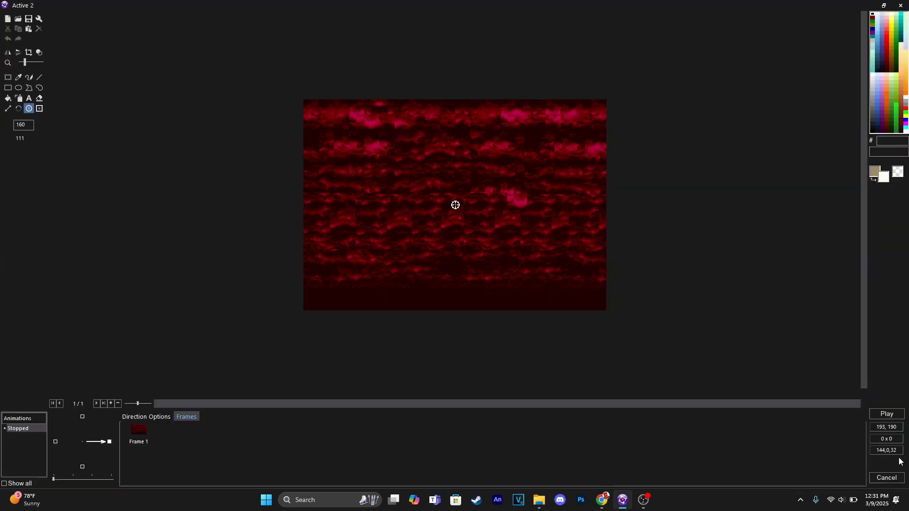
{"action": "left_click", "coordinate": [887, 466]}
Step: Rename the red cloud background object as SS BF Background
{"action": "right_click", "coordinate": [478, 270]}
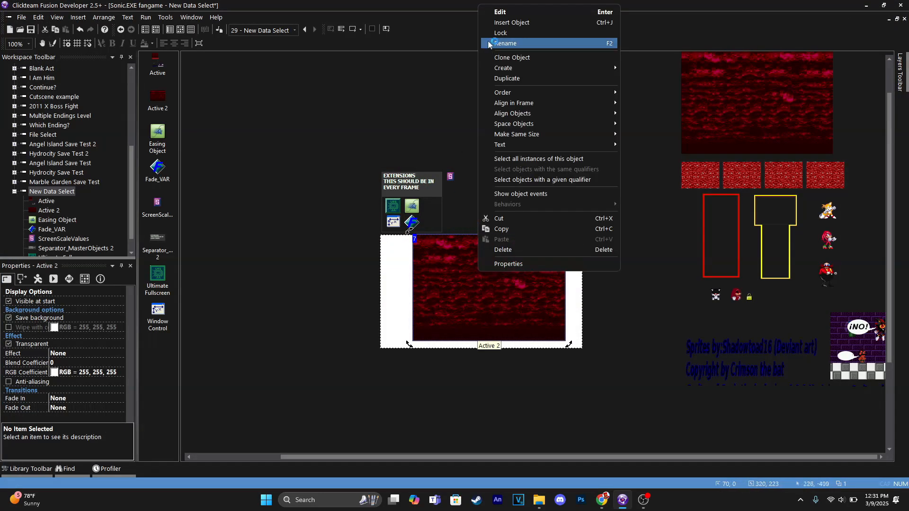
{"action": "left_click", "coordinate": [506, 43]}
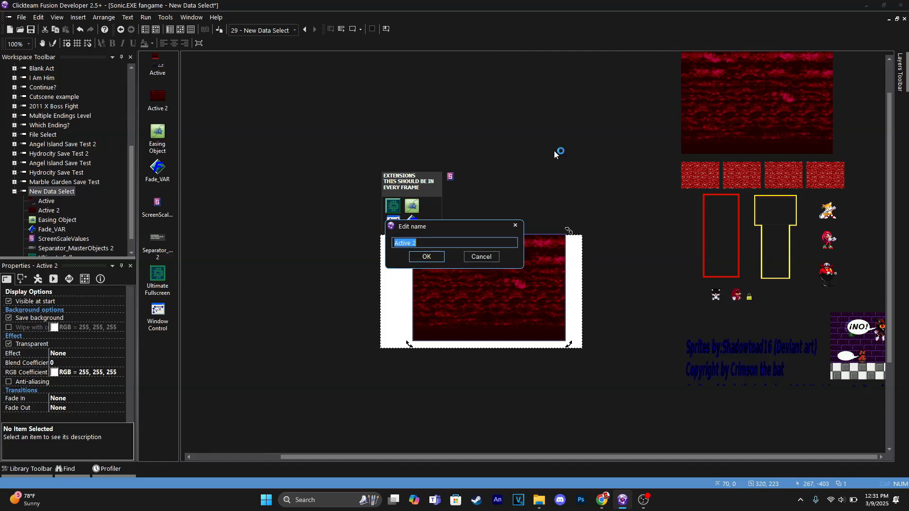
{"action": "type", "text": "SS BF Background"}
{"action": "key", "text": "Return"}
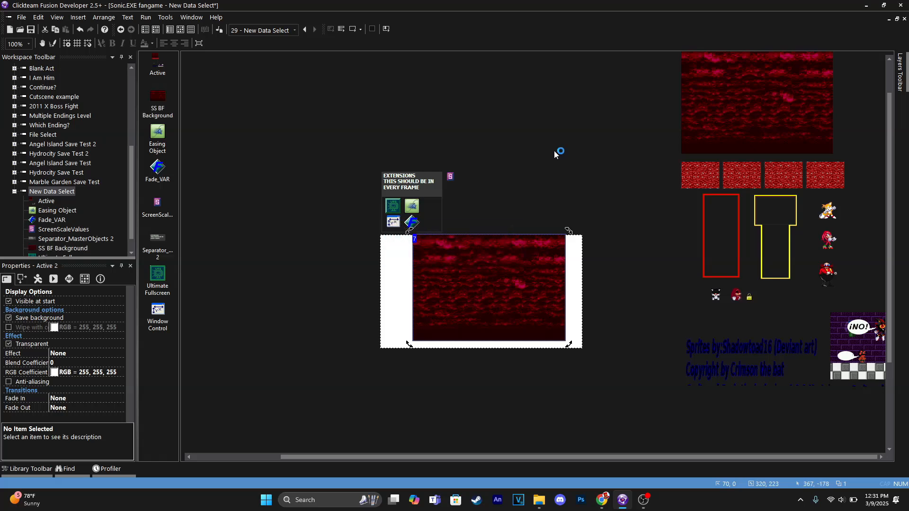
Step: Move the cloud background aside and set the frame's background colour to the dark red sampled from the artwork's lower edge
{"action": "left_click_drag", "start_coordinate": [520, 279], "coordinate": [587, 276]}
{"action": "left_click", "coordinate": [52, 191]}
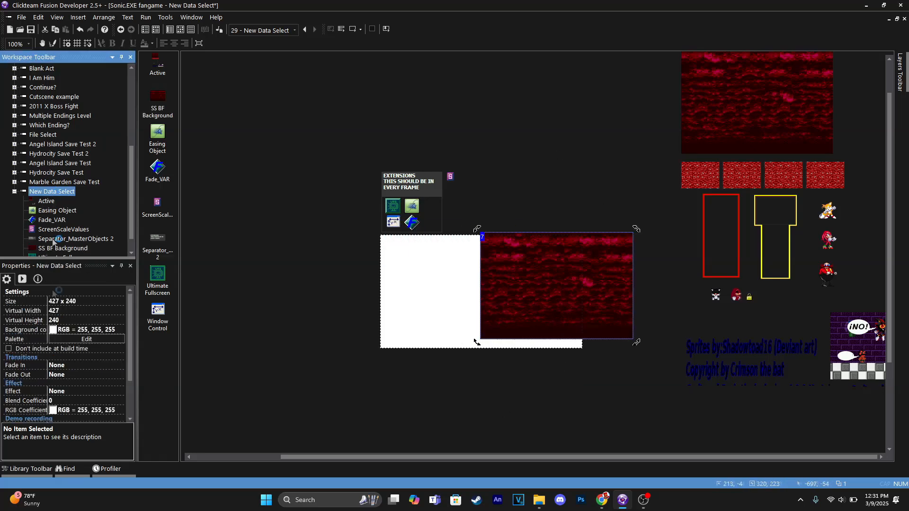
{"action": "left_click", "coordinate": [55, 330]}
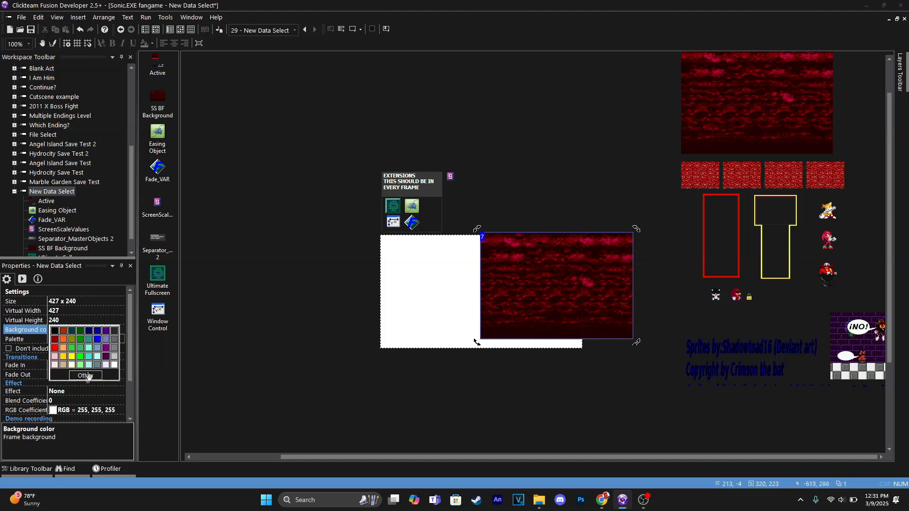
{"action": "left_click", "coordinate": [85, 376]}
{"action": "left_click", "coordinate": [519, 206]}
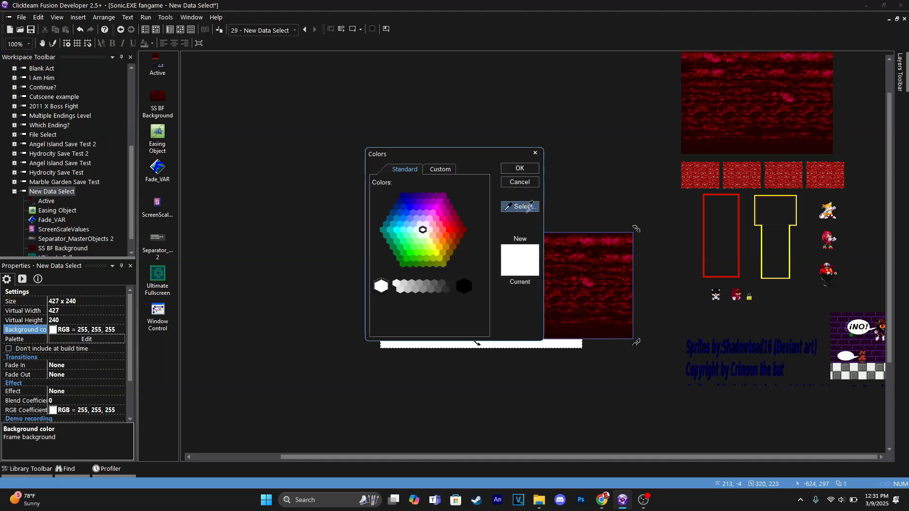
{"action": "left_click", "coordinate": [606, 330]}
{"action": "left_click", "coordinate": [520, 168]}
{"action": "left_click", "coordinate": [520, 339]}
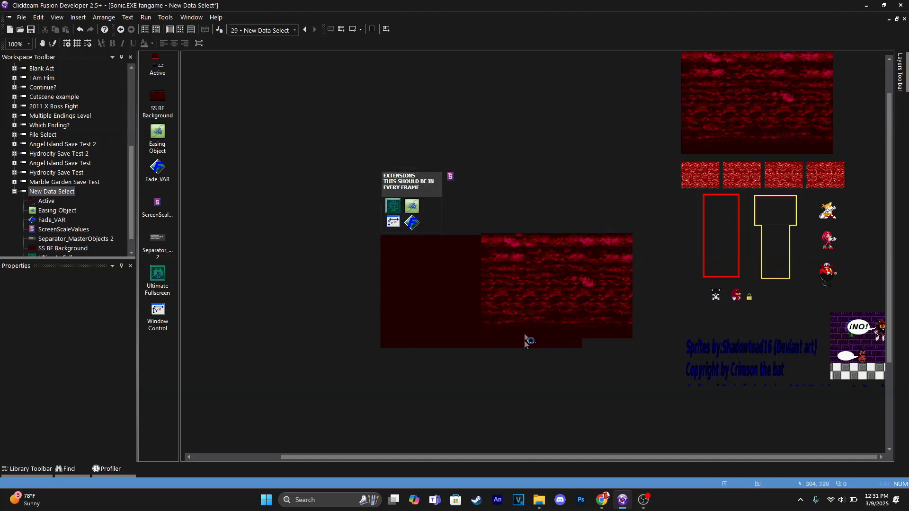
Step: Nudge the cloud background down until its upper edge lines up with the frame's upper edge
{"action": "left_click", "coordinate": [522, 292]}
{"action": "key", "text": "Down"}
{"action": "key", "text": "Down"}
{"action": "key", "text": "Down"}
{"action": "key", "text": "Down"}
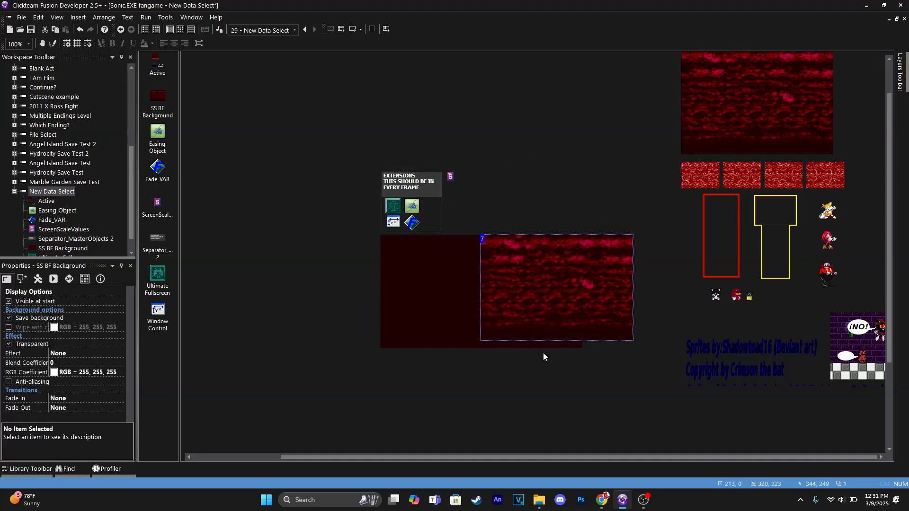
{"action": "left_click", "coordinate": [544, 354]}
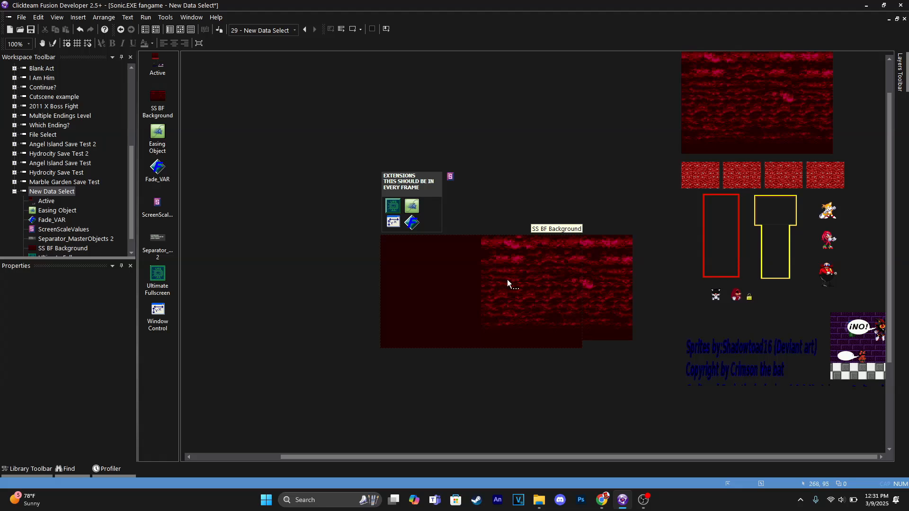
Step: Nudge the cloud background left along the frame's upper edge until its left edge is at about X 112
{"action": "left_click", "coordinate": [507, 279]}
{"action": "key", "text": "Left"}
{"action": "key", "text": "Left"}
{"action": "key", "text": "Left"}
{"action": "key", "text": "Left"}
{"action": "key", "text": "Left"}
{"action": "key", "text": "Left"}
{"action": "key", "text": "Left"}
{"action": "key", "text": "Left"}
{"action": "key", "text": "Left"}
{"action": "key", "text": "Left"}
{"action": "key", "text": "Left"}
{"action": "key", "text": "Left"}
{"action": "key", "text": "Left"}
{"action": "key", "text": "Left"}
{"action": "key", "text": "Left"}
{"action": "key", "text": "Left"}
{"action": "key", "text": "Left"}
{"action": "key", "text": "Left"}
{"action": "key", "text": "Left"}
{"action": "key", "text": "Left"}
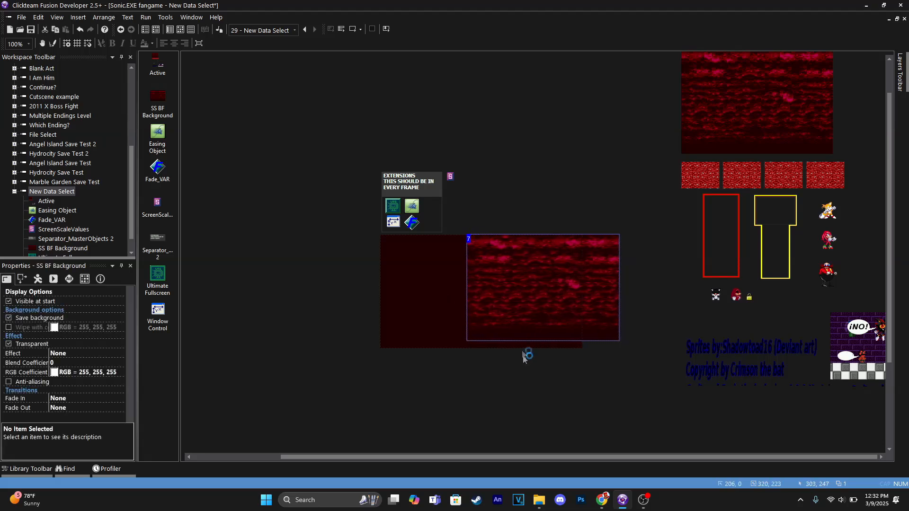
{"action": "key", "text": "Left"}
{"action": "key", "text": "Left"}
{"action": "key", "text": "Left"}
{"action": "key", "text": "Left"}
{"action": "key", "text": "Left"}
{"action": "key", "text": "Left"}
{"action": "key", "text": "Left"}
{"action": "key", "text": "Left"}
{"action": "key", "text": "Left"}
{"action": "key", "text": "Left"}
{"action": "key", "text": "Left"}
{"action": "key", "text": "Left"}
{"action": "key", "text": "Left"}
{"action": "key", "text": "Left"}
{"action": "key", "text": "Left"}
{"action": "key", "text": "Left"}
{"action": "key", "text": "Left"}
{"action": "key", "text": "Left"}
{"action": "key", "text": "Left"}
{"action": "key", "text": "Left"}
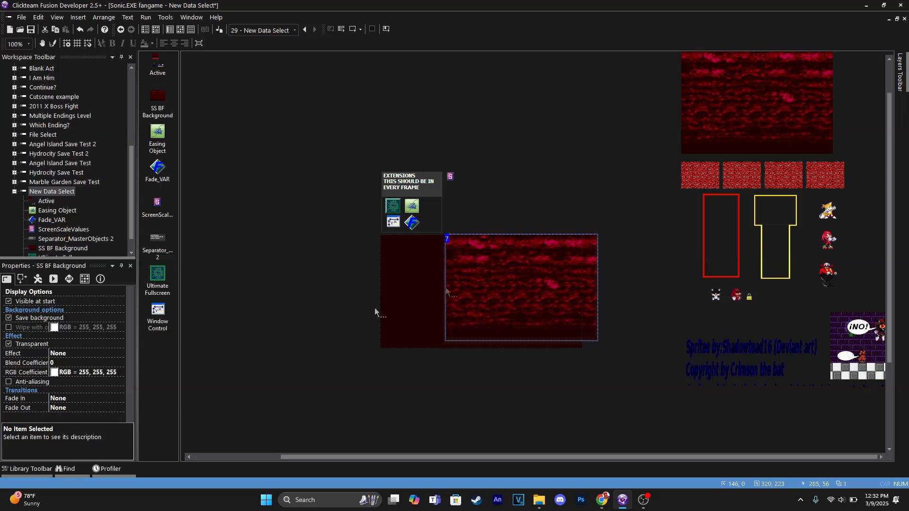
{"action": "key", "text": "Left"}
{"action": "key", "text": "Left"}
{"action": "key", "text": "Left"}
{"action": "key", "text": "Left"}
{"action": "key", "text": "Left"}
{"action": "key", "text": "Left"}
{"action": "key", "text": "Left"}
{"action": "key", "text": "Left"}
{"action": "key", "text": "Left"}
{"action": "key", "text": "Left"}
{"action": "key", "text": "Left"}
{"action": "key", "text": "Left"}
{"action": "key", "text": "Left"}
{"action": "key", "text": "Left"}
{"action": "key", "text": "Left"}
{"action": "key", "text": "Left"}
{"action": "key", "text": "Left"}
{"action": "key", "text": "Left"}
{"action": "key", "text": "Left"}
{"action": "key", "text": "Left"}
Step: Clone SS BF Background into 1 row and 2 columns with zero row and column spacing
{"action": "mouse_move", "coordinate": [899, 73]}
{"action": "right_click", "coordinate": [508, 273]}
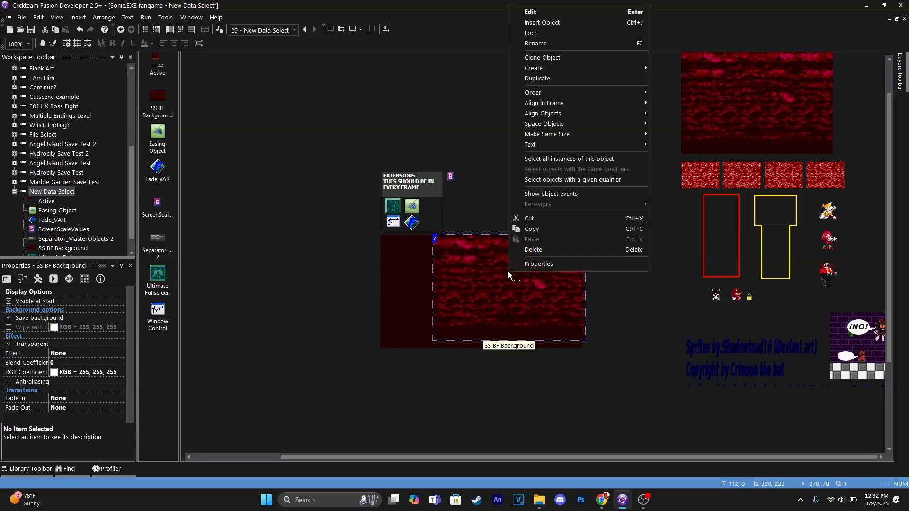
{"action": "left_click", "coordinate": [549, 57]}
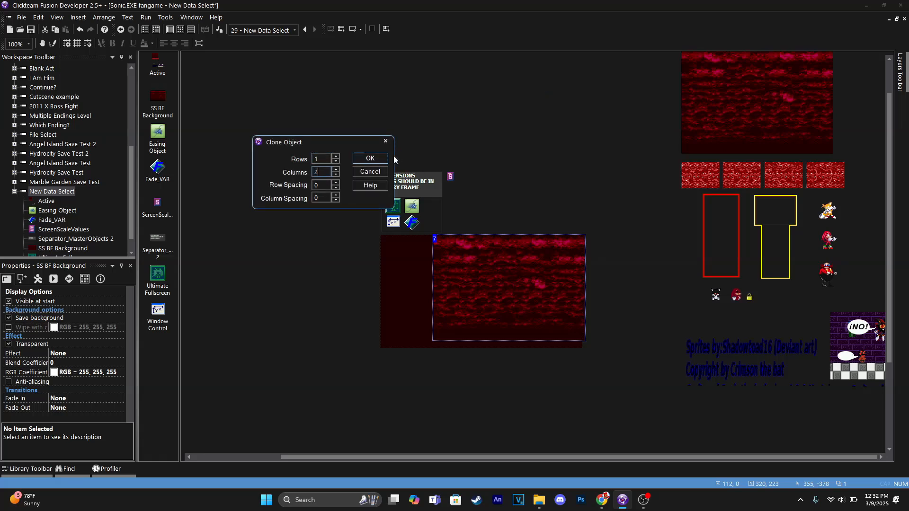
{"action": "left_click", "coordinate": [383, 159]}
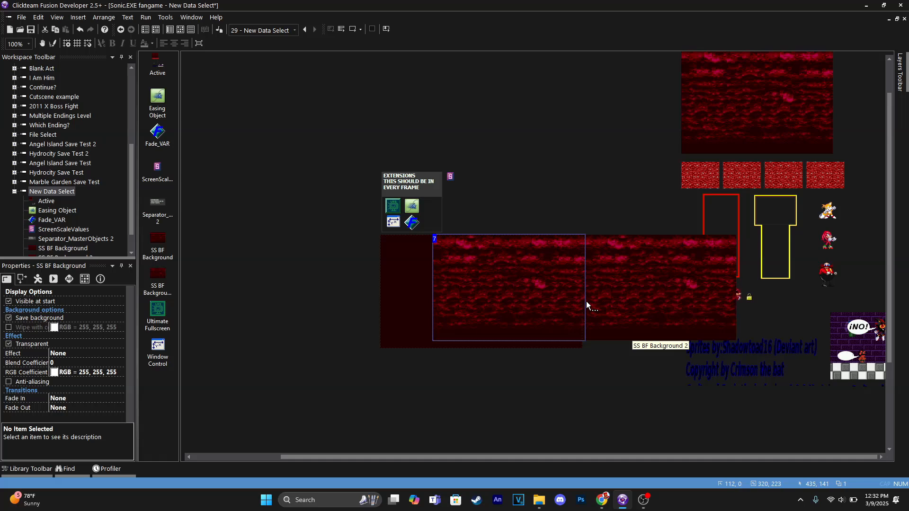
Step: Nudge the original cloud background left, away from its clone, until its left edge is at about X 84
{"action": "key", "text": "Left"}
{"action": "key", "text": "Left"}
{"action": "key", "text": "Left"}
{"action": "key", "text": "Left"}
{"action": "key", "text": "Left"}
{"action": "key", "text": "Left"}
{"action": "key", "text": "Left"}
{"action": "key", "text": "Left"}
{"action": "key", "text": "Left"}
{"action": "key", "text": "Left"}
{"action": "key", "text": "Left"}
{"action": "key", "text": "Left"}
{"action": "key", "text": "Left"}
{"action": "key", "text": "Left"}
{"action": "key", "text": "Left"}
{"action": "key", "text": "Left"}
{"action": "key", "text": "Left"}
{"action": "key", "text": "Left"}
{"action": "key", "text": "Left"}
{"action": "key", "text": "Left"}
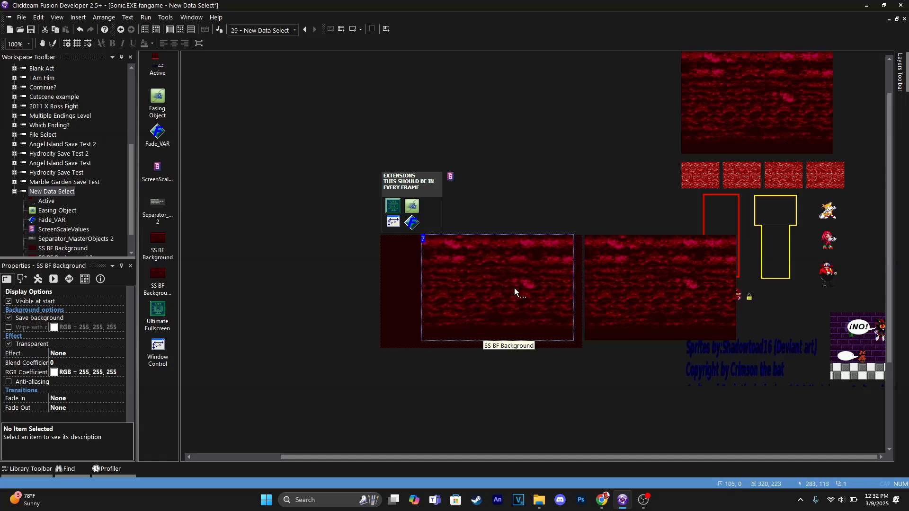
{"action": "key", "text": "Left"}
{"action": "key", "text": "Left"}
{"action": "key", "text": "Left"}
{"action": "key", "text": "Left"}
Step: Try an X position of 0 for the original cloud background and replace it with 150
{"action": "left_click", "coordinate": [22, 279]}
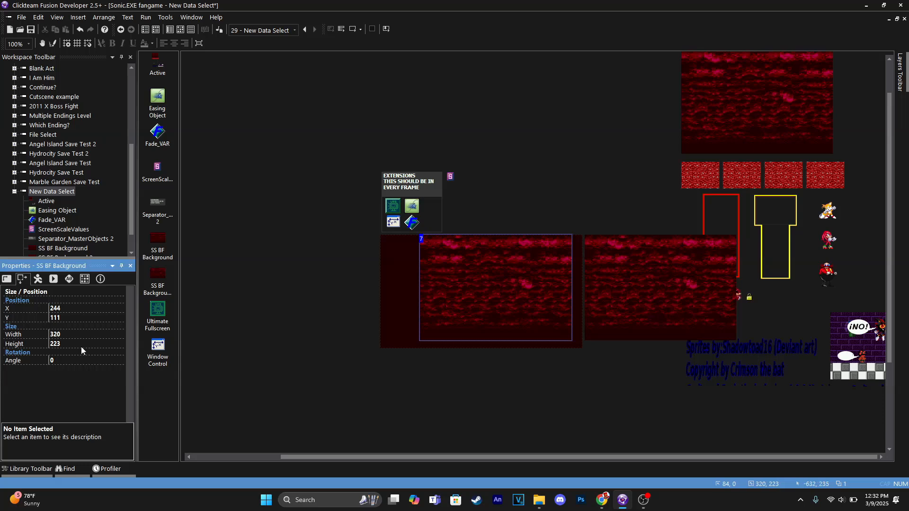
{"action": "left_click", "coordinate": [74, 308]}
{"action": "type", "text": "0"}
{"action": "key", "text": "Return"}
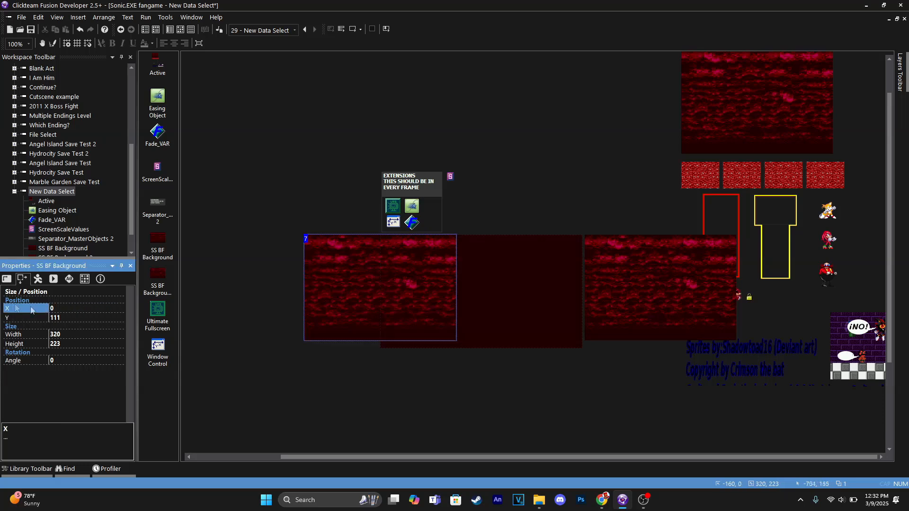
{"action": "left_click", "coordinate": [70, 308]}
{"action": "type", "text": "150"}
{"action": "key", "text": "Return"}
Step: Nudge the original cloud background right until its left edge meets the frame's left edge
{"action": "left_click", "coordinate": [430, 279]}
{"action": "key", "text": "Right"}
{"action": "key", "text": "Right"}
{"action": "key", "text": "Right"}
{"action": "key", "text": "Right"}
{"action": "key", "text": "Right"}
{"action": "key", "text": "Right"}
{"action": "key", "text": "Right"}
{"action": "key", "text": "Right"}
{"action": "key", "text": "Right"}
{"action": "key", "text": "Right"}
{"action": "key", "text": "Right"}
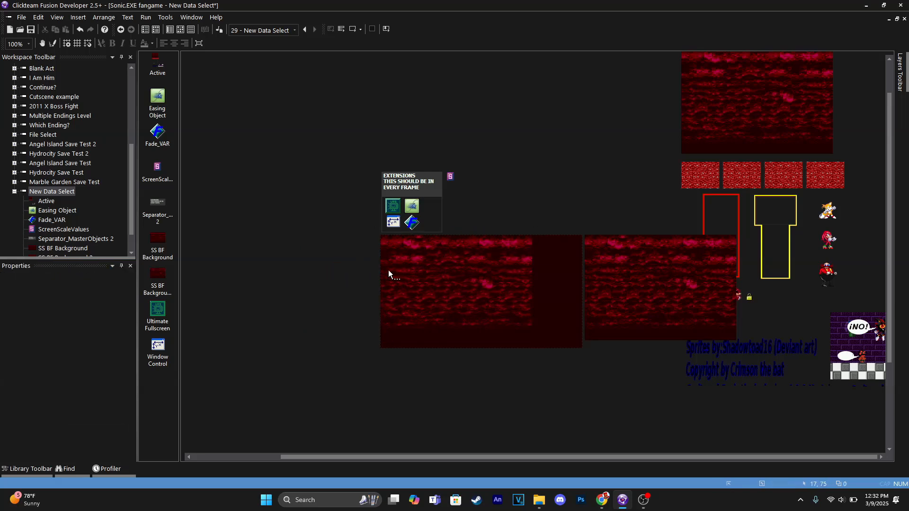
Step: Nudge SS BF Background 2 left until its left edge meets the right edge of the original cloud background, at X 480
{"action": "left_click", "coordinate": [614, 278]}
{"action": "key", "text": "Left"}
{"action": "key", "text": "Left"}
{"action": "key", "text": "Left"}
{"action": "key", "text": "Left"}
{"action": "key", "text": "Left"}
{"action": "key", "text": "Left"}
{"action": "key", "text": "Left"}
{"action": "key", "text": "Left"}
{"action": "key", "text": "Left"}
{"action": "key", "text": "Left"}
{"action": "key", "text": "Left"}
{"action": "key", "text": "Left"}
{"action": "key", "text": "Left"}
{"action": "key", "text": "Left"}
{"action": "key", "text": "Left"}
{"action": "key", "text": "Left"}
{"action": "key", "text": "Left"}
{"action": "key", "text": "Left"}
{"action": "key", "text": "Left"}
{"action": "key", "text": "Left"}
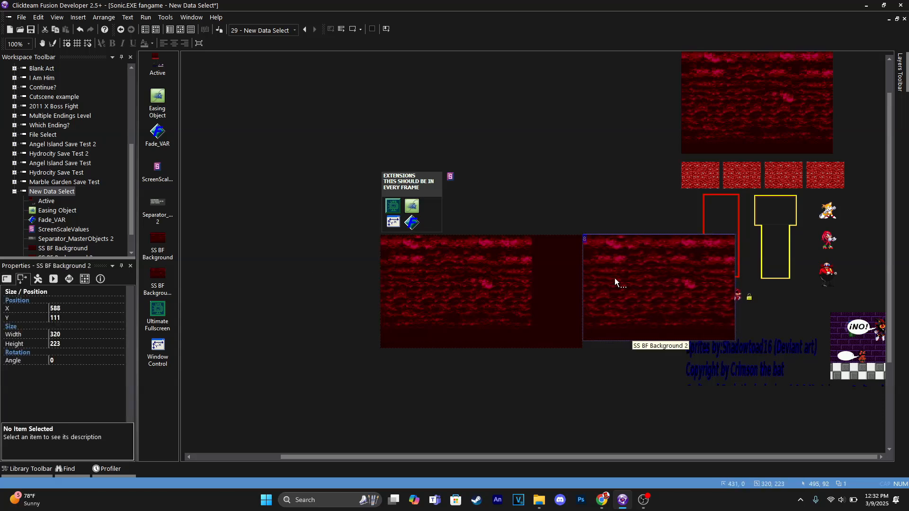
{"action": "key", "text": "Left"}
{"action": "key", "text": "Left"}
{"action": "key", "text": "Left"}
{"action": "key", "text": "Left"}
{"action": "key", "text": "Left"}
{"action": "key", "text": "Left"}
{"action": "key", "text": "Left"}
{"action": "key", "text": "Left"}
{"action": "key", "text": "Left"}
{"action": "key", "text": "Left"}
{"action": "key", "text": "Left"}
{"action": "key", "text": "Left"}
{"action": "key", "text": "Left"}
{"action": "key", "text": "Left"}
{"action": "key", "text": "Left"}
{"action": "key", "text": "Left"}
{"action": "key", "text": "Left"}
{"action": "key", "text": "Left"}
{"action": "key", "text": "Left"}
{"action": "key", "text": "Left"}
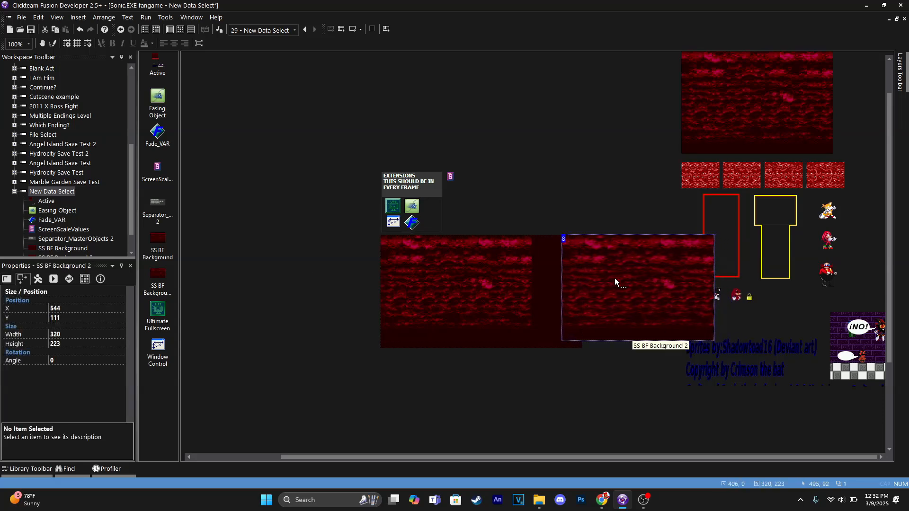
{"action": "key", "text": "Left"}
{"action": "key", "text": "Left"}
{"action": "key", "text": "Left"}
{"action": "key", "text": "Left"}
{"action": "key", "text": "Left"}
{"action": "key", "text": "Left"}
{"action": "key", "text": "Left"}
{"action": "key", "text": "Left"}
{"action": "key", "text": "Left"}
{"action": "key", "text": "Left"}
{"action": "key", "text": "Left"}
{"action": "key", "text": "Left"}
{"action": "key", "text": "Left"}
{"action": "key", "text": "Left"}
{"action": "key", "text": "Left"}
{"action": "key", "text": "Left"}
{"action": "key", "text": "Left"}
{"action": "key", "text": "Left"}
{"action": "key", "text": "Left"}
{"action": "key", "text": "Left"}
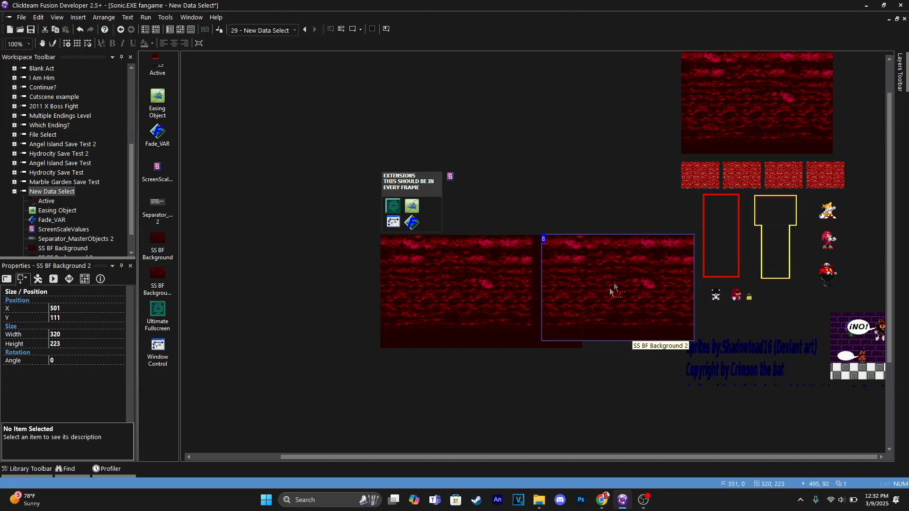
{"action": "left_click", "coordinate": [584, 368]}
{"action": "left_click", "coordinate": [578, 296]}
{"action": "key", "text": "Left"}
{"action": "left_click", "coordinate": [614, 400]}
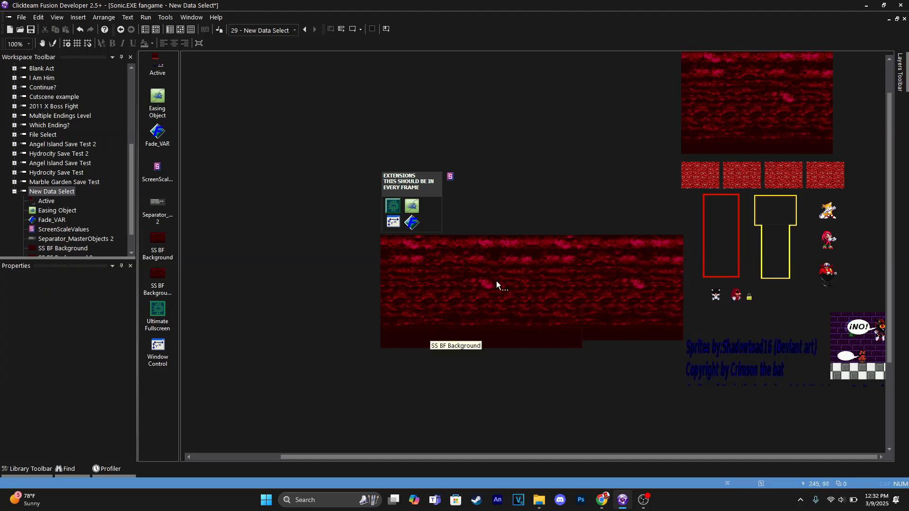
Step: Give SS BF Background a Bouncing Ball movement with initial direction 16 and speed 5
{"action": "left_click", "coordinate": [439, 296]}
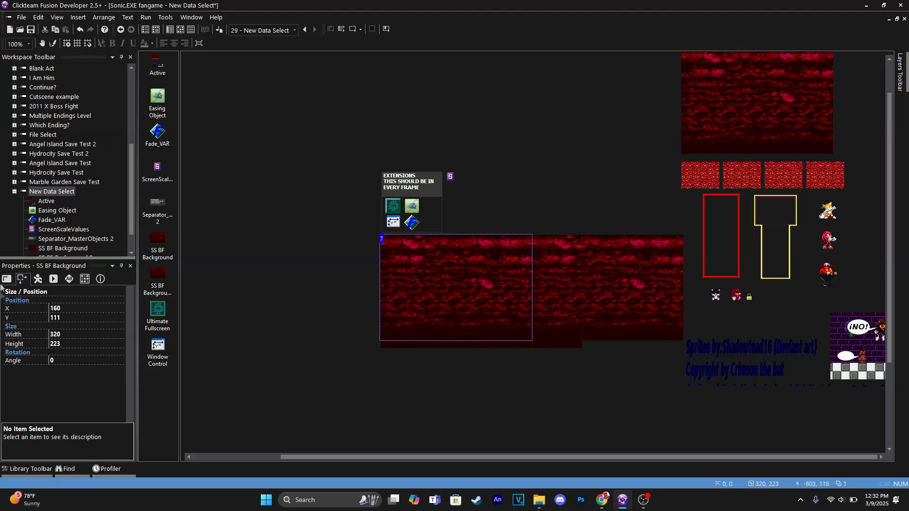
{"action": "left_click", "coordinate": [38, 279]}
{"action": "left_click", "coordinate": [82, 313]}
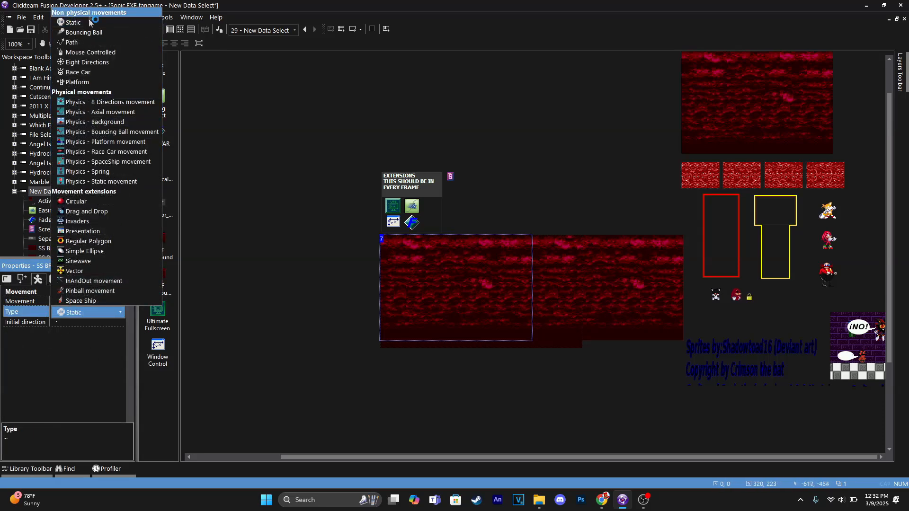
{"action": "left_click", "coordinate": [97, 34]}
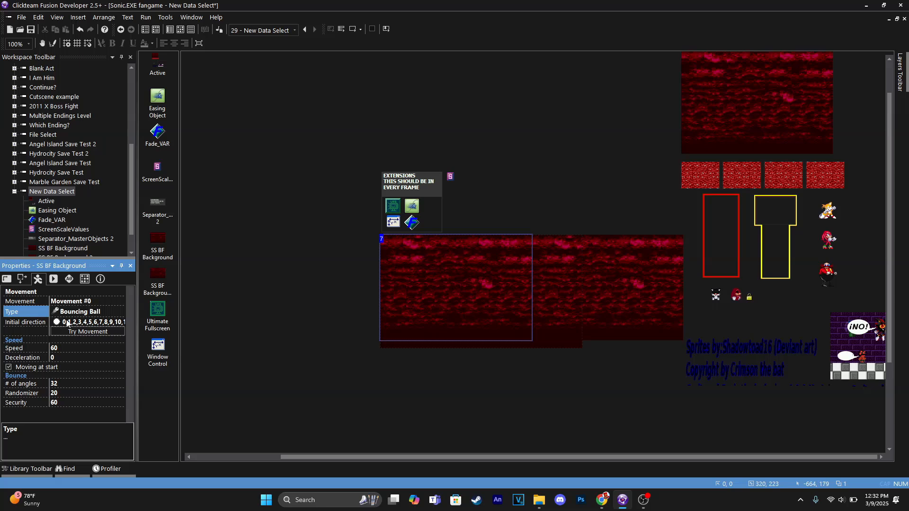
{"action": "left_click", "coordinate": [67, 322]}
{"action": "left_click", "coordinate": [61, 410]}
{"action": "left_click", "coordinate": [38, 413]}
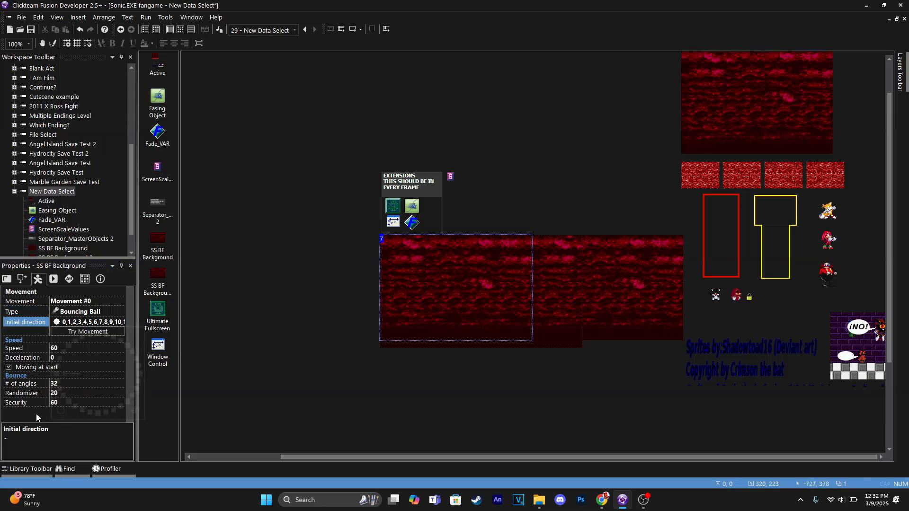
{"action": "left_click", "coordinate": [73, 350]}
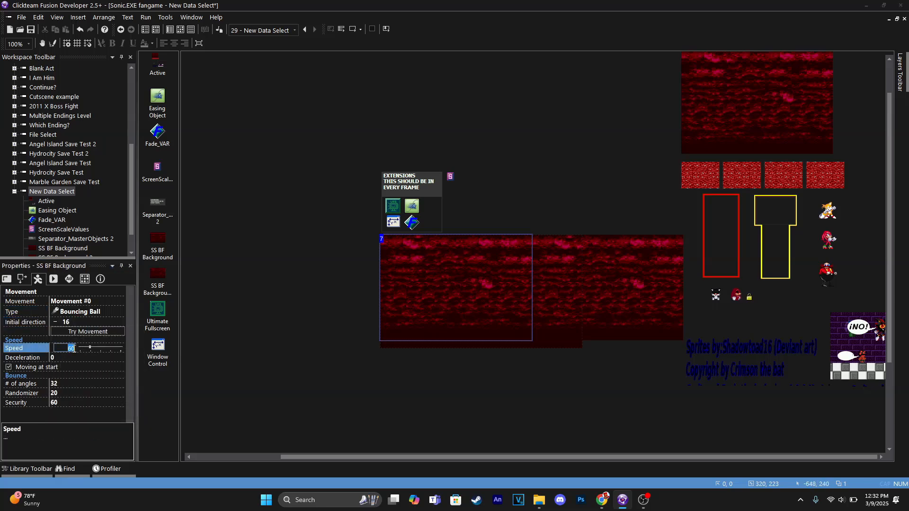
{"action": "key", "text": "Return"}
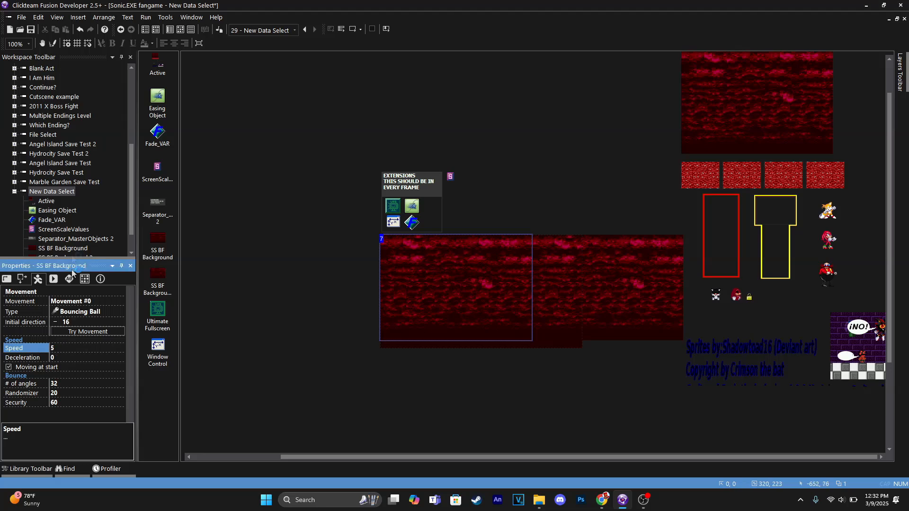
Step: Check the movement settings of Red Sky 2 in the Data Select frame and return to the New Data Select frame
{"action": "scroll", "coordinate": [58, 165], "scroll_direction": "up", "scroll_amount": 5}
{"action": "double_click", "coordinate": [46, 126]}
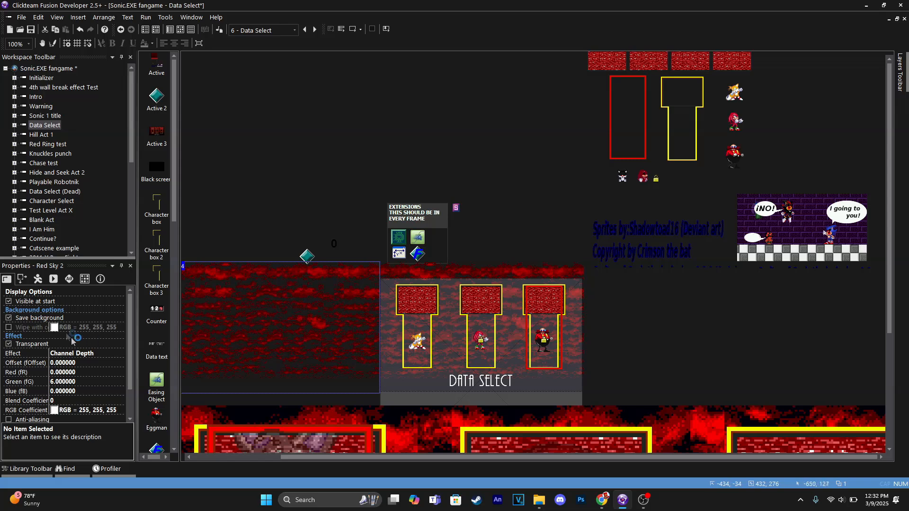
{"action": "left_click", "coordinate": [38, 279]}
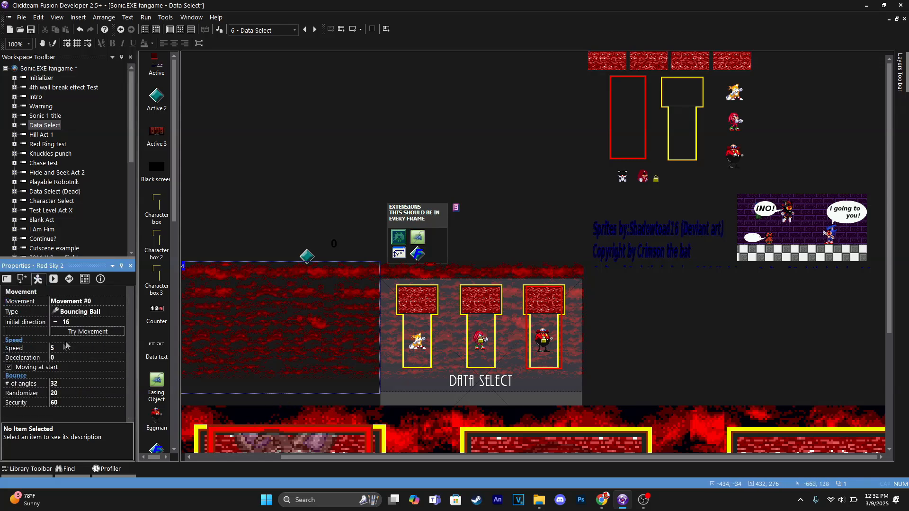
{"action": "scroll", "coordinate": [50, 163], "scroll_direction": "down", "scroll_amount": 5}
{"action": "double_click", "coordinate": [51, 164]}
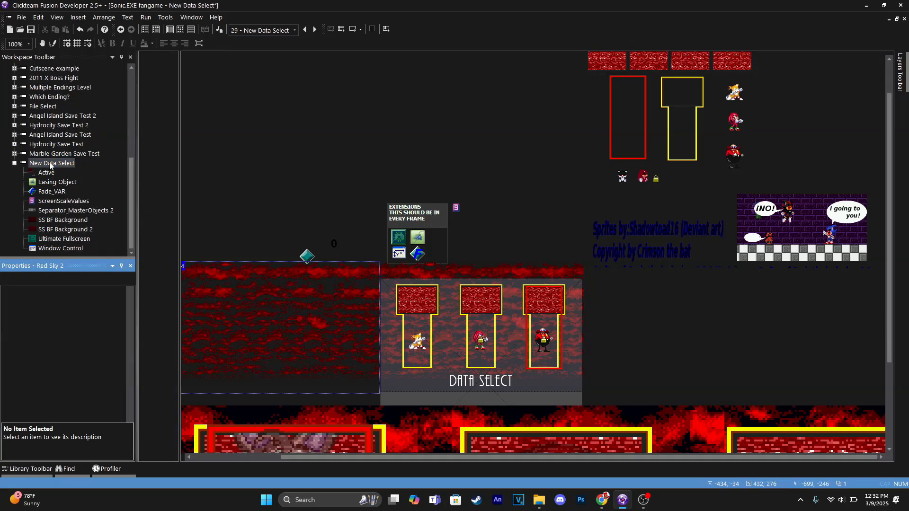
Step: Review the movement settings of SS BF Background, test-run the frame to preview its scrolling, and close the preview
{"action": "left_click", "coordinate": [460, 276]}
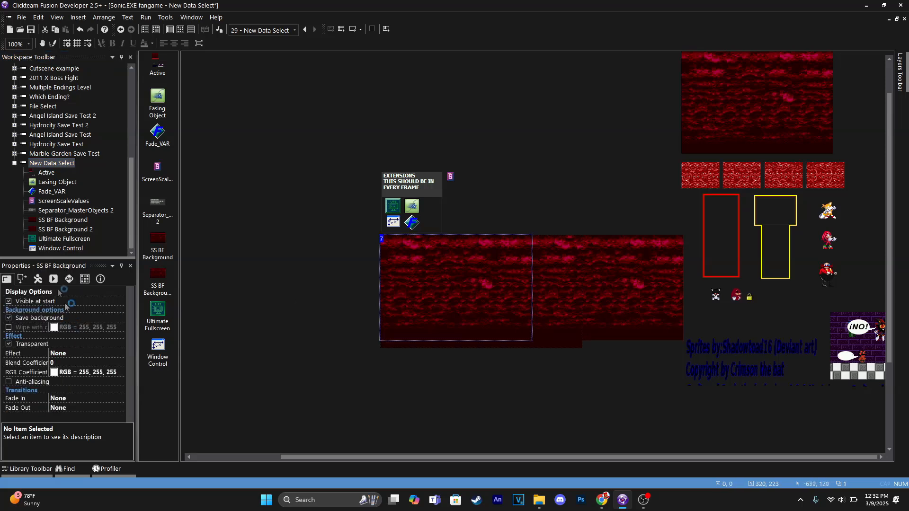
{"action": "left_click", "coordinate": [38, 280]}
{"action": "left_click", "coordinate": [22, 280]}
{"action": "left_click", "coordinate": [38, 281]}
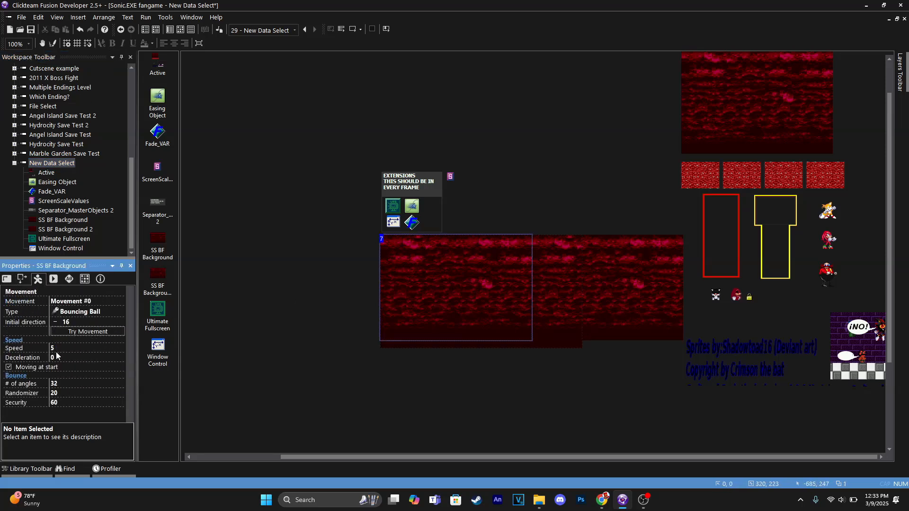
{"action": "left_click", "coordinate": [353, 29]}
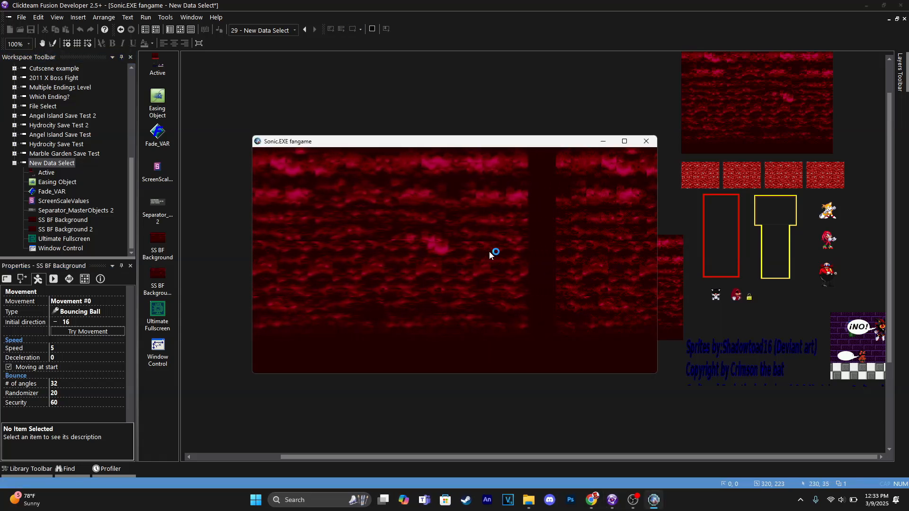
{"action": "left_click", "coordinate": [645, 144]}
Step: Give SS BF Background 2 a Bouncing Ball movement with speed 5 and test-run the frame
{"action": "left_click", "coordinate": [109, 312]}
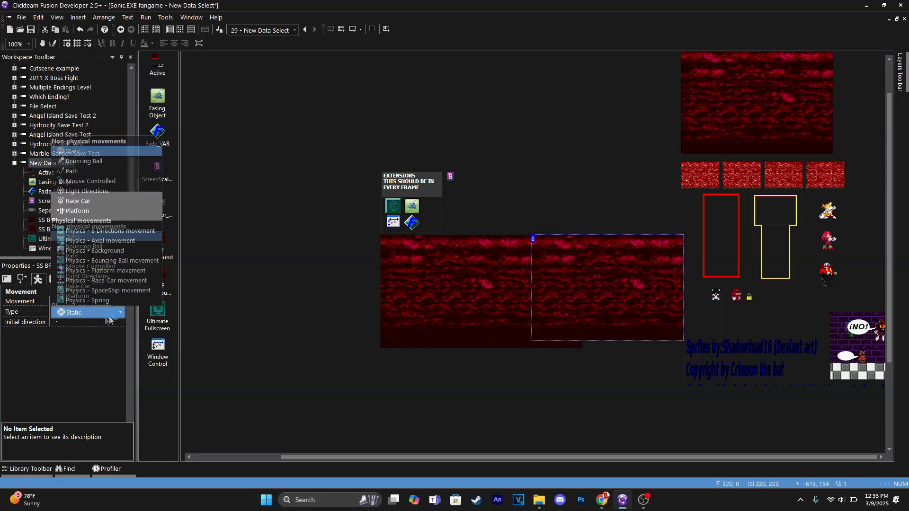
{"action": "left_click", "coordinate": [93, 34]}
{"action": "left_click", "coordinate": [68, 349]}
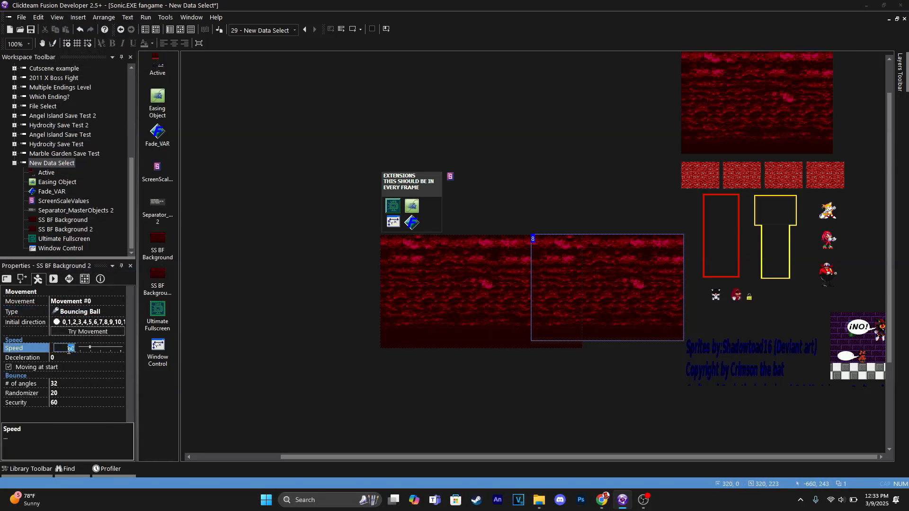
{"action": "key", "text": "Return"}
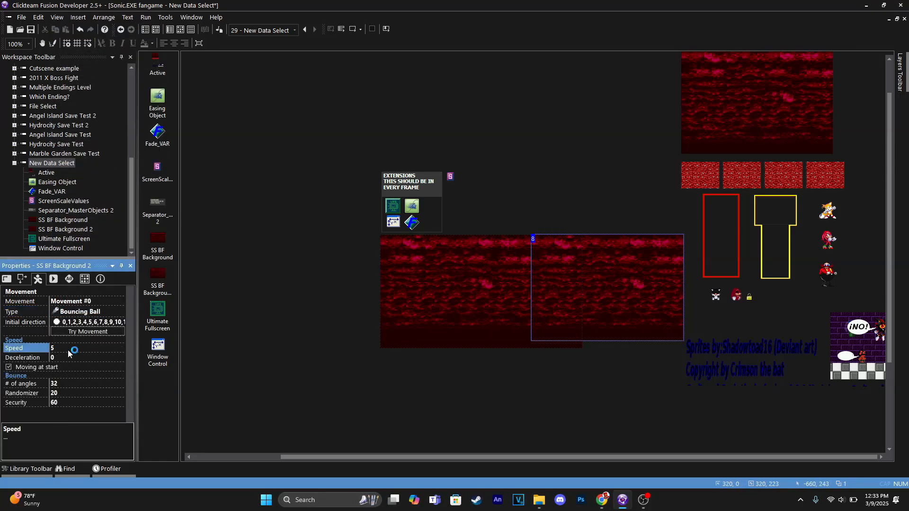
{"action": "left_click", "coordinate": [353, 29]}
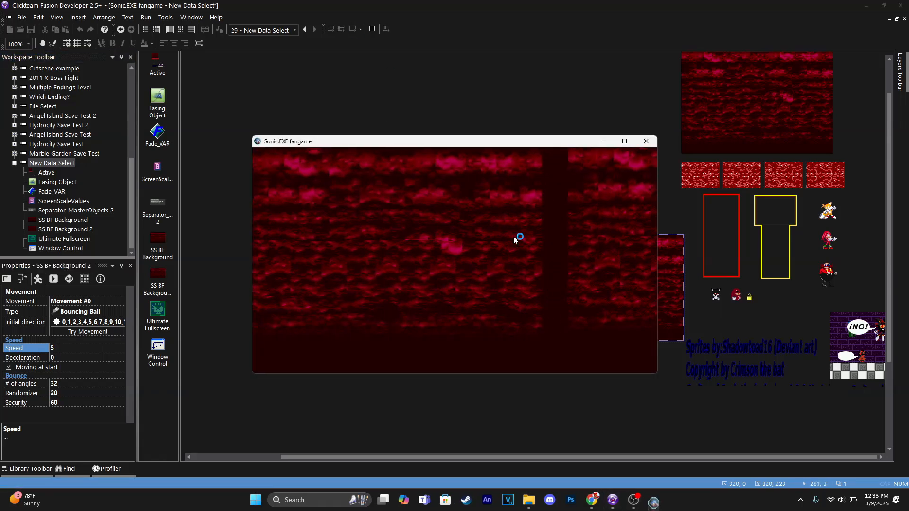
{"action": "left_click", "coordinate": [646, 141]}
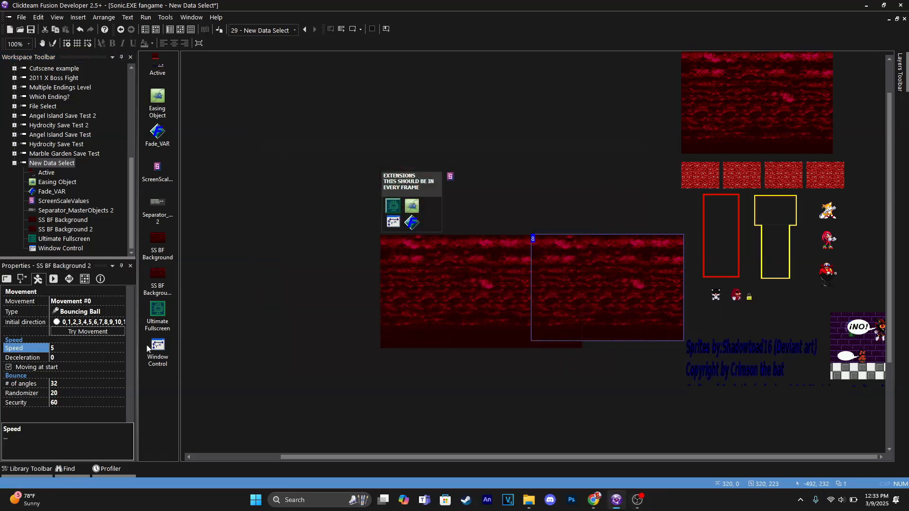
Step: Set the initial direction of SS BF Background 2 to 16 and test-run the frame again
{"action": "left_click", "coordinate": [88, 322]}
{"action": "left_click", "coordinate": [61, 411]}
{"action": "left_click", "coordinate": [256, 208]}
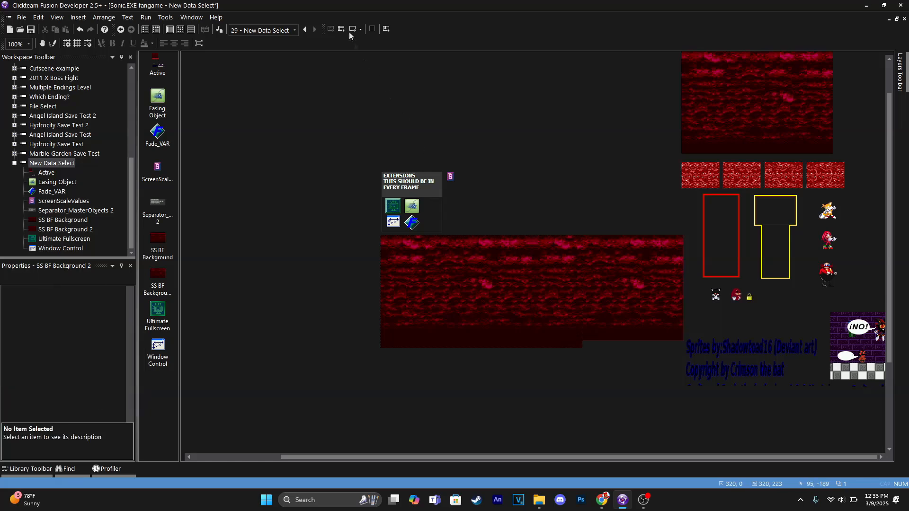
{"action": "left_click", "coordinate": [355, 30]}
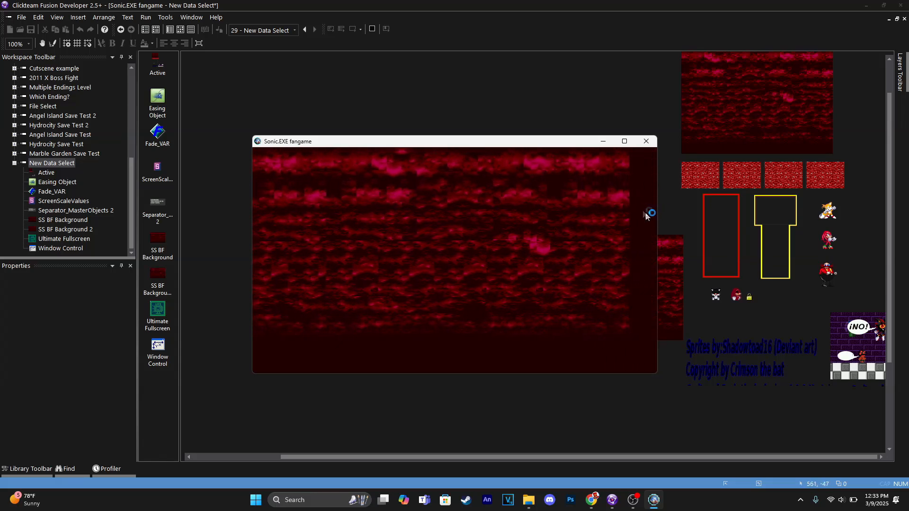
{"action": "left_click", "coordinate": [646, 142]}
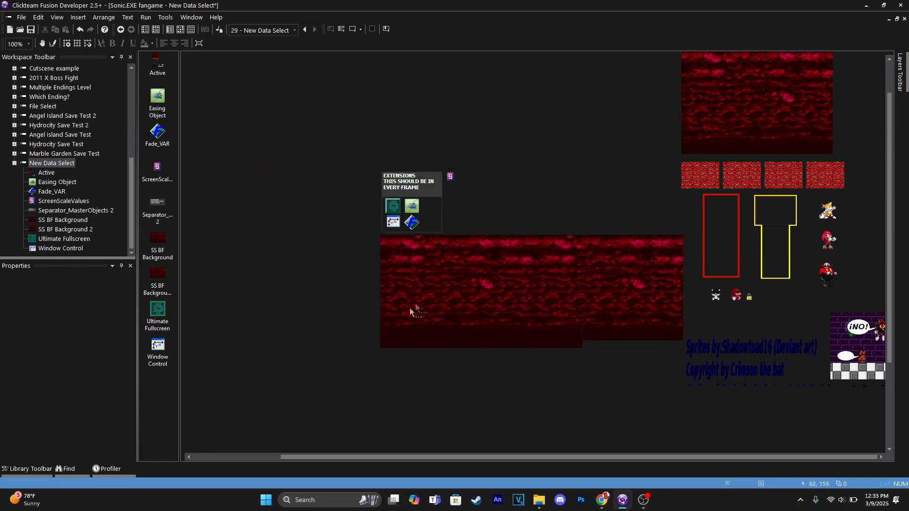
Step: Compare the movement settings and X positions of SS BF Background and SS BF Background 2
{"action": "left_click", "coordinate": [462, 274]}
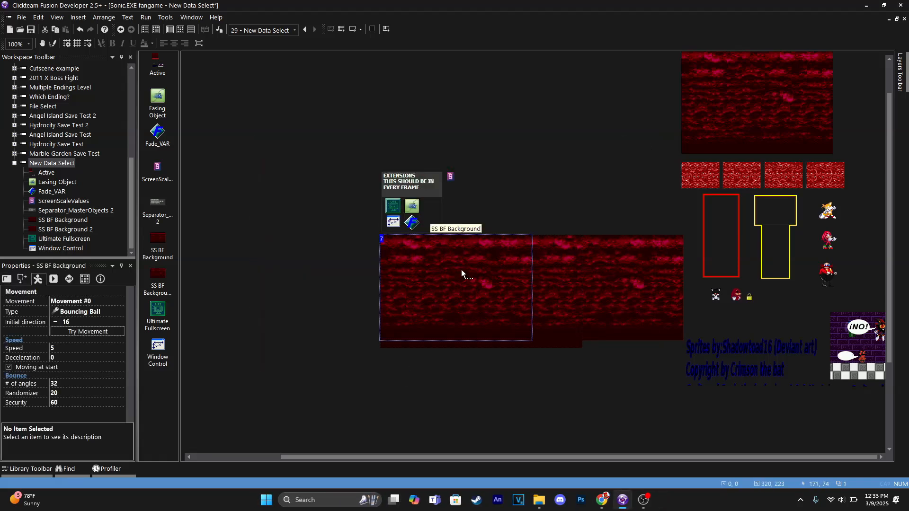
{"action": "left_click", "coordinate": [583, 270]}
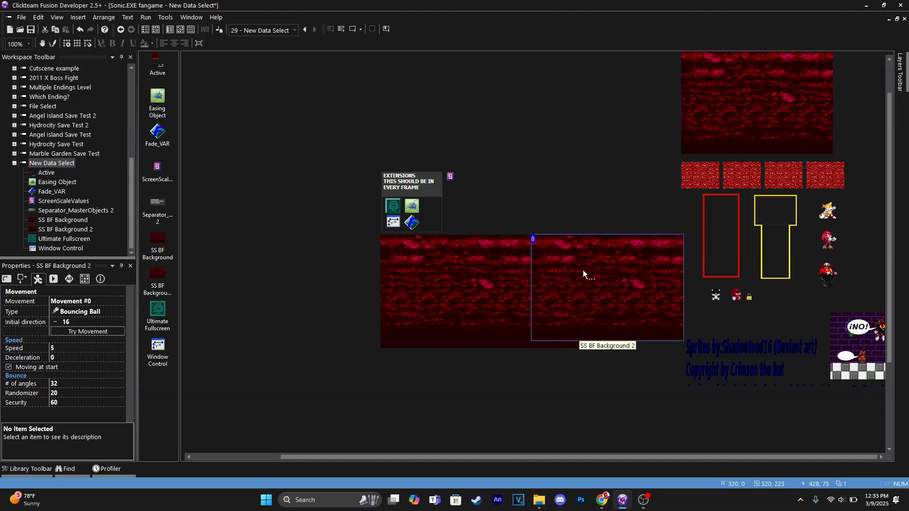
{"action": "left_click", "coordinate": [445, 280]}
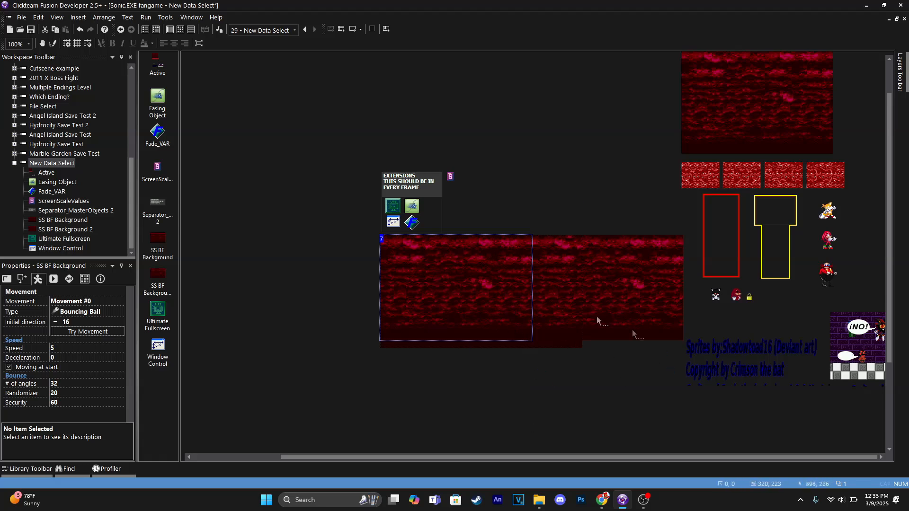
{"action": "left_click", "coordinate": [22, 278]}
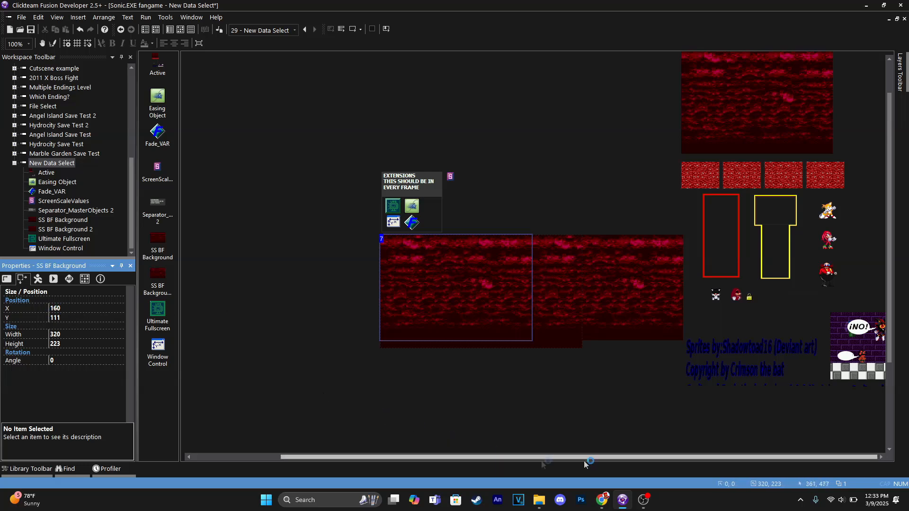
{"action": "left_click", "coordinate": [617, 282]}
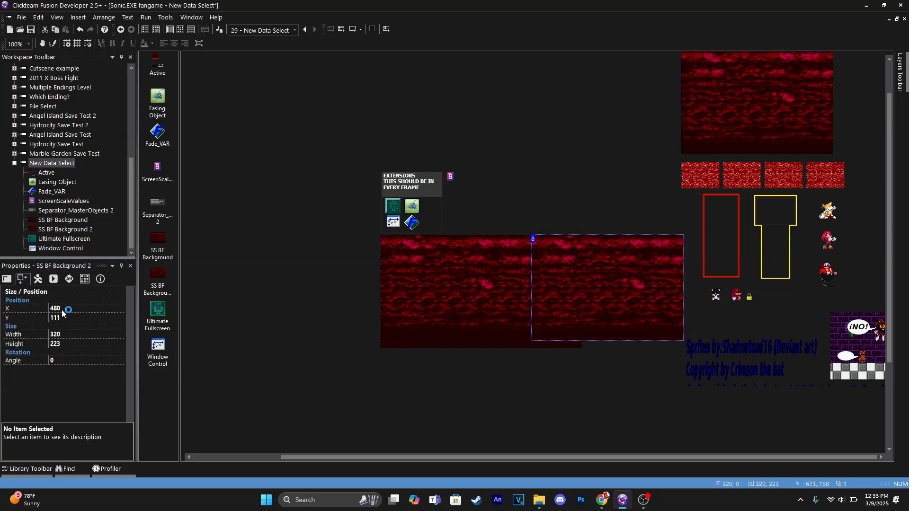
{"action": "left_click", "coordinate": [472, 268]}
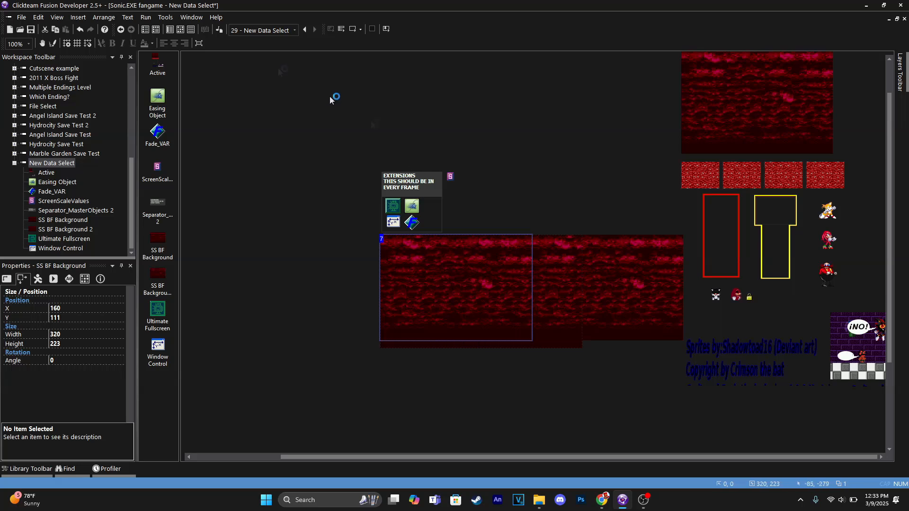
Step: Insert the comment "Infinite scrolling sky" at the start of the New Data Select frame's event list
{"action": "left_click", "coordinate": [181, 29]}
{"action": "right_click", "coordinate": [132, 74]}
{"action": "right_click", "coordinate": [147, 69]}
{"action": "mouse_move", "coordinate": [258, 110]}
{"action": "left_click", "coordinate": [345, 108]}
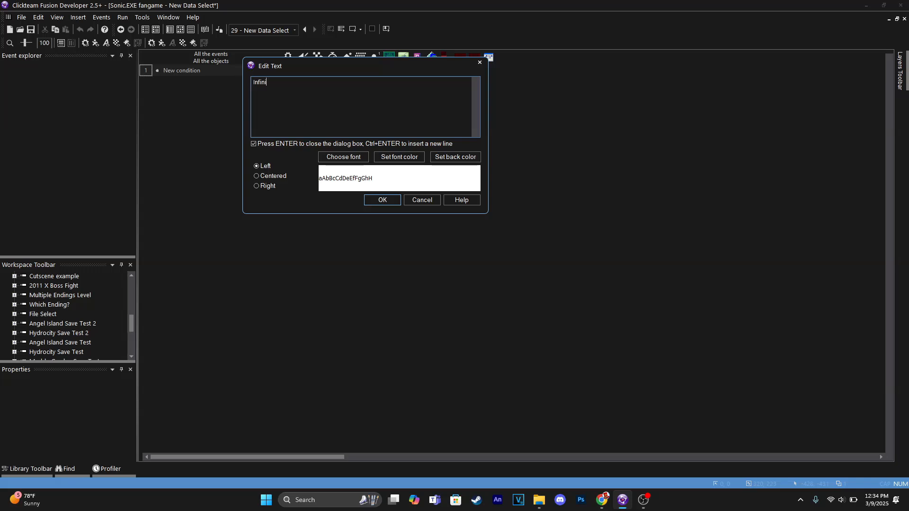
{"action": "type", "text": "Infinite scrolling sky"}
{"action": "key", "text": "Return"}
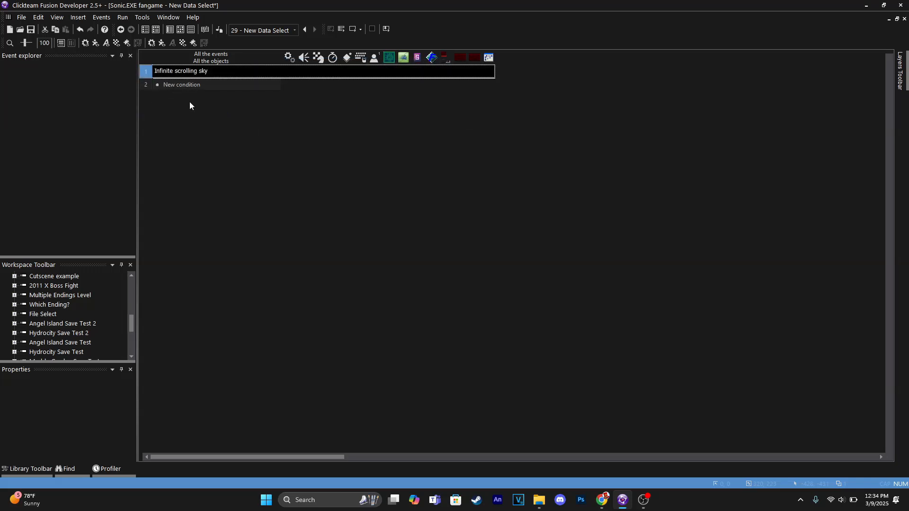
Step: Add an event condition for when the X position of SS BF Background 2 is lower than or equal to 160
{"action": "double_click", "coordinate": [183, 85]}
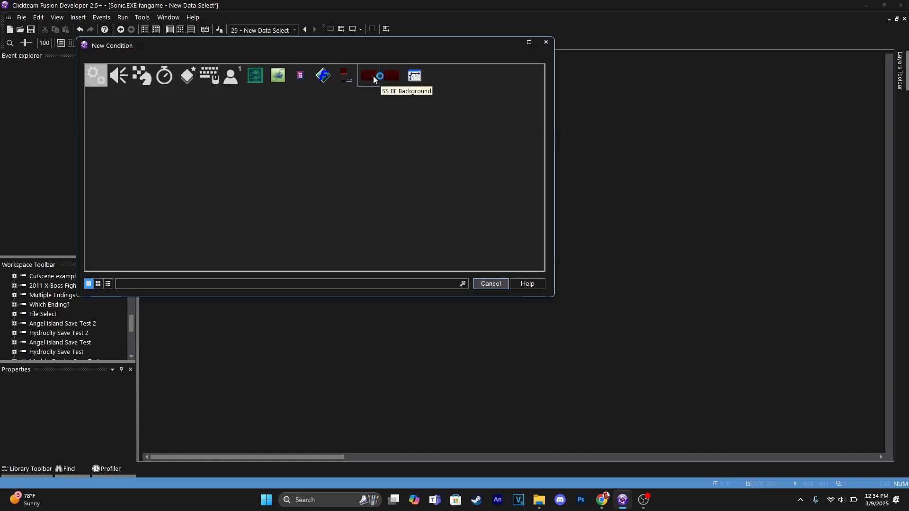
{"action": "left_click", "coordinate": [393, 77]}
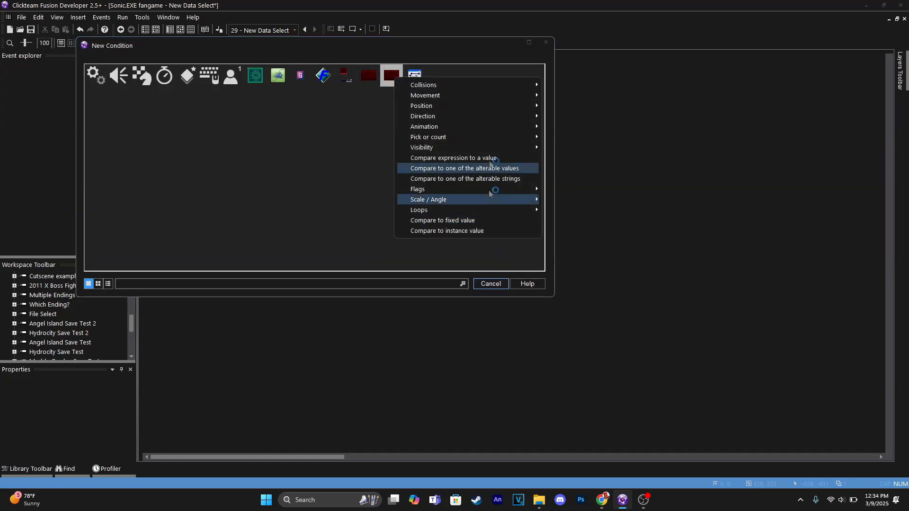
{"action": "mouse_move", "coordinate": [473, 105]}
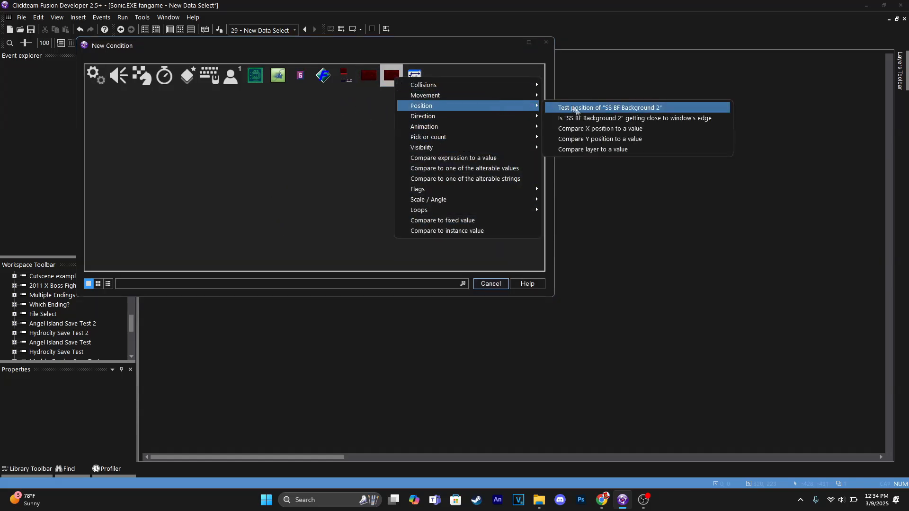
{"action": "left_click", "coordinate": [600, 128]}
{"action": "left_click", "coordinate": [306, 92]}
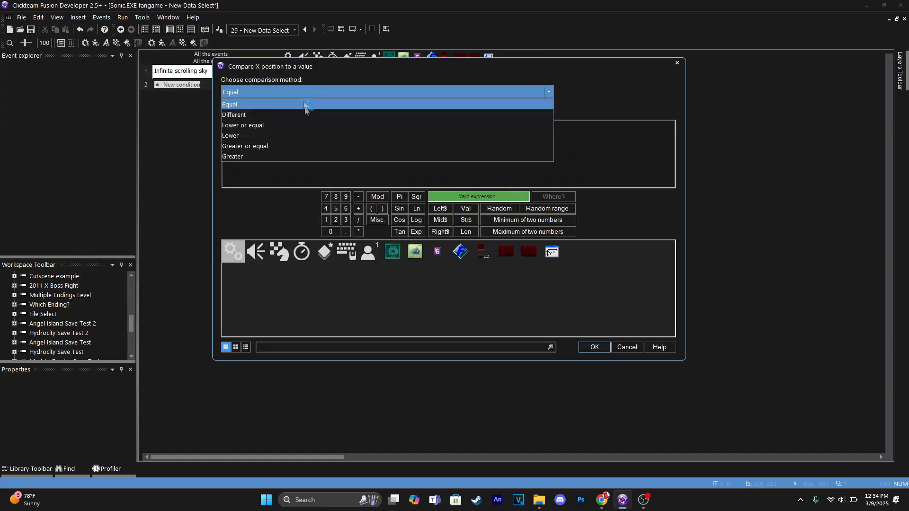
{"action": "left_click", "coordinate": [279, 125]}
{"action": "type", "text": "160"}
{"action": "key", "text": "Return"}
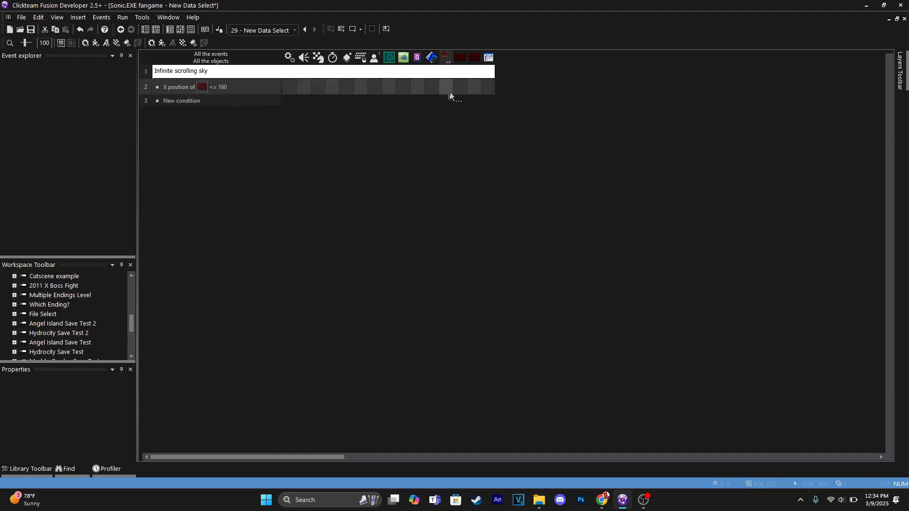
Step: Have the new event set the X coordinate of SS BF Background to 160
{"action": "left_click", "coordinate": [458, 87]}
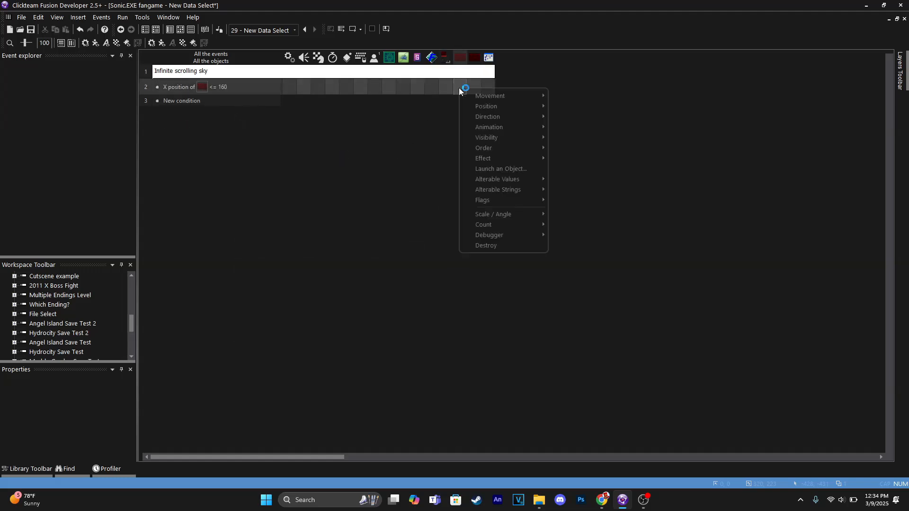
{"action": "mouse_move", "coordinate": [531, 106]}
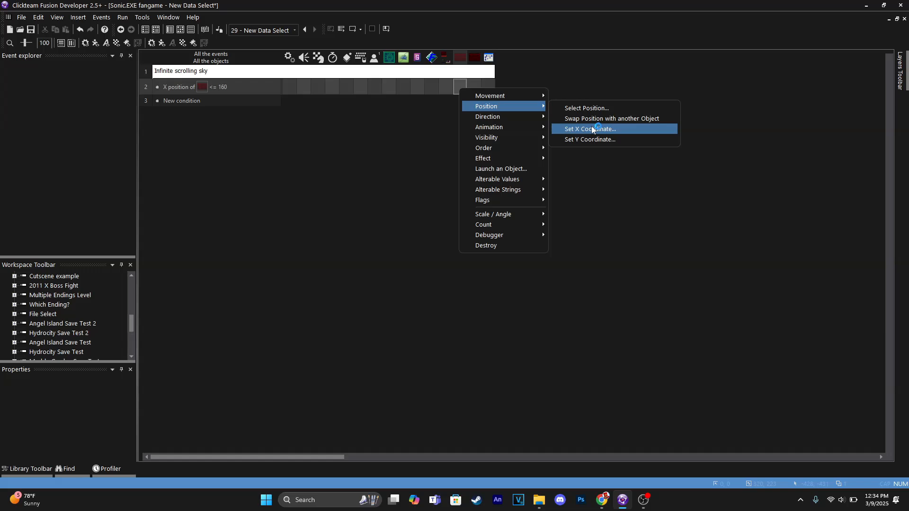
{"action": "left_click", "coordinate": [577, 129]}
{"action": "key", "text": "Return"}
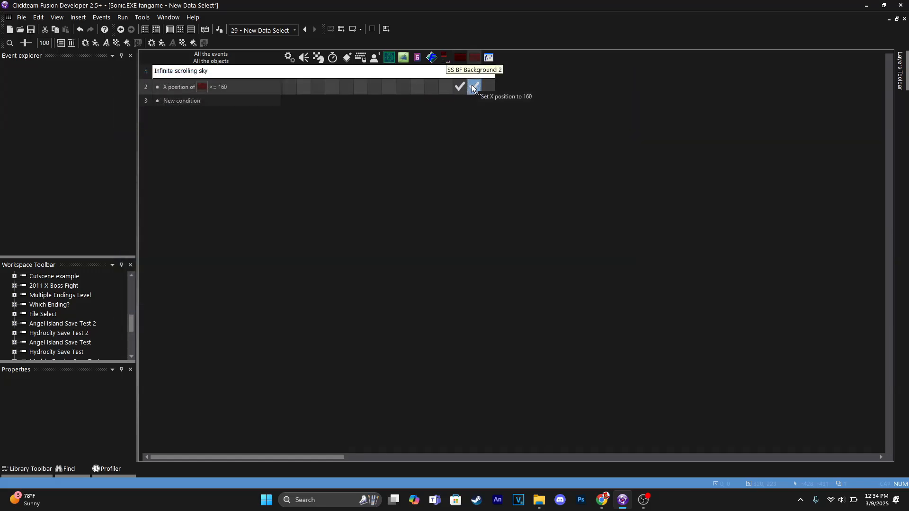
Step: Have the same event set the X coordinate of SS BF Background 2 to 480, and test-run the frame
{"action": "right_click", "coordinate": [463, 88]}
{"action": "left_click", "coordinate": [525, 257]}
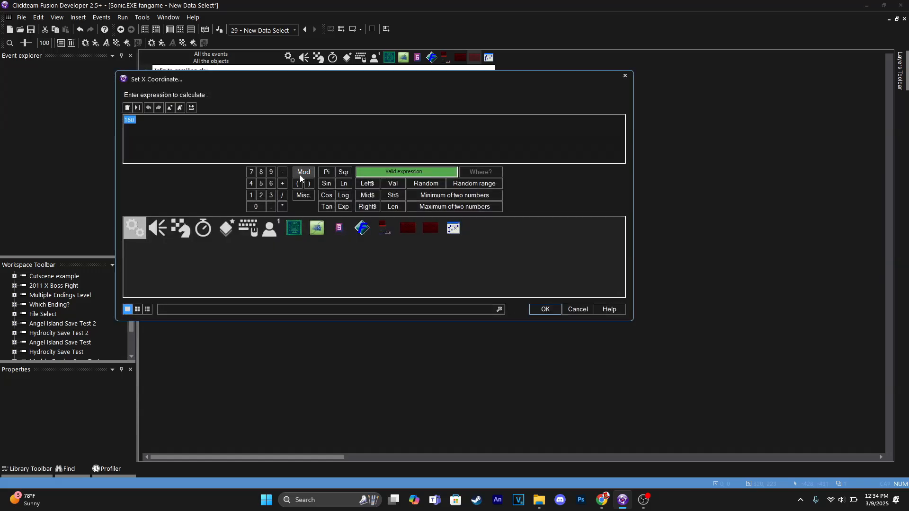
{"action": "type", "text": "480"}
{"action": "key", "text": "Return"}
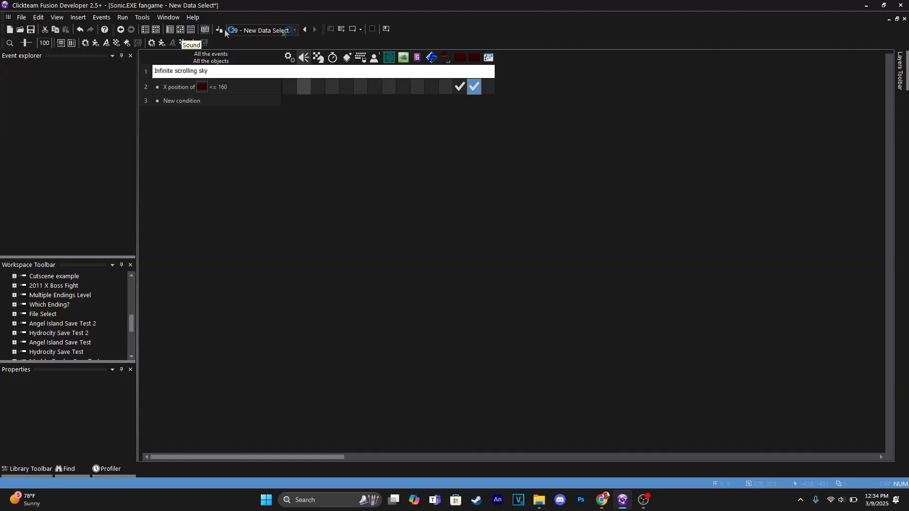
{"action": "left_click", "coordinate": [352, 29]}
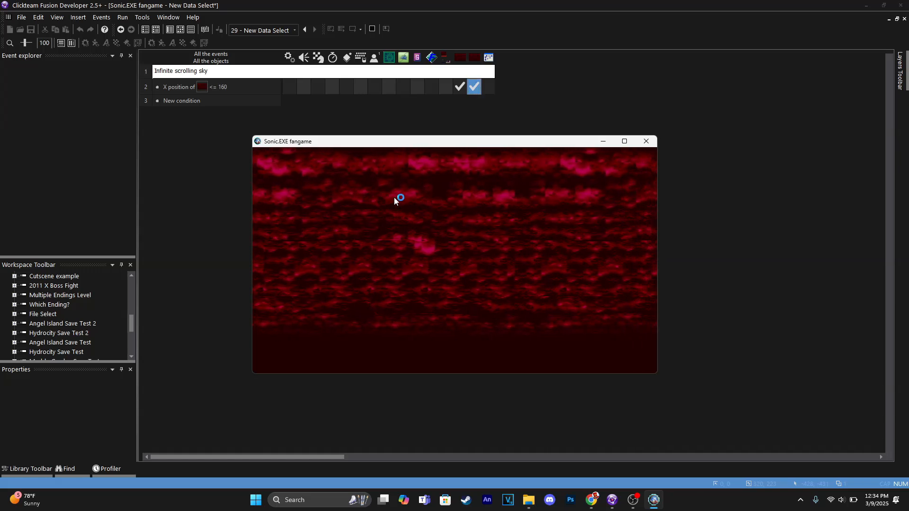
{"action": "left_click", "coordinate": [646, 141]}
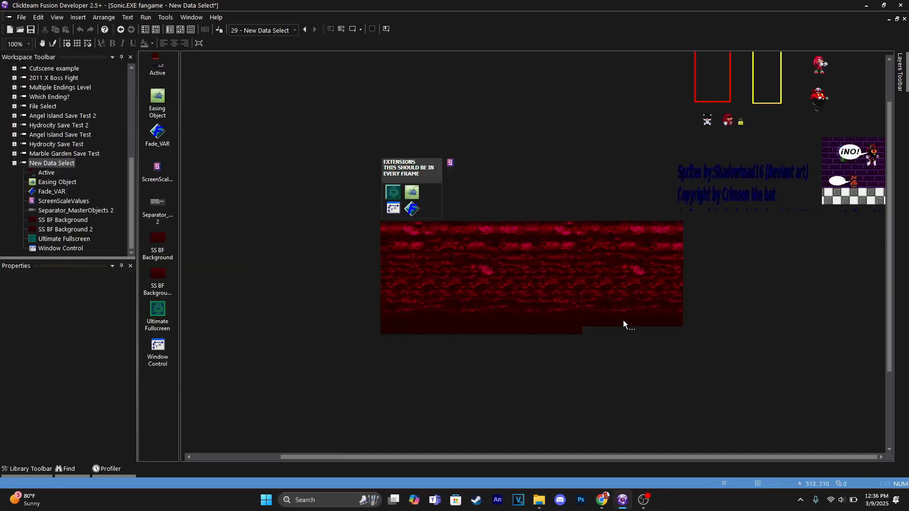
Step: Clone SS BF Background 2 in the frame and check the clone's movement settings and position
{"action": "right_click", "coordinate": [609, 256]}
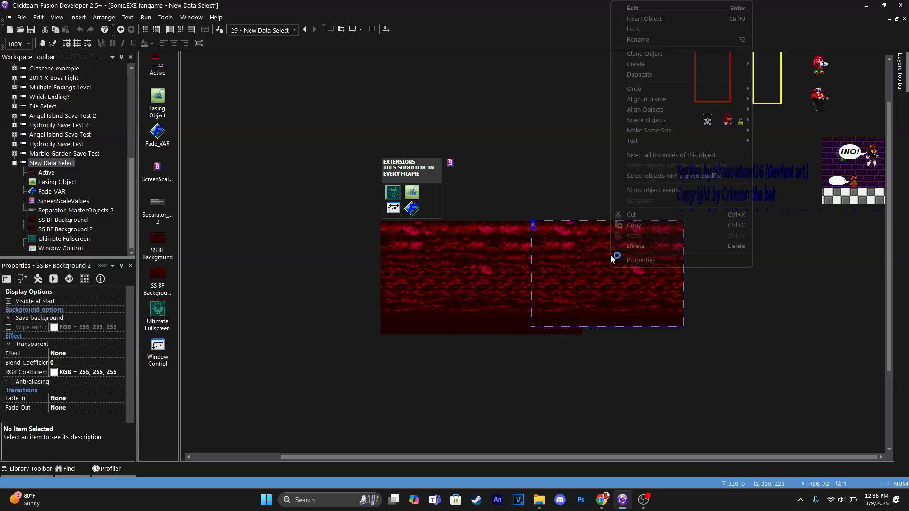
{"action": "left_click", "coordinate": [644, 54]}
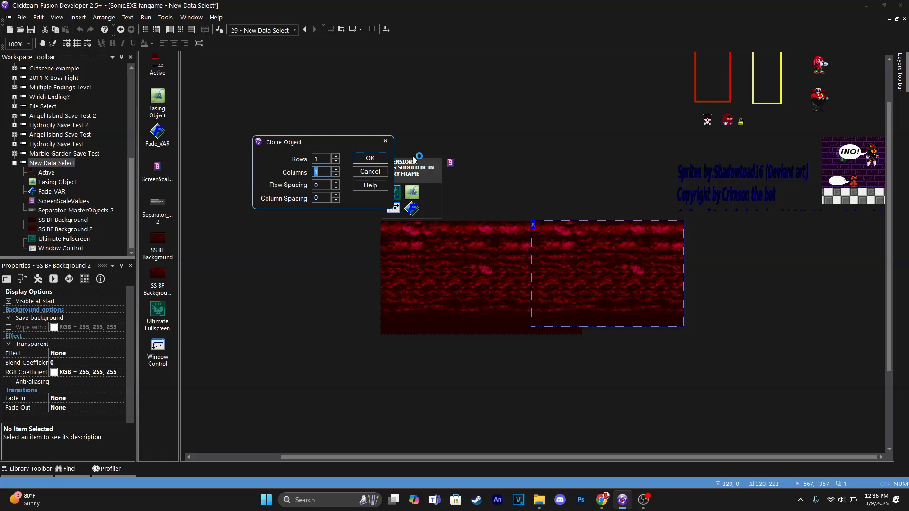
{"action": "left_click", "coordinate": [370, 158]}
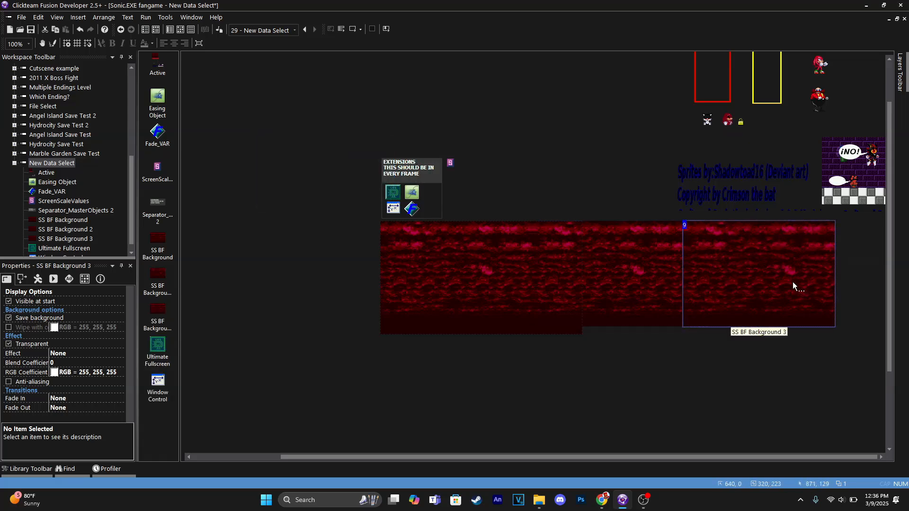
{"action": "left_click", "coordinate": [38, 278]}
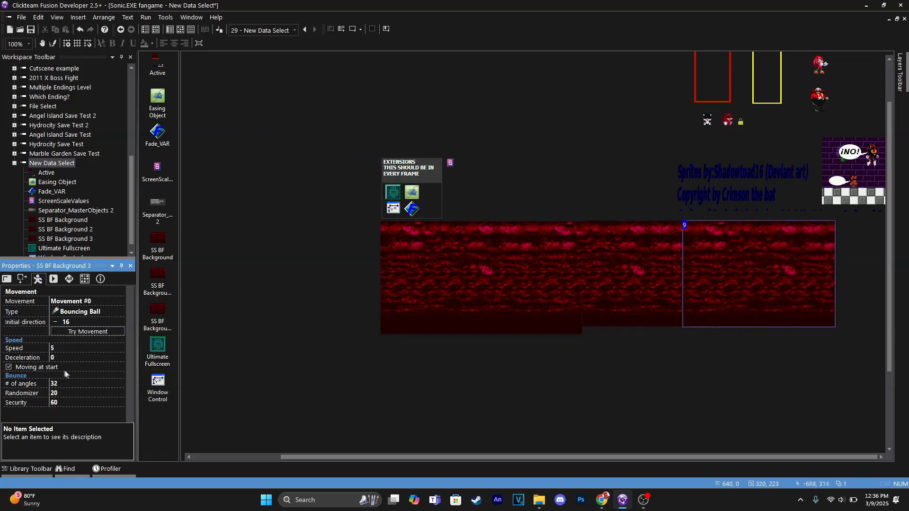
{"action": "left_click", "coordinate": [22, 279]}
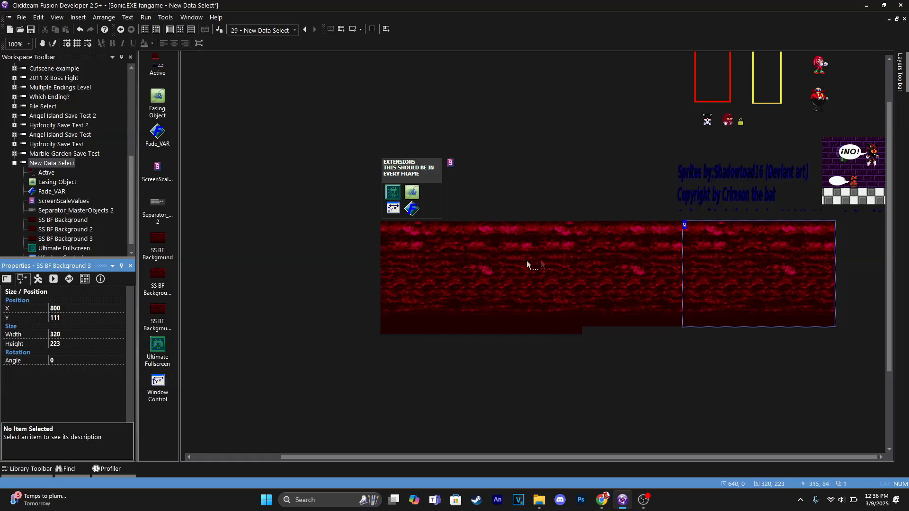
Step: Add an action to the scrolling event that sets the X coordinate of SS BF Background 3
{"action": "left_click", "coordinate": [169, 29]}
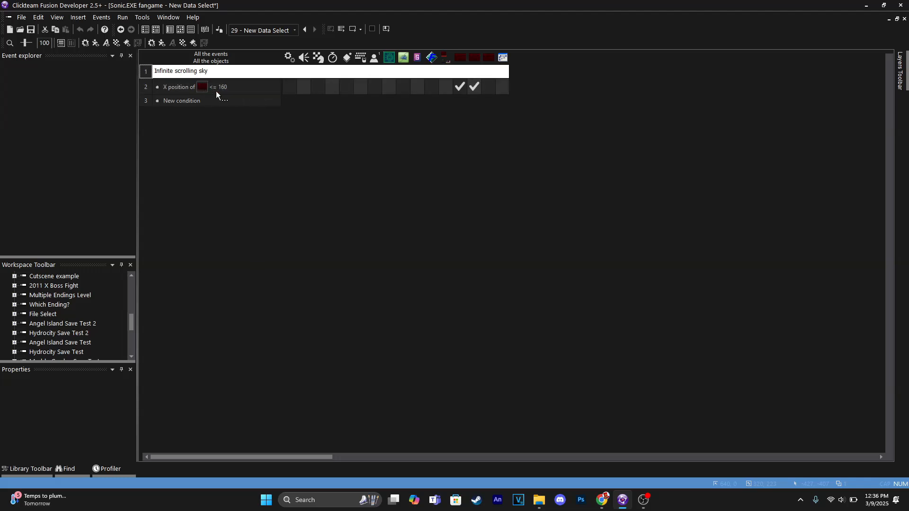
{"action": "mouse_move", "coordinate": [463, 84]}
{"action": "right_click", "coordinate": [488, 87]}
{"action": "left_click", "coordinate": [525, 259]}
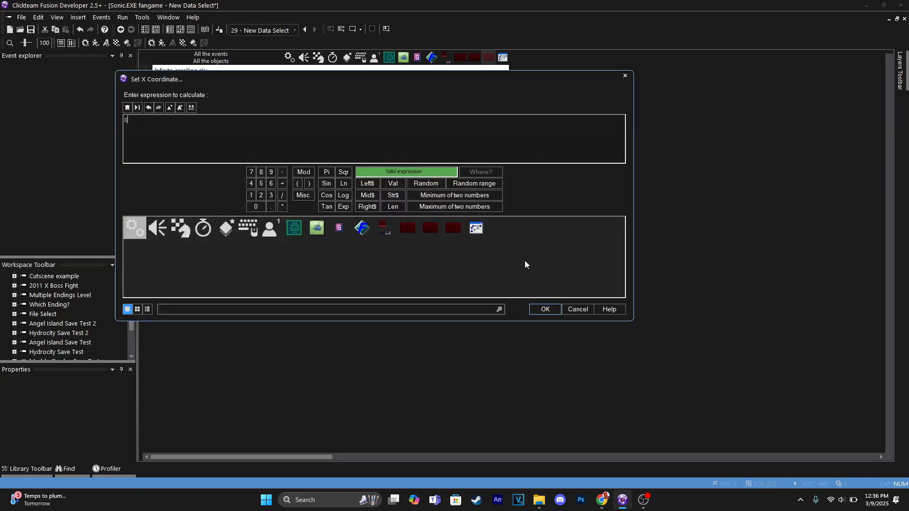
{"action": "key", "text": "Return"}
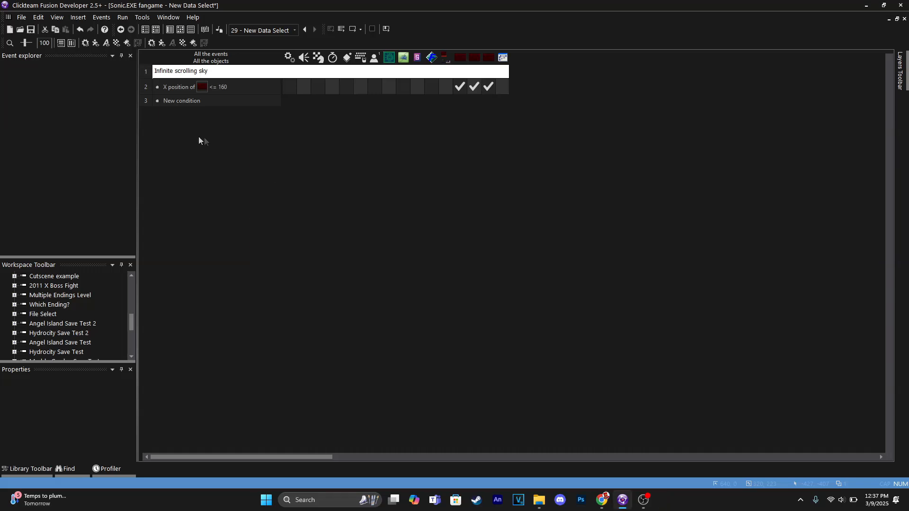
Step: Copy the yellow character box from the sprite sheet in the Active object, leaving the sheet unchanged
{"action": "left_click", "coordinate": [170, 29]}
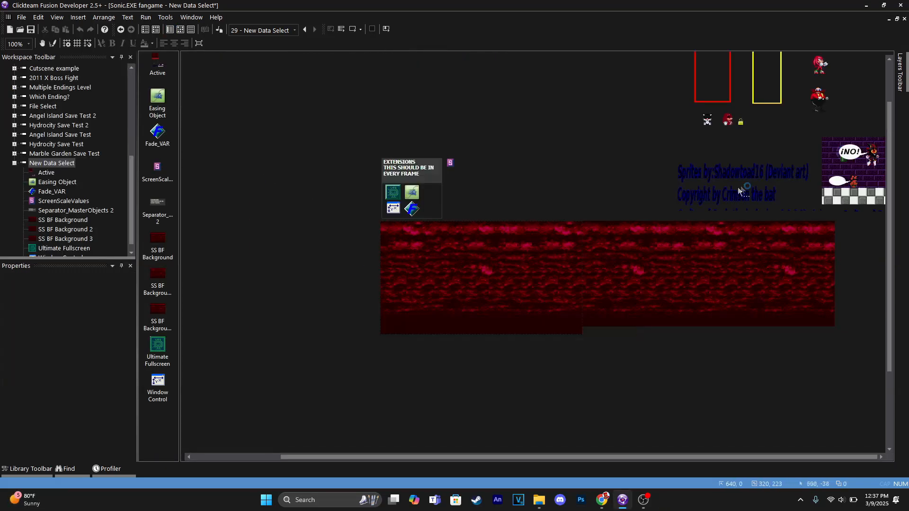
{"action": "scroll", "coordinate": [578, 341], "scroll_direction": "up", "scroll_amount": 2}
{"action": "double_click", "coordinate": [748, 100]}
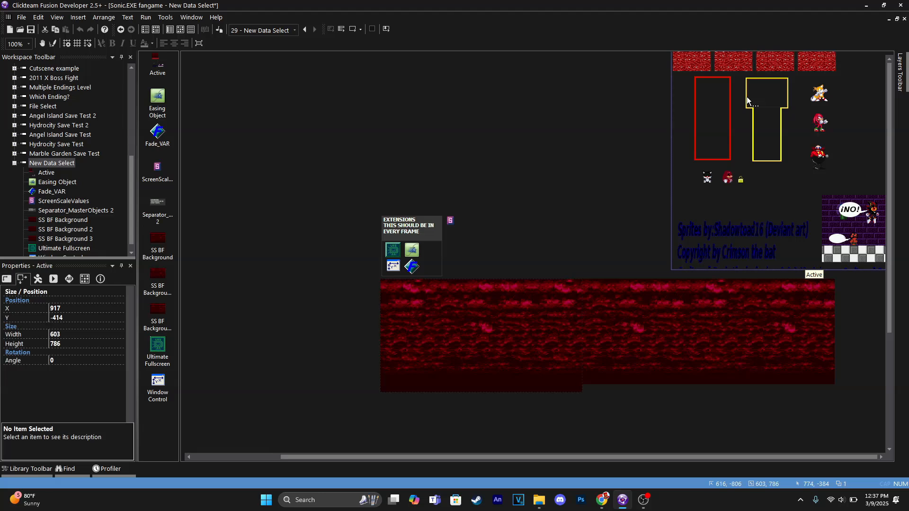
{"action": "scroll", "coordinate": [265, 255], "scroll_direction": "up", "scroll_amount": 1}
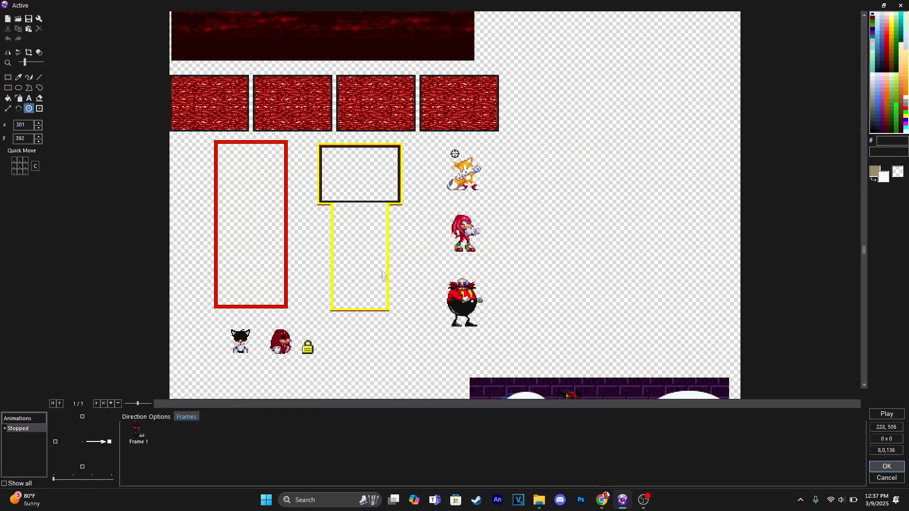
{"action": "left_click", "coordinate": [8, 77]}
{"action": "mouse_move", "coordinate": [315, 137]}
{"action": "left_mouse_down"}
{"action": "mouse_move", "coordinate": [437, 287]}
{"action": "mouse_move", "coordinate": [412, 323]}
{"action": "left_mouse_up"}
{"action": "left_click", "coordinate": [649, 350]}
{"action": "left_click", "coordinate": [886, 478]}
Step: Add a second layer and place a new Active object on it, over the left end of the cloud background
{"action": "left_click", "coordinate": [461, 270]}
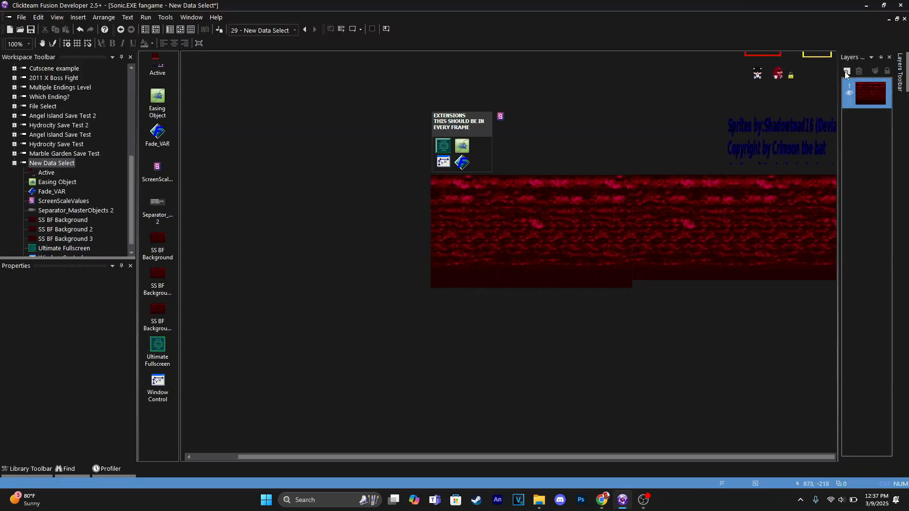
{"action": "left_click", "coordinate": [846, 72]}
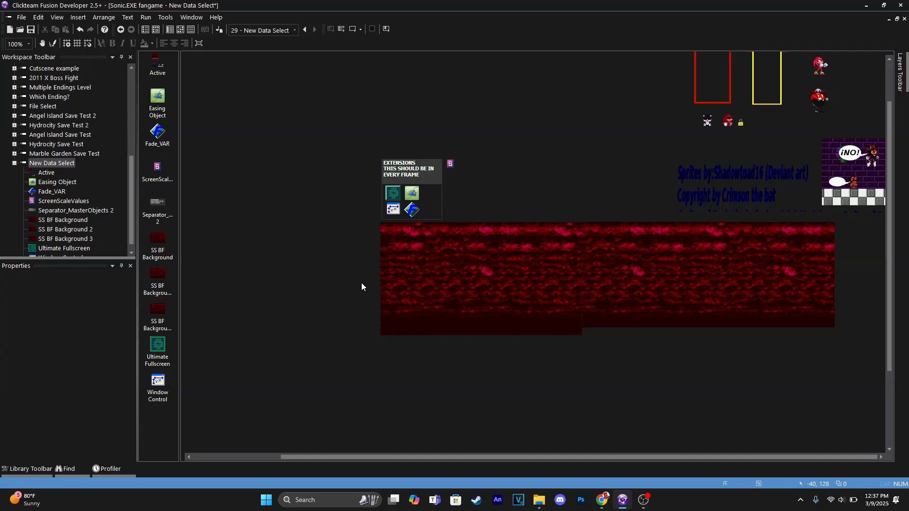
{"action": "double_click", "coordinate": [362, 283]}
{"action": "double_click", "coordinate": [142, 71]}
{"action": "left_click", "coordinate": [325, 208]}
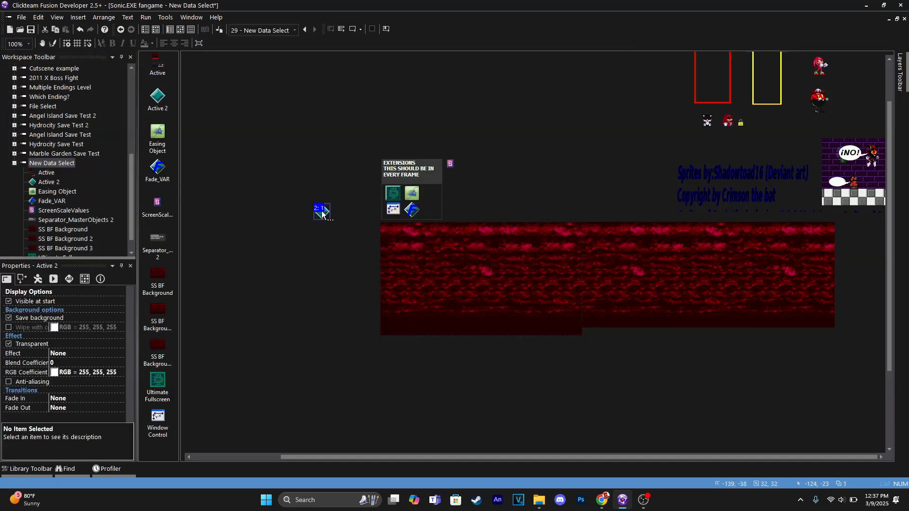
{"action": "left_click_drag", "start_coordinate": [325, 209], "coordinate": [403, 280]}
Step: Replace the image of Active 2 with the copied yellow character box and make its dark blue background transparent
{"action": "double_click", "coordinate": [403, 280]}
{"action": "key", "text": "ctrl+a"}
{"action": "key", "text": "Delete"}
{"action": "key", "text": "ctrl+v"}
{"action": "left_click", "coordinate": [485, 266]}
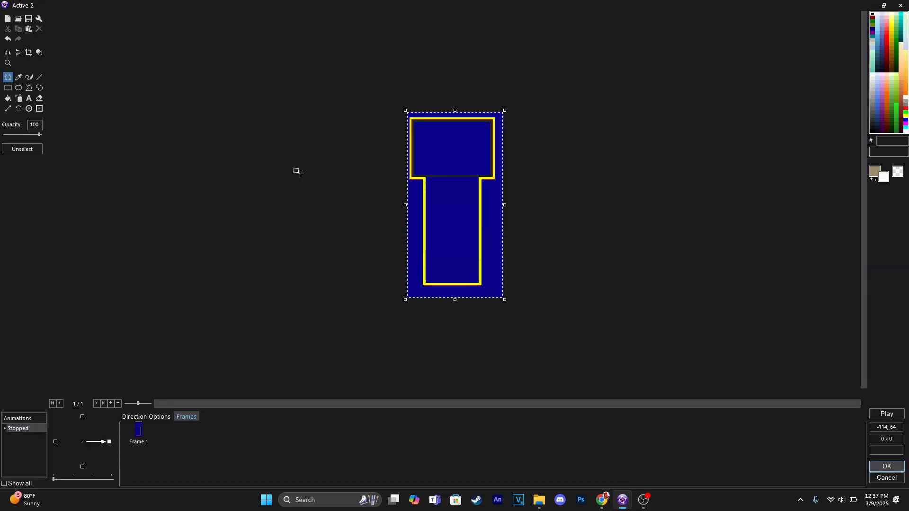
{"action": "left_click", "coordinate": [39, 52]}
{"action": "left_click", "coordinate": [450, 136]}
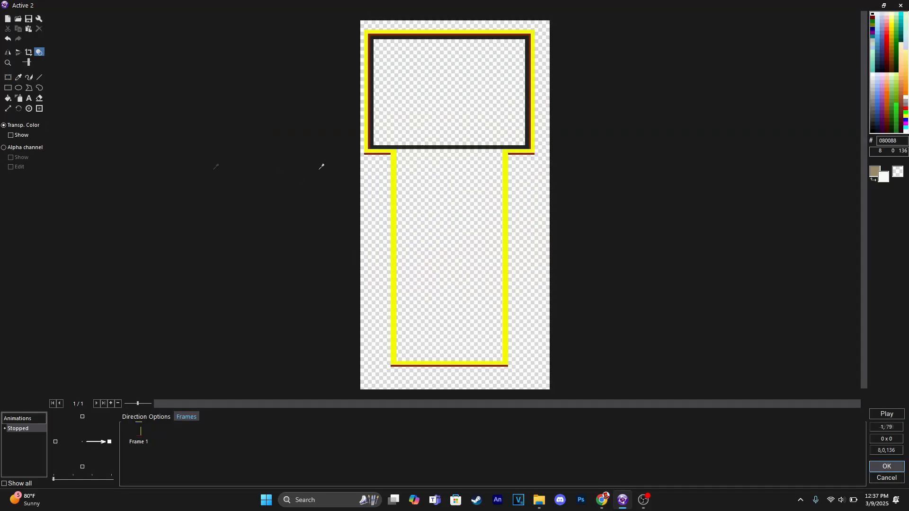
Step: Crop the image of Active 2 to the yellow box and centre its hot spot
{"action": "left_click", "coordinate": [29, 53]}
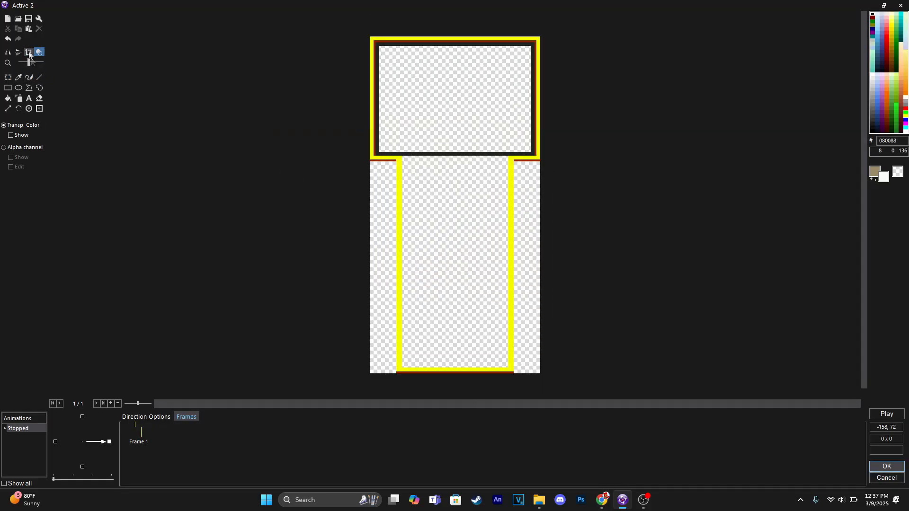
{"action": "left_click", "coordinate": [28, 109]}
{"action": "left_click", "coordinate": [20, 166]}
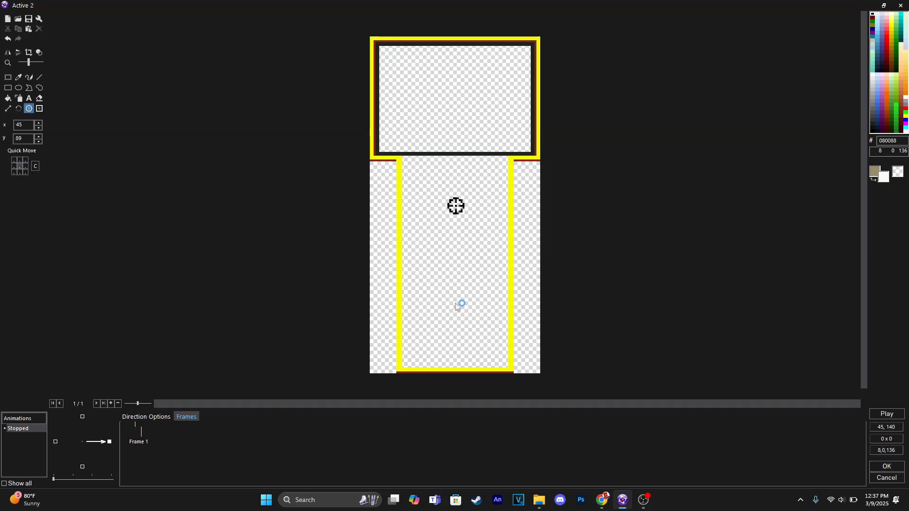
{"action": "left_click", "coordinate": [886, 467]}
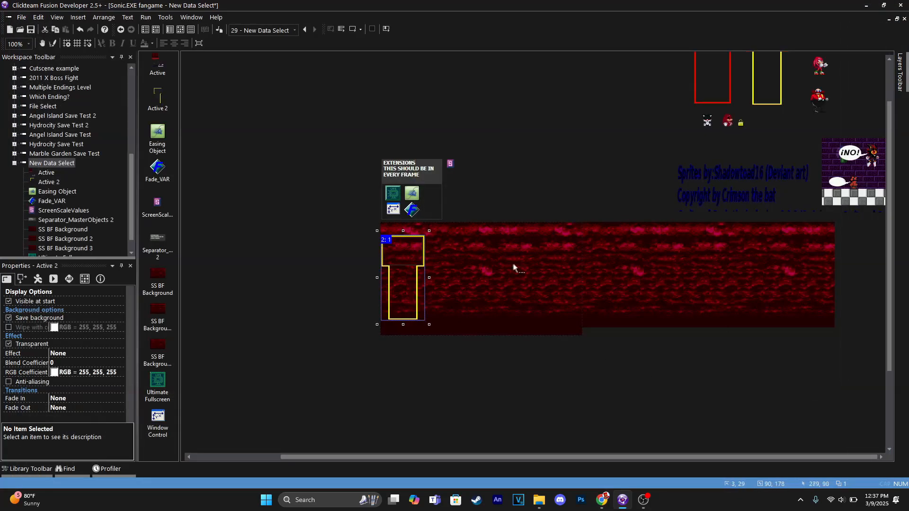
{"action": "left_click", "coordinate": [423, 283]}
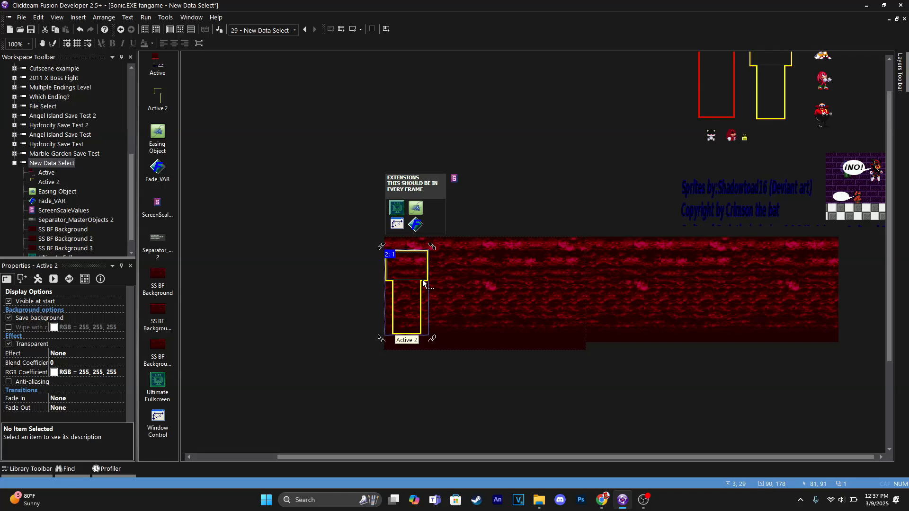
Step: Examine the character box layout in the existing Data Select frame, and select the New Data Select frame again
{"action": "scroll", "coordinate": [40, 118], "scroll_direction": "up", "scroll_amount": 6}
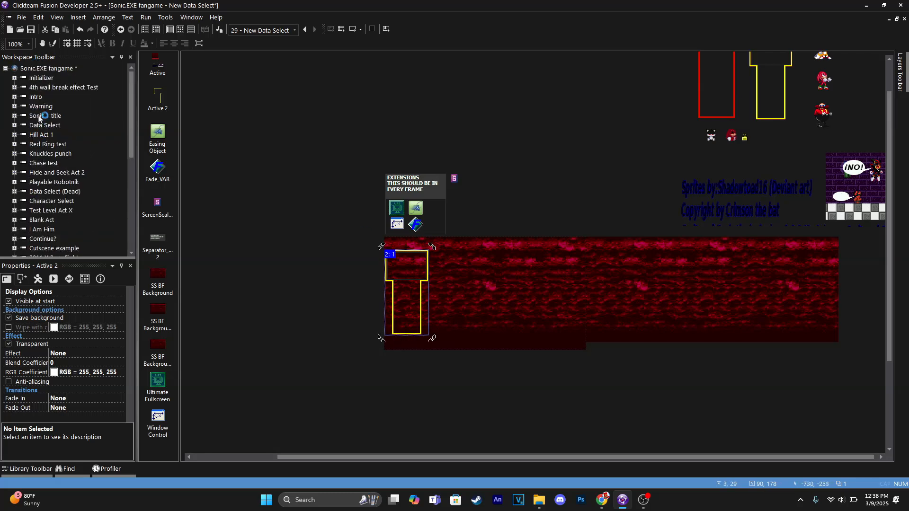
{"action": "double_click", "coordinate": [44, 125]}
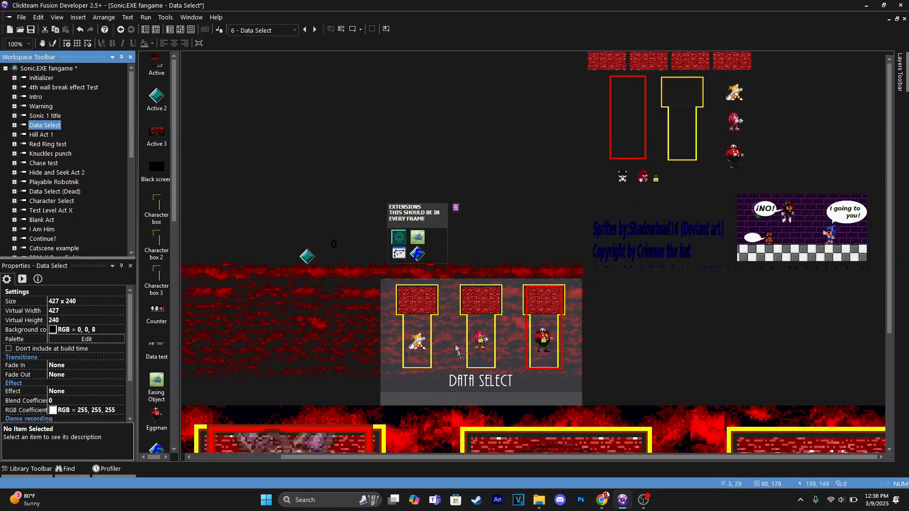
{"action": "scroll", "coordinate": [52, 149], "scroll_direction": "down", "scroll_amount": 8}
{"action": "left_click", "coordinate": [52, 144]}
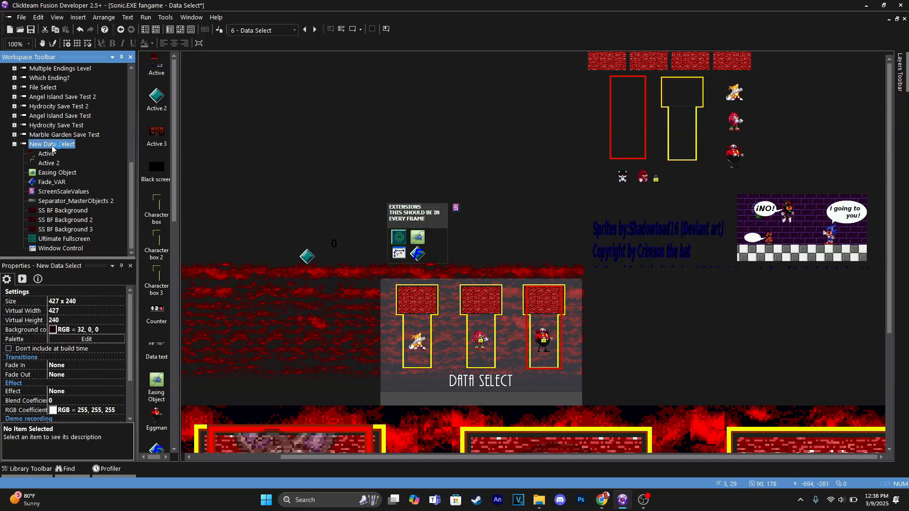
Step: Open the New Data Select frame and move the yellow character box vertically to Y 130
{"action": "double_click", "coordinate": [52, 146]}
{"action": "left_click", "coordinate": [426, 284]}
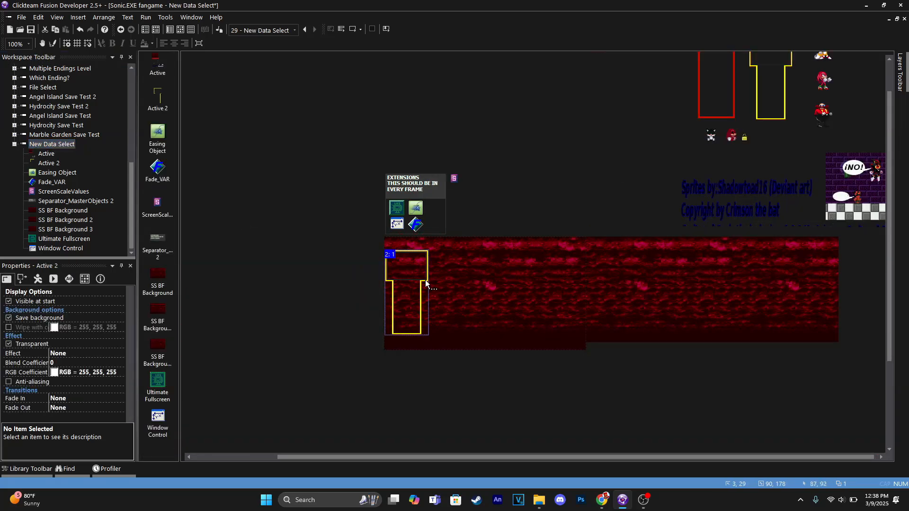
{"action": "key", "text": "Down"}
{"action": "key", "text": "Down"}
{"action": "key", "text": "Down"}
{"action": "key", "text": "Down"}
{"action": "key", "text": "Down"}
{"action": "key", "text": "Down"}
{"action": "key", "text": "Down"}
{"action": "key", "text": "Down"}
{"action": "key", "text": "Down"}
{"action": "key", "text": "Down"}
{"action": "key", "text": "Down"}
{"action": "key", "text": "Down"}
{"action": "key", "text": "Down"}
{"action": "key", "text": "Down"}
{"action": "key", "text": "Down"}
{"action": "key", "text": "Down"}
{"action": "key", "text": "Down"}
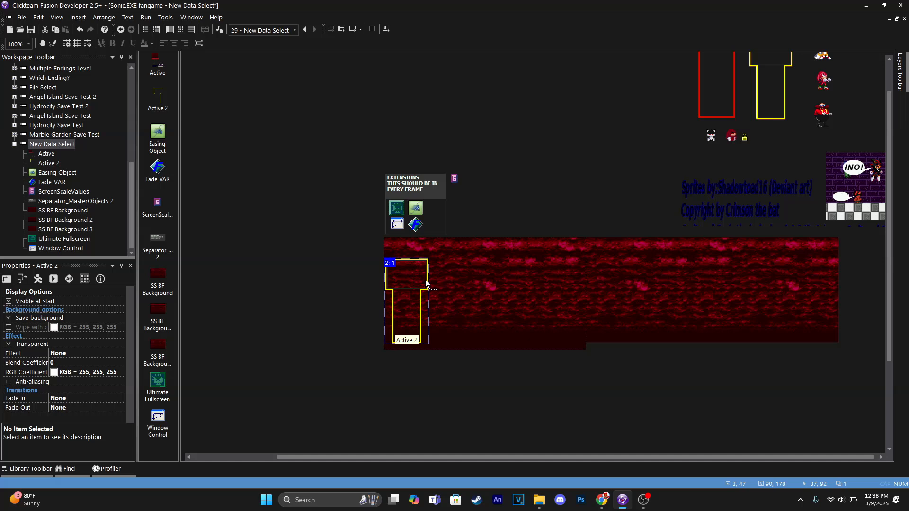
{"action": "left_click", "coordinate": [21, 280]}
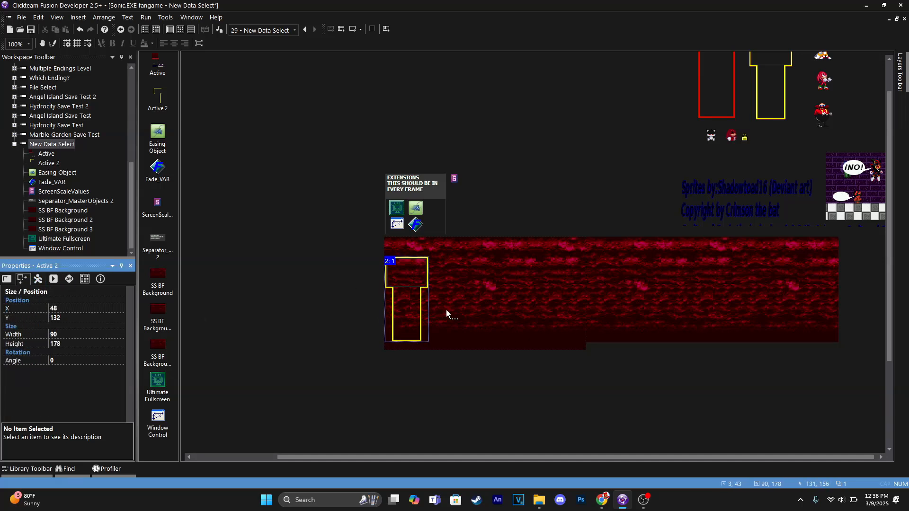
{"action": "left_click", "coordinate": [424, 289]}
{"action": "key", "text": "Up"}
{"action": "key", "text": "Up"}
{"action": "key", "text": "Up"}
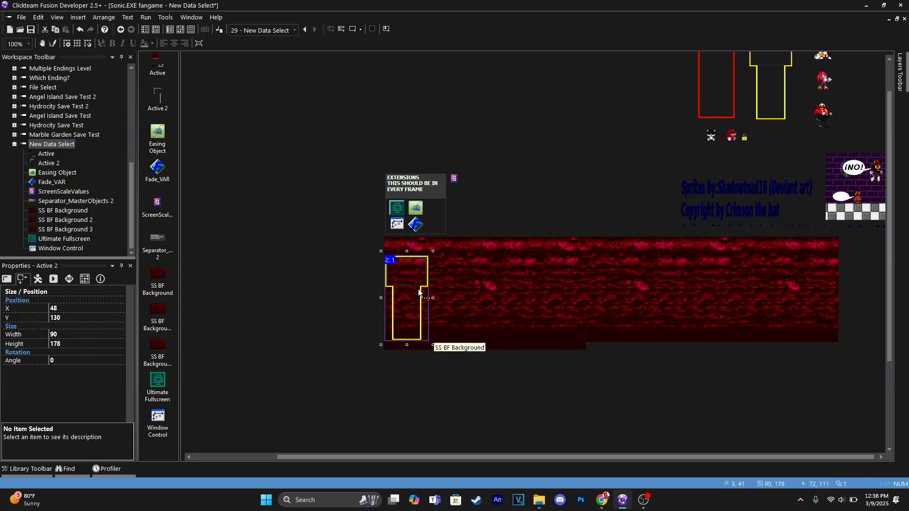
Step: Move the yellow character box horizontally to X 60 and rename it File 1
{"action": "key", "text": "Right"}
{"action": "key", "text": "Right"}
{"action": "key", "text": "Right"}
{"action": "key", "text": "Right"}
{"action": "key", "text": "Right"}
{"action": "key", "text": "Right"}
{"action": "key", "text": "Right"}
{"action": "key", "text": "Right"}
{"action": "key", "text": "Right"}
{"action": "key", "text": "Right"}
{"action": "key", "text": "Right"}
{"action": "key", "text": "Right"}
{"action": "key", "text": "F2"}
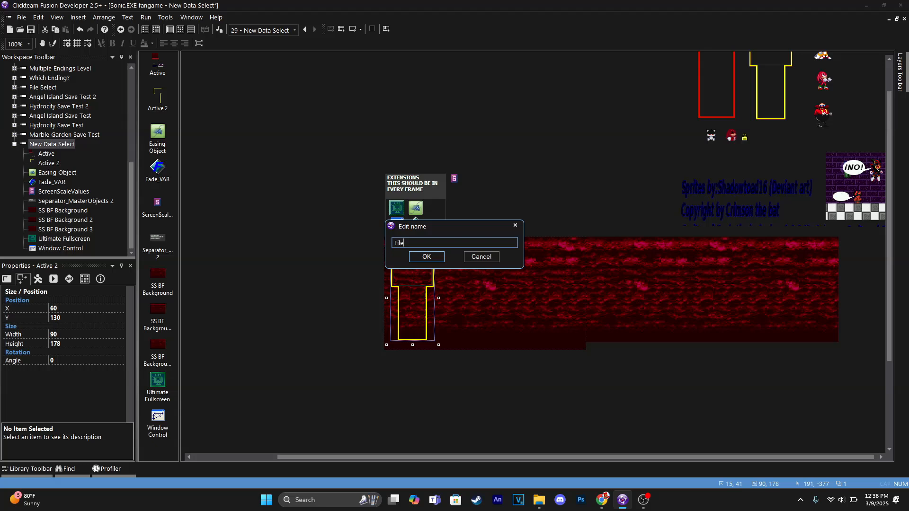
{"action": "key", "text": "Return"}
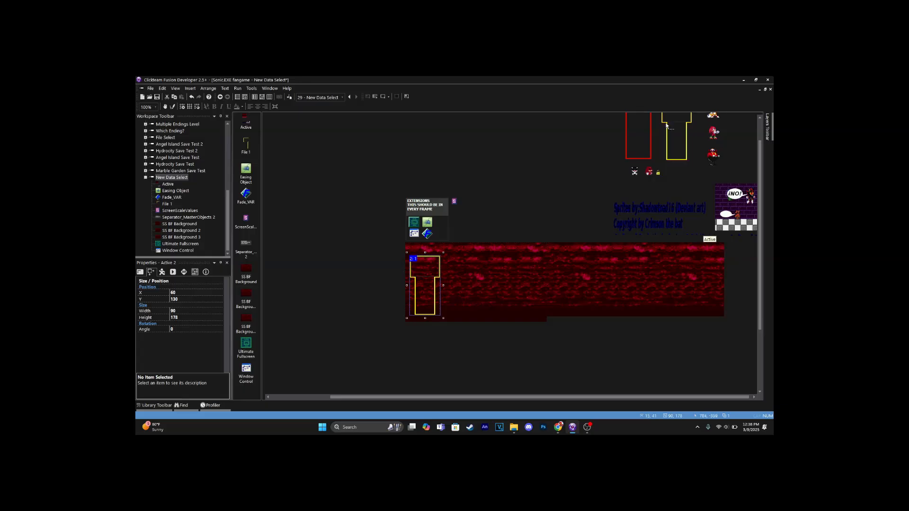
Step: Copy the row of four red static tiles from the image of the sprite sheet object named Active
{"action": "double_click", "coordinate": [667, 126]}
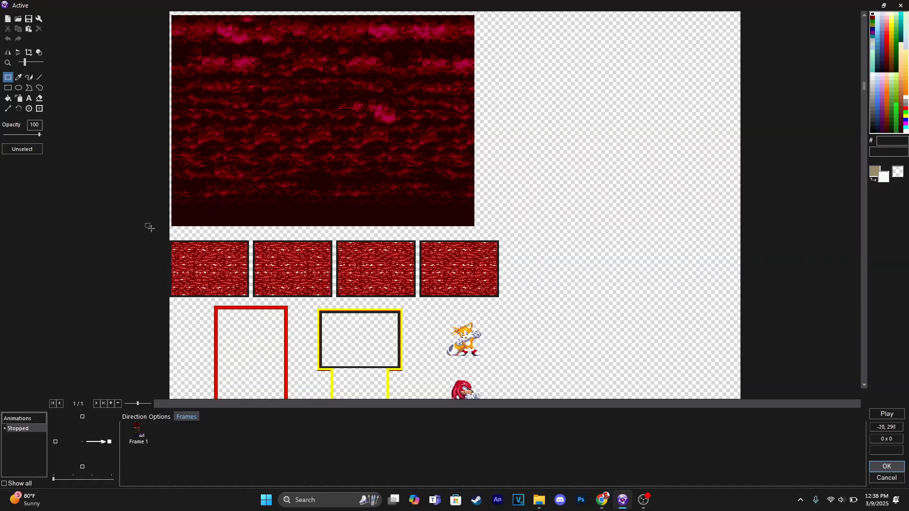
{"action": "left_click_drag", "start_coordinate": [246, 239], "coordinate": [518, 311]}
{"action": "left_click", "coordinate": [597, 294]}
{"action": "left_click", "coordinate": [884, 468]}
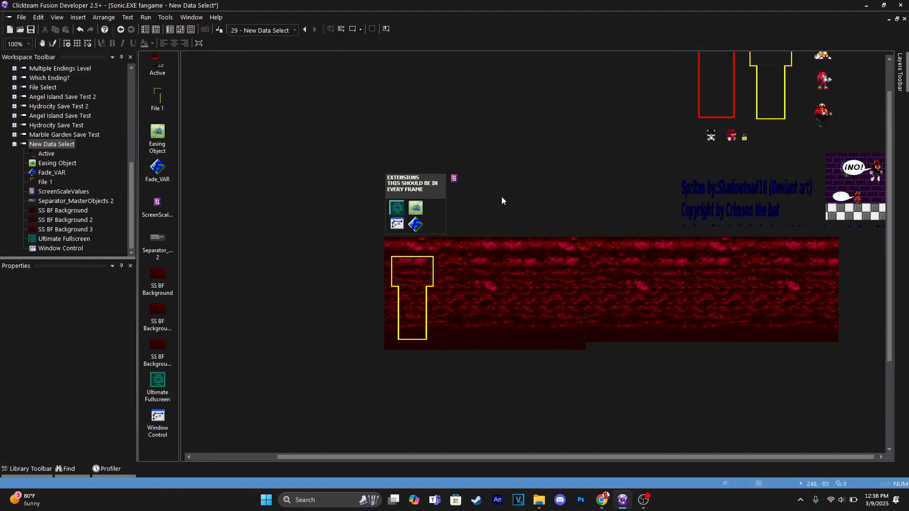
Step: Insert a new Active object in the empty area just above the cloud background, beside the extensions block
{"action": "double_click", "coordinate": [499, 196]}
{"action": "double_click", "coordinate": [152, 71]}
{"action": "left_click", "coordinate": [484, 209]}
Step: Replace the new object's image with the copied static tile strip and make its dark blue background transparent
{"action": "double_click", "coordinate": [483, 208]}
{"action": "key", "text": "ctrl+v"}
{"action": "key", "text": "Return"}
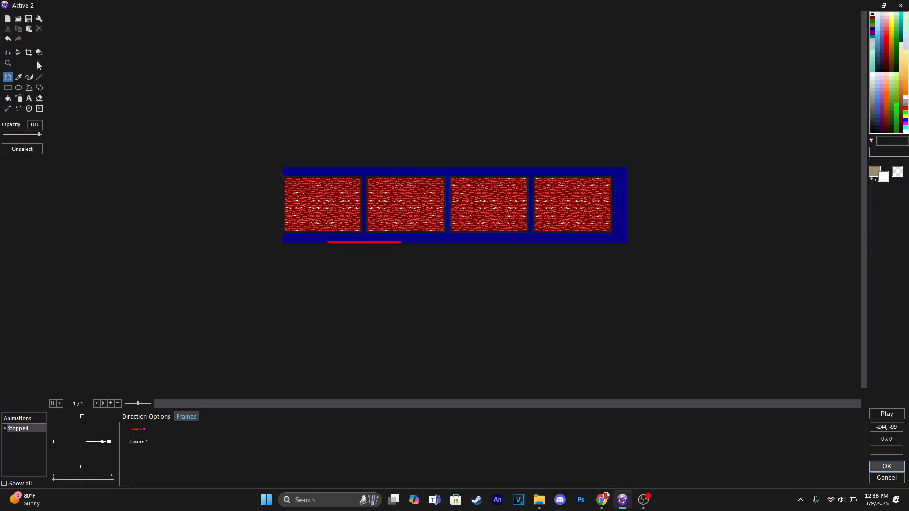
{"action": "left_click", "coordinate": [38, 52]}
{"action": "left_click", "coordinate": [387, 174]}
{"action": "scroll", "coordinate": [143, 224], "scroll_direction": "up", "scroll_amount": 2}
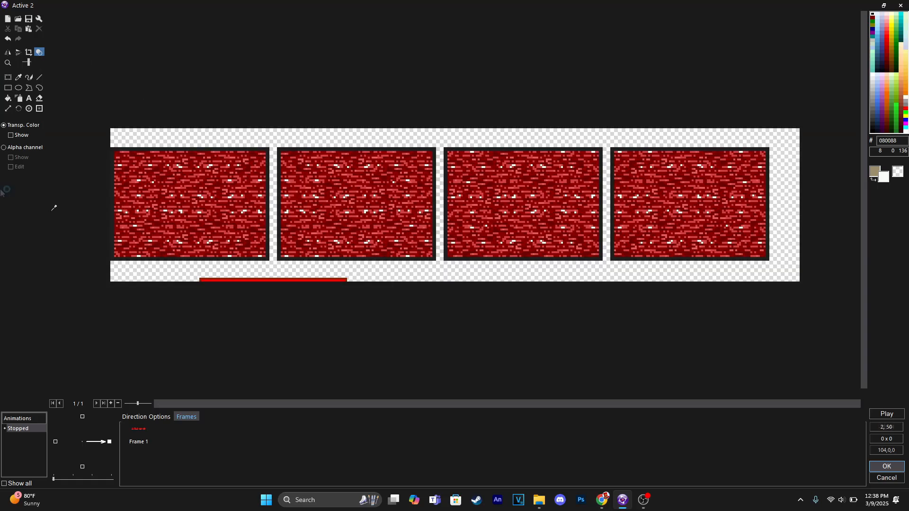
Step: Duplicate the animation frame containing the four static tiles
{"action": "left_click", "coordinate": [8, 78]}
{"action": "left_click", "coordinate": [143, 439]}
{"action": "key", "text": "ctrl+c"}
{"action": "key", "text": "ctrl+v"}
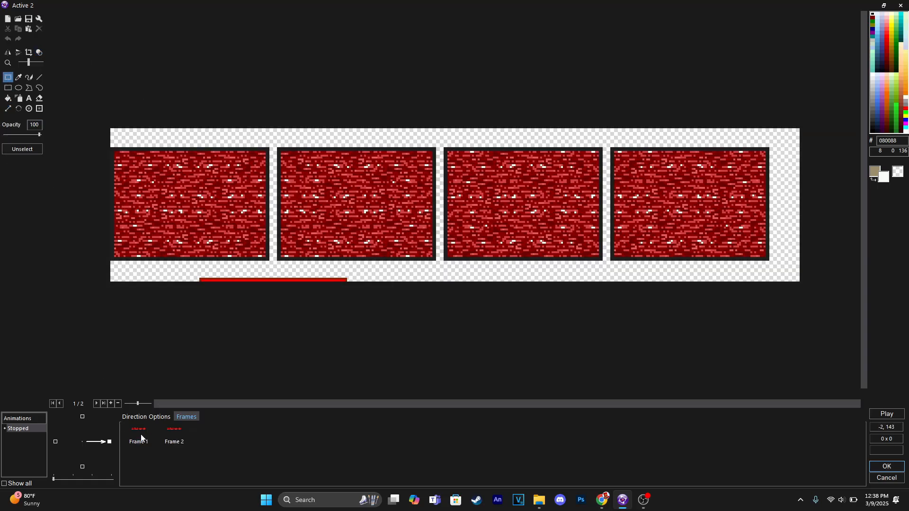
Step: Crop Frame 1 to the first static tile and centre its hot spot at 42, 30
{"action": "left_click_drag", "start_coordinate": [108, 143], "coordinate": [273, 269]}
{"action": "left_click", "coordinate": [27, 55]}
{"action": "left_click", "coordinate": [203, 82]}
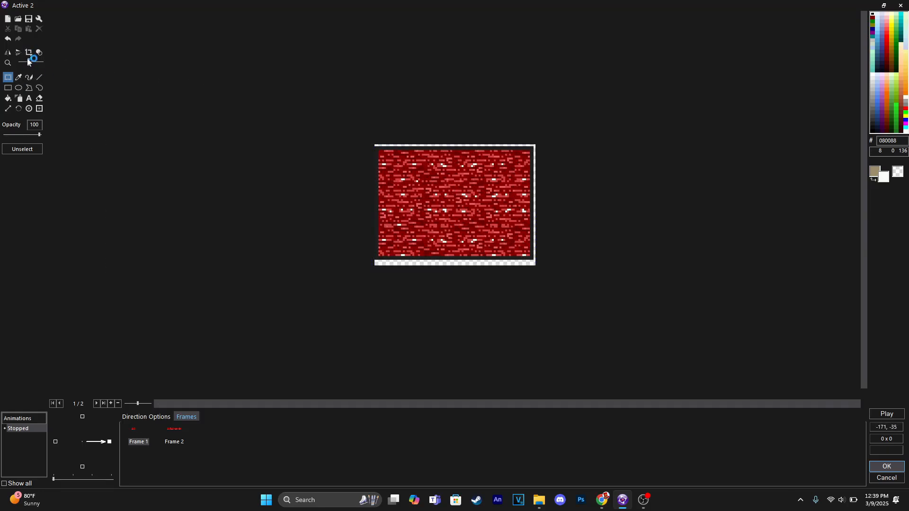
{"action": "left_click", "coordinate": [28, 55]}
{"action": "left_click", "coordinate": [28, 110]}
{"action": "left_click", "coordinate": [19, 166]}
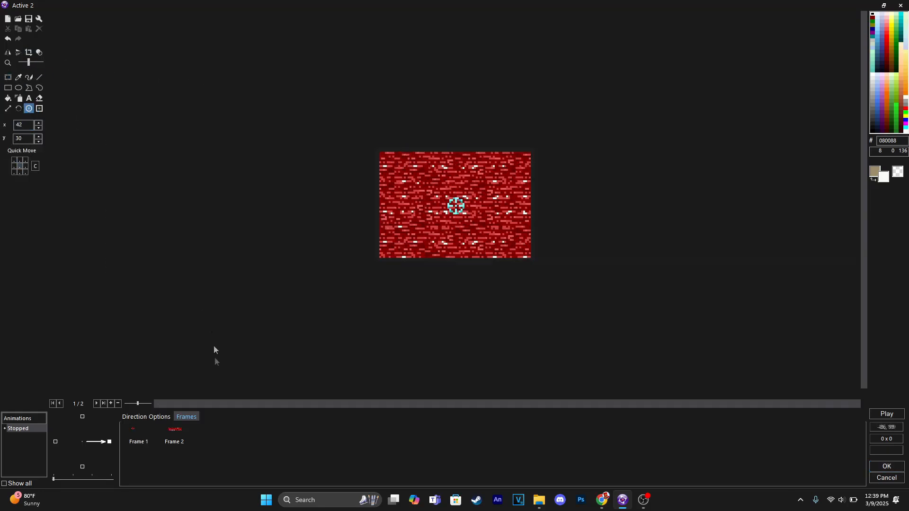
Step: Duplicate Frame 1 and replace the image of the copy, Frame 2, with the second static tile of the strip
{"action": "left_click", "coordinate": [135, 439]}
{"action": "key", "text": "ctrl+c"}
{"action": "key", "text": "ctrl+v"}
{"action": "left_click", "coordinate": [175, 437]}
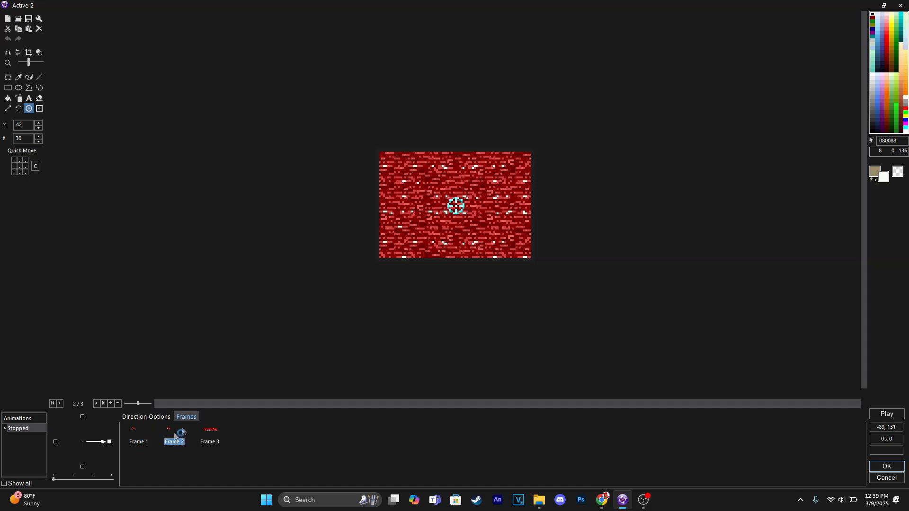
{"action": "left_click", "coordinate": [209, 438]}
{"action": "left_click", "coordinate": [8, 77]}
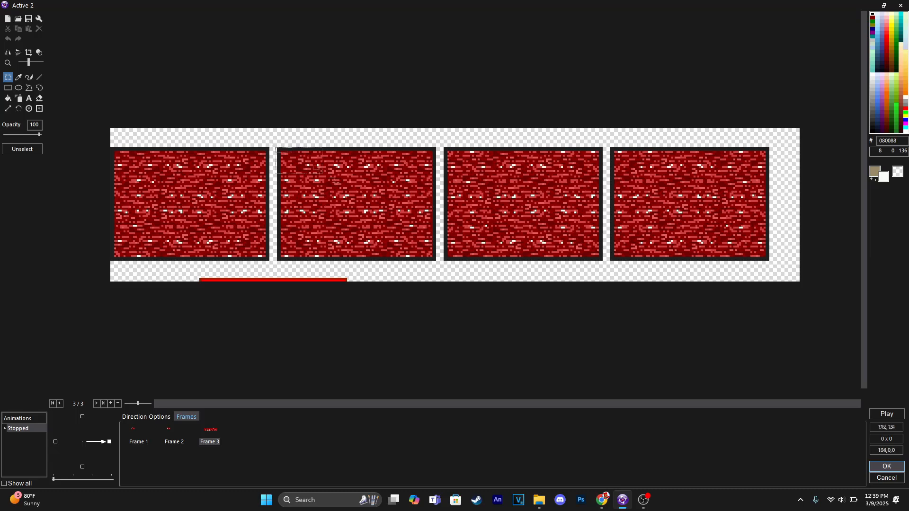
{"action": "left_click_drag", "start_coordinate": [426, 258], "coordinate": [436, 260]}
{"action": "left_click", "coordinate": [423, 279]}
{"action": "left_click_drag", "start_coordinate": [278, 146], "coordinate": [436, 261]}
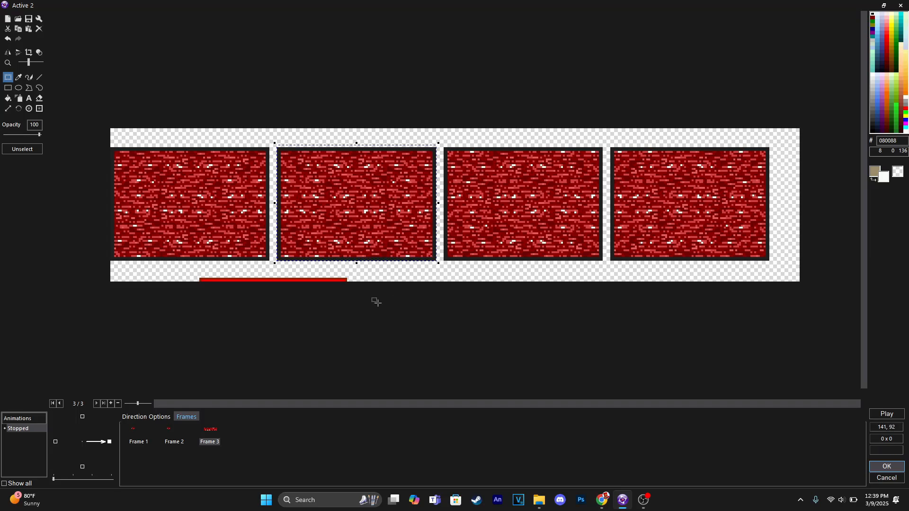
{"action": "left_click", "coordinate": [174, 440]}
{"action": "key", "text": "ctrl+v"}
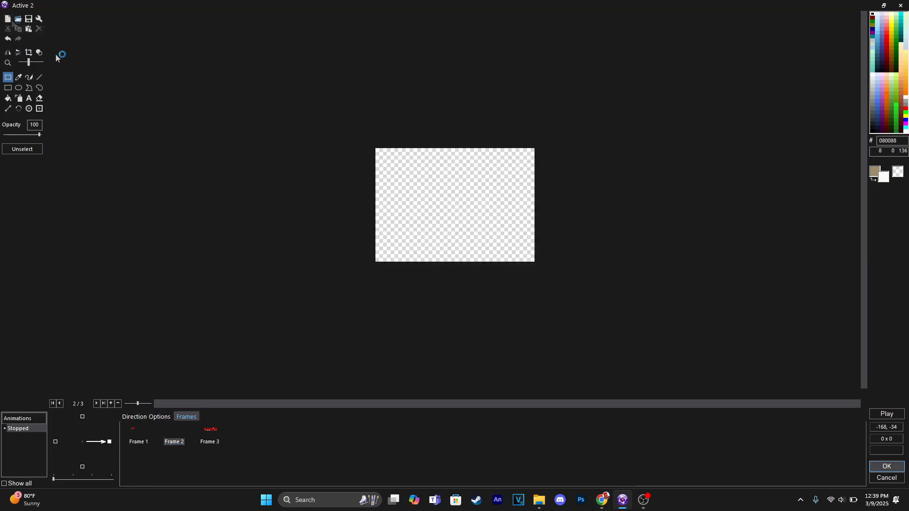
{"action": "left_click", "coordinate": [526, 268]}
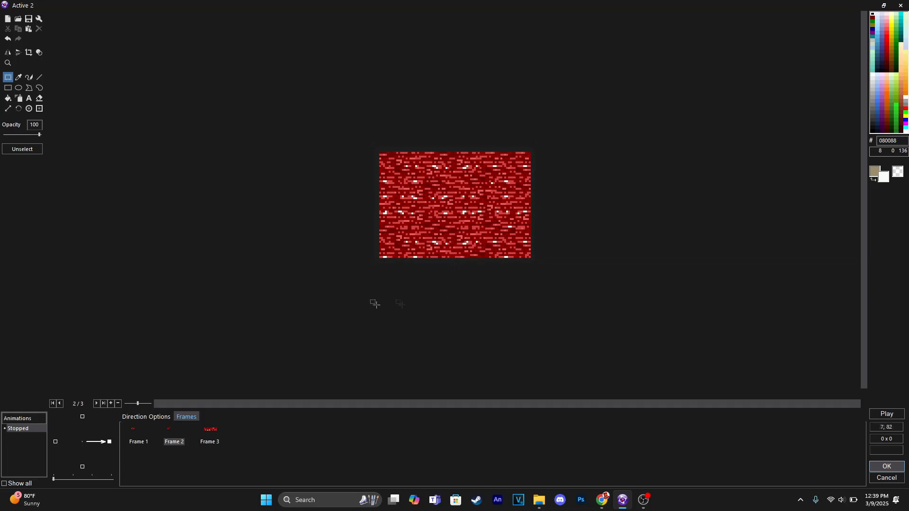
Step: Duplicate Frame 2 and replace the image of the copy, Frame 3, with the third static tile of the strip
{"action": "left_click", "coordinate": [208, 443]}
{"action": "left_click", "coordinate": [176, 433]}
{"action": "key", "text": "ctrl+c"}
{"action": "key", "text": "ctrl+v"}
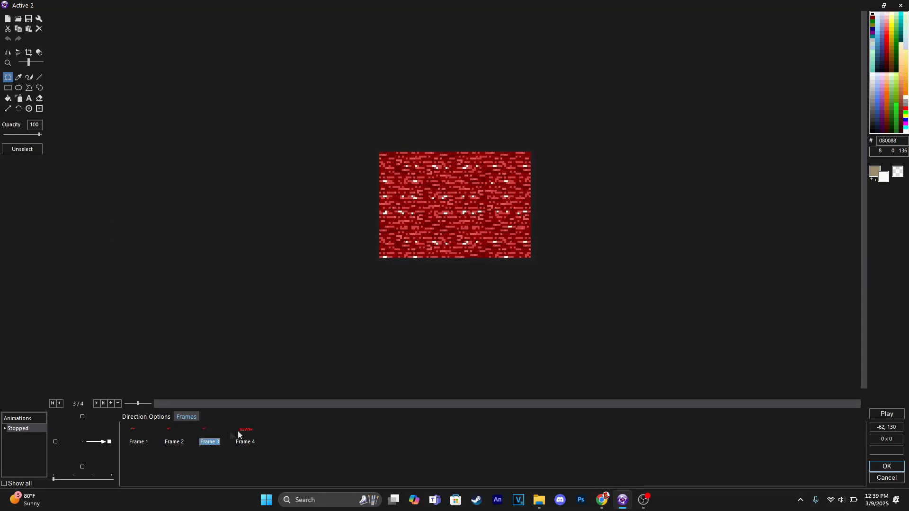
{"action": "left_click", "coordinate": [242, 432]}
{"action": "left_click_drag", "start_coordinate": [441, 145], "coordinate": [605, 263]}
{"action": "left_click", "coordinate": [201, 432]}
{"action": "left_click", "coordinate": [5, 19]}
{"action": "key", "text": "ctrl+v"}
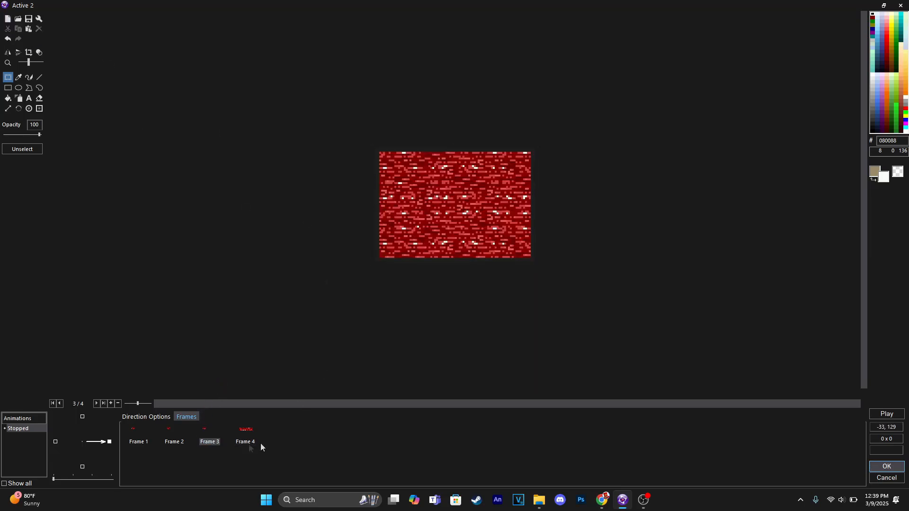
Step: Duplicate Frame 3 and replace the image of the copy, Frame 4, with the fourth static tile of the strip
{"action": "left_click", "coordinate": [179, 439]}
{"action": "left_click", "coordinate": [222, 434]}
{"action": "left_click", "coordinate": [214, 439]}
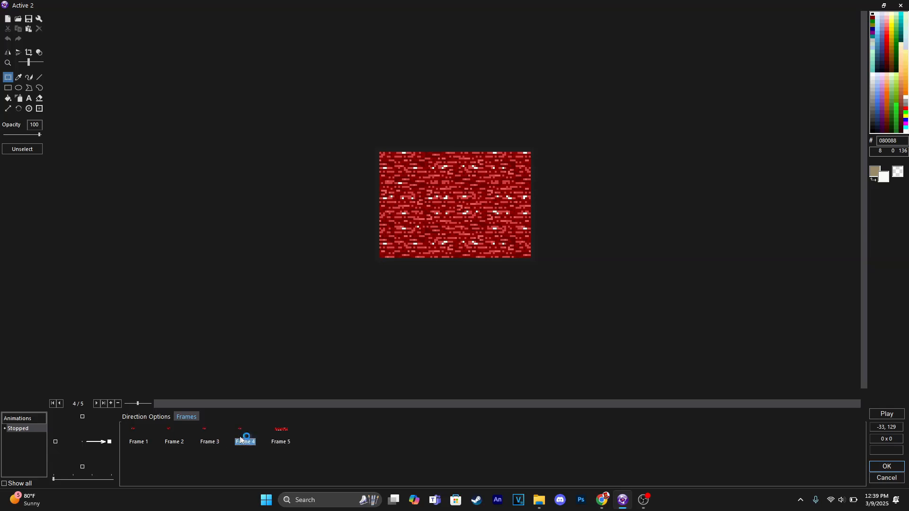
{"action": "left_click", "coordinate": [287, 434]}
{"action": "left_click_drag", "start_coordinate": [610, 148], "coordinate": [767, 260]}
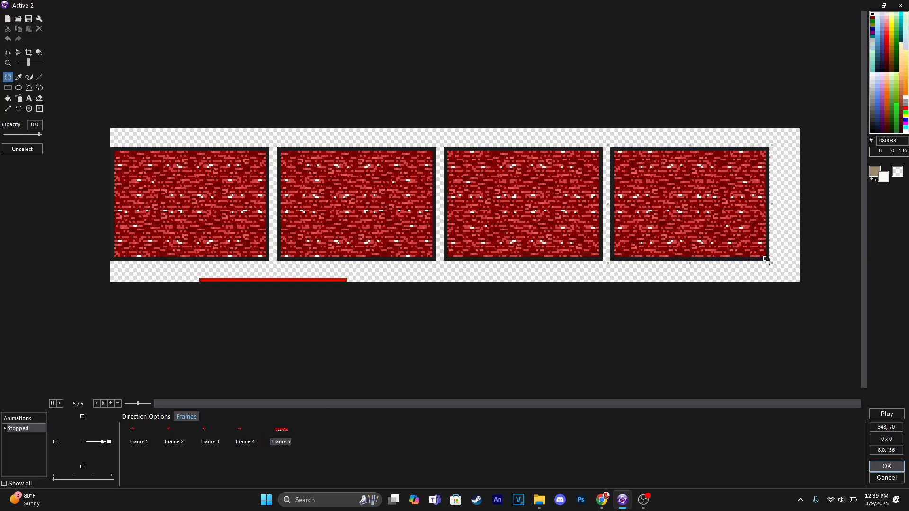
{"action": "left_click", "coordinate": [244, 430]}
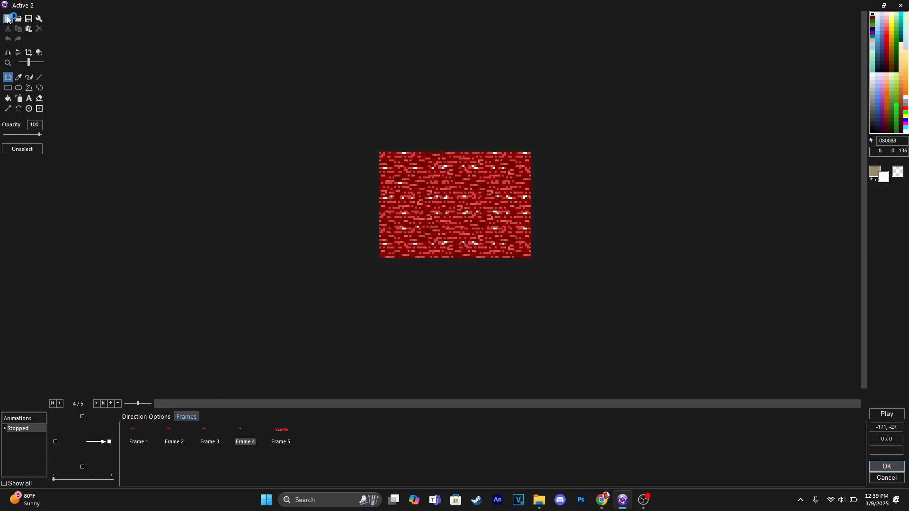
{"action": "left_click", "coordinate": [8, 52]}
Step: Delete Frame 5, which holds the full tile strip, and select Frame 1
{"action": "left_click", "coordinate": [286, 429]}
{"action": "key", "text": "Delete"}
{"action": "left_click", "coordinate": [468, 271]}
{"action": "left_click", "coordinate": [138, 430]}
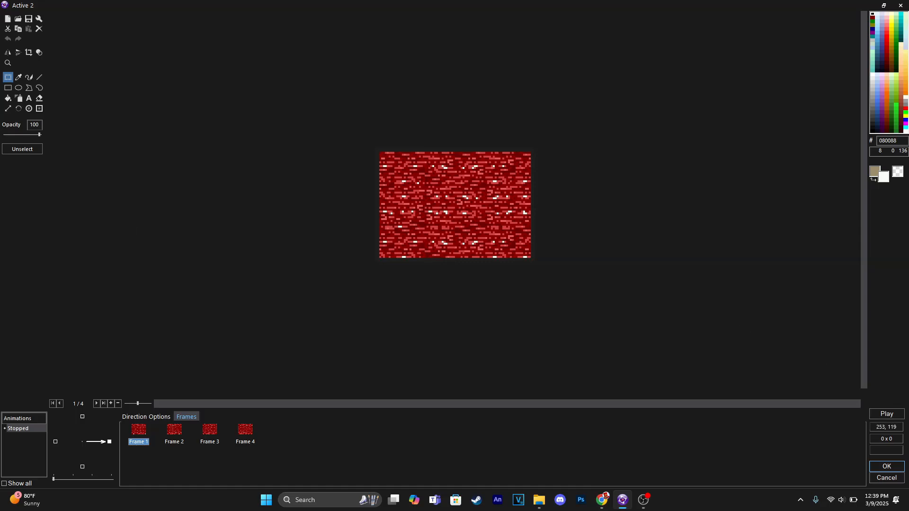
Step: Turn on looping for the static tile animation and play a preview of it
{"action": "left_click", "coordinate": [142, 417]}
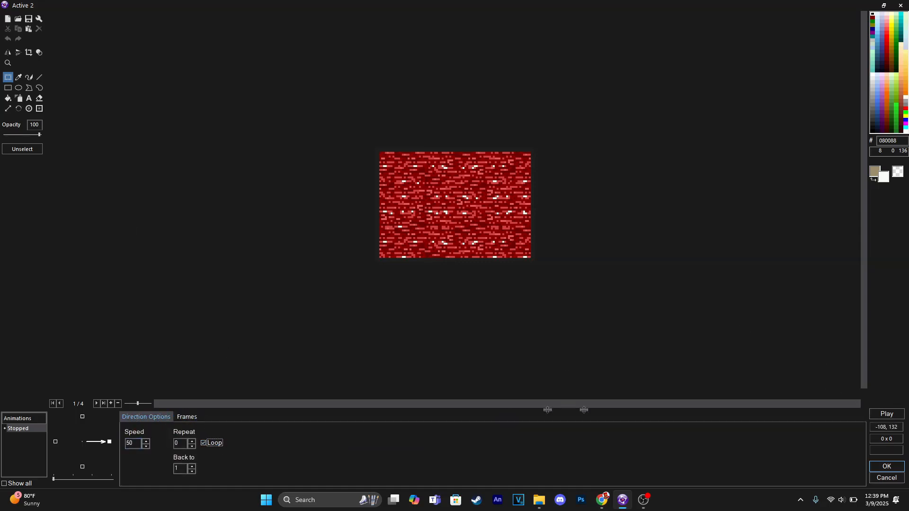
{"action": "left_click", "coordinate": [873, 416]}
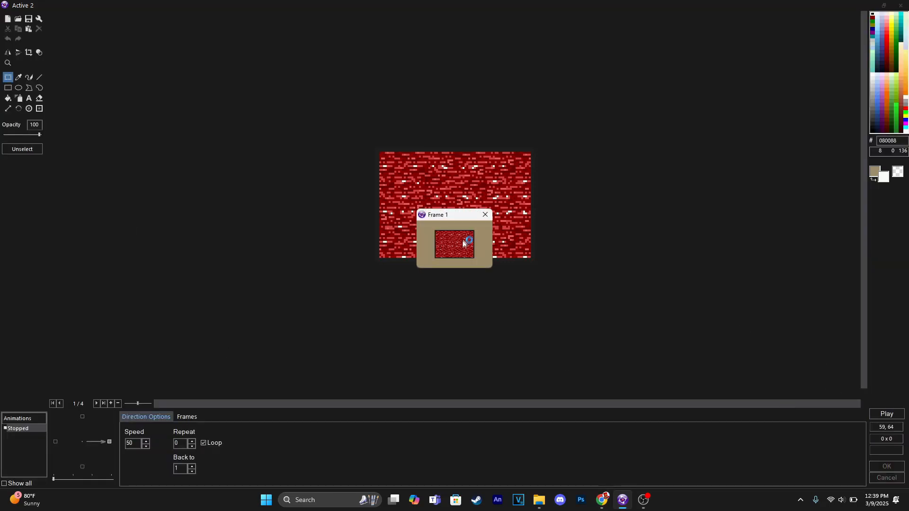
{"action": "left_click", "coordinate": [485, 215]}
Step: Check the hot spots of the first and last animation frames, and apply the animation edits
{"action": "left_click", "coordinate": [185, 417]}
{"action": "left_click", "coordinate": [138, 433]}
{"action": "left_click", "coordinate": [28, 108]}
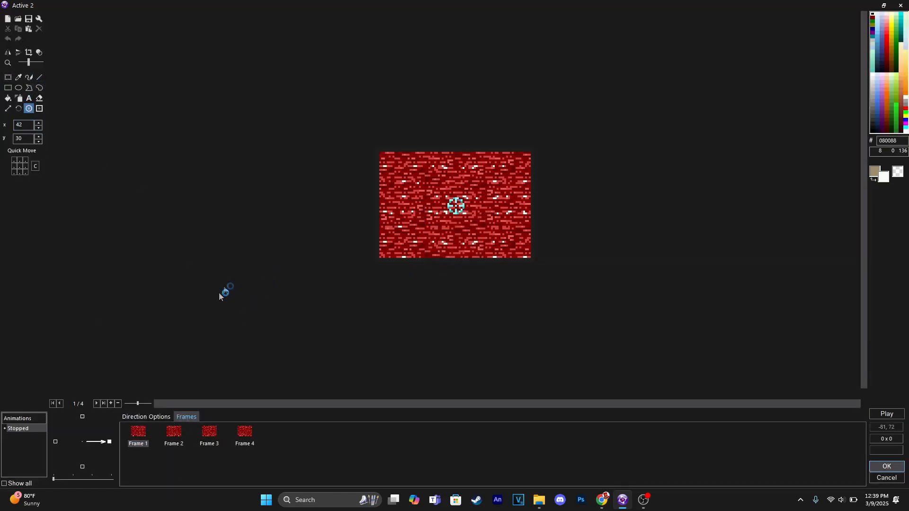
{"action": "left_click", "coordinate": [243, 435]}
{"action": "left_click", "coordinate": [880, 464]}
Step: Rename the red static tile object as Static
{"action": "right_click", "coordinate": [503, 211]}
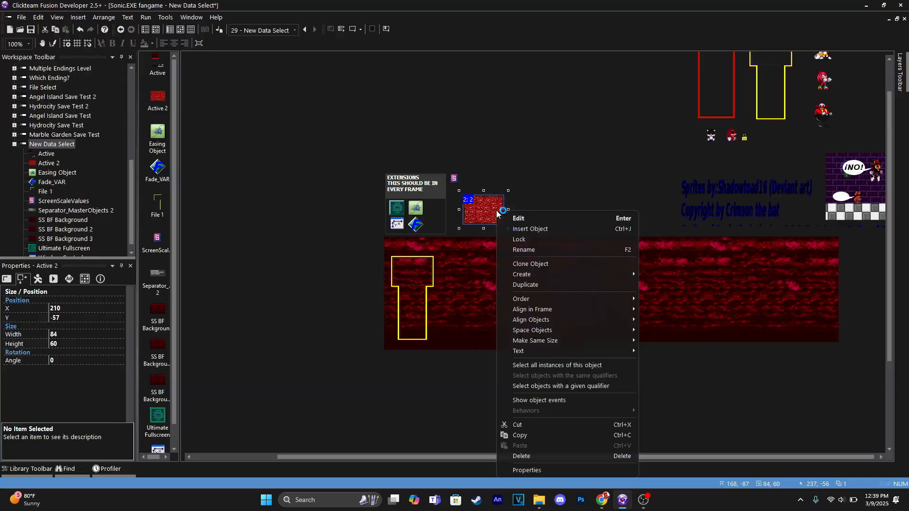
{"action": "left_click", "coordinate": [536, 250]}
{"action": "type", "text": "Static"}
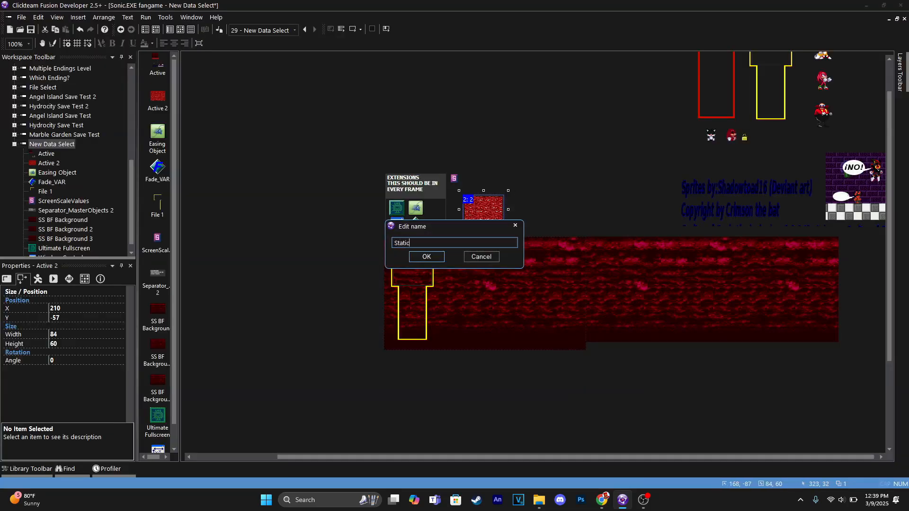
{"action": "key", "text": "Return"}
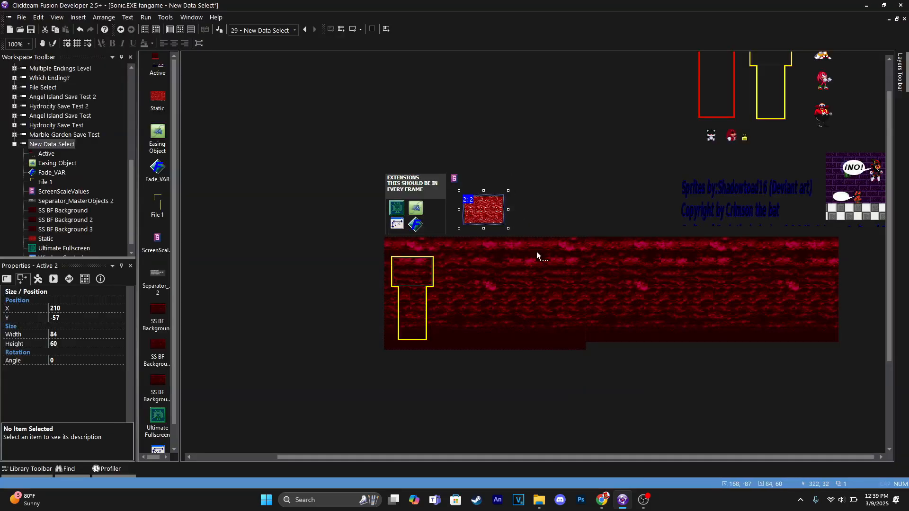
Step: Try to clone the File 1 character box into three columns
{"action": "right_click", "coordinate": [428, 287]}
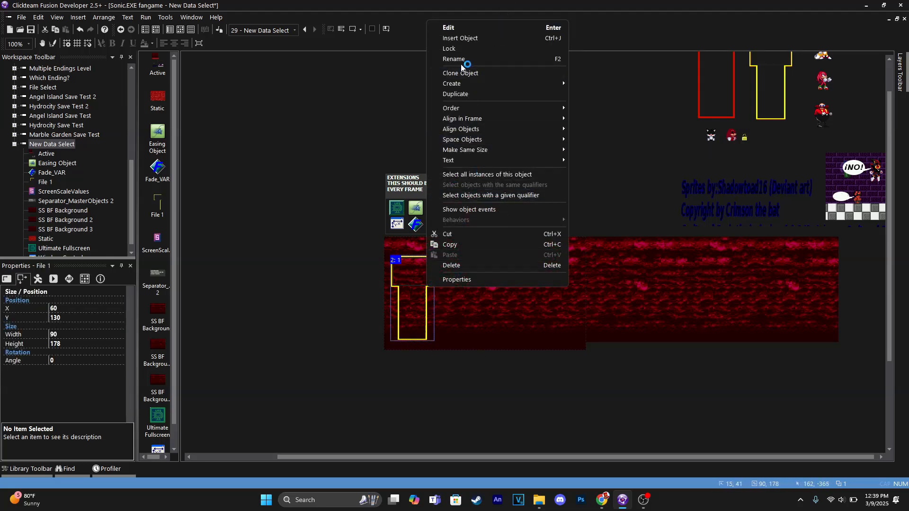
{"action": "left_click", "coordinate": [481, 74]}
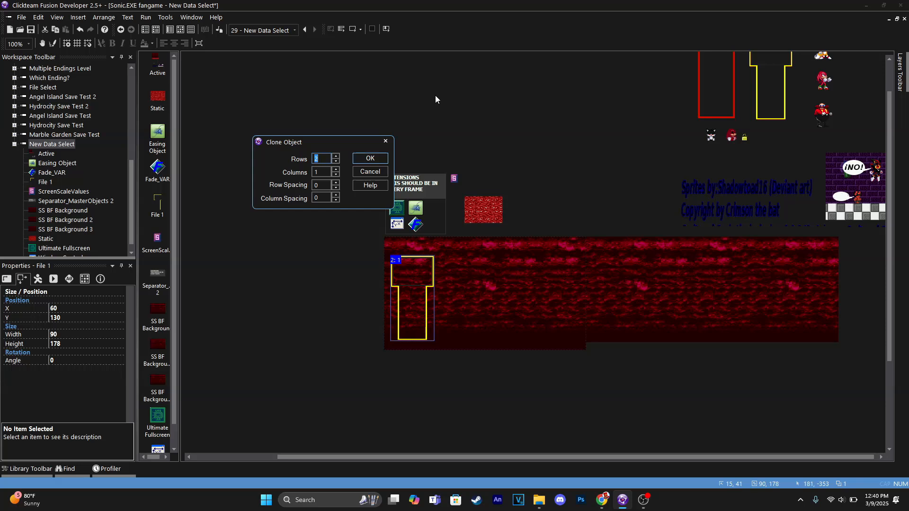
{"action": "key", "text": "Tab"}
{"action": "type", "text": "3"}
{"action": "key", "text": "Return"}
{"action": "key", "text": "ctrl+z"}
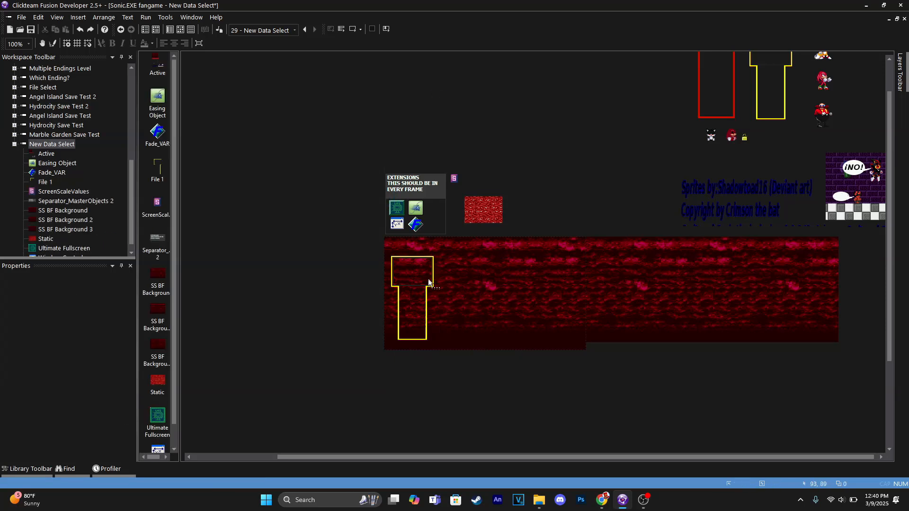
Step: Clone the File 1 character box into a single row of three boxes
{"action": "right_click", "coordinate": [426, 285]}
{"action": "left_click", "coordinate": [459, 78]}
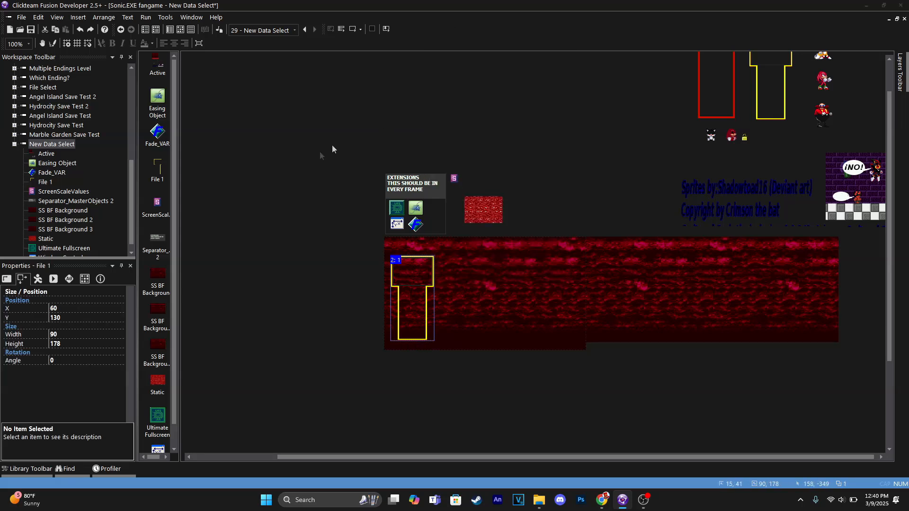
{"action": "key", "text": "Return"}
Step: Nudge the File 3 box three pixels to the right
{"action": "left_click", "coordinate": [512, 285]}
{"action": "key", "text": "Right"}
{"action": "key", "text": "Right"}
{"action": "key", "text": "Right"}
Step: Check the File 1 box's X position and the frame width, and calculate 427 - 60 in Calculator
{"action": "left_click", "coordinate": [395, 286]}
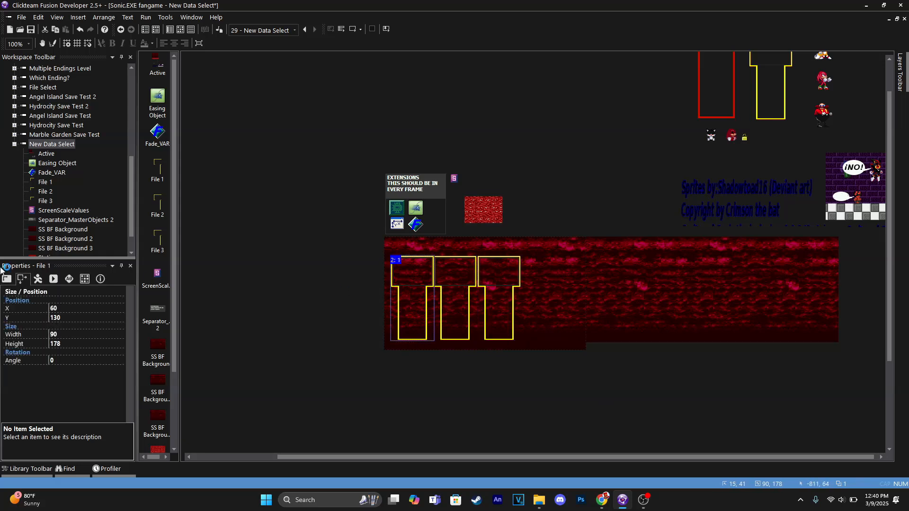
{"action": "left_click", "coordinate": [58, 146]}
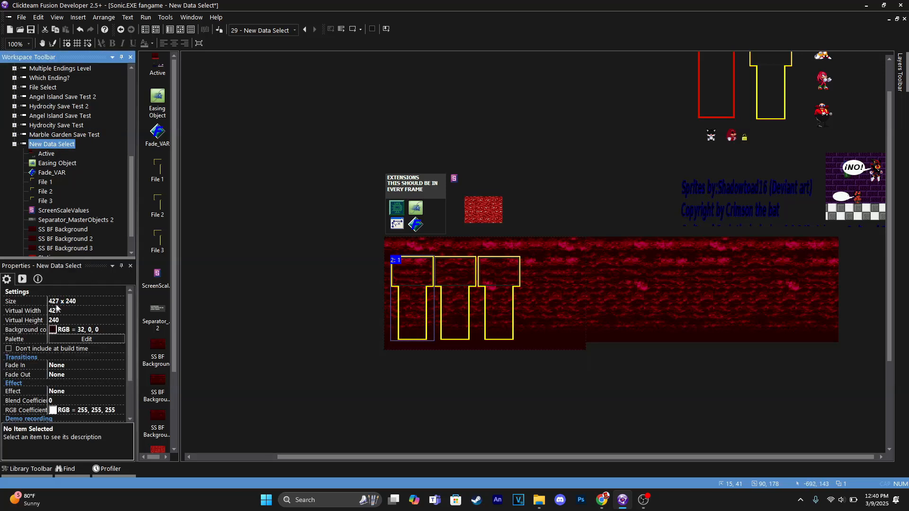
{"action": "left_click", "coordinate": [326, 505]}
{"action": "type", "text": "42"}
{"action": "type", "text": "7 - 60"}
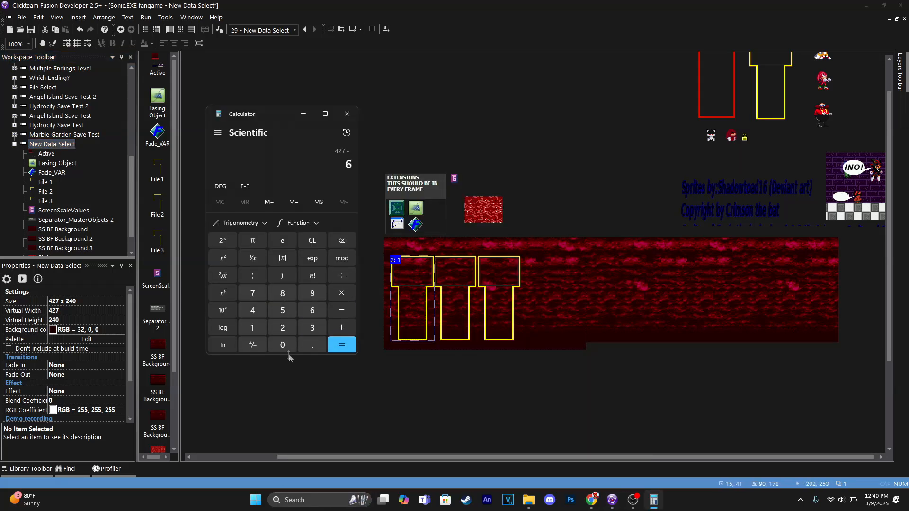
{"action": "key", "text": "Return"}
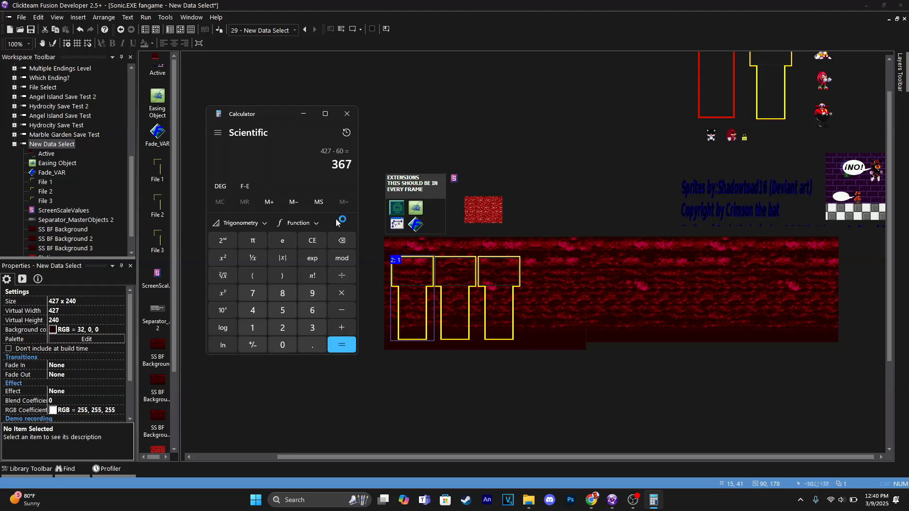
Step: Set the File 3 box's X position to 367
{"action": "left_click", "coordinate": [484, 289]}
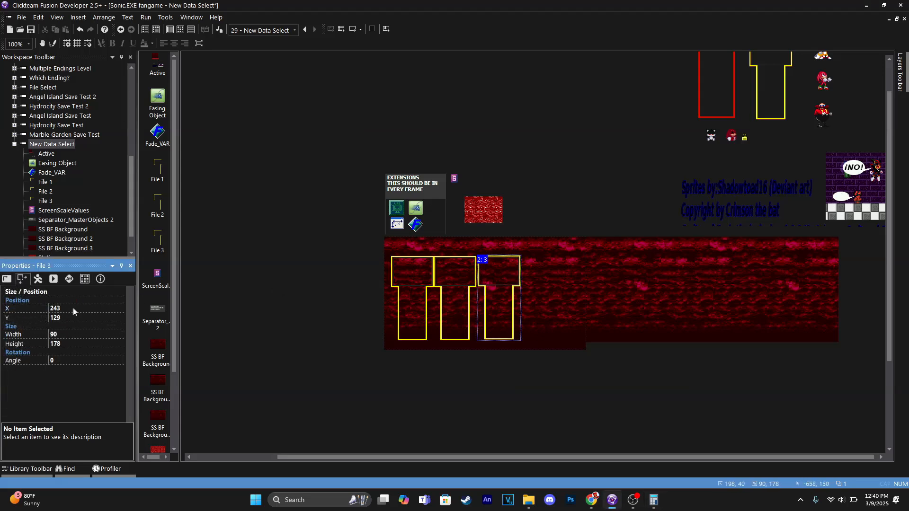
{"action": "left_click", "coordinate": [79, 308]}
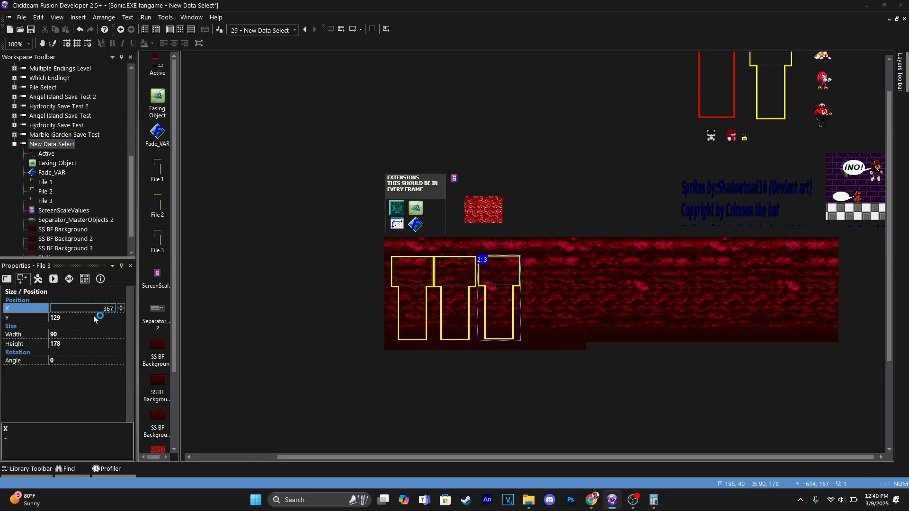
{"action": "key", "text": "Return"}
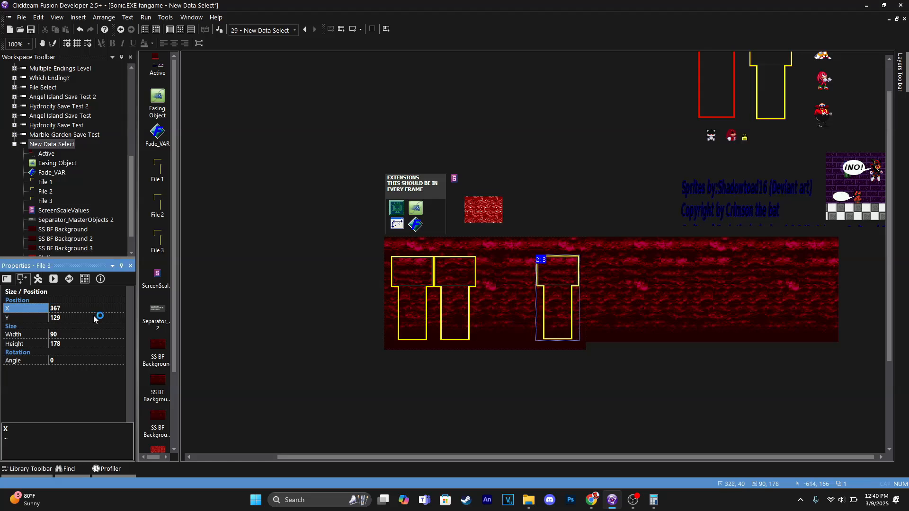
Step: Check the File 2 box's position and calculate 427 ÷ 2 in Calculator for its X position
{"action": "left_click", "coordinate": [472, 286]}
{"action": "left_click", "coordinate": [653, 500]}
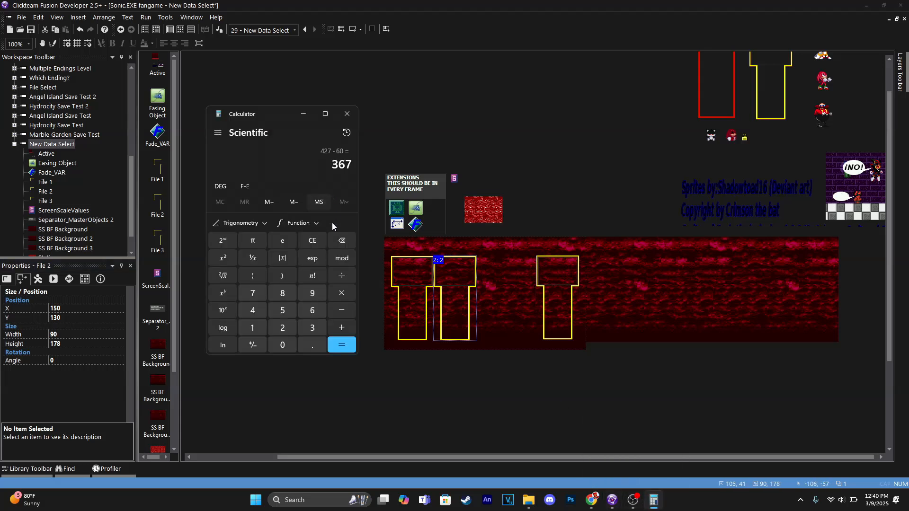
{"action": "left_click", "coordinate": [312, 240]}
{"action": "left_click", "coordinate": [252, 310]}
{"action": "left_click", "coordinate": [282, 327]}
{"action": "left_click", "coordinate": [252, 293]}
{"action": "left_click", "coordinate": [342, 275]}
{"action": "left_click", "coordinate": [282, 327]}
{"action": "left_click", "coordinate": [341, 344]}
Step: Set the File 2 box's X position to 213
{"action": "left_click", "coordinate": [439, 285]}
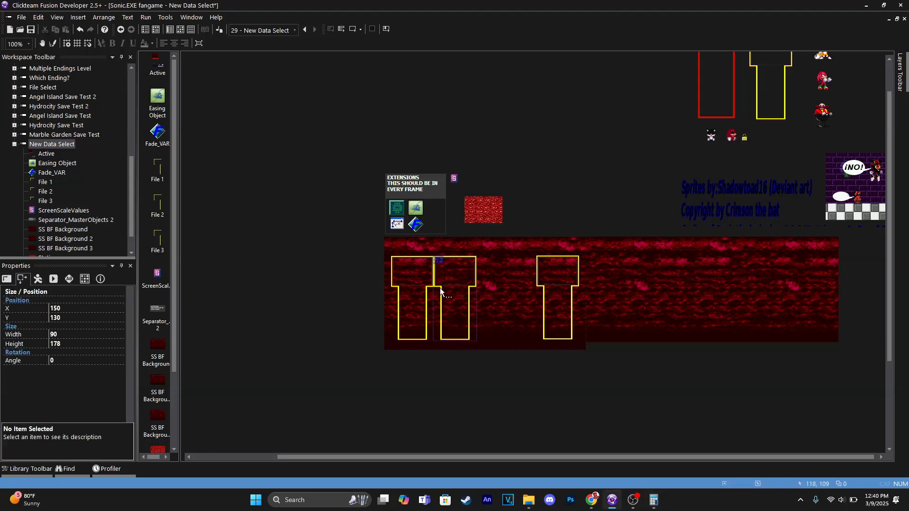
{"action": "left_click", "coordinate": [83, 311]}
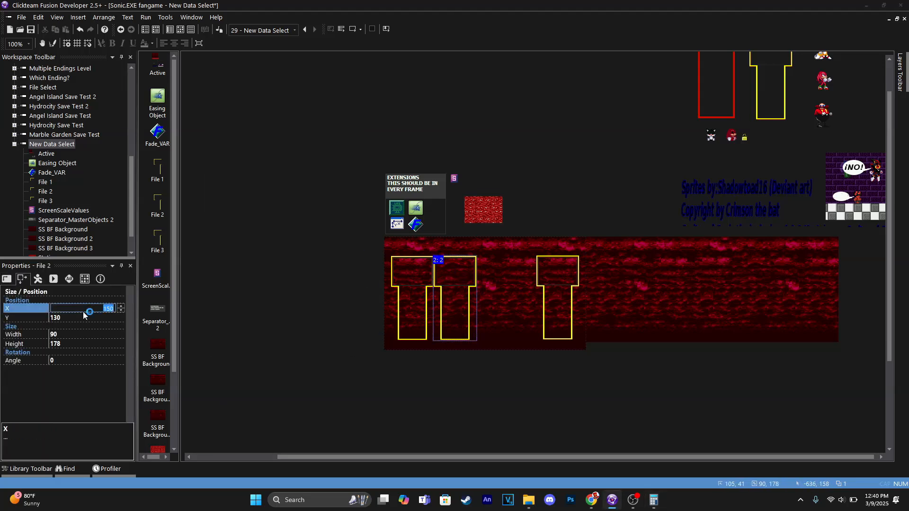
{"action": "type", "text": "213"}
{"action": "key", "text": "Return"}
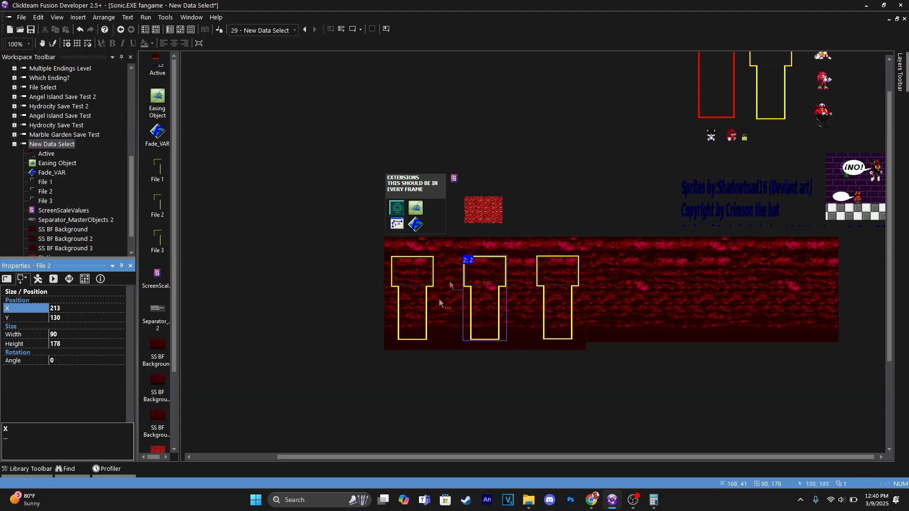
Step: Align the File 2 box to the frame's horizontal center, and test-run the frame to check the layout
{"action": "right_click", "coordinate": [468, 287]}
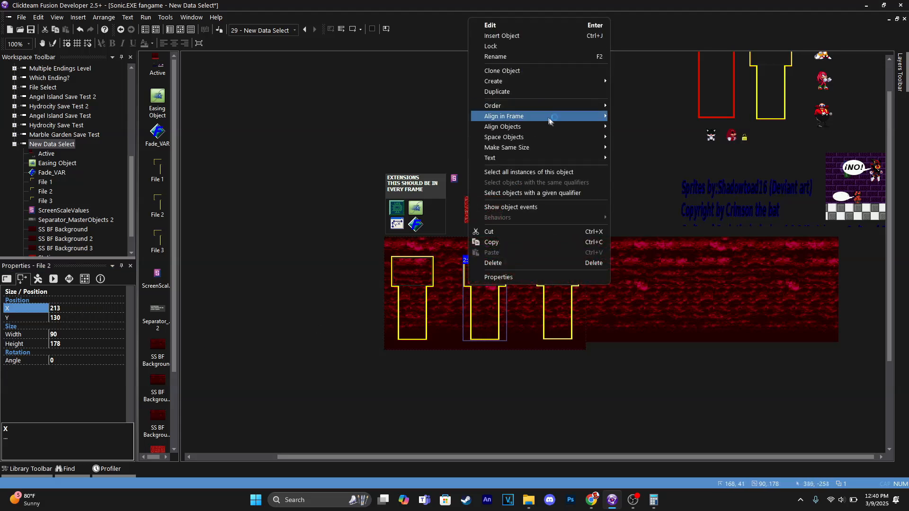
{"action": "mouse_move", "coordinate": [555, 107]}
{"action": "left_click", "coordinate": [658, 127]}
{"action": "left_click", "coordinate": [491, 373]}
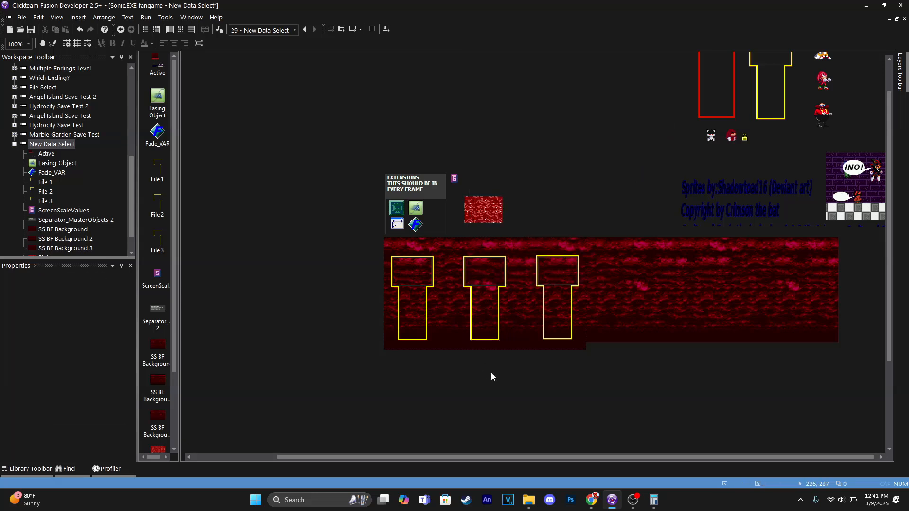
{"action": "left_click", "coordinate": [353, 30]}
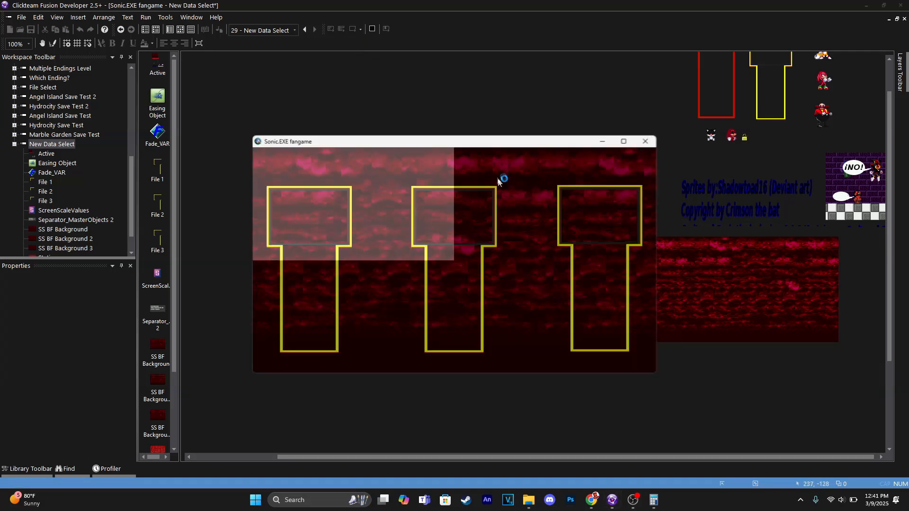
{"action": "left_click", "coordinate": [646, 141]}
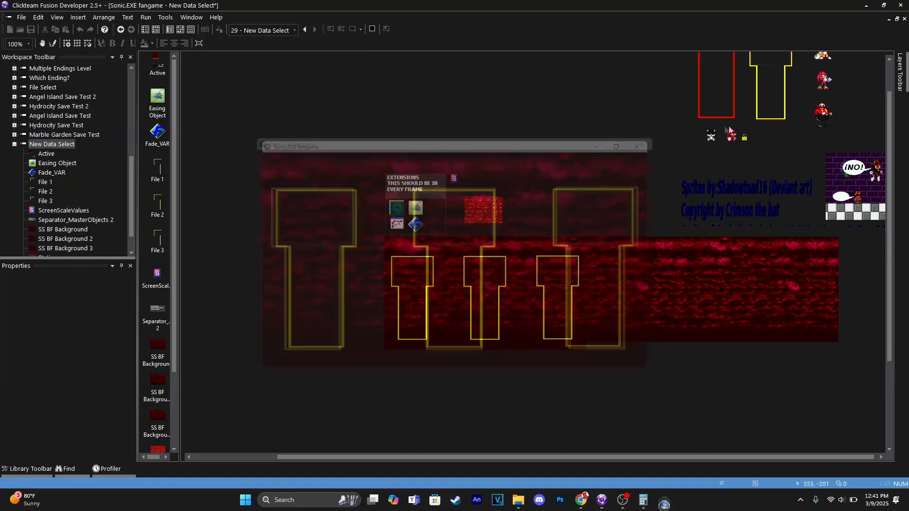
Step: Copy the DATA SELECT lettering from the sprite sheet held in the Active object
{"action": "double_click", "coordinate": [731, 135]}
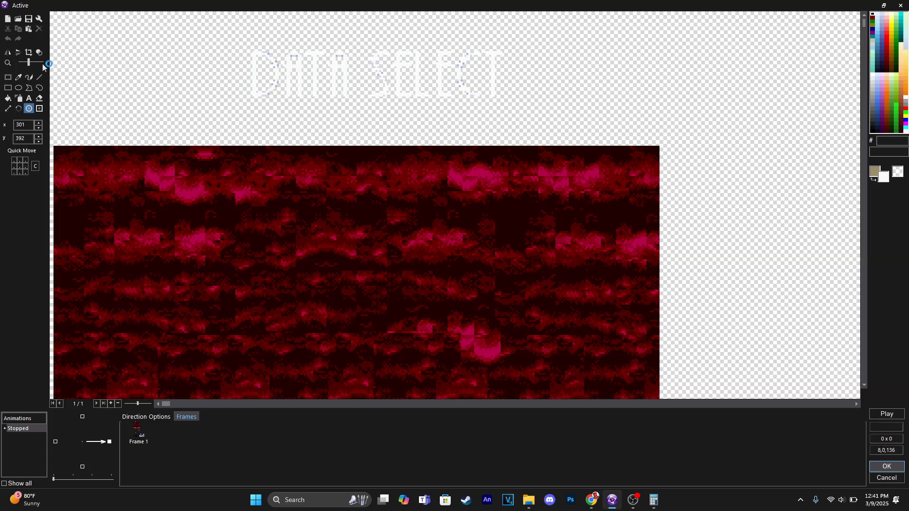
{"action": "left_click", "coordinate": [7, 77]}
{"action": "left_click_drag", "start_coordinate": [233, 36], "coordinate": [531, 121]}
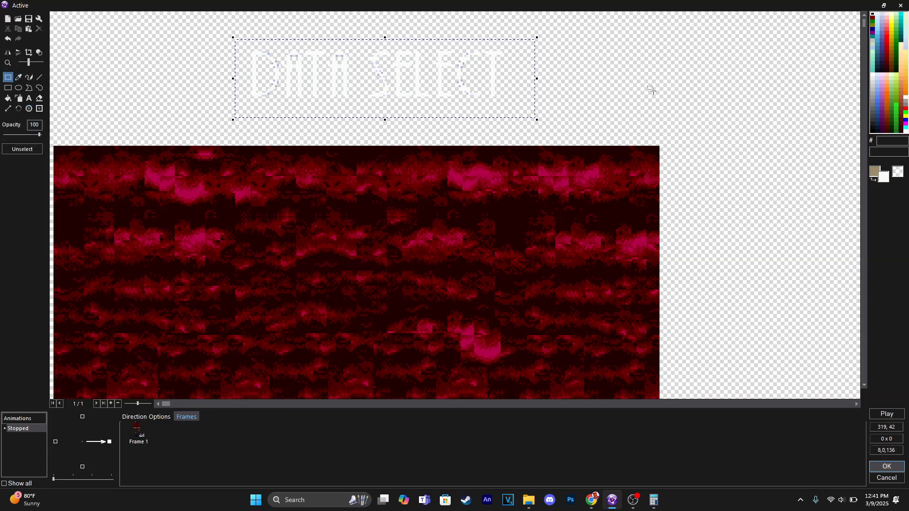
{"action": "left_click", "coordinate": [878, 466]}
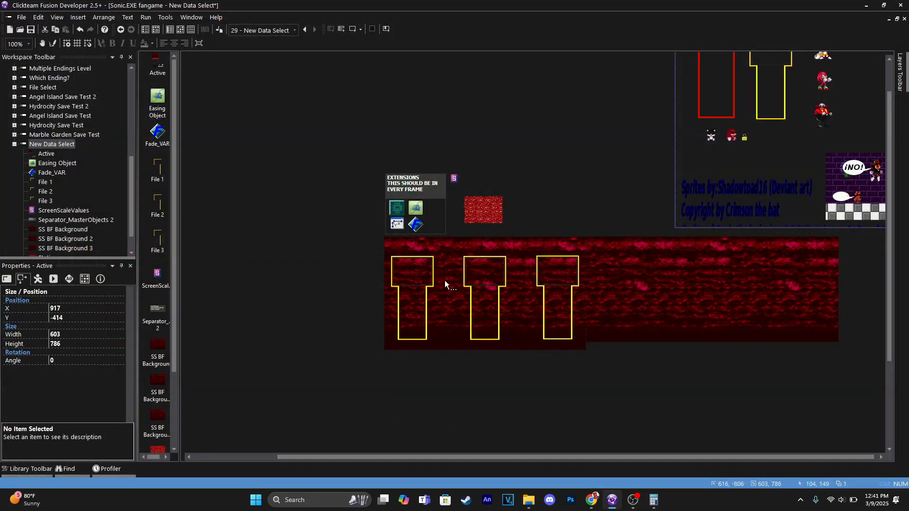
Step: Insert a new Active object above the background and replace its default image with the copied DATA SELECT lettering
{"action": "double_click", "coordinate": [482, 163]}
{"action": "double_click", "coordinate": [139, 71]}
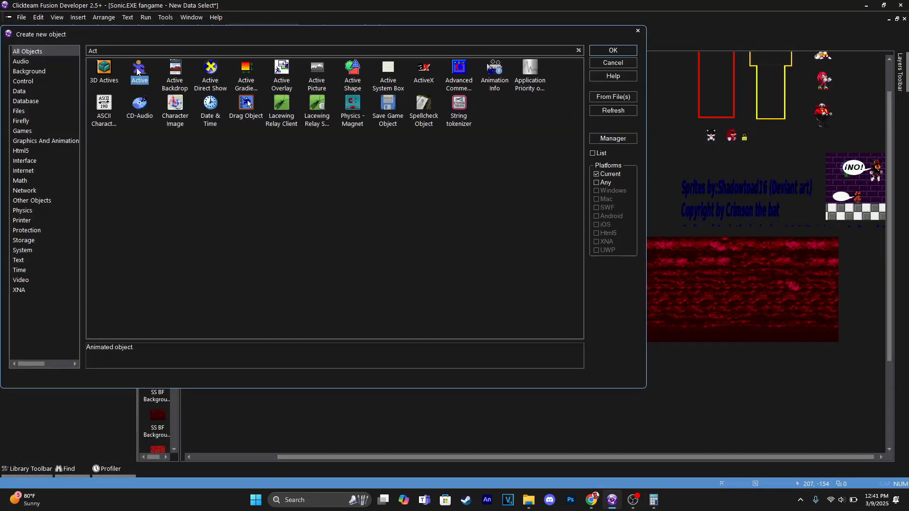
{"action": "left_click", "coordinate": [547, 205]}
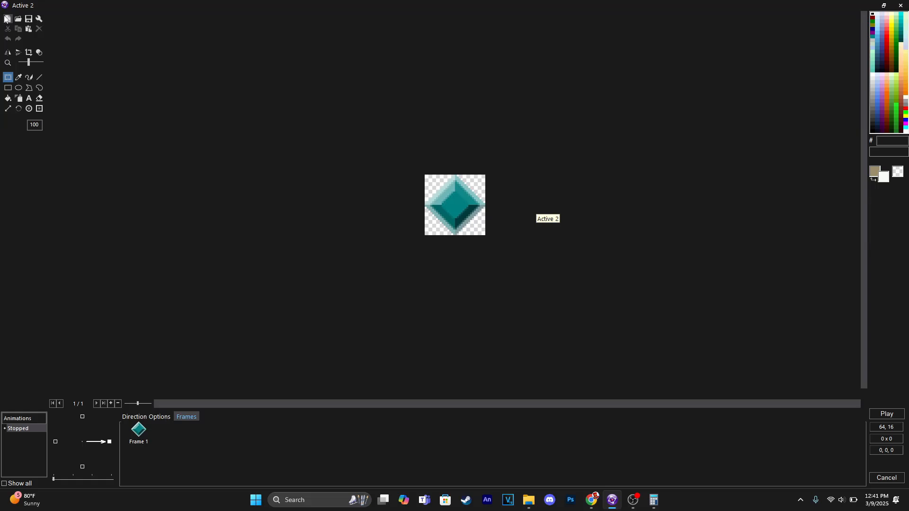
{"action": "key", "text": "ctrl+v"}
{"action": "left_click", "coordinate": [487, 269]}
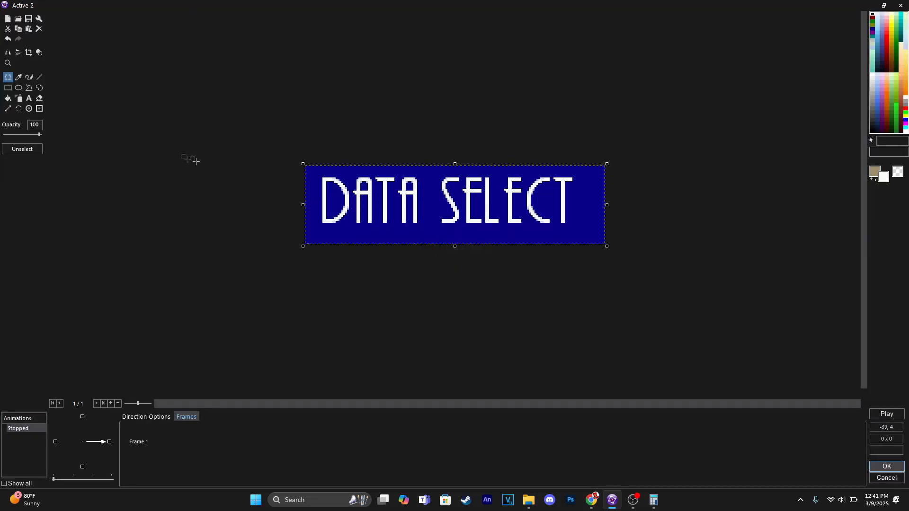
Step: Make the title sprite's blue background transparent, crop it to the lettering, and center its hot spot
{"action": "left_click", "coordinate": [39, 52]}
{"action": "left_click", "coordinate": [405, 234]}
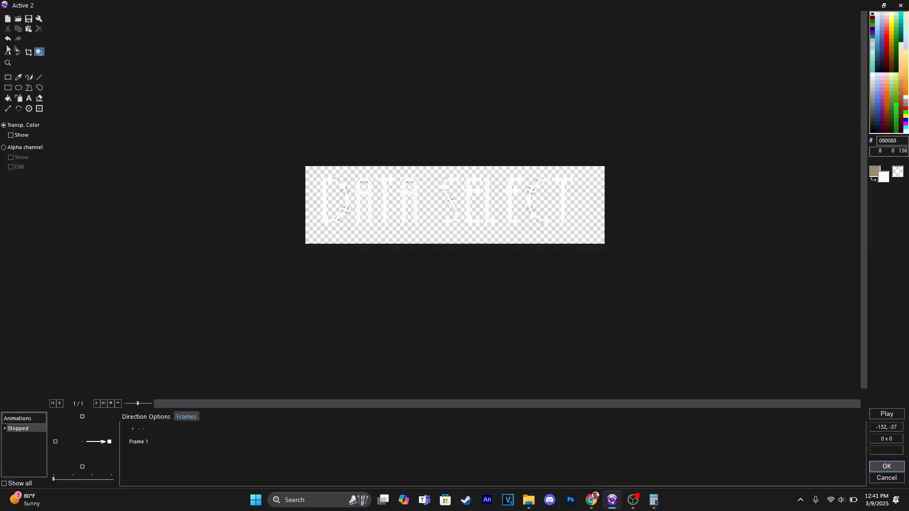
{"action": "left_click", "coordinate": [29, 53]}
{"action": "left_click", "coordinate": [29, 109]}
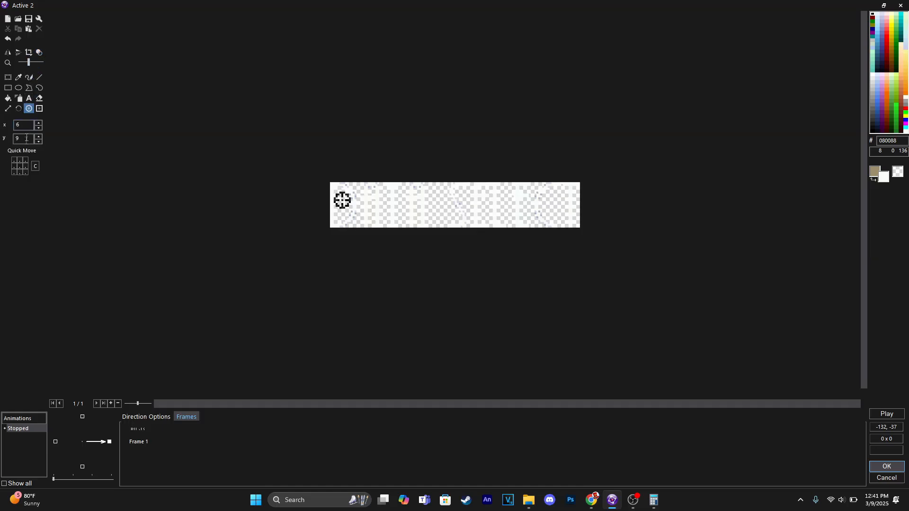
{"action": "left_click", "coordinate": [20, 169]}
{"action": "left_click", "coordinate": [886, 466]}
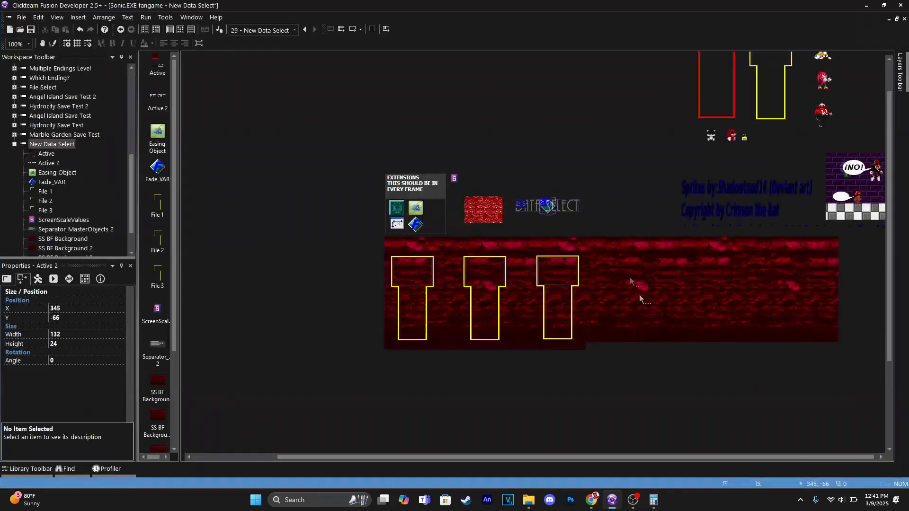
Step: Place the DATA SELECT title above the file boxes, aligned to the frame's horizontal center, and nudge it down slightly
{"action": "left_click_drag", "start_coordinate": [559, 210], "coordinate": [541, 248]}
{"action": "right_click", "coordinate": [540, 247]}
{"action": "right_click", "coordinate": [539, 246]}
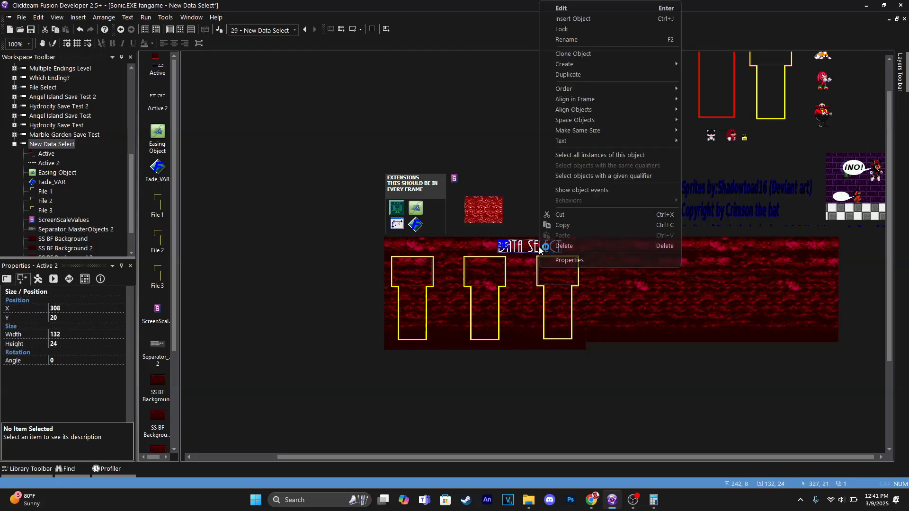
{"action": "mouse_move", "coordinate": [602, 99]}
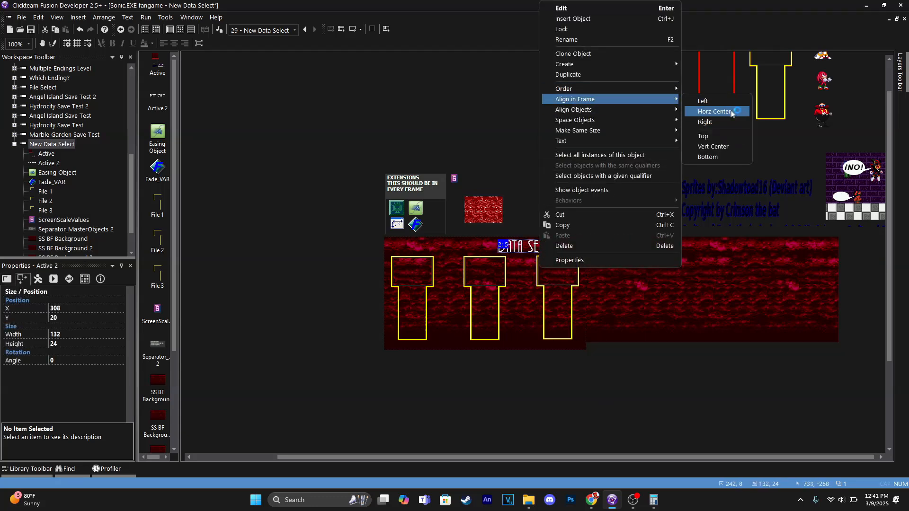
{"action": "left_click", "coordinate": [729, 111]}
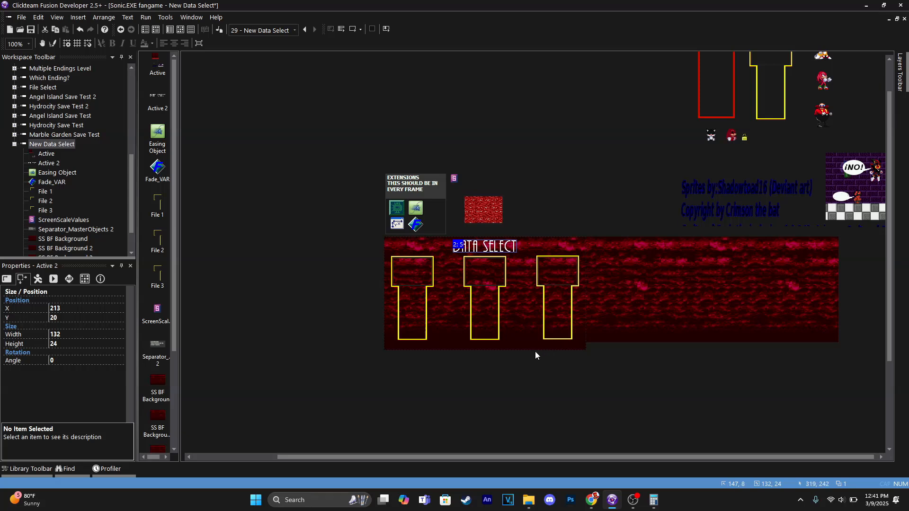
{"action": "key", "text": "Down"}
Step: Move the Static tile into the File 1 box's upper window and set its blend coefficient to 100
{"action": "left_click", "coordinate": [483, 210]}
{"action": "left_click_drag", "start_coordinate": [407, 274], "coordinate": [407, 273]}
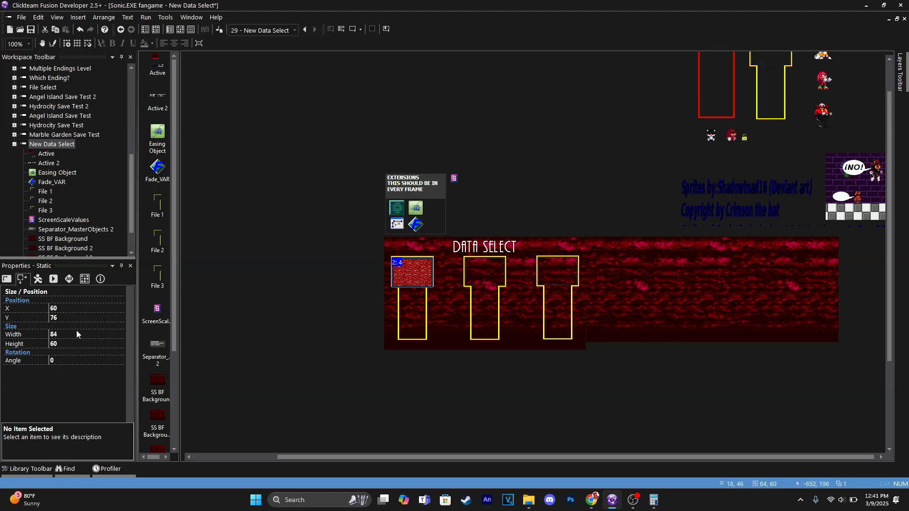
{"action": "left_click", "coordinate": [6, 282]}
{"action": "left_click", "coordinate": [74, 363]}
{"action": "type", "text": "50"}
{"action": "key", "text": "Return"}
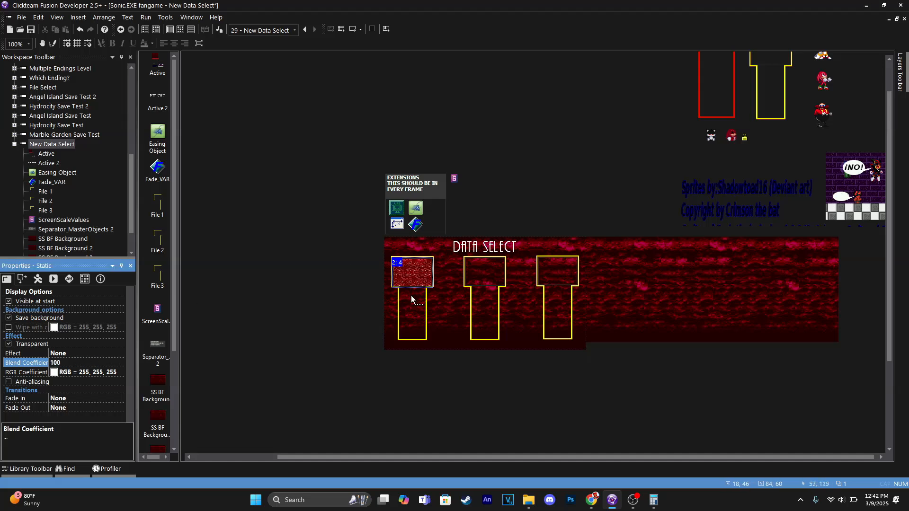
Step: Nudge the Static tile up two pixels inside the File 1 box's upper window
{"action": "left_click", "coordinate": [404, 275]}
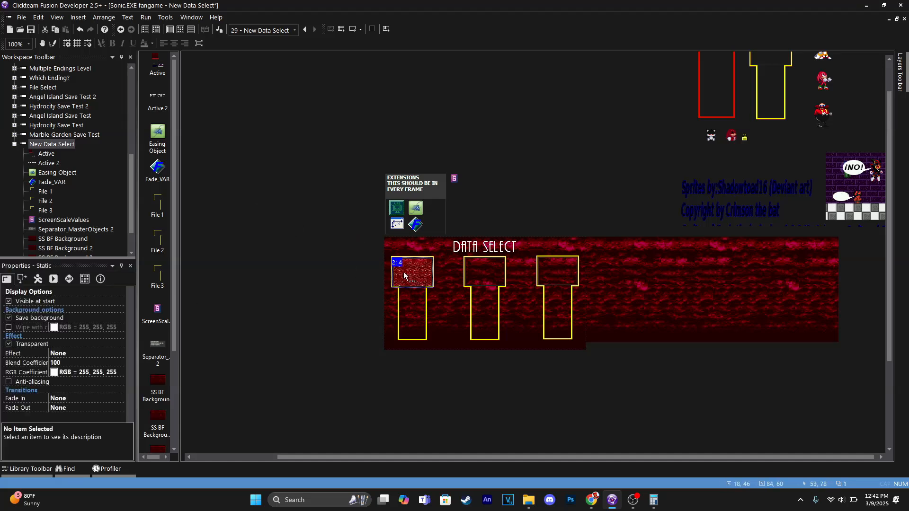
{"action": "left_click", "coordinate": [16, 44]}
{"action": "left_click", "coordinate": [17, 158]}
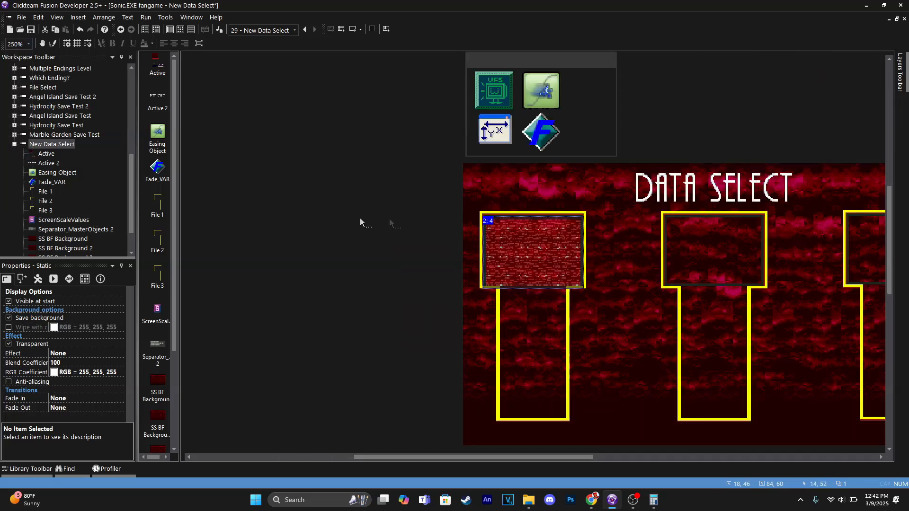
{"action": "left_click", "coordinate": [424, 229]}
{"action": "scroll", "coordinate": [360, 239], "scroll_direction": "right", "scroll_amount": 3}
{"action": "left_click", "coordinate": [432, 252]}
{"action": "left_click", "coordinate": [300, 245]}
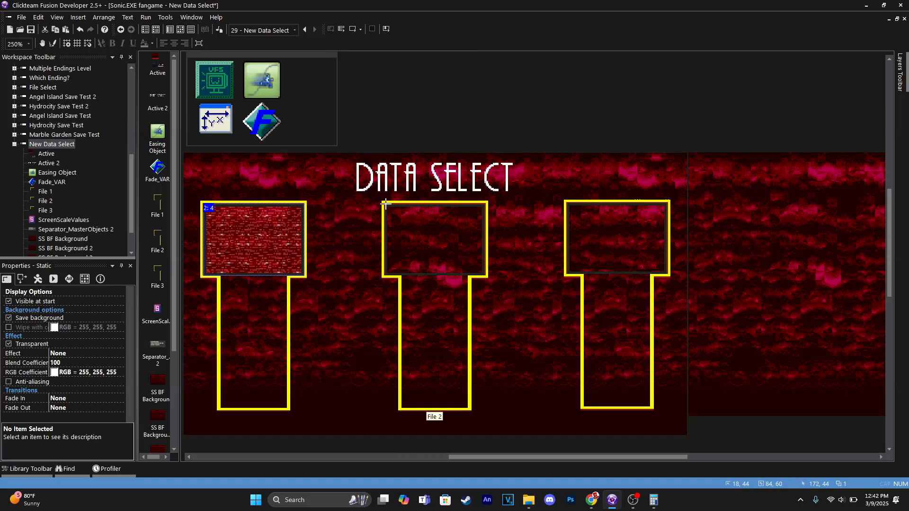
Step: Paste a copy of the Static tile into the File 2 box's upper window and nudge it left to fit
{"action": "key", "text": "ctrl+v"}
{"action": "left_click", "coordinate": [387, 206]}
{"action": "left_click", "coordinate": [402, 131]}
{"action": "left_click", "coordinate": [403, 219]}
{"action": "key", "text": "Left"}
{"action": "left_click", "coordinate": [403, 125]}
Step: Place another copy of the Static tile in the File 3 box's upper window and nudge it left to fit
{"action": "middle_click_drag", "start_coordinate": [440, 226], "coordinate": [370, 230]}
{"action": "left_click", "coordinate": [498, 209]}
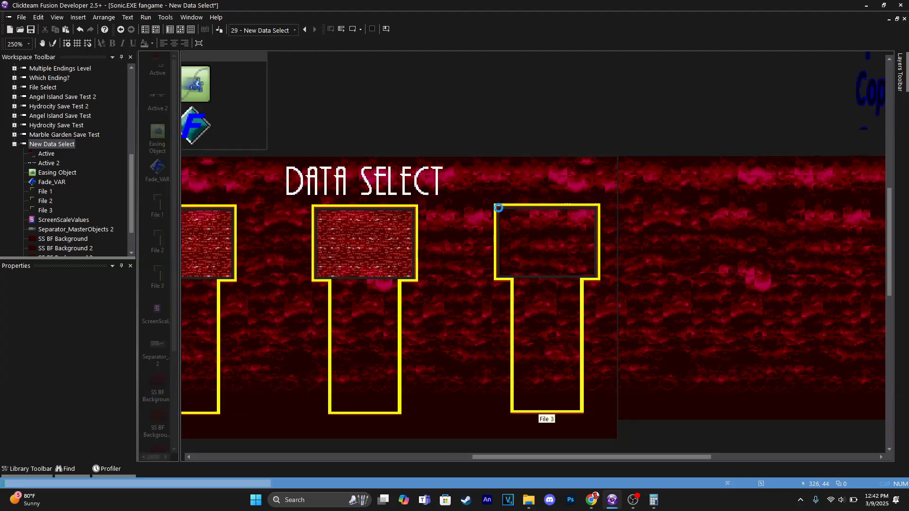
{"action": "left_click", "coordinate": [495, 115]}
{"action": "left_click", "coordinate": [520, 236]}
{"action": "key", "text": "Left"}
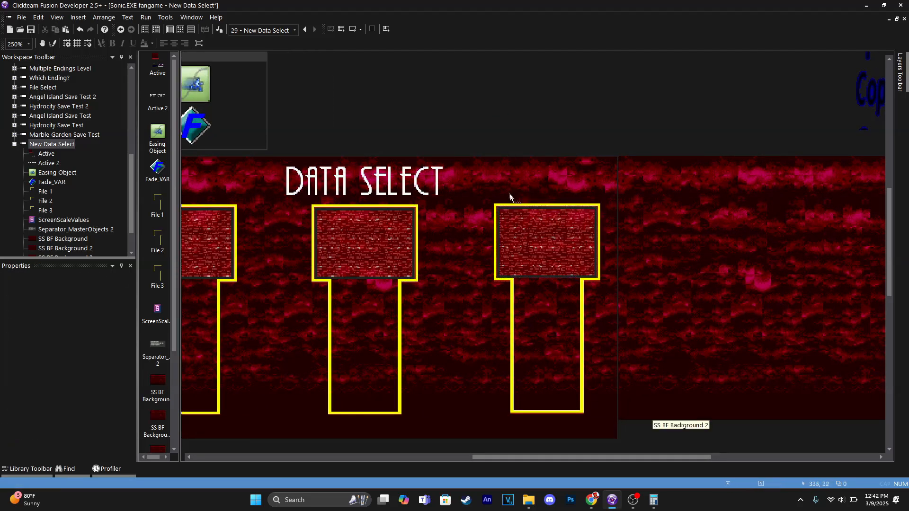
{"action": "middle_click_drag", "start_coordinate": [439, 211], "coordinate": [530, 190]}
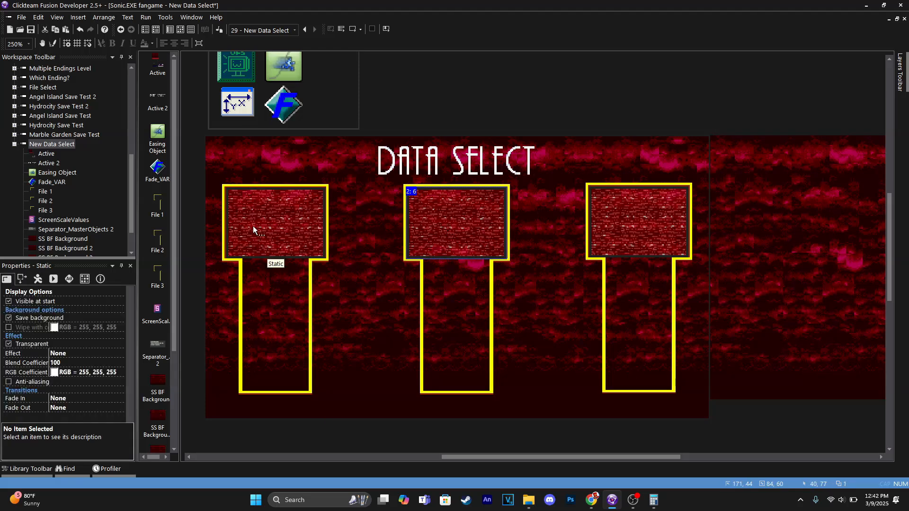
Step: Test-run the New Data Select frame to check the static in the three file boxes, and close the preview
{"action": "left_click", "coordinate": [294, 223]}
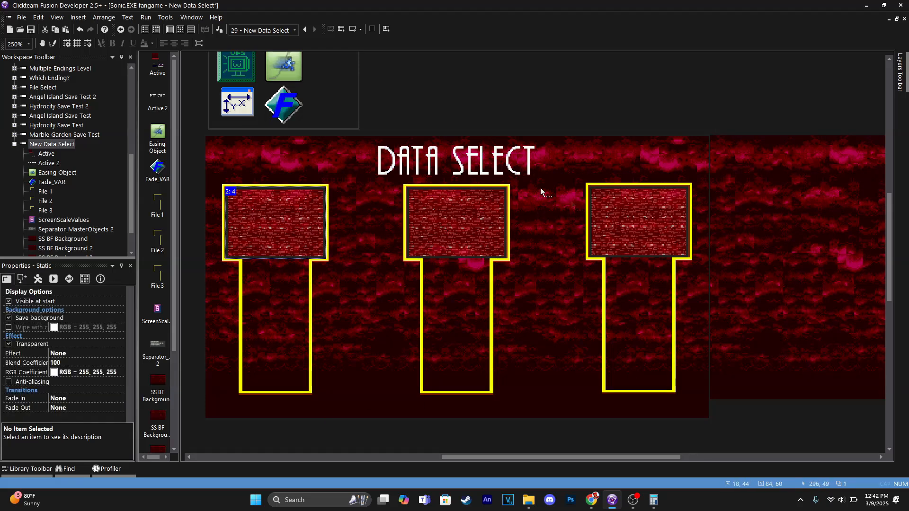
{"action": "left_click", "coordinate": [353, 29]}
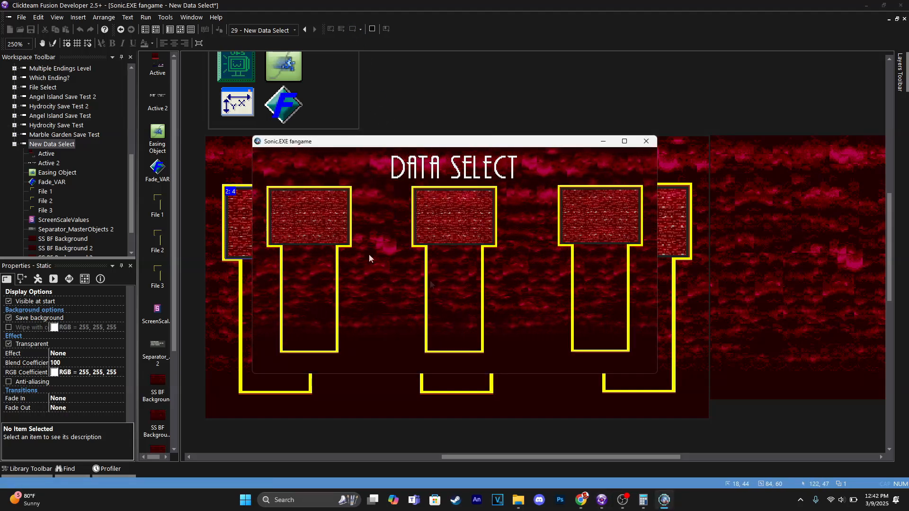
{"action": "left_click", "coordinate": [646, 142]}
Step: Open the sprite sheet object's image and copy the column of Tails, Knuckles and Eggman sprites
{"action": "middle_click_drag", "start_coordinate": [819, 109], "coordinate": [453, 369]}
{"action": "left_click", "coordinate": [636, 140]}
{"action": "double_click", "coordinate": [637, 140]}
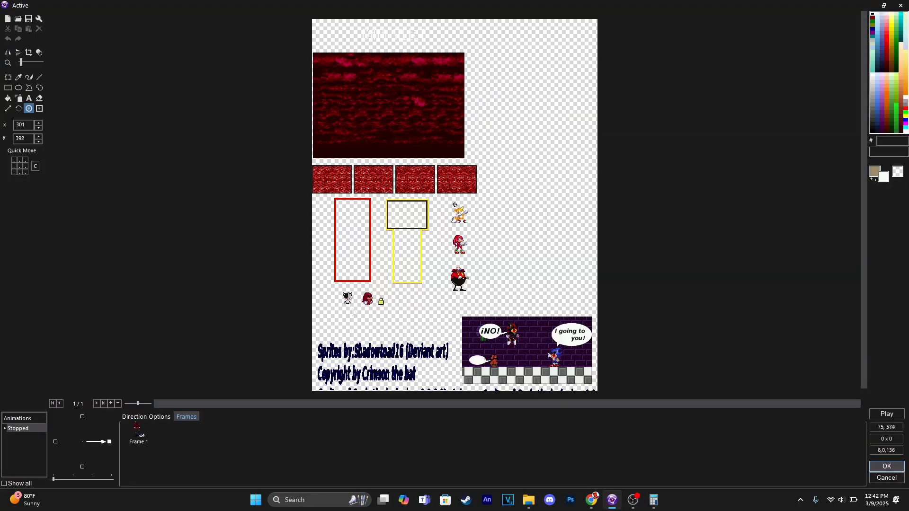
{"action": "scroll", "coordinate": [455, 265], "scroll_direction": "up", "scroll_amount": 4}
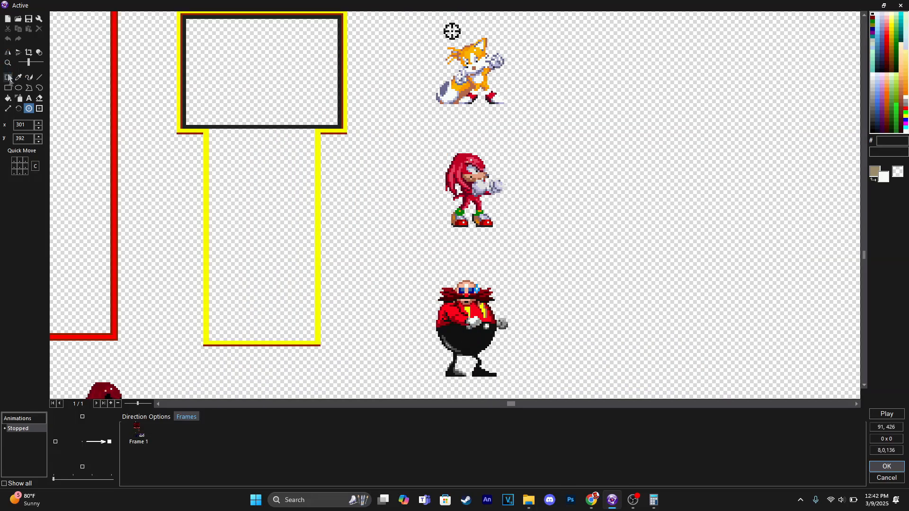
{"action": "left_click", "coordinate": [7, 77]}
{"action": "scroll", "coordinate": [462, 142], "scroll_direction": "down", "scroll_amount": 2}
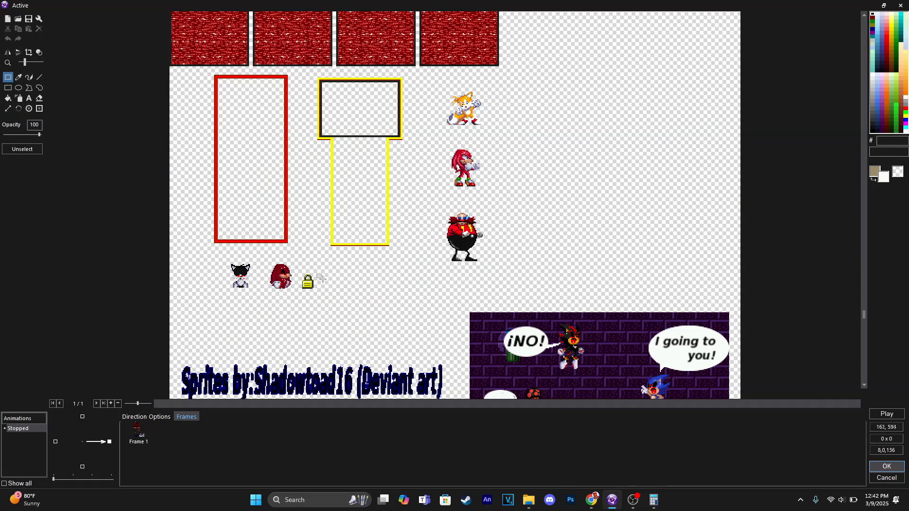
{"action": "left_click_drag", "start_coordinate": [522, 233], "coordinate": [516, 276]}
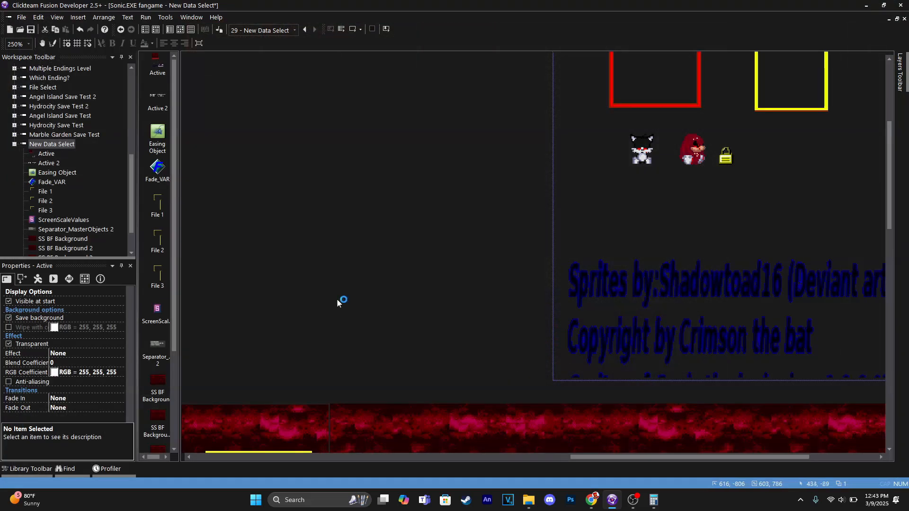
Step: Insert a new Active object in the empty space above the DATA SELECT title and open it for editing
{"action": "middle_click_drag", "start_coordinate": [337, 299], "coordinate": [455, 140]}
{"action": "middle_click_drag", "start_coordinate": [434, 388], "coordinate": [630, 243]}
{"action": "middle_click_drag", "start_coordinate": [450, 199], "coordinate": [443, 309]}
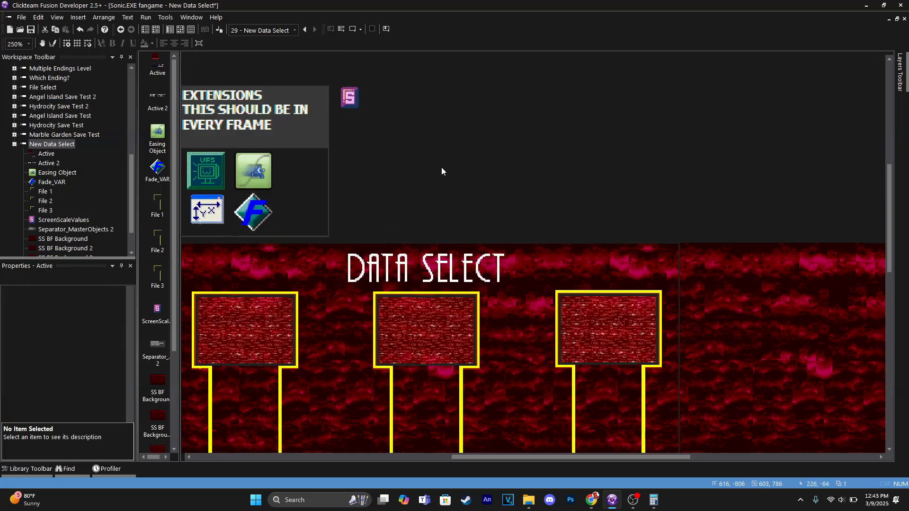
{"action": "double_click", "coordinate": [441, 166]}
{"action": "left_click", "coordinate": [137, 68]}
{"action": "double_click", "coordinate": [137, 67]}
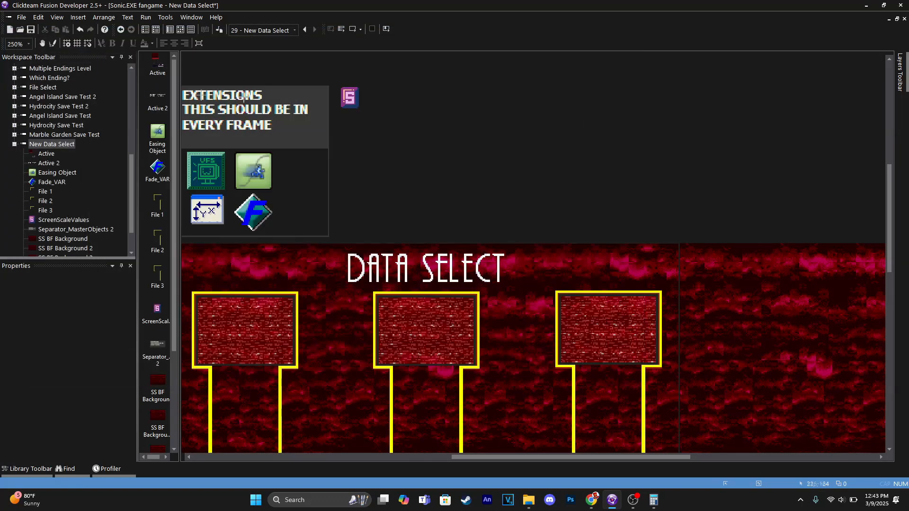
{"action": "left_click", "coordinate": [459, 177]}
{"action": "double_click", "coordinate": [459, 178]}
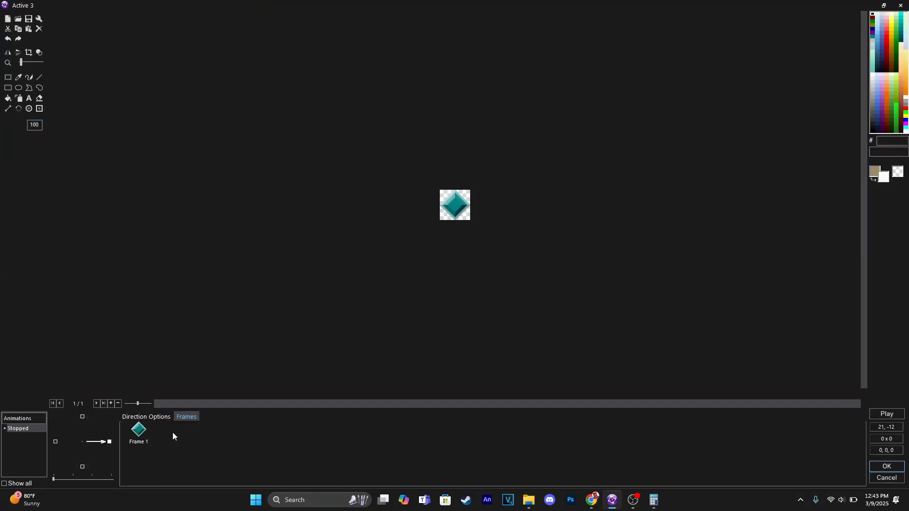
Step: Paste the character sprites on an enlarged canvas with the blue background made transparent, and duplicate the frame
{"action": "key", "text": "ctrl+v"}
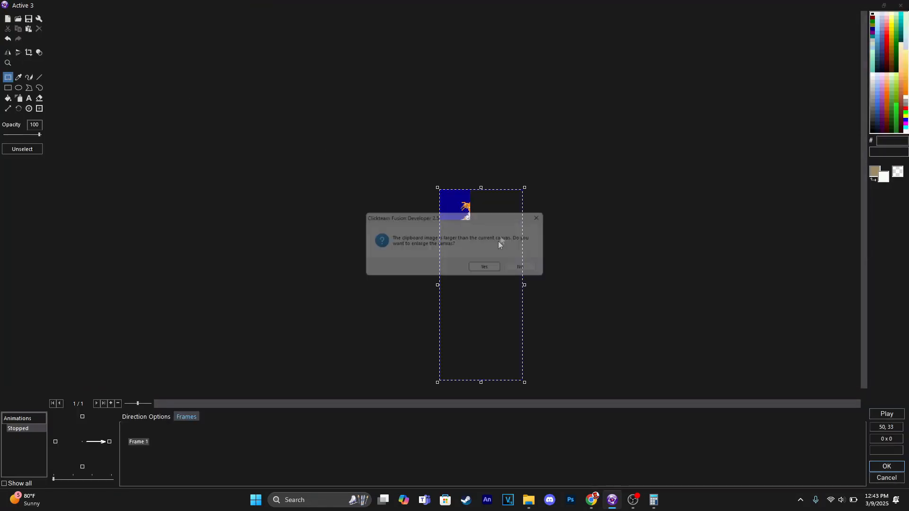
{"action": "left_click", "coordinate": [484, 268]}
{"action": "left_click", "coordinate": [40, 52]}
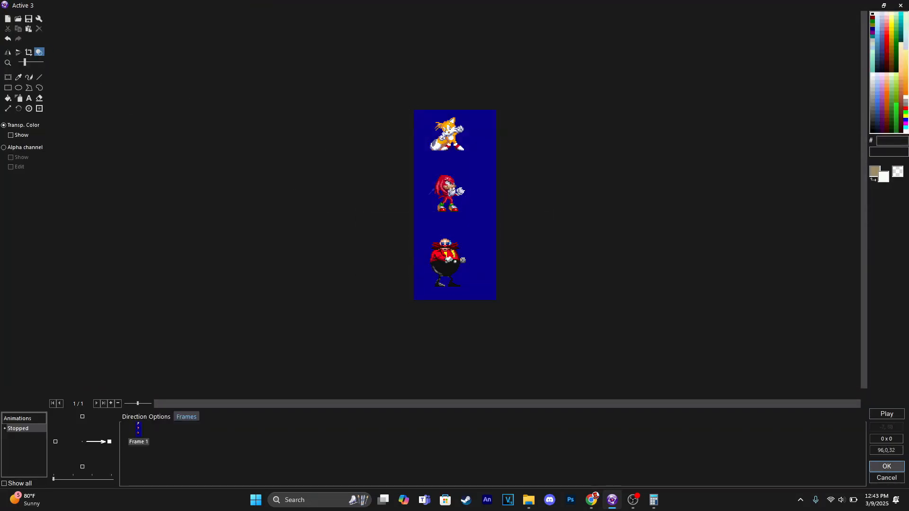
{"action": "left_click", "coordinate": [495, 176]}
{"action": "left_click", "coordinate": [143, 432]}
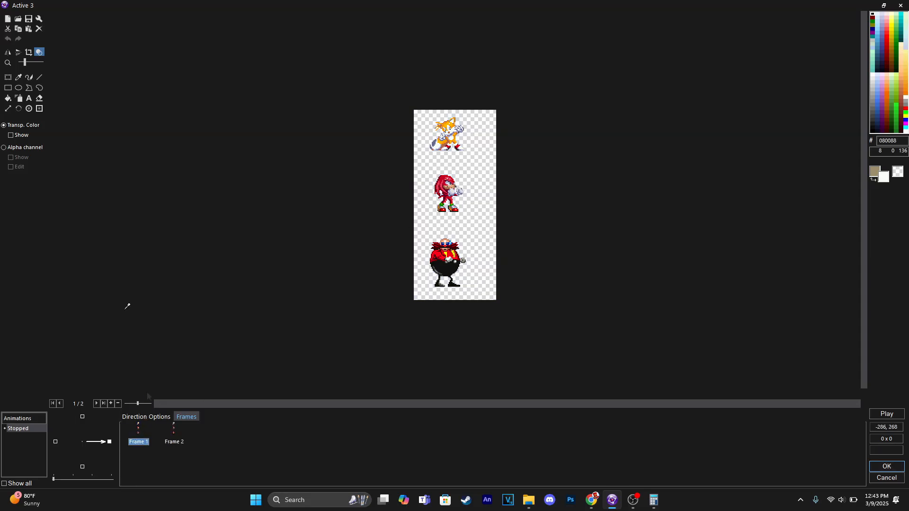
Step: Crop frame 1 of the new Active object to the Tails sprite only
{"action": "left_click", "coordinate": [7, 78]}
{"action": "left_click_drag", "start_coordinate": [408, 96], "coordinate": [489, 166]}
{"action": "left_click", "coordinate": [29, 52]}
{"action": "scroll", "coordinate": [395, 213], "scroll_direction": "up", "scroll_amount": 1}
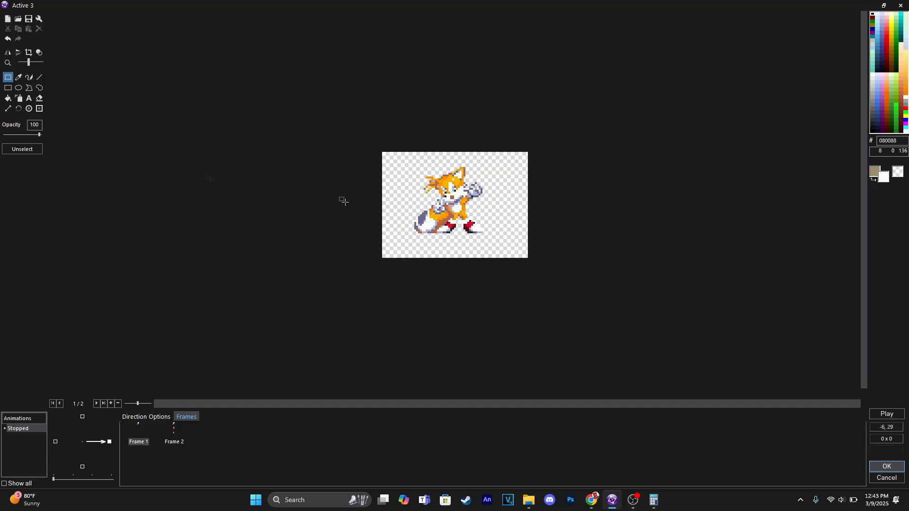
Step: Centre the Tails sprite's hot spot and move the object to the empty area beside the extensions box
{"action": "left_click", "coordinate": [29, 109]}
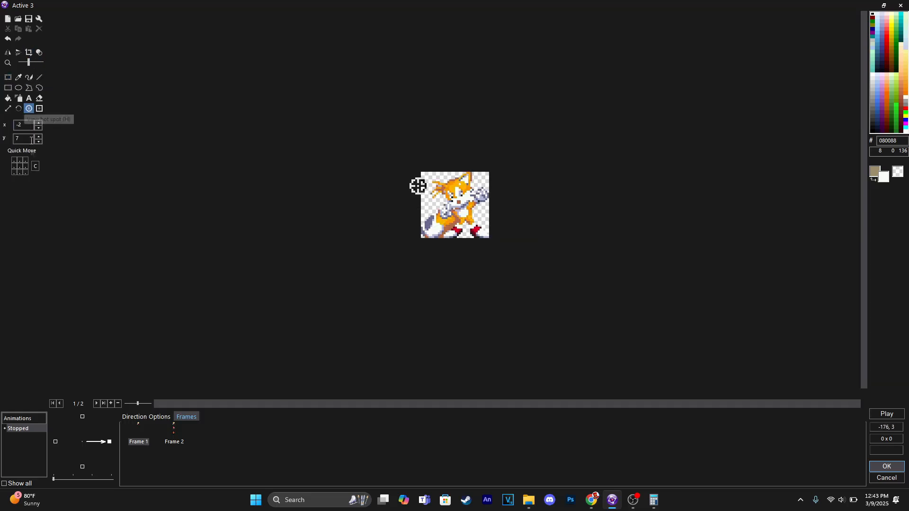
{"action": "left_click", "coordinate": [20, 167]}
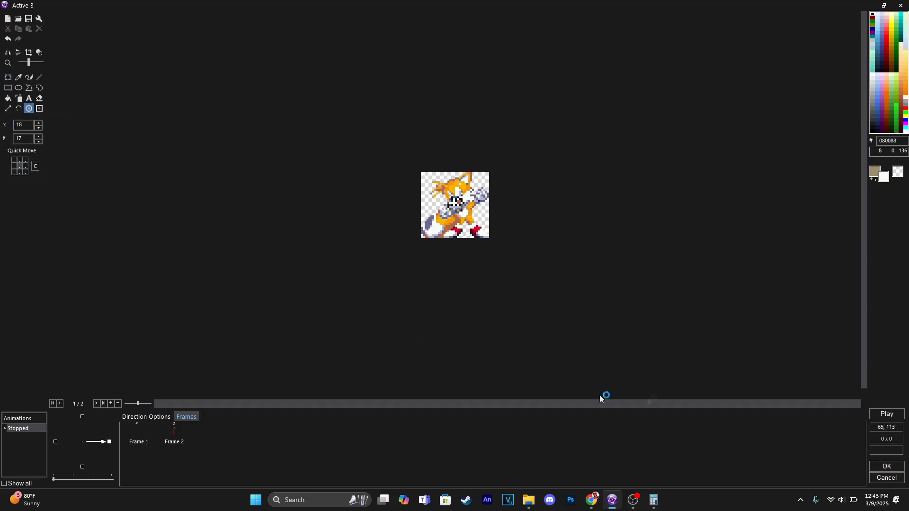
{"action": "left_click", "coordinate": [878, 465]}
{"action": "left_click_drag", "start_coordinate": [467, 175], "coordinate": [402, 174]}
{"action": "right_click", "coordinate": [402, 175]}
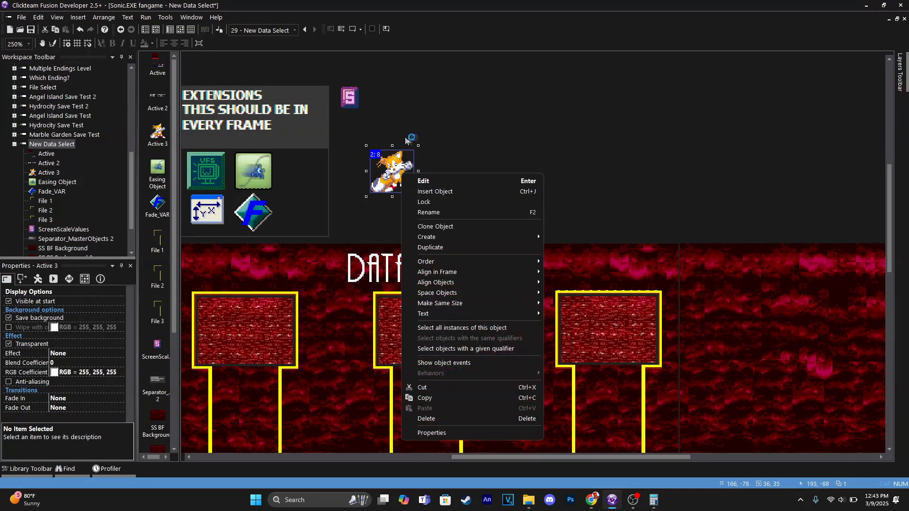
{"action": "left_click", "coordinate": [455, 224]}
{"action": "key", "text": "Tab"}
{"action": "type", "text": "23"}
{"action": "left_click", "coordinate": [370, 160]}
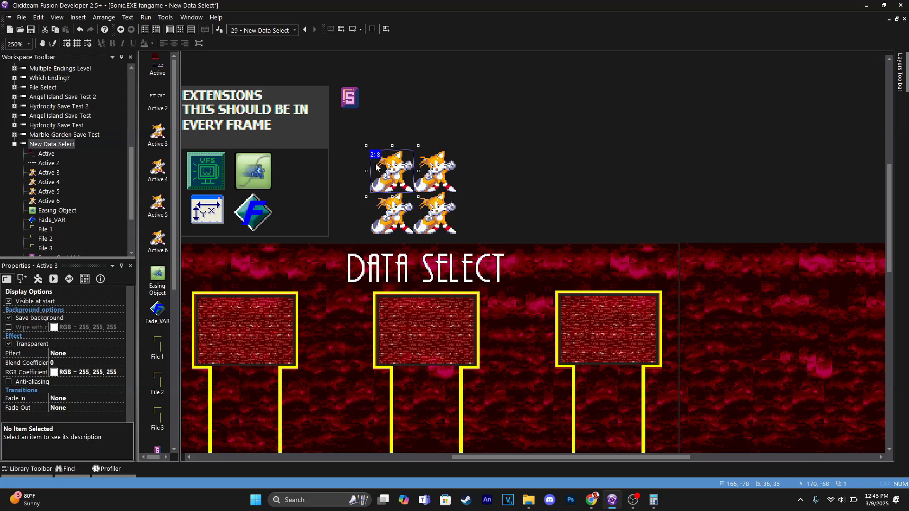
{"action": "key", "text": "ctrl+z"}
Step: Clone the Tails object into one row of three columns with zero spacing
{"action": "right_click", "coordinate": [462, 173]}
{"action": "left_click", "coordinate": [456, 223]}
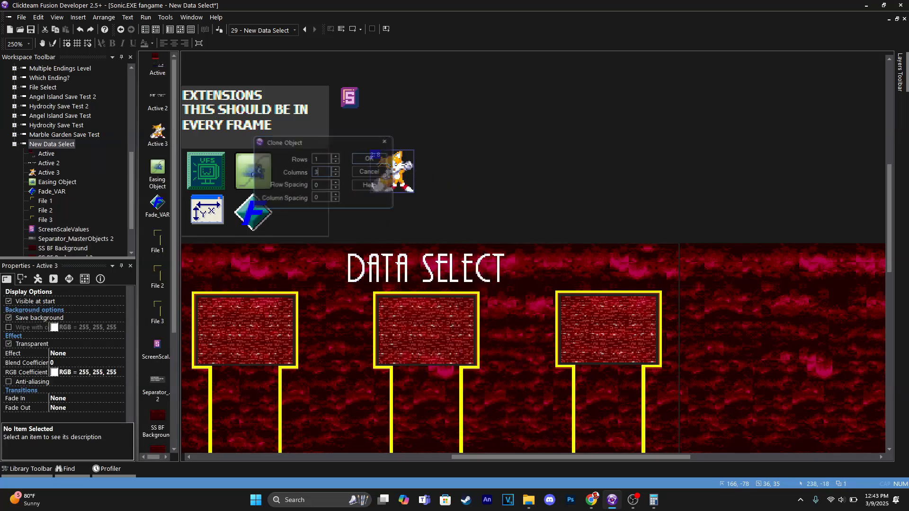
{"action": "key", "text": "Return"}
Step: Delete frame 2, which holds all three characters, from the first Tails object
{"action": "double_click", "coordinate": [405, 168]}
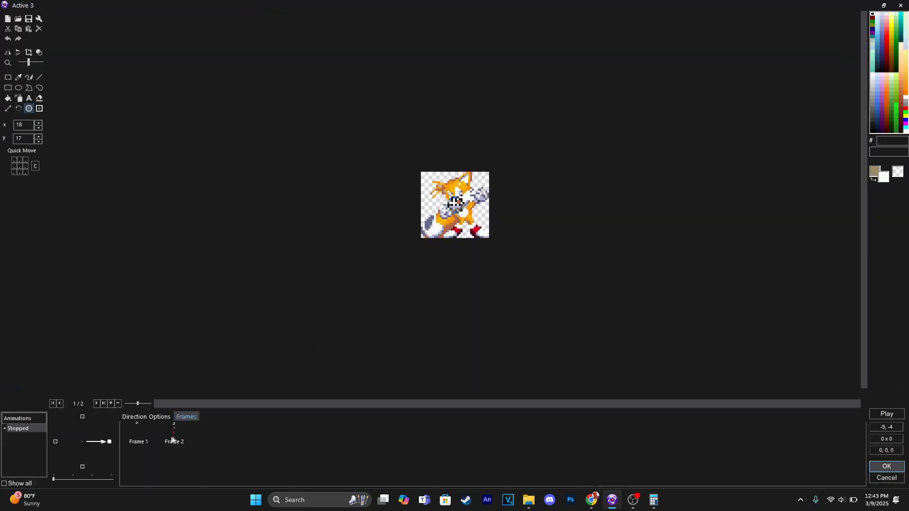
{"action": "left_click", "coordinate": [174, 442]}
{"action": "key", "text": "Delete"}
{"action": "left_click", "coordinate": [469, 271]}
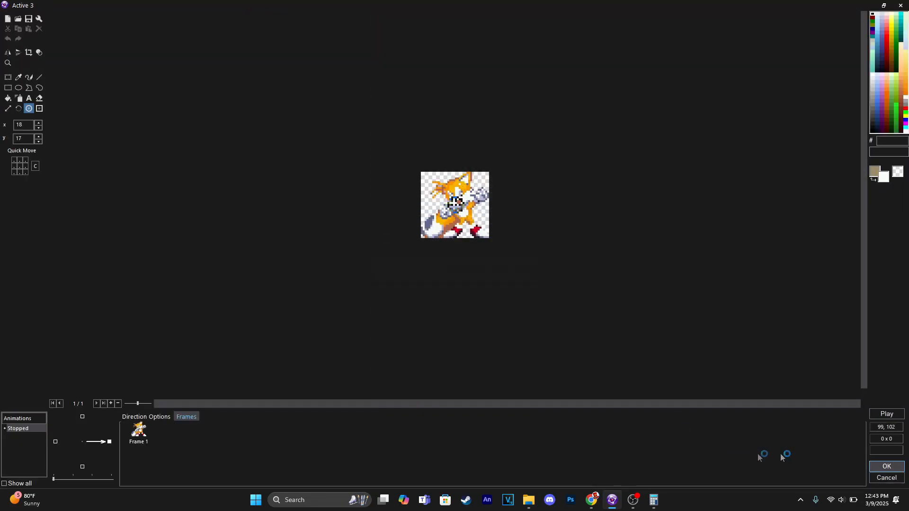
{"action": "left_click", "coordinate": [884, 468]}
Step: Open the second Tails clone's frame 2 for editing with the Selection tool
{"action": "double_click", "coordinate": [426, 186]}
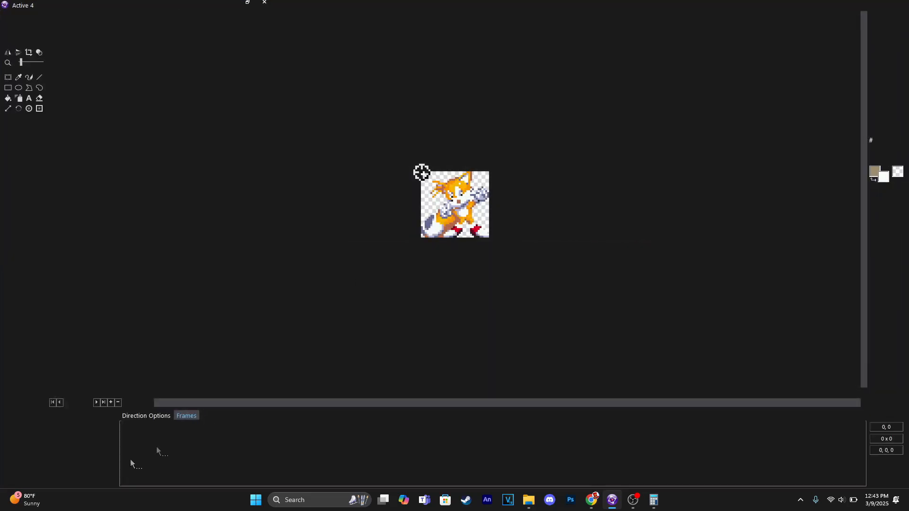
{"action": "left_click", "coordinate": [173, 434]}
{"action": "left_click", "coordinate": [8, 77]}
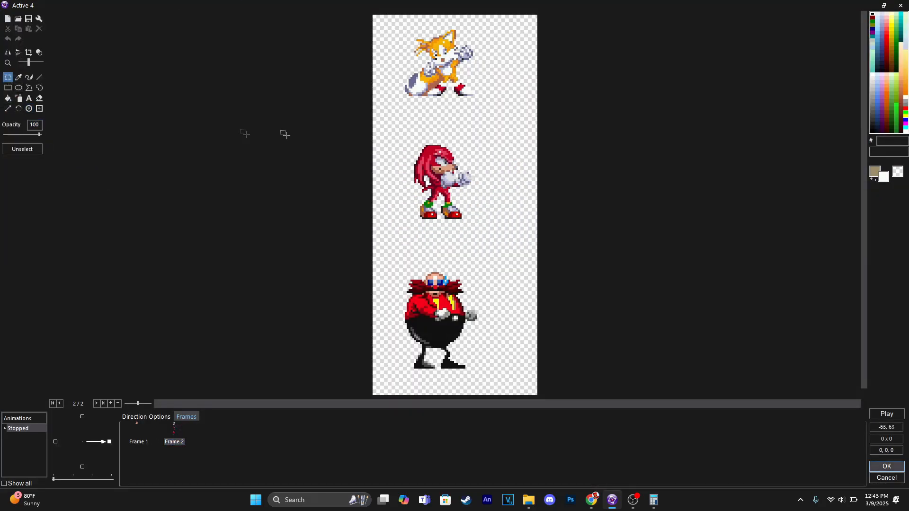
Step: Copy the Knuckles sprite from Frame 2 into Frame 1, enlarging the canvas to fit it
{"action": "left_click_drag", "start_coordinate": [483, 228], "coordinate": [485, 229]}
{"action": "key", "text": "ctrl+c"}
{"action": "left_click", "coordinate": [138, 435]}
{"action": "key", "text": "ctrl+v"}
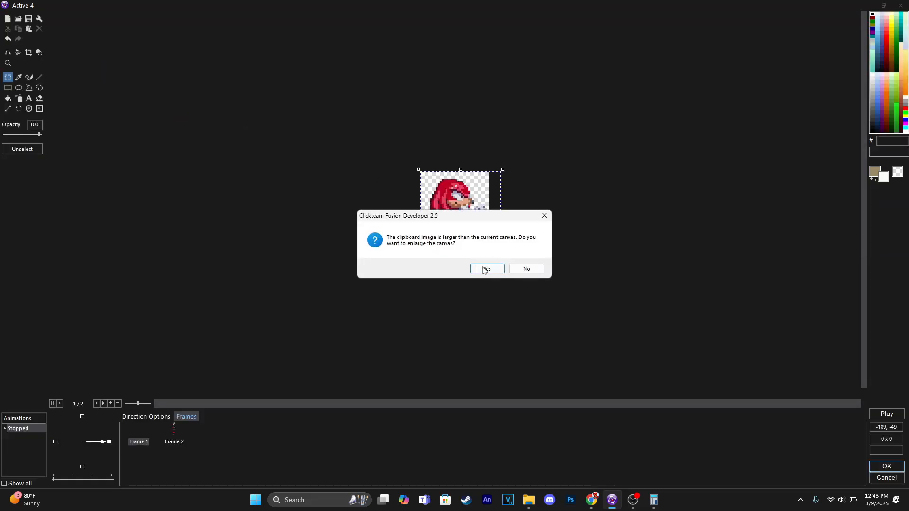
{"action": "key", "text": "Return"}
Step: Crop Frame 1 tightly to the Knuckles sprite, centre its hot spot and accept the animation changes
{"action": "left_click", "coordinate": [38, 53]}
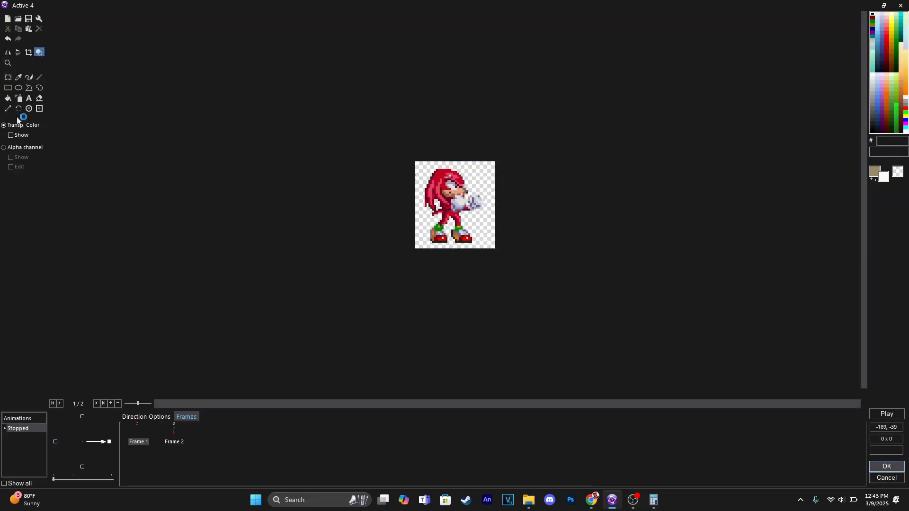
{"action": "left_click", "coordinate": [29, 78]}
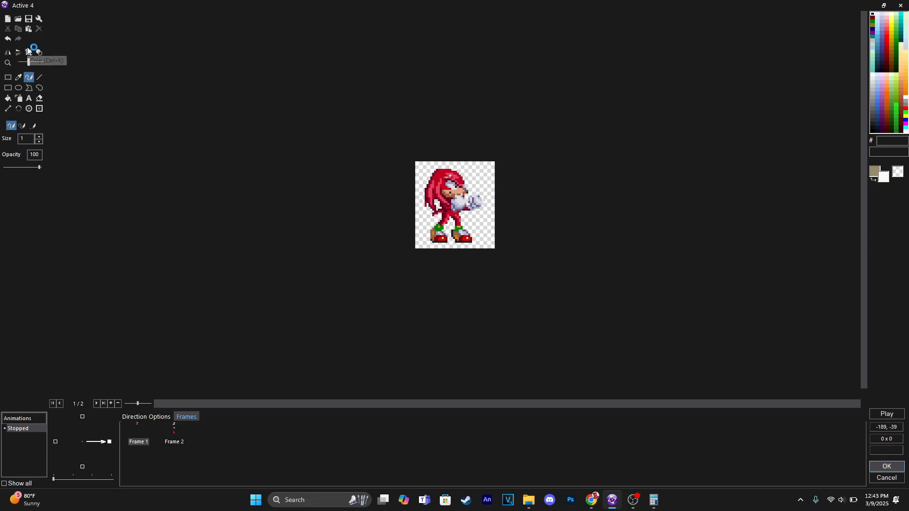
{"action": "left_click", "coordinate": [29, 53]}
{"action": "left_click", "coordinate": [28, 109]}
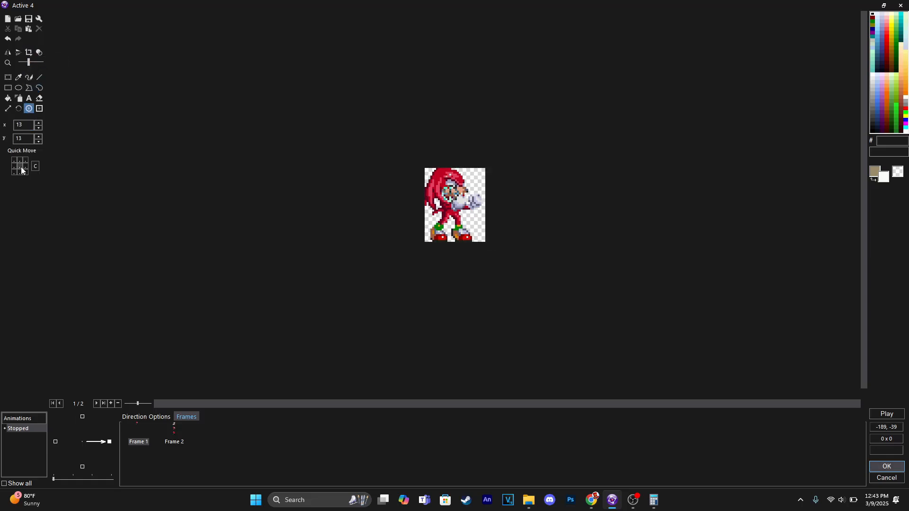
{"action": "left_click", "coordinate": [879, 466]}
Step: Open Active 5's animation and copy the Eggman sprite from Frame 2 into Frame 1, enlarging the canvas
{"action": "double_click", "coordinate": [482, 176]}
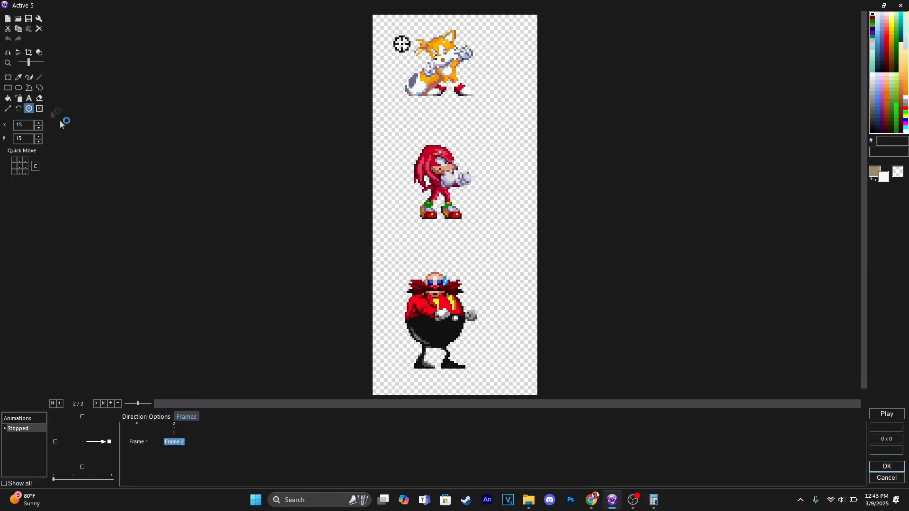
{"action": "left_click", "coordinate": [7, 78]}
{"action": "left_click_drag", "start_coordinate": [388, 252], "coordinate": [512, 385]}
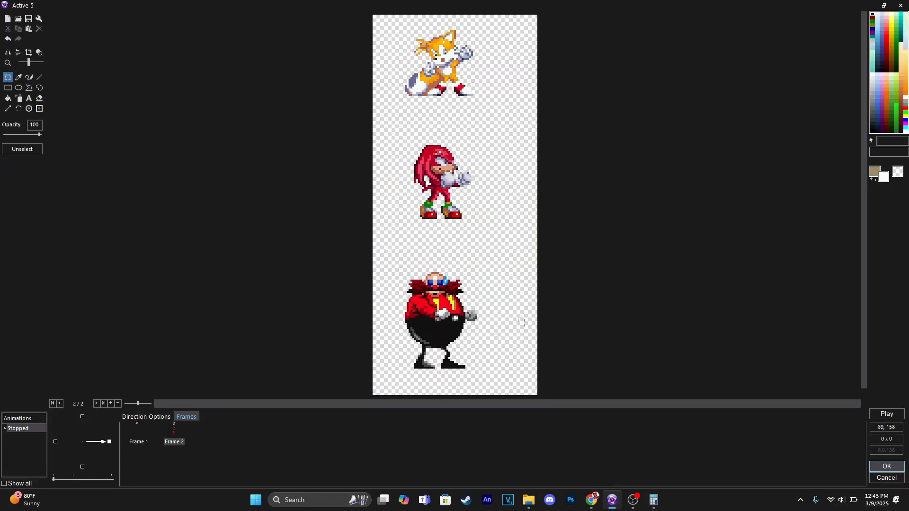
{"action": "left_click", "coordinate": [132, 432]}
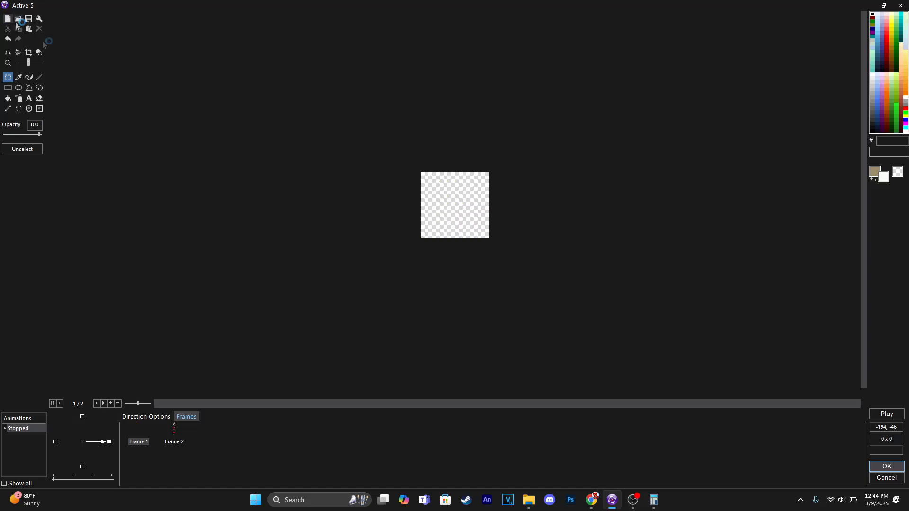
{"action": "key", "text": "ctrl+v"}
{"action": "left_click", "coordinate": [482, 268]}
{"action": "left_click", "coordinate": [171, 127]}
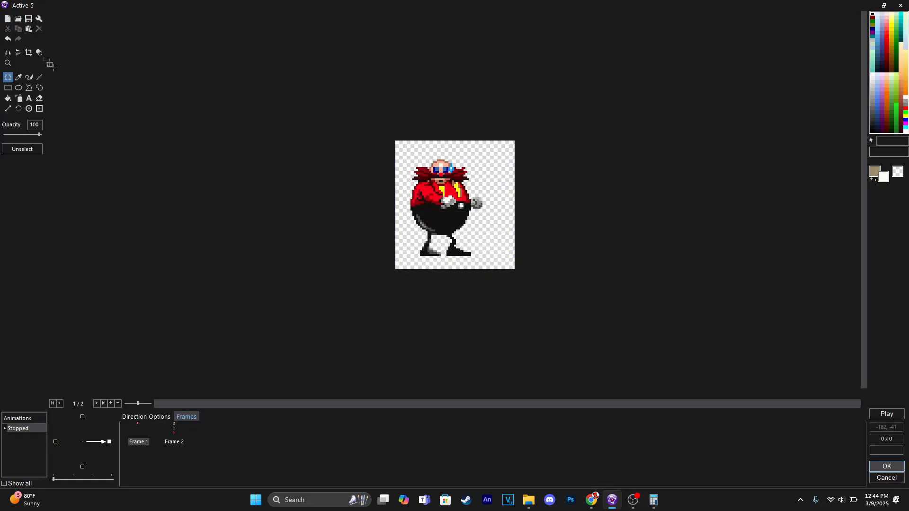
Step: Crop Frame 1 tightly to the Eggman sprite and centre its hot spot
{"action": "left_click", "coordinate": [28, 52]}
{"action": "left_click", "coordinate": [30, 108]}
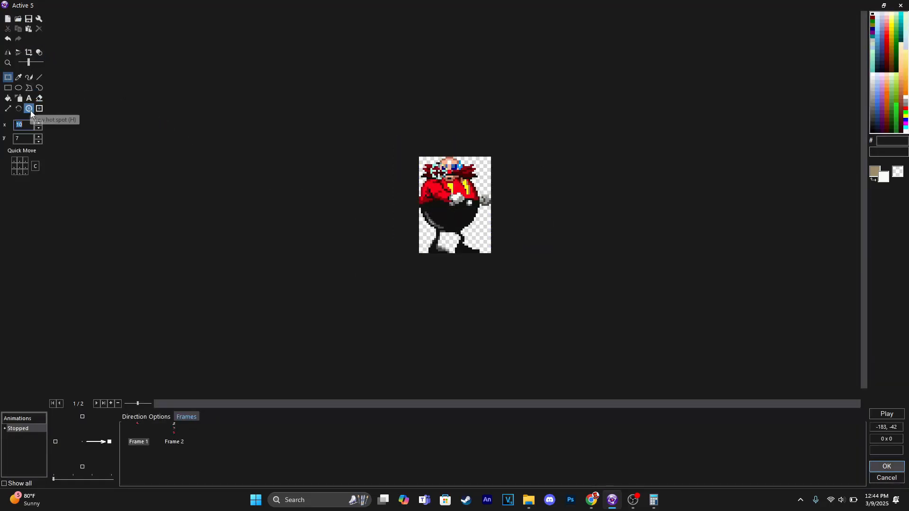
{"action": "left_click", "coordinate": [20, 166]}
Step: Delete Frame 2 from Active 5's animation and accept the changes
{"action": "left_click", "coordinate": [173, 440]}
{"action": "key", "text": "Delete"}
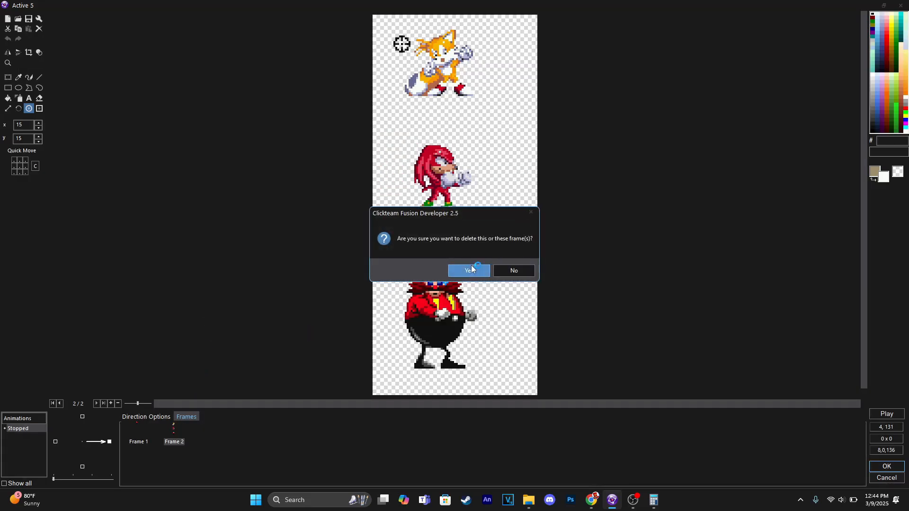
{"action": "left_click", "coordinate": [470, 269]}
{"action": "left_click", "coordinate": [885, 466]}
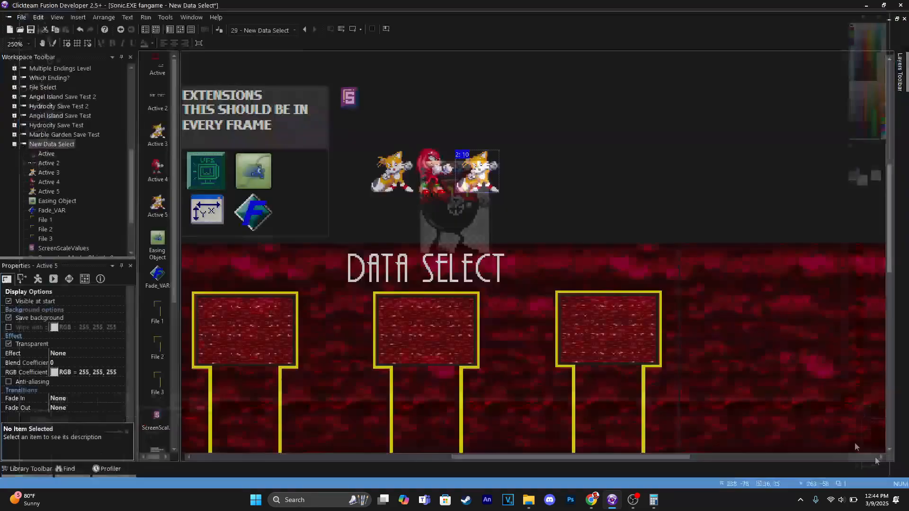
Step: Line up the Eggman object beside Knuckles and Tails above the Data Select frame
{"action": "left_click_drag", "start_coordinate": [477, 185], "coordinate": [481, 181]}
{"action": "key", "text": "Up"}
{"action": "key", "text": "Up"}
{"action": "left_click", "coordinate": [539, 200]}
{"action": "left_click_drag", "start_coordinate": [427, 177], "coordinate": [429, 176]}
{"action": "left_click", "coordinate": [446, 202]}
{"action": "left_click", "coordinate": [432, 178]}
{"action": "left_click", "coordinate": [452, 230]}
Step: Rename the fox sprite object as Tails
{"action": "right_click", "coordinate": [392, 176]}
{"action": "left_click", "coordinate": [450, 212]}
{"action": "type", "text": "Tails"}
{"action": "key", "text": "Return"}
Step: Rename the Active 4 object as Knuckles
{"action": "left_click", "coordinate": [433, 173]}
{"action": "right_click", "coordinate": [440, 174]}
{"action": "left_click", "coordinate": [465, 209]}
{"action": "type", "text": "Knuckles"}
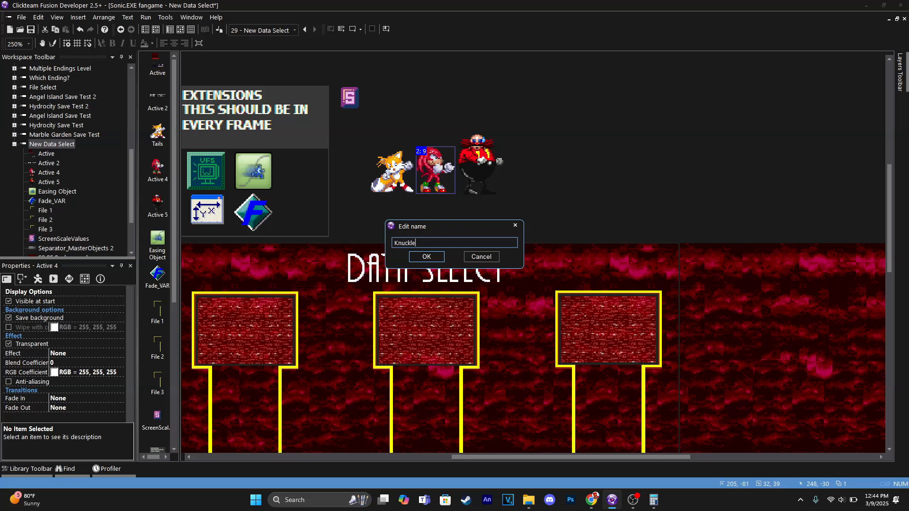
{"action": "key", "text": "Return"}
Step: Rename the Active 5 object as Eggman
{"action": "right_click", "coordinate": [475, 188]}
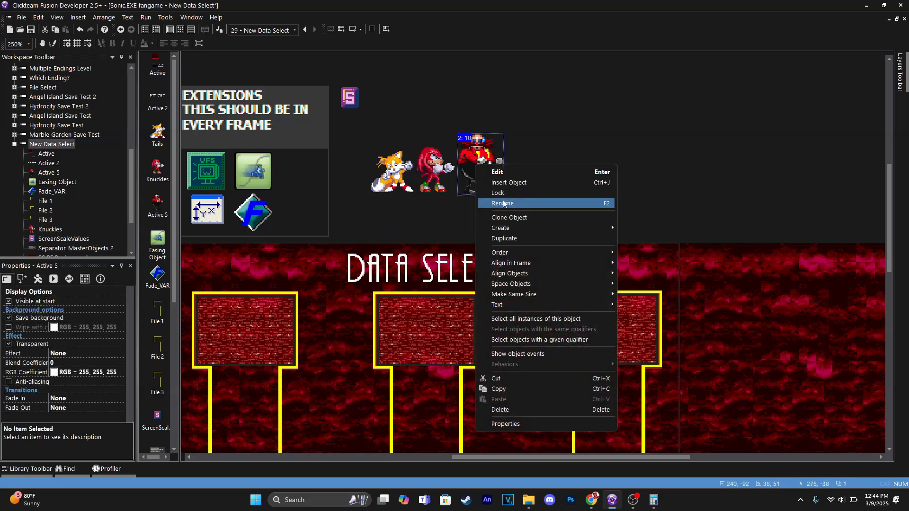
{"action": "left_click", "coordinate": [506, 204]}
{"action": "type", "text": "Eggman"}
{"action": "key", "text": "Return"}
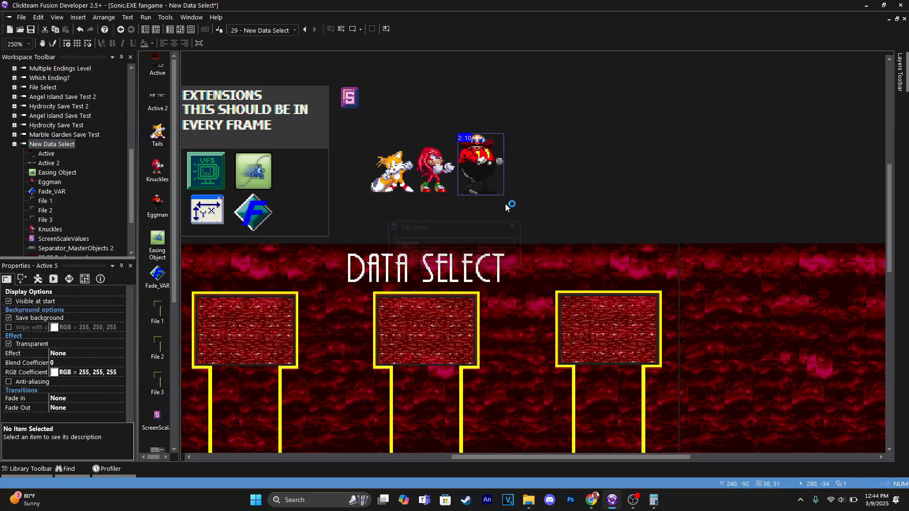
Step: Place Tails inside the lower part of the first file slot and set its X position to 60
{"action": "scroll", "coordinate": [498, 219], "scroll_direction": "down", "scroll_amount": 3}
{"action": "middle_click_drag", "start_coordinate": [487, 153], "coordinate": [485, 148]}
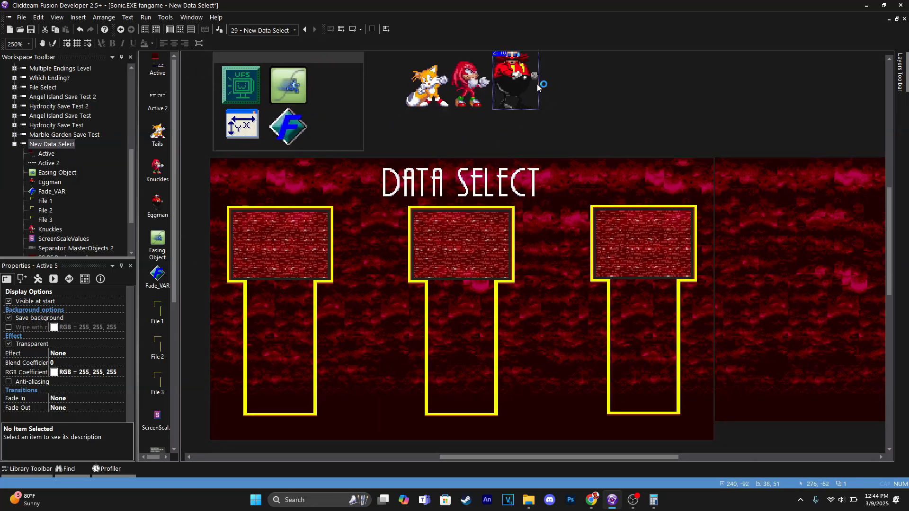
{"action": "mouse_move", "coordinate": [901, 84]}
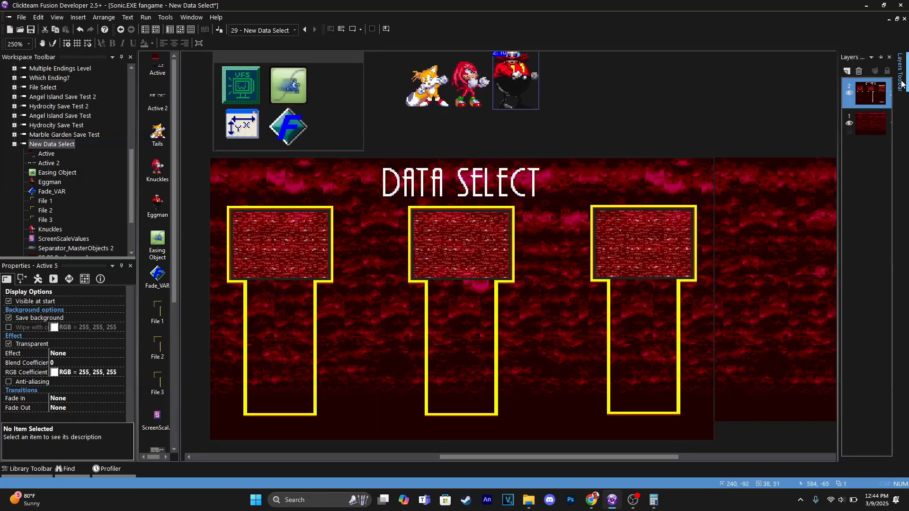
{"action": "left_click_drag", "start_coordinate": [447, 87], "coordinate": [296, 367]}
{"action": "left_click", "coordinate": [280, 355]}
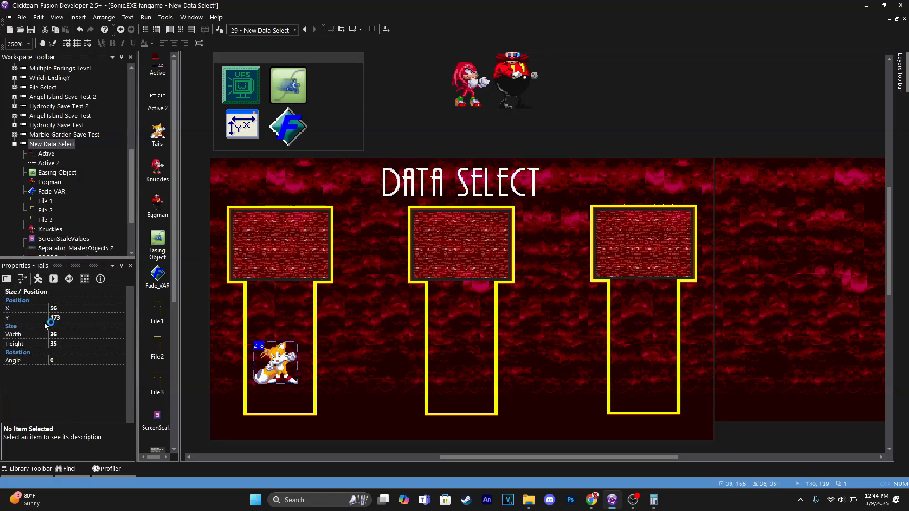
{"action": "left_click", "coordinate": [71, 308]}
{"action": "key", "text": "Return"}
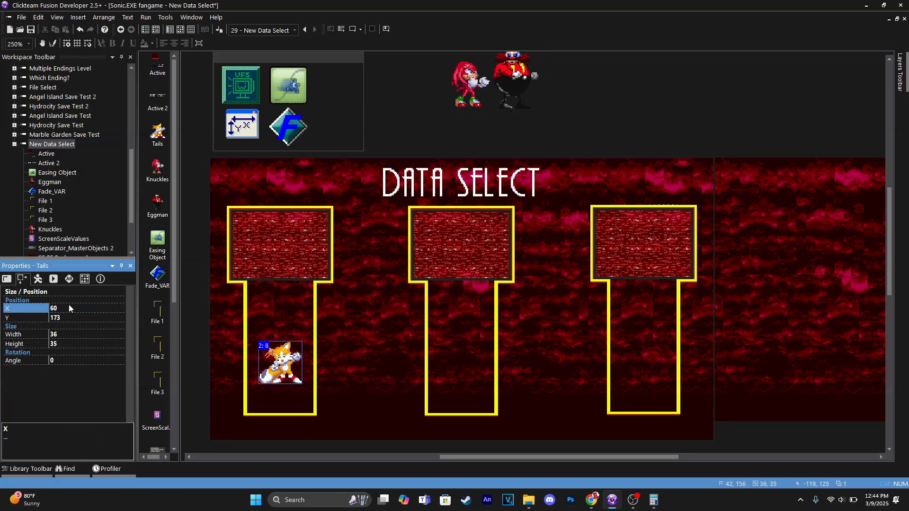
Step: Set the X position of Knuckles to 213
{"action": "left_click", "coordinate": [460, 93]}
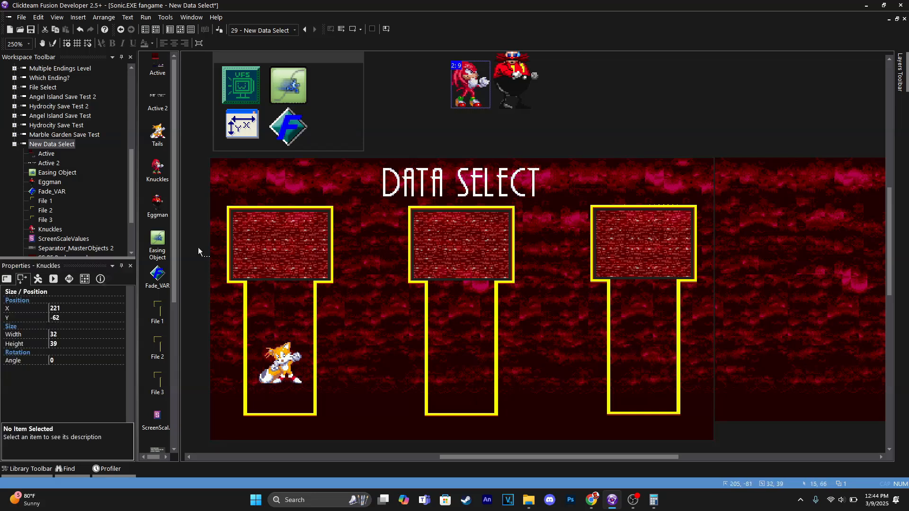
{"action": "left_click", "coordinate": [76, 309]}
{"action": "type", "text": "213"}
{"action": "key", "text": "Return"}
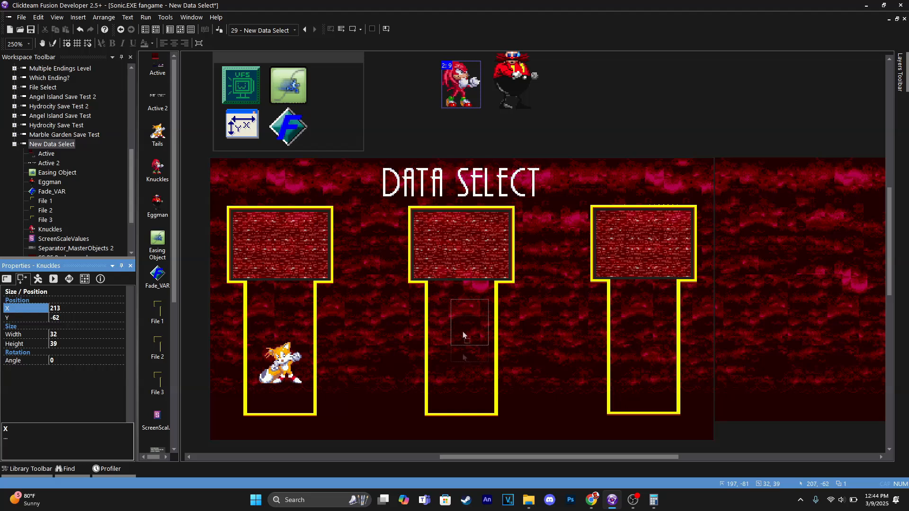
Step: Move Knuckles into the lower part of the middle file slot, nudging it to X 214, Y 159
{"action": "left_click_drag", "start_coordinate": [456, 363], "coordinate": [456, 362]}
{"action": "key", "text": "Up"}
{"action": "key", "text": "Up"}
{"action": "key", "text": "Up"}
{"action": "key", "text": "Up"}
{"action": "key", "text": "Up"}
{"action": "key", "text": "Up"}
{"action": "key", "text": "Up"}
{"action": "key", "text": "Up"}
{"action": "key", "text": "Up"}
{"action": "key", "text": "Up"}
{"action": "key", "text": "Up"}
{"action": "key", "text": "Up"}
{"action": "key", "text": "Up"}
{"action": "key", "text": "Up"}
{"action": "key", "text": "Up"}
{"action": "key", "text": "Down"}
{"action": "key", "text": "Down"}
{"action": "key", "text": "Up"}
{"action": "key", "text": "Down"}
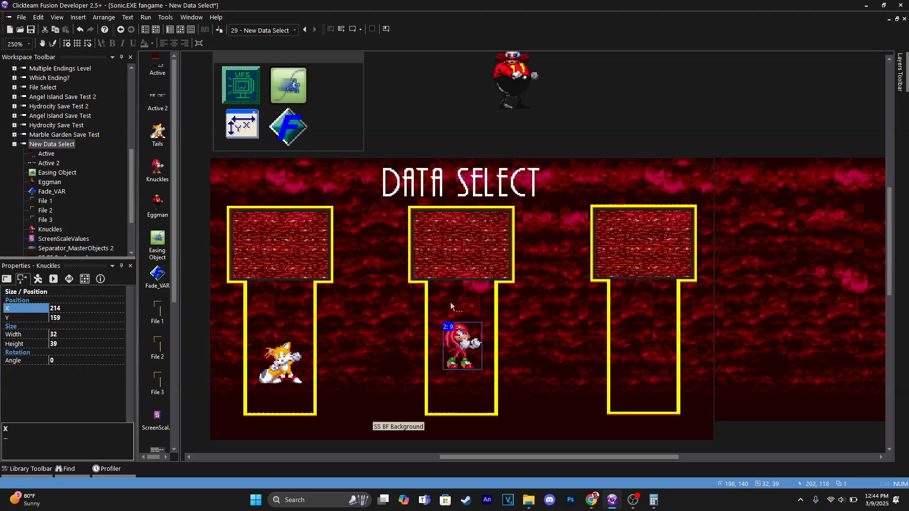
Step: Nudge Tails vertically within the first file slot to Y 160 so it lines up with Knuckles
{"action": "left_click", "coordinate": [279, 355]}
{"action": "key", "text": "Up"}
{"action": "key", "text": "Up"}
{"action": "key", "text": "Up"}
{"action": "key", "text": "Up"}
{"action": "key", "text": "Up"}
{"action": "key", "text": "Up"}
{"action": "key", "text": "Up"}
{"action": "key", "text": "Up"}
{"action": "key", "text": "Up"}
{"action": "key", "text": "Up"}
{"action": "key", "text": "Up"}
{"action": "key", "text": "Up"}
{"action": "key", "text": "Up"}
{"action": "key", "text": "Up"}
{"action": "key", "text": "Up"}
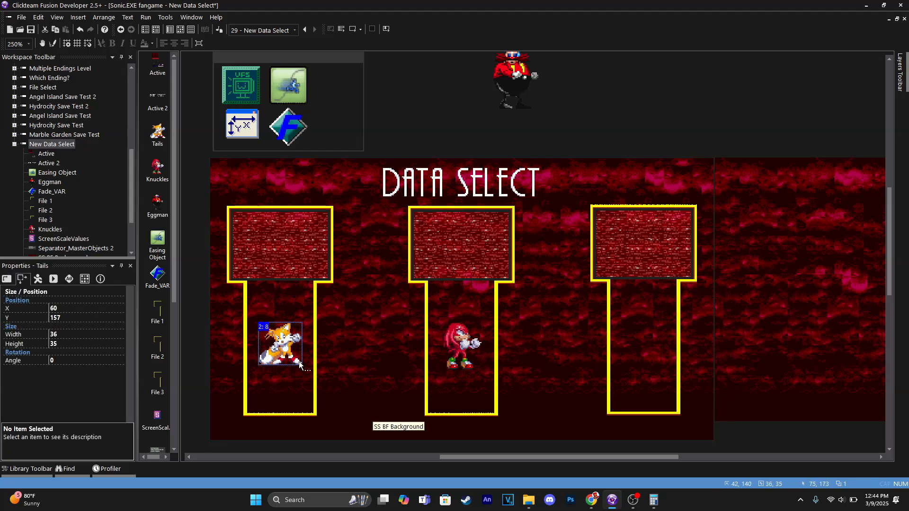
{"action": "key", "text": "Down"}
{"action": "key", "text": "Down"}
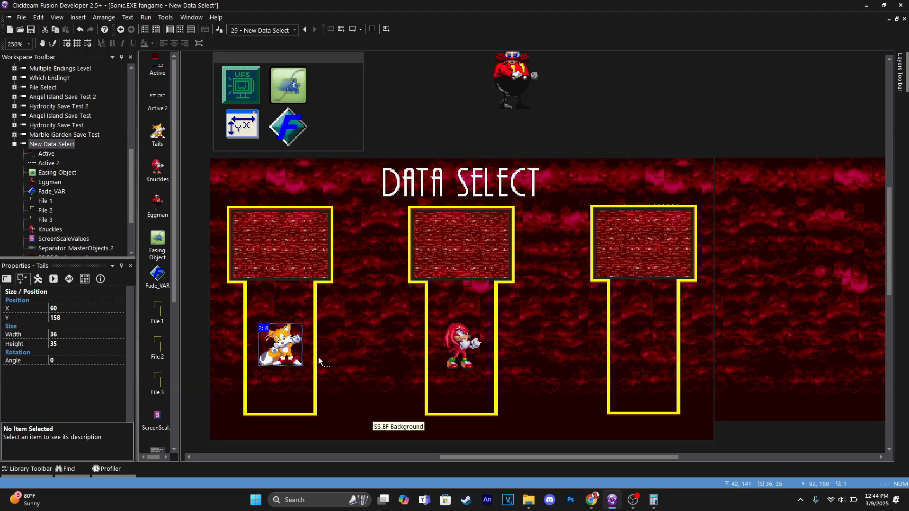
{"action": "key", "text": "Down"}
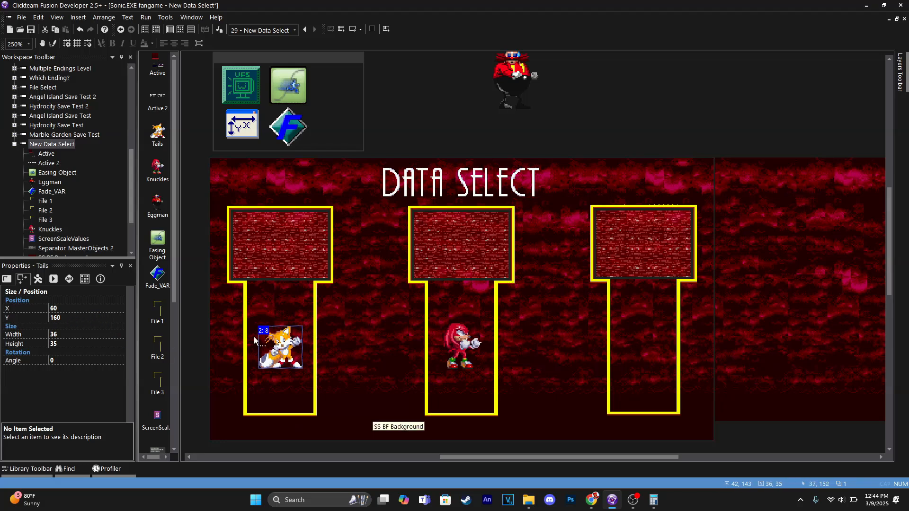
Step: Set the Y position of Knuckles to 160
{"action": "left_click", "coordinate": [450, 360]}
{"action": "left_click", "coordinate": [101, 318]}
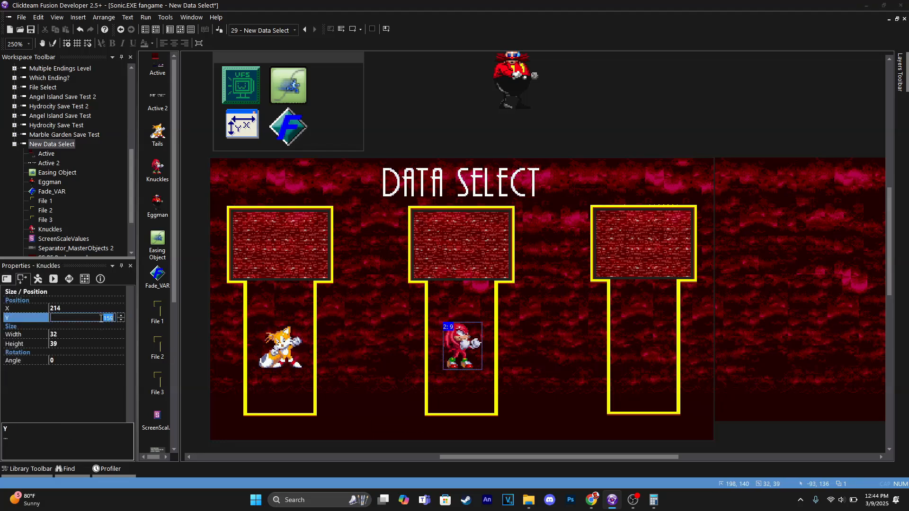
{"action": "type", "text": "160"}
{"action": "key", "text": "Return"}
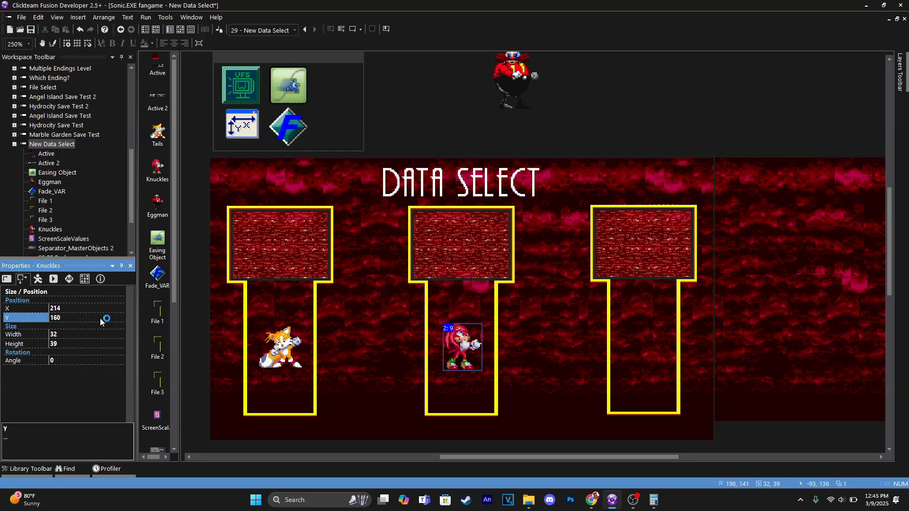
Step: Set the Y position of Eggman to 160
{"action": "left_click", "coordinate": [514, 74]}
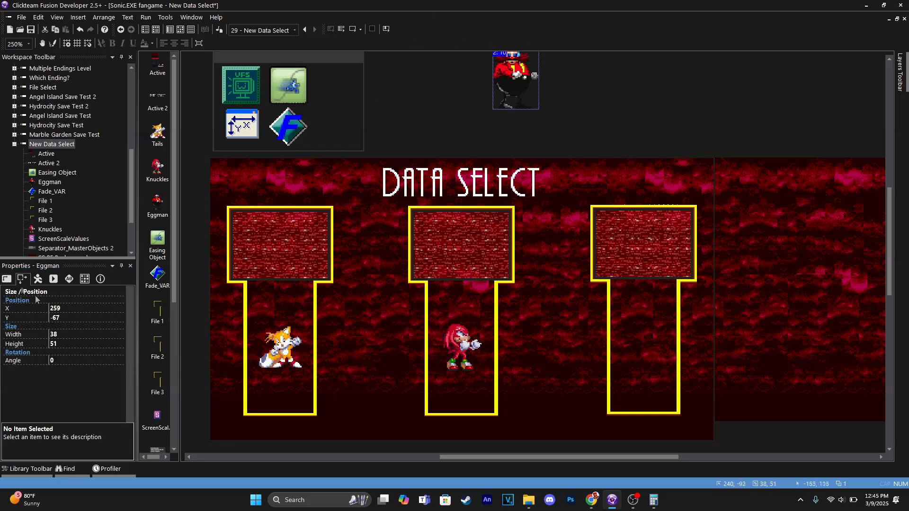
{"action": "left_click", "coordinate": [66, 317]}
{"action": "type", "text": "160"}
{"action": "key", "text": "Return"}
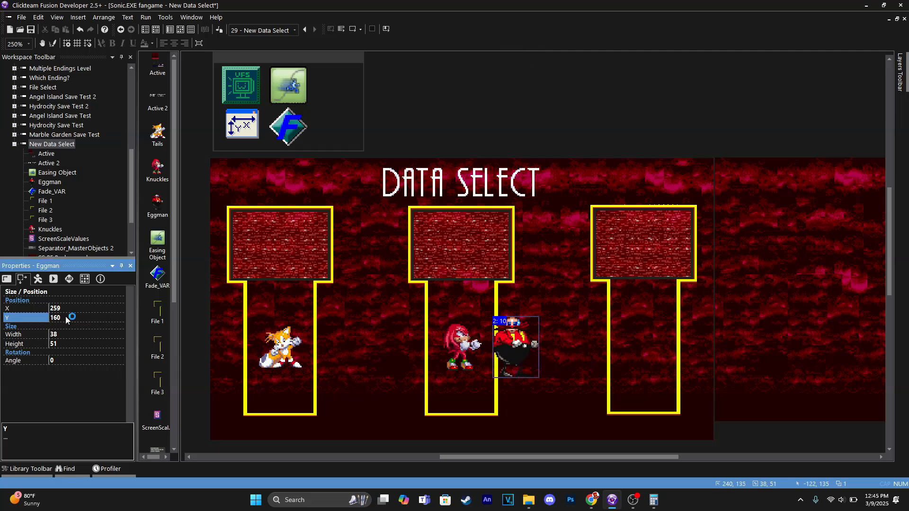
{"action": "left_click", "coordinate": [517, 349]}
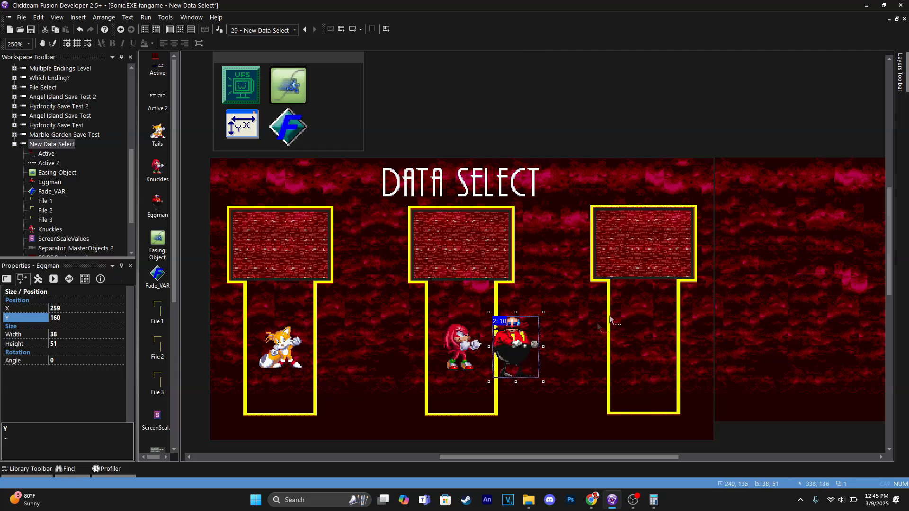
Step: Check the X position of the File 3 slot and set Eggman's X position to the same 367
{"action": "left_click", "coordinate": [602, 281]}
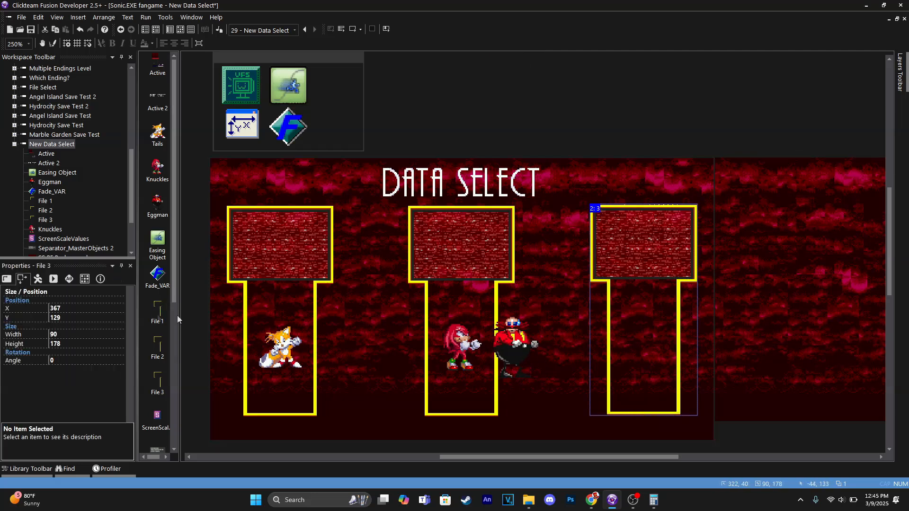
{"action": "left_click", "coordinate": [509, 349]}
{"action": "left_click", "coordinate": [70, 309]}
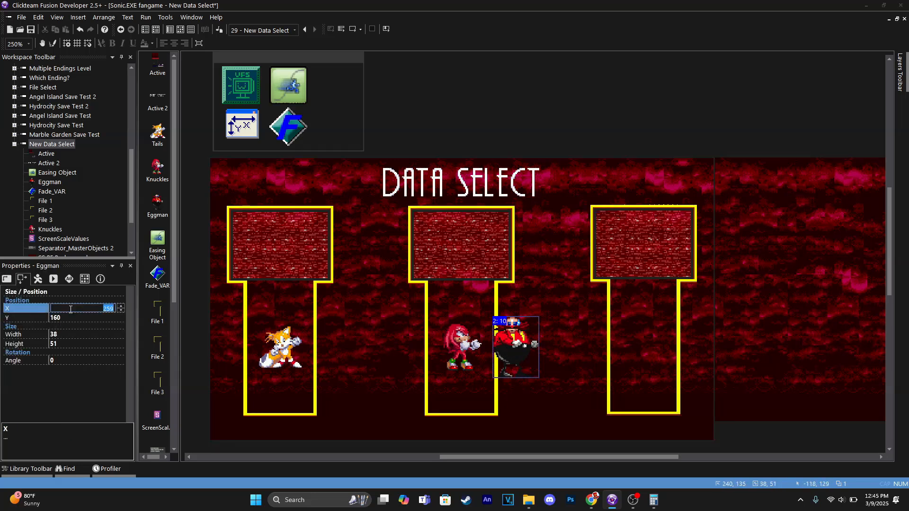
{"action": "type", "text": "367"}
{"action": "key", "text": "Return"}
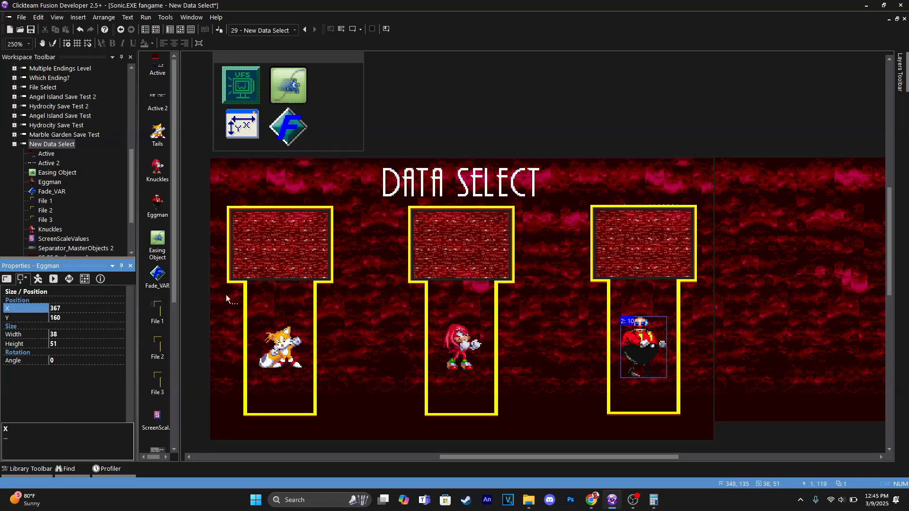
Step: Test-run the New Data Select frame to check the three sprites, and close the game window
{"action": "left_click", "coordinate": [413, 65]}
{"action": "left_click", "coordinate": [352, 29]}
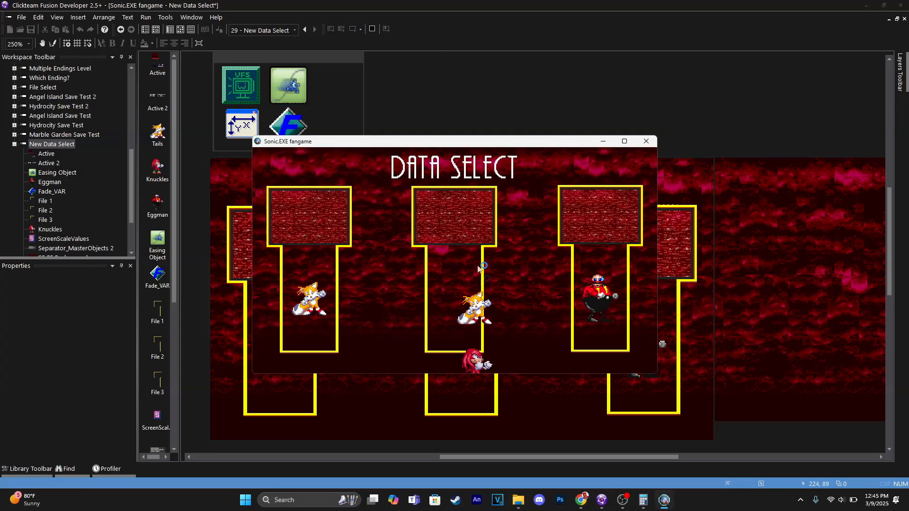
{"action": "left_click", "coordinate": [646, 141]}
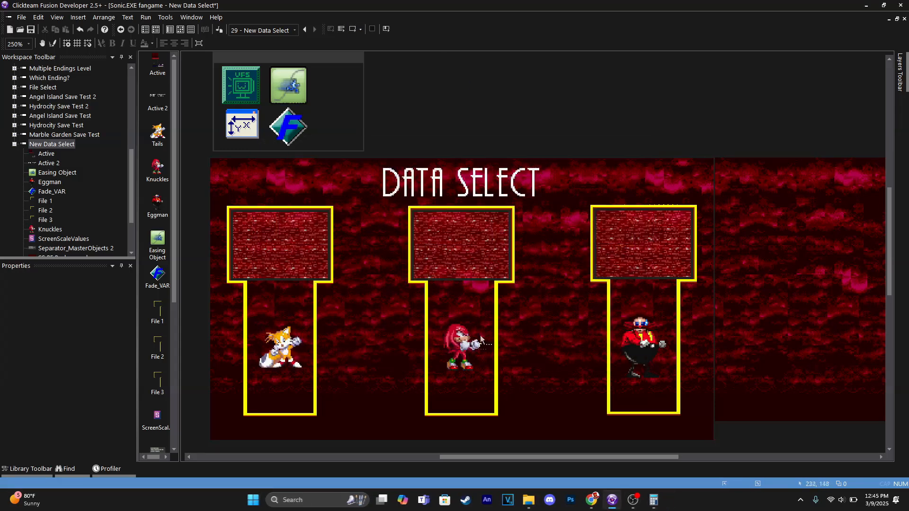
Step: Open the Knuckles object's animation and delete its leftover Frame 2
{"action": "left_click", "coordinate": [473, 344]}
{"action": "double_click", "coordinate": [473, 345]}
{"action": "left_click", "coordinate": [174, 442]}
{"action": "key", "text": "Delete"}
{"action": "left_click", "coordinate": [479, 273]}
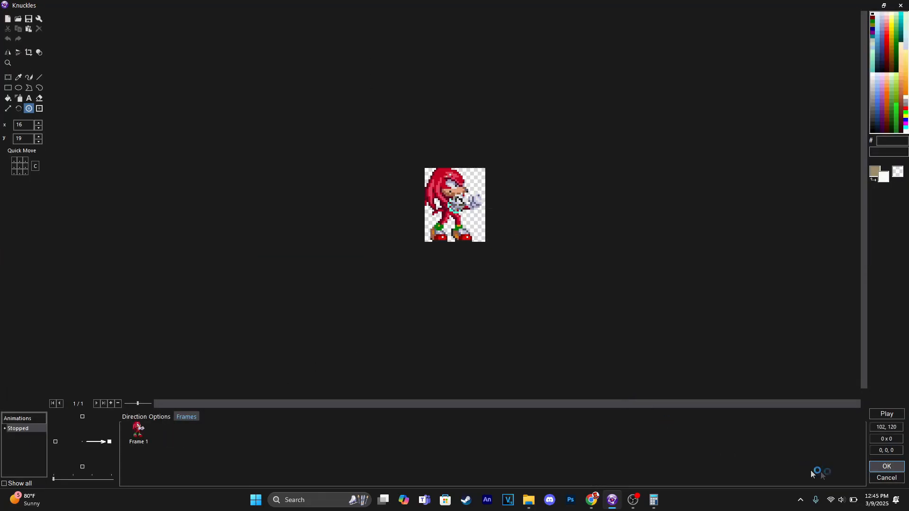
Step: Confirm the Knuckles animation edit, test-run the New Data Select frame, and close the game window
{"action": "left_click", "coordinate": [887, 467]}
{"action": "left_click", "coordinate": [352, 29]}
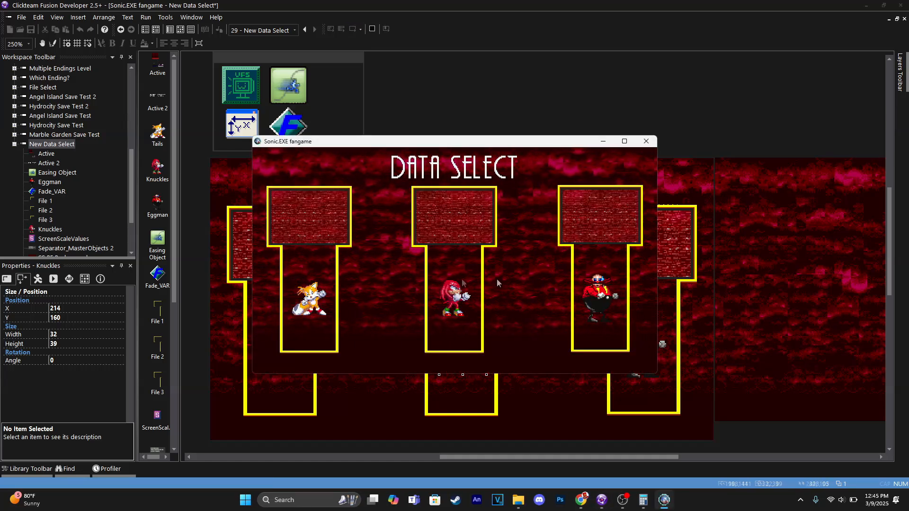
{"action": "left_click", "coordinate": [645, 143]}
Step: Copy the yellow padlock sprite from the sprite sheet in the Active object and close its image editor
{"action": "middle_click_drag", "start_coordinate": [814, 81], "coordinate": [500, 257]}
{"action": "middle_click_drag", "start_coordinate": [581, 218], "coordinate": [522, 281]}
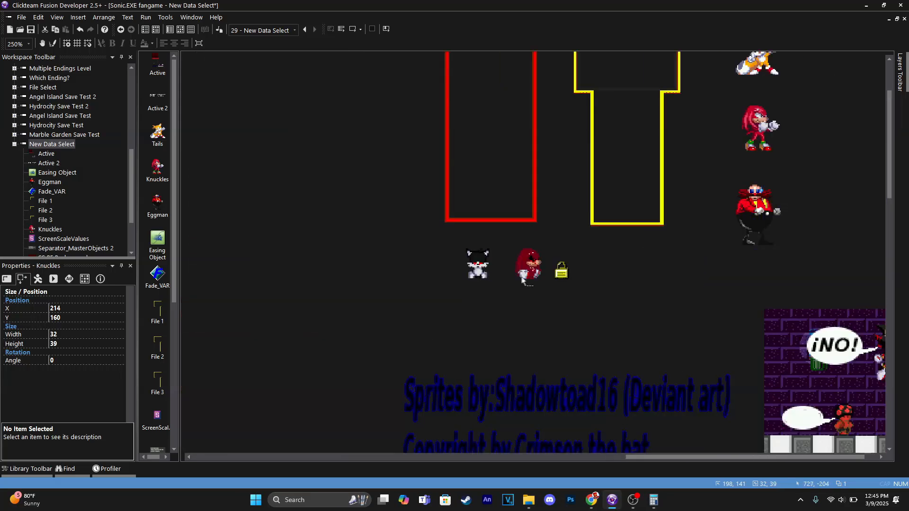
{"action": "double_click", "coordinate": [555, 271]}
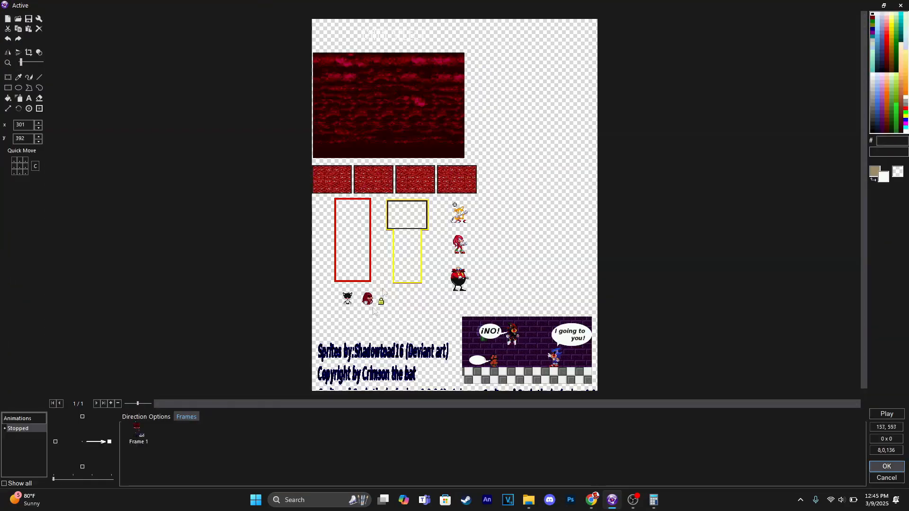
{"action": "scroll", "coordinate": [363, 322], "scroll_direction": "up", "scroll_amount": 4}
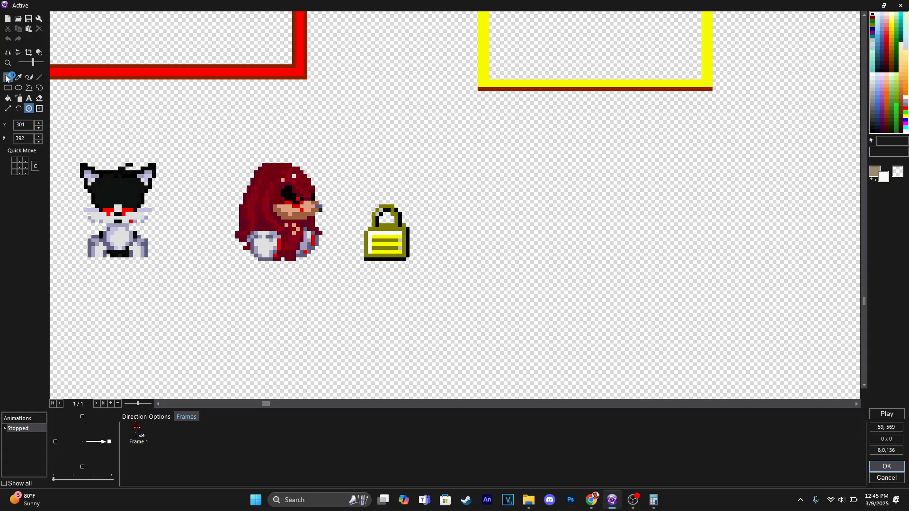
{"action": "left_click", "coordinate": [8, 77]}
{"action": "left_click_drag", "start_coordinate": [346, 189], "coordinate": [450, 283]}
{"action": "left_click", "coordinate": [587, 330]}
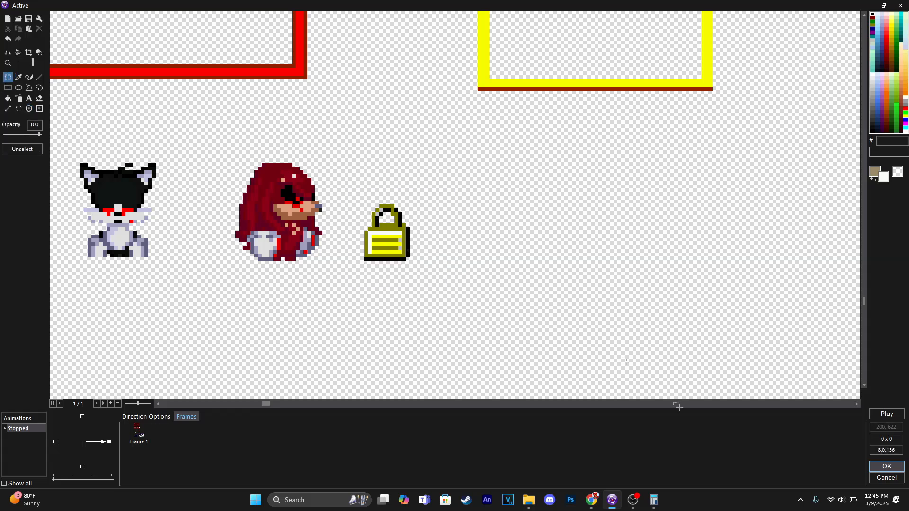
{"action": "left_click", "coordinate": [886, 467]}
Step: Insert a new Active object above the Data Select frame and paste the padlock sprite into its animation
{"action": "scroll", "coordinate": [347, 314], "scroll_direction": "up", "scroll_amount": 3}
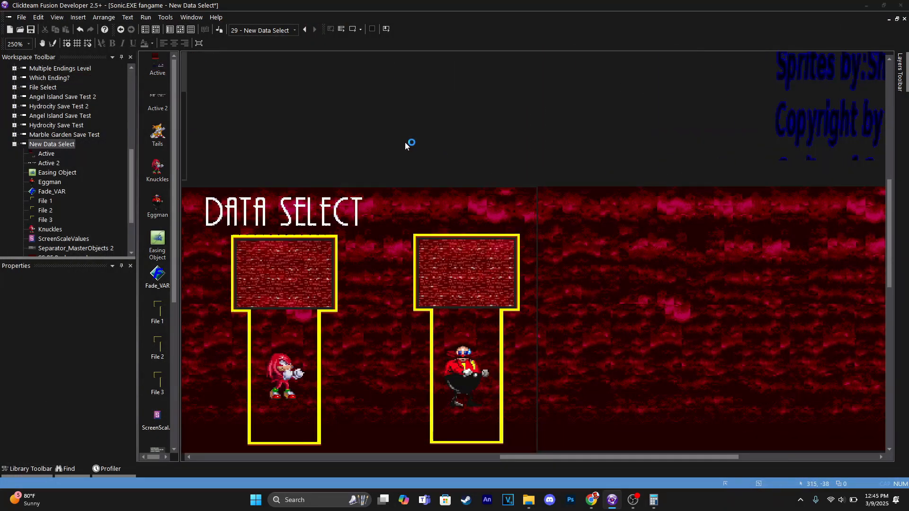
{"action": "double_click", "coordinate": [139, 74]}
{"action": "left_click", "coordinate": [338, 141]}
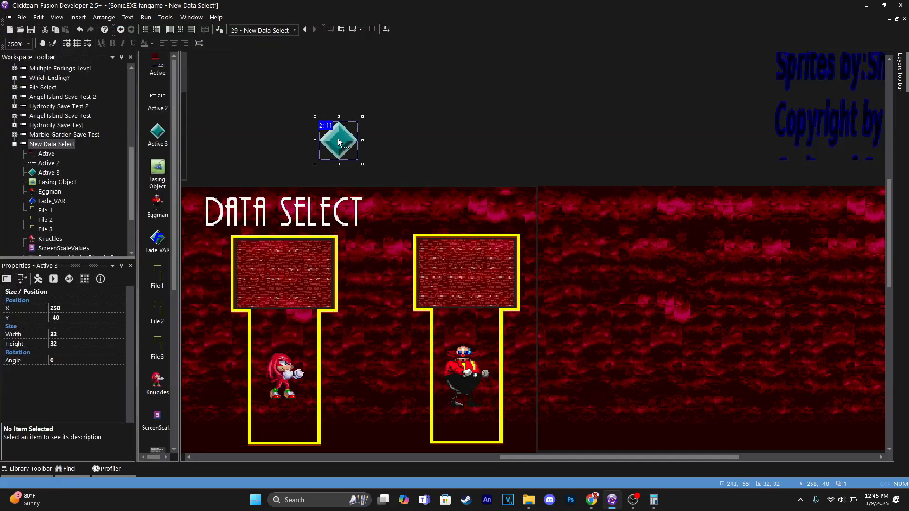
{"action": "double_click", "coordinate": [338, 141]}
{"action": "key", "text": "ctrl+v"}
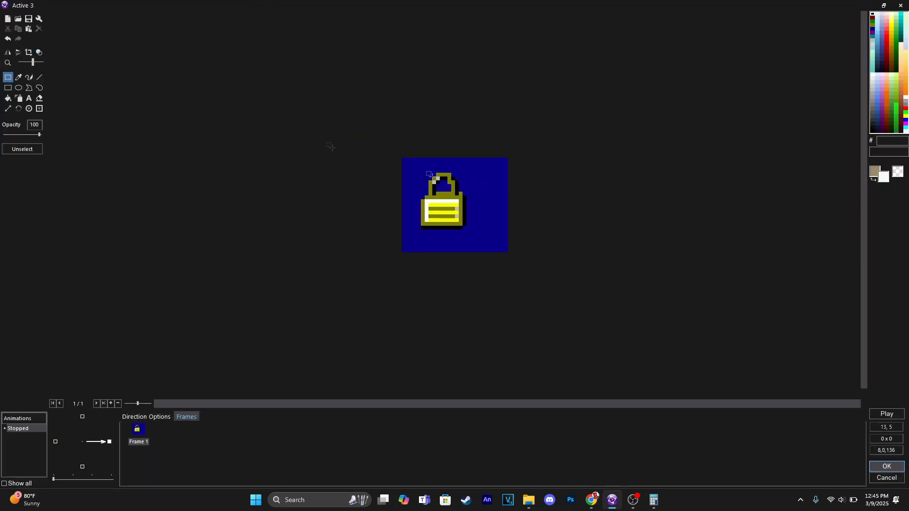
Step: Make the padlock's blue background transparent, crop the image, centre its hot spot, and confirm the edit
{"action": "left_click", "coordinate": [39, 53]}
{"action": "left_click", "coordinate": [497, 179]}
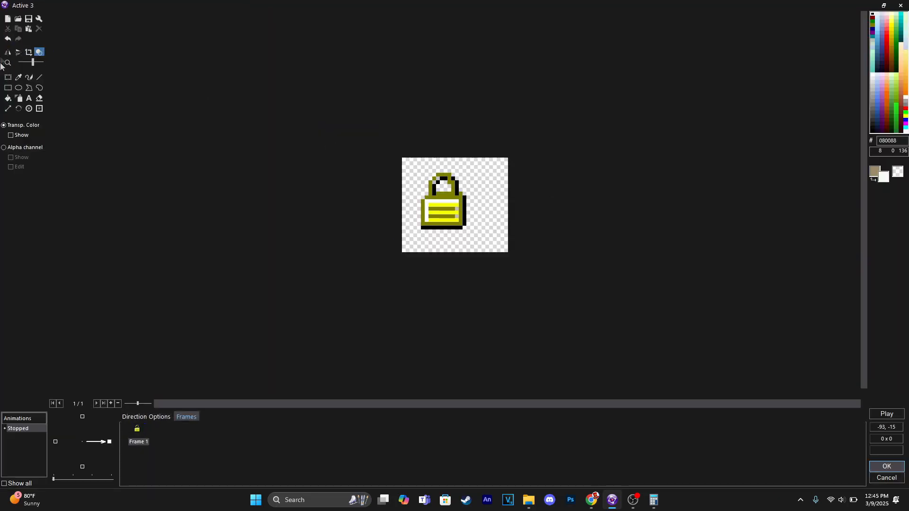
{"action": "left_click", "coordinate": [28, 53]}
{"action": "left_click", "coordinate": [29, 109]}
{"action": "left_click", "coordinate": [20, 167]}
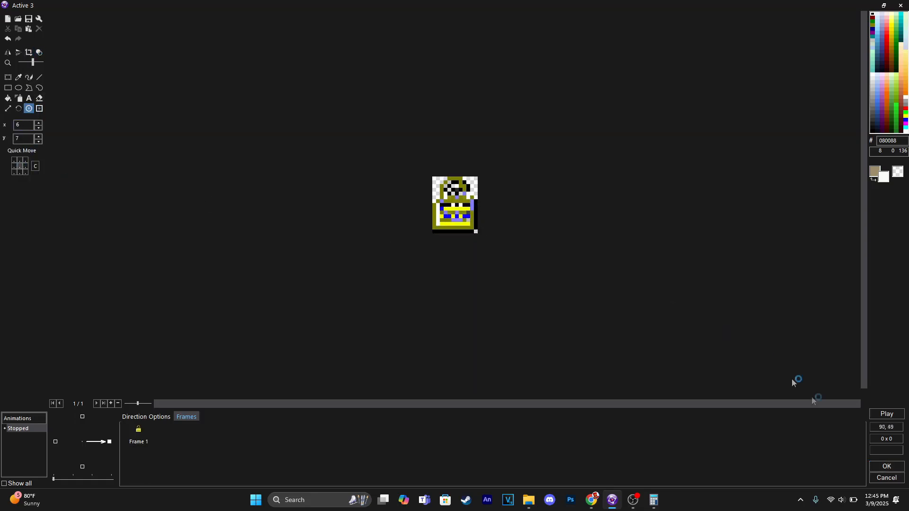
{"action": "left_click", "coordinate": [886, 466]}
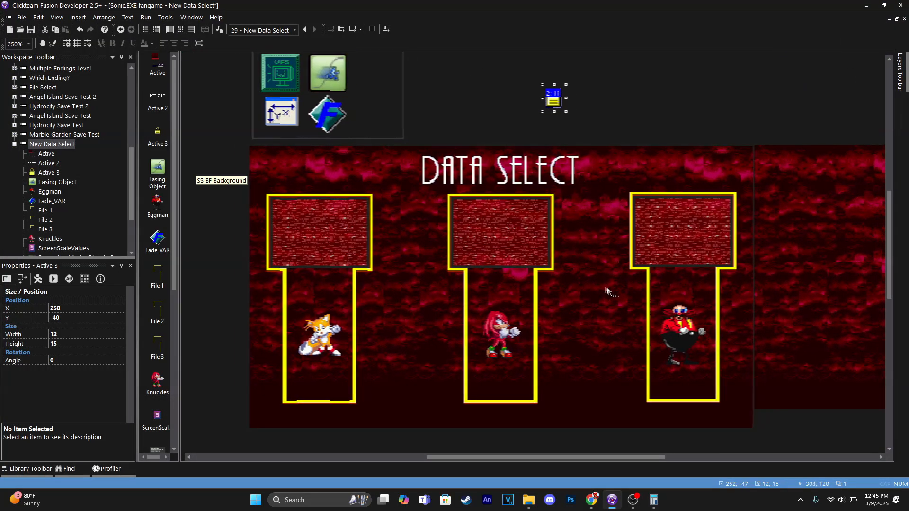
Step: Rename the padlock object to Lock
{"action": "right_click", "coordinate": [554, 101]}
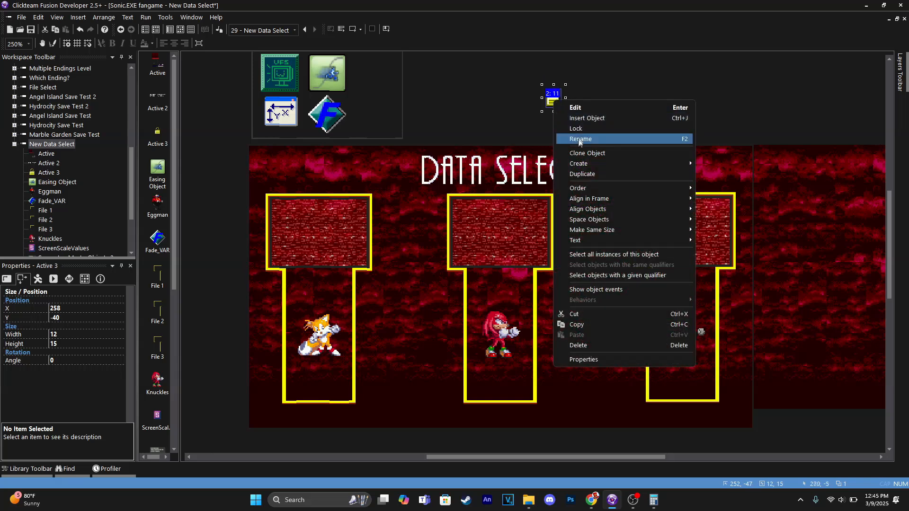
{"action": "left_click", "coordinate": [575, 137]}
{"action": "type", "text": "Lock"}
{"action": "key", "text": "Return"}
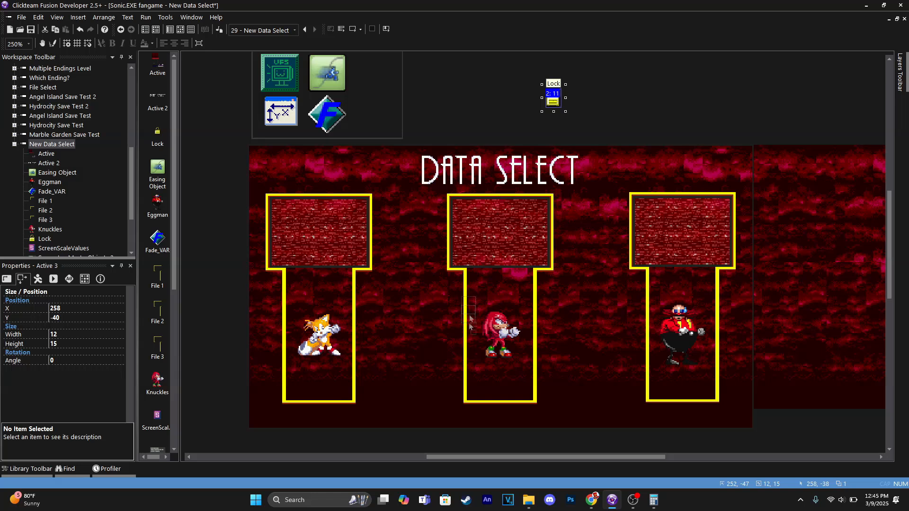
Step: Place the Lock over Knuckles at about X 212, Y 158 and put a second copy over Eggman
{"action": "left_click_drag", "start_coordinate": [553, 97], "coordinate": [499, 337]}
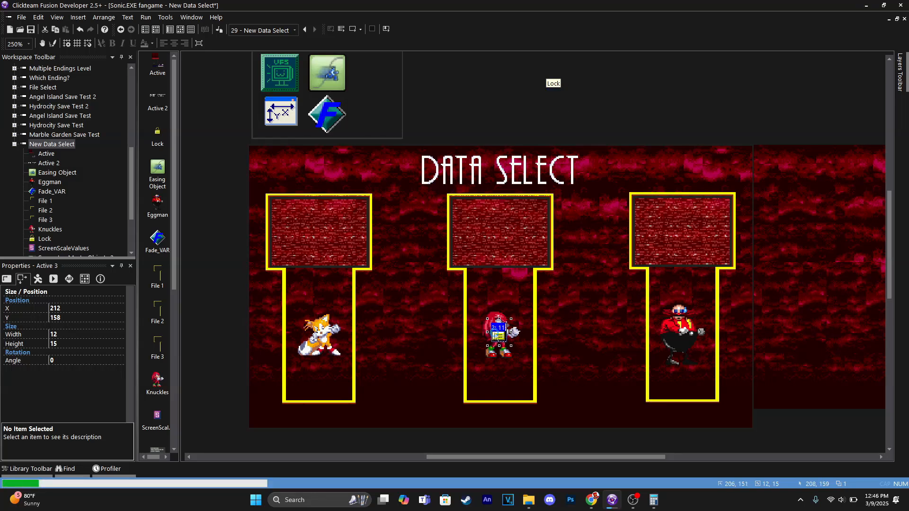
{"action": "left_click", "coordinate": [675, 323]}
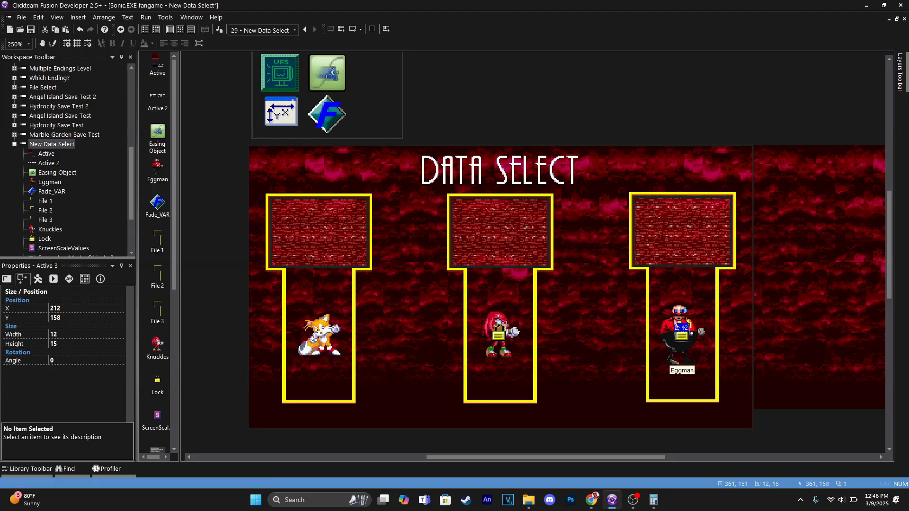
{"action": "left_click", "coordinate": [628, 124]}
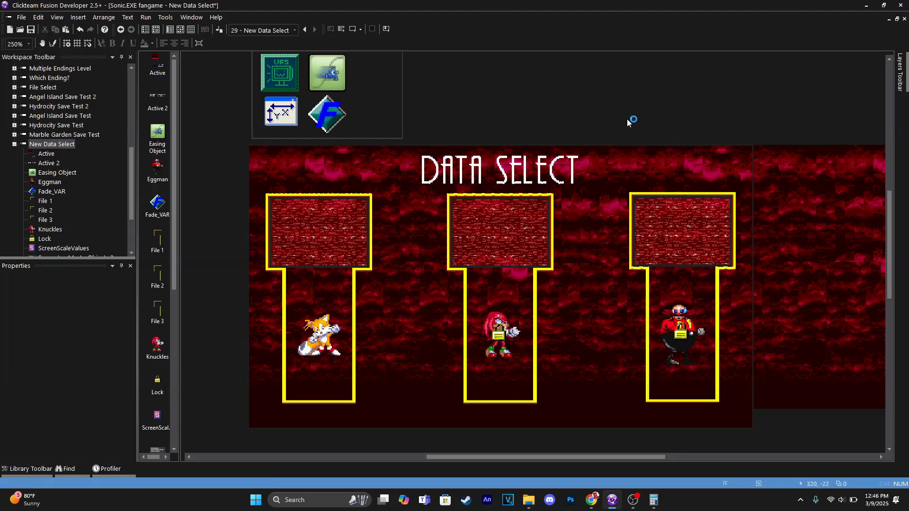
{"action": "left_click", "coordinate": [683, 339]}
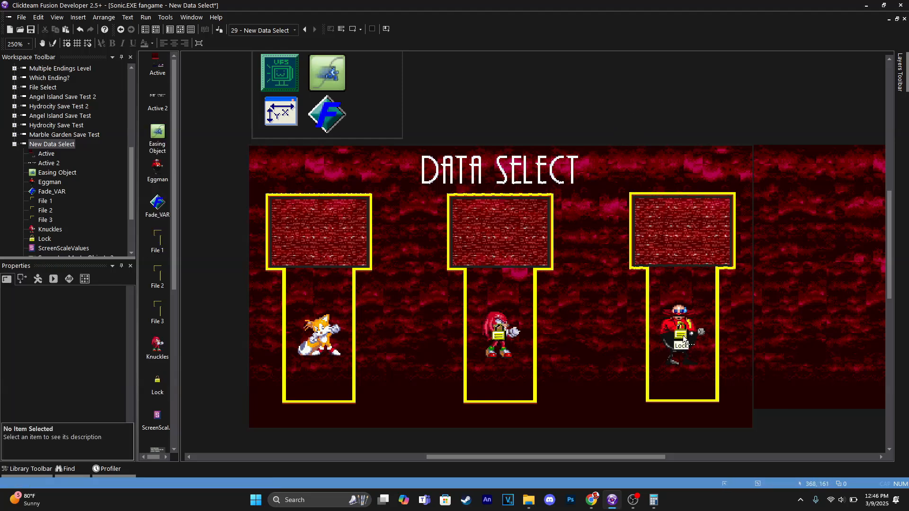
{"action": "left_click", "coordinate": [654, 88]}
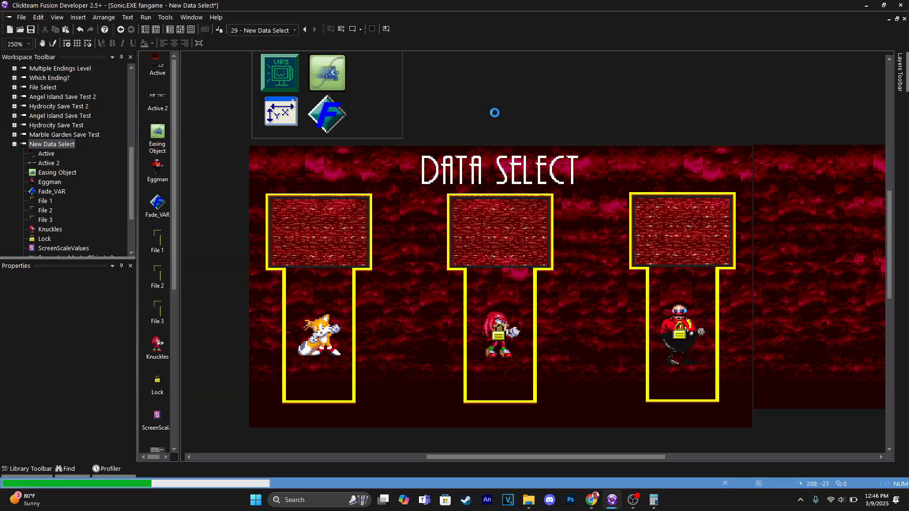
Step: Test-run the New Data Select frame to check the padlocks, and close the game window
{"action": "left_click", "coordinate": [364, 30]}
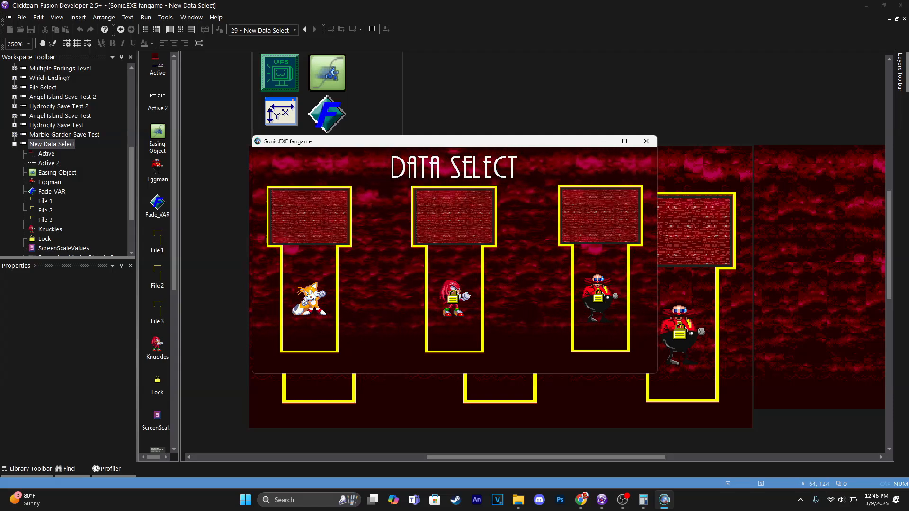
{"action": "left_click", "coordinate": [646, 141]}
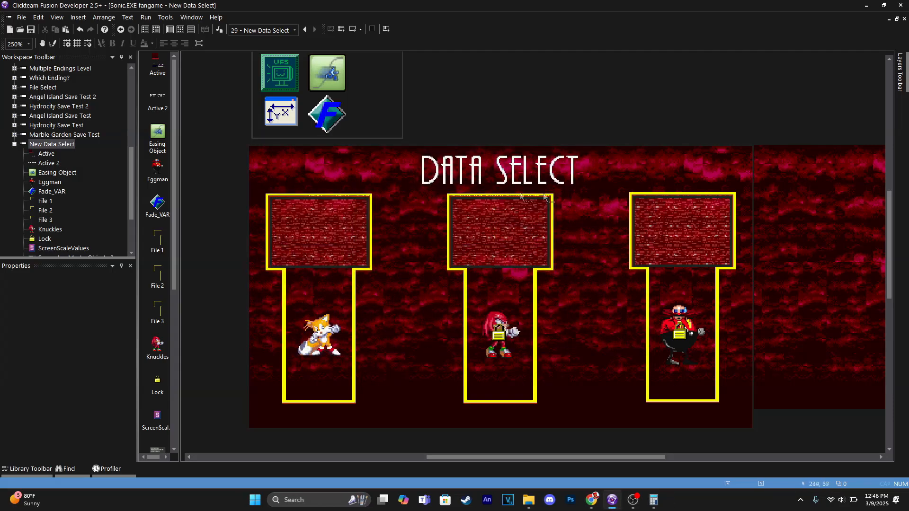
Step: Copy the tall red selection border from the sprite sheet in the Active object and close its image editor
{"action": "middle_click_drag", "start_coordinate": [805, 148], "coordinate": [342, 459]}
{"action": "double_click", "coordinate": [648, 161]}
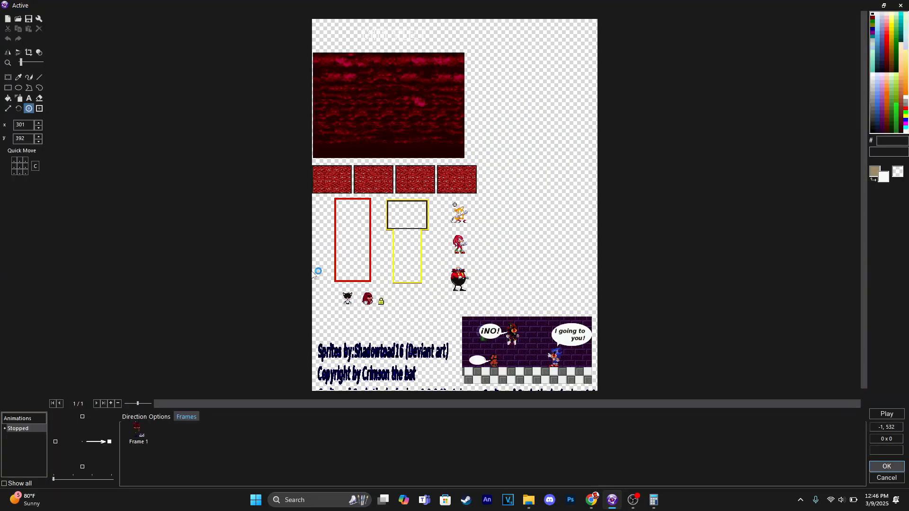
{"action": "scroll", "coordinate": [288, 233], "scroll_direction": "up", "scroll_amount": 1}
{"action": "left_click", "coordinate": [7, 77]}
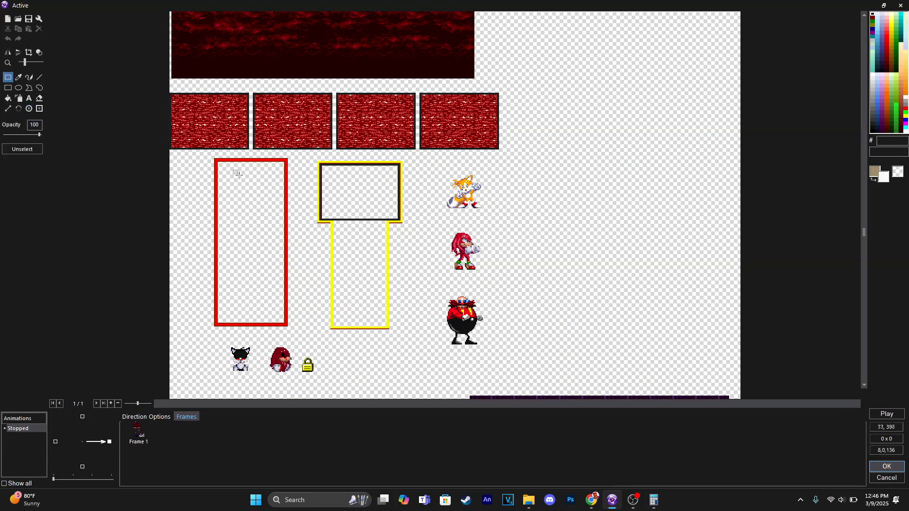
{"action": "mouse_move", "coordinate": [208, 157]}
{"action": "left_mouse_down"}
{"action": "mouse_move", "coordinate": [311, 290]}
{"action": "mouse_move", "coordinate": [299, 331]}
{"action": "left_mouse_up"}
{"action": "key", "text": "ctrl+c"}
{"action": "left_click", "coordinate": [506, 232]}
{"action": "left_click", "coordinate": [882, 469]}
{"action": "middle_click_drag", "start_coordinate": [426, 337], "coordinate": [658, 246]}
{"action": "middle_click_drag", "start_coordinate": [350, 303], "coordinate": [543, 164]}
{"action": "double_click", "coordinate": [458, 93]}
{"action": "double_click", "coordinate": [175, 71]}
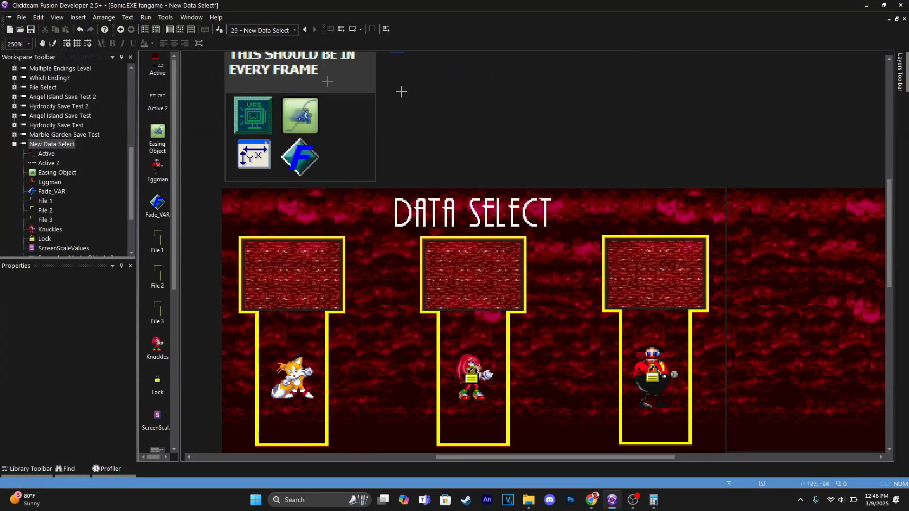
{"action": "left_click", "coordinate": [432, 105]}
{"action": "key", "text": "Delete"}
Step: Insert a new Active object above the Data Select frame and paste the red border into it, enlarging the canvas to fit
{"action": "double_click", "coordinate": [444, 116]}
{"action": "double_click", "coordinate": [144, 76]}
{"action": "left_click", "coordinate": [538, 173]}
{"action": "left_click_drag", "start_coordinate": [538, 172], "coordinate": [491, 132]}
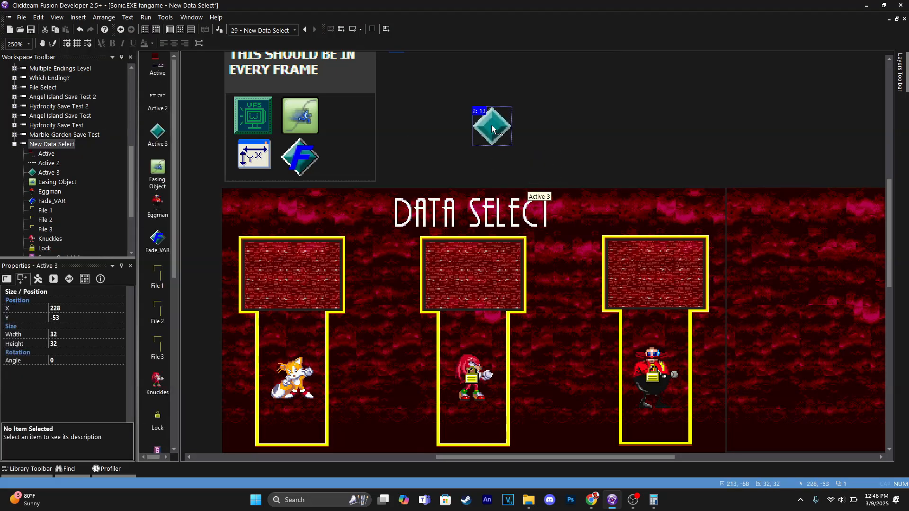
{"action": "double_click", "coordinate": [491, 132]}
{"action": "key", "text": "ctrl+v"}
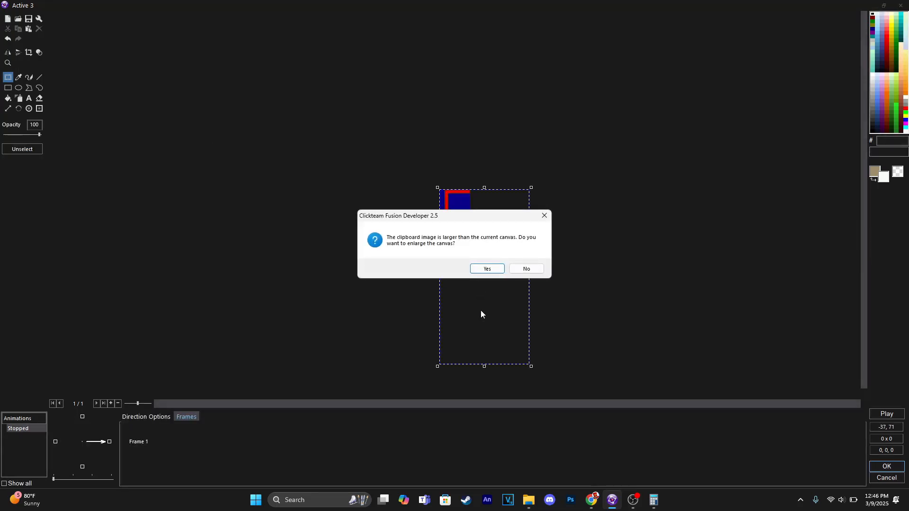
{"action": "left_click", "coordinate": [486, 268]}
Step: Make the red border's blue background transparent, crop the image, centre its hot spot, and confirm the edit
{"action": "left_click", "coordinate": [38, 51]}
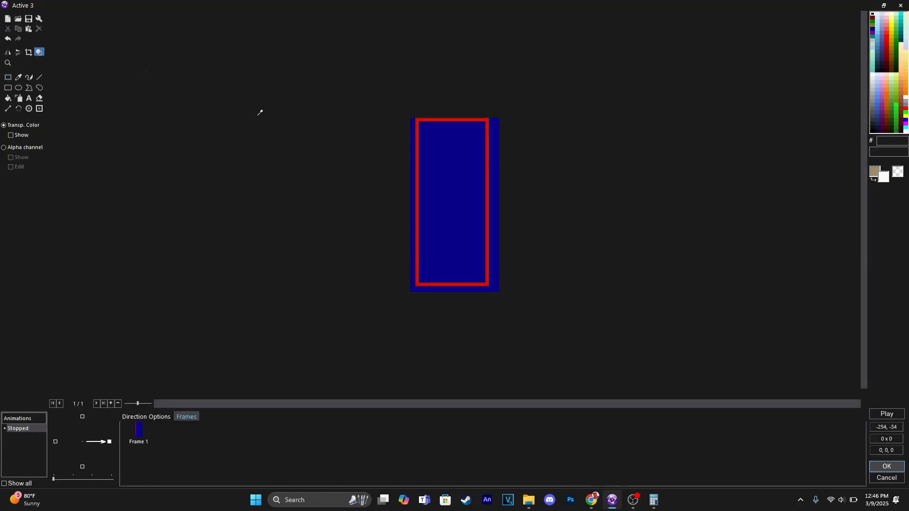
{"action": "left_click", "coordinate": [464, 161]}
{"action": "left_click", "coordinate": [28, 52]}
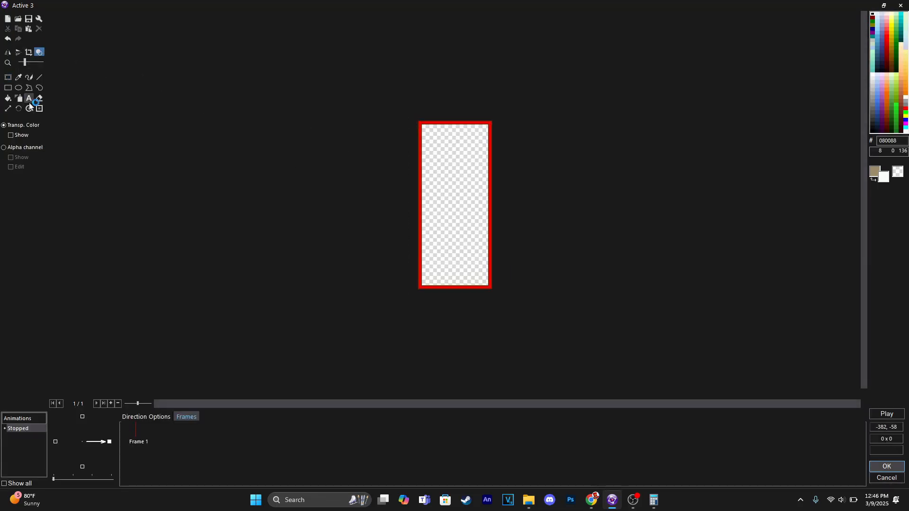
{"action": "left_click", "coordinate": [29, 109]}
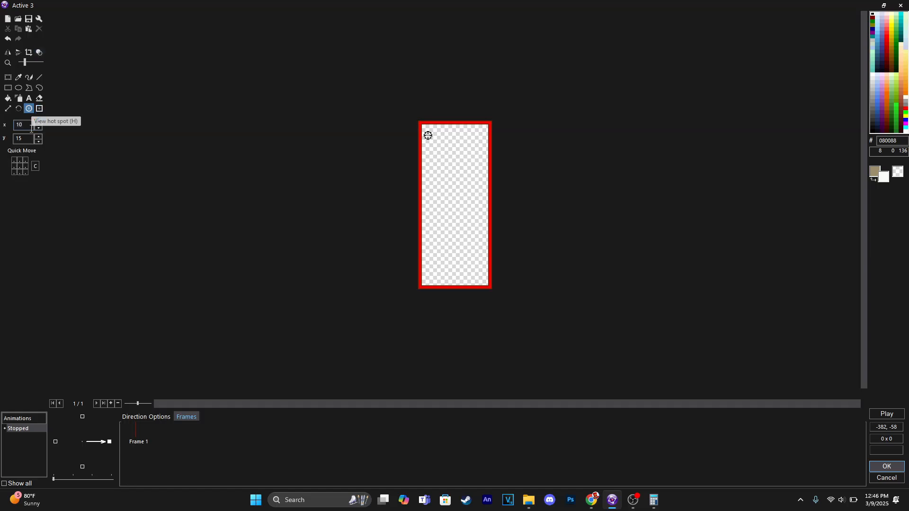
{"action": "left_click", "coordinate": [875, 465]}
Step: Rename the red border object to Selection
{"action": "middle_click_drag", "start_coordinate": [530, 315], "coordinate": [556, 287]}
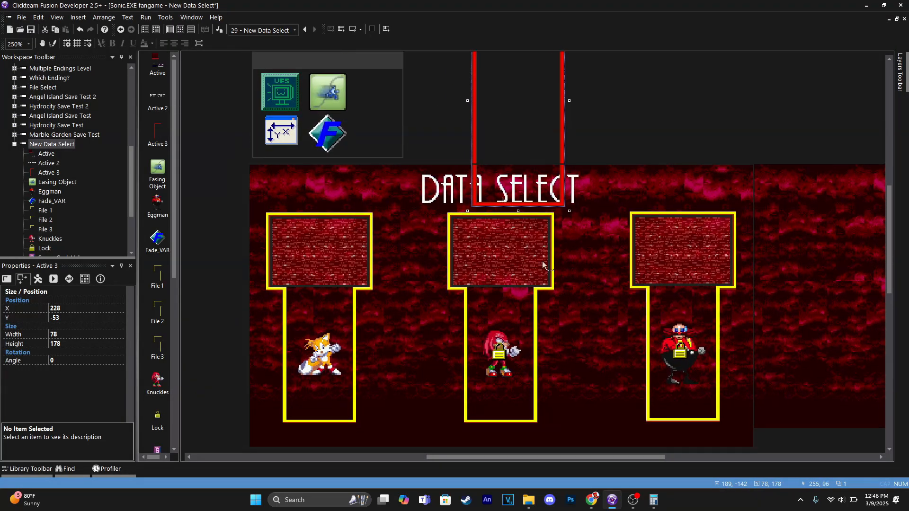
{"action": "right_click", "coordinate": [475, 118]}
{"action": "left_click", "coordinate": [509, 152]}
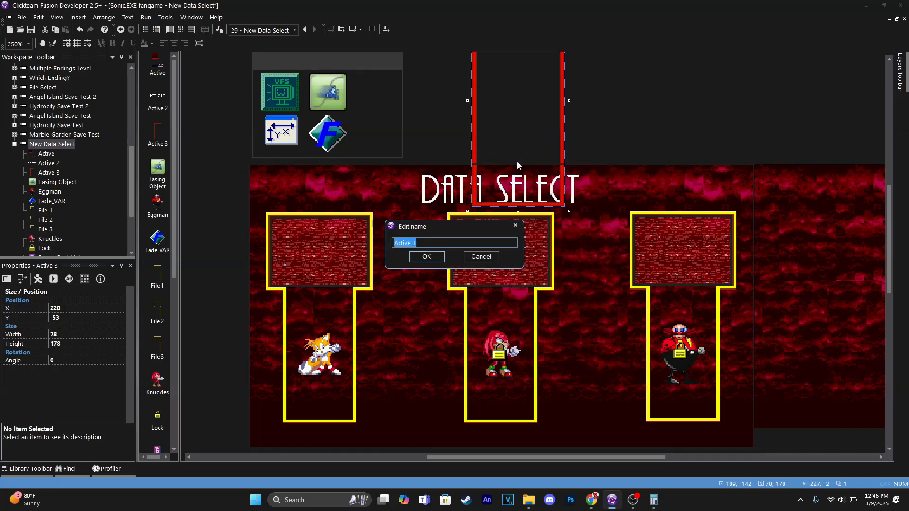
{"action": "type", "text": "Selection"}
{"action": "key", "text": "Return"}
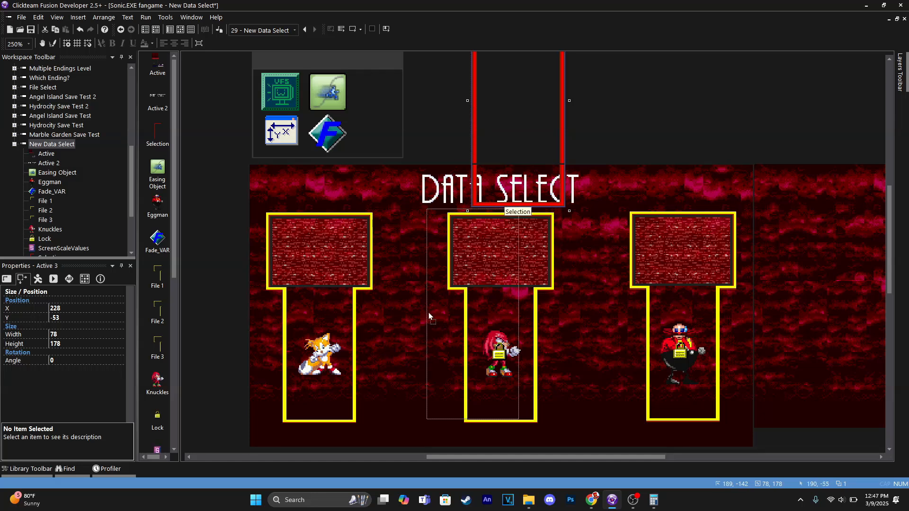
Step: Place the Selection border over the File 1 slot around Tails, nudging it to X 60, Y 130
{"action": "left_click_drag", "start_coordinate": [275, 319], "coordinate": [275, 319]}
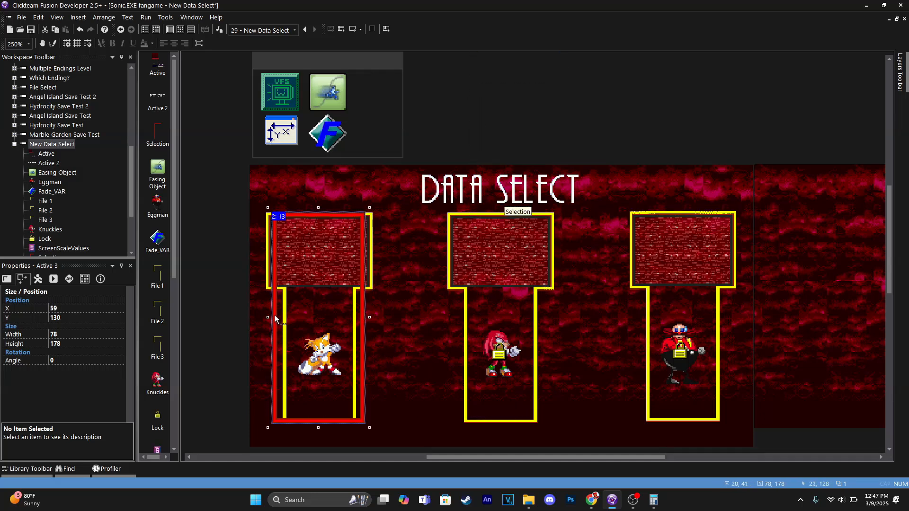
{"action": "key", "text": "Right"}
{"action": "key", "text": "Up"}
{"action": "key", "text": "Up"}
{"action": "key", "text": "Down"}
{"action": "key", "text": "Down"}
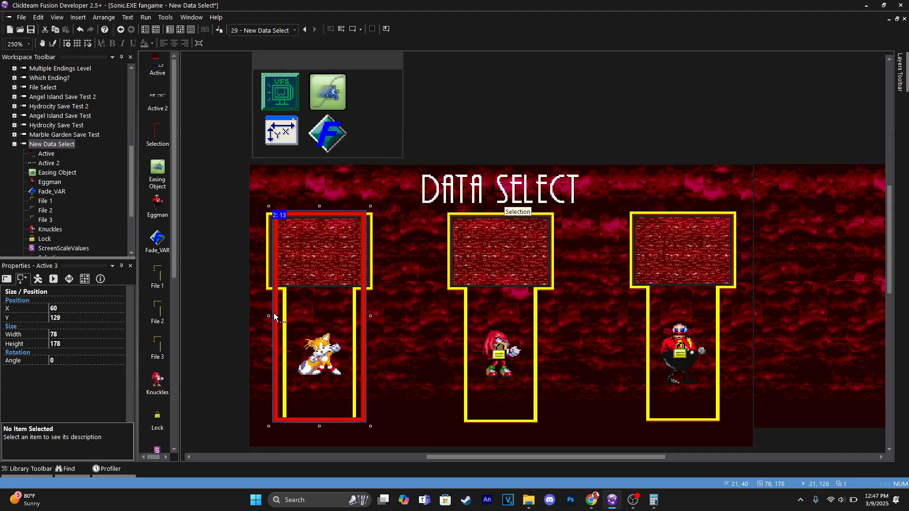
{"action": "left_click", "coordinate": [237, 301]}
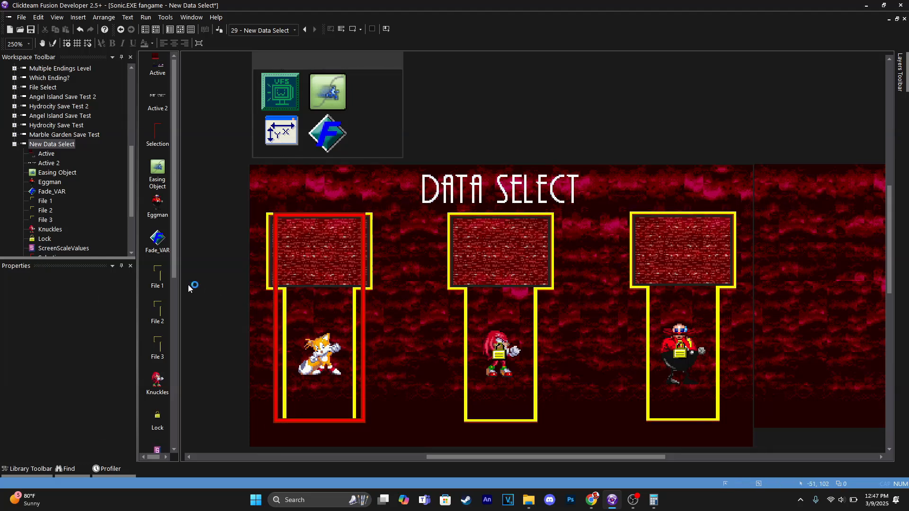
Step: Rename the Selection border's Alterable Value A to Pos and set its value to 1
{"action": "left_click", "coordinate": [274, 308]}
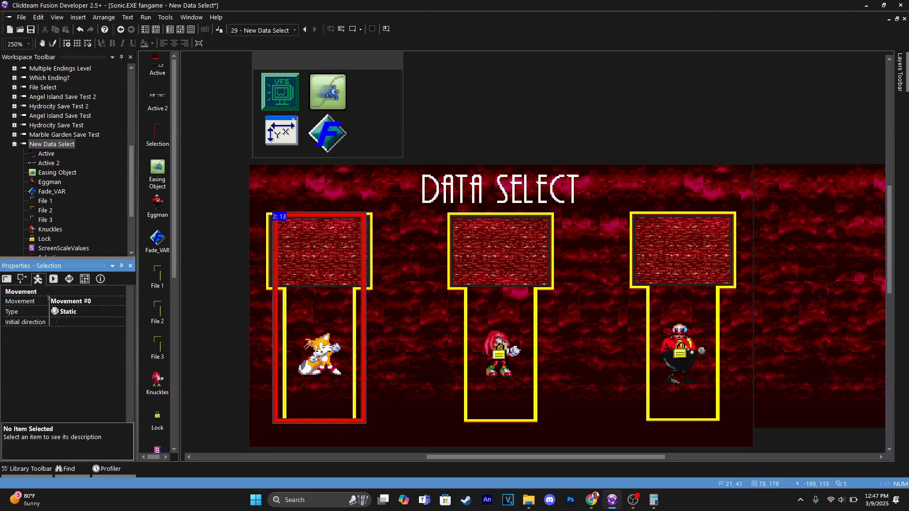
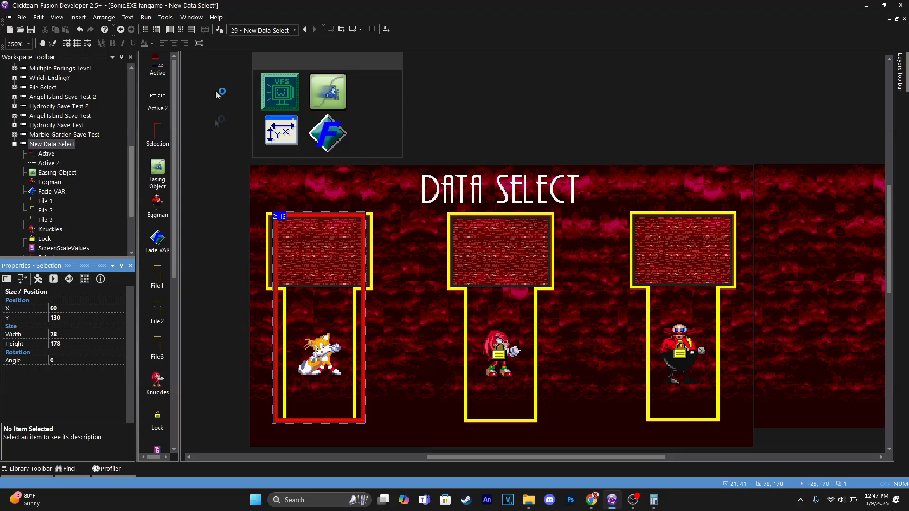
{"action": "left_click", "coordinate": [39, 280]}
{"action": "left_click", "coordinate": [69, 279]}
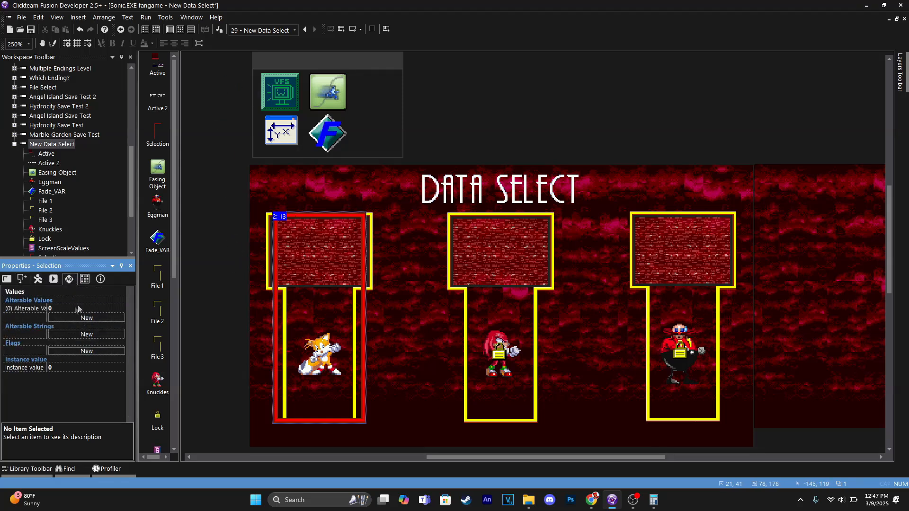
{"action": "double_click", "coordinate": [17, 311]}
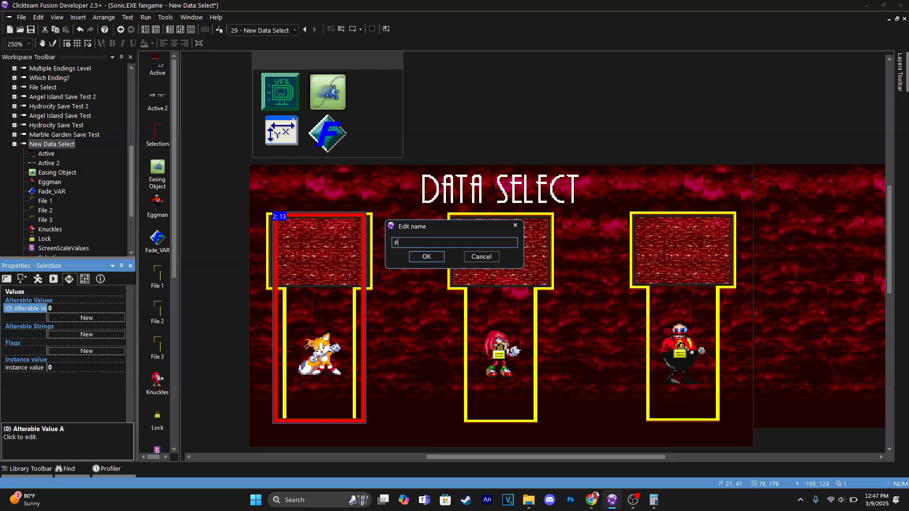
{"action": "type", "text": "Pos"}
{"action": "key", "text": "Return"}
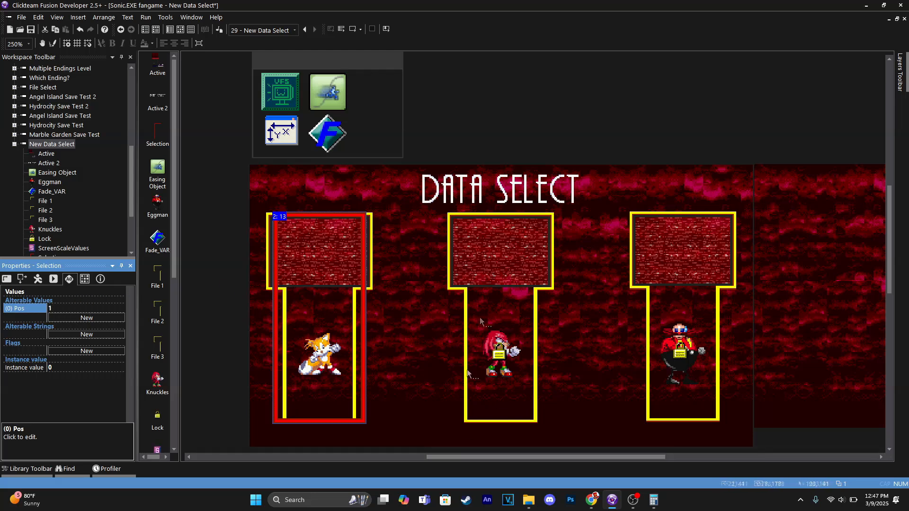
Step: In the event editor, duplicate the "Infinite scrolling sky" comment below the existing events and change its text to "Selection"
{"action": "left_click", "coordinate": [181, 29]}
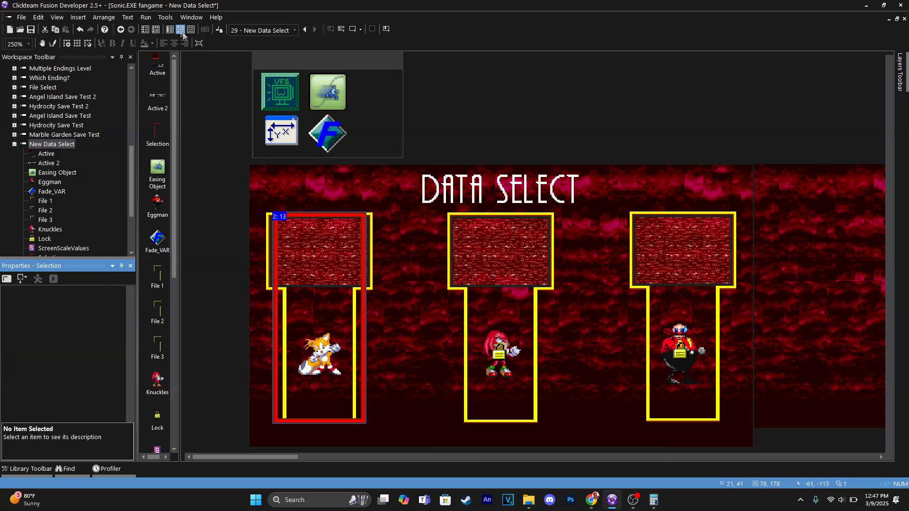
{"action": "left_click", "coordinate": [219, 101]}
{"action": "key", "text": "ctrl+v"}
{"action": "double_click", "coordinate": [218, 102]}
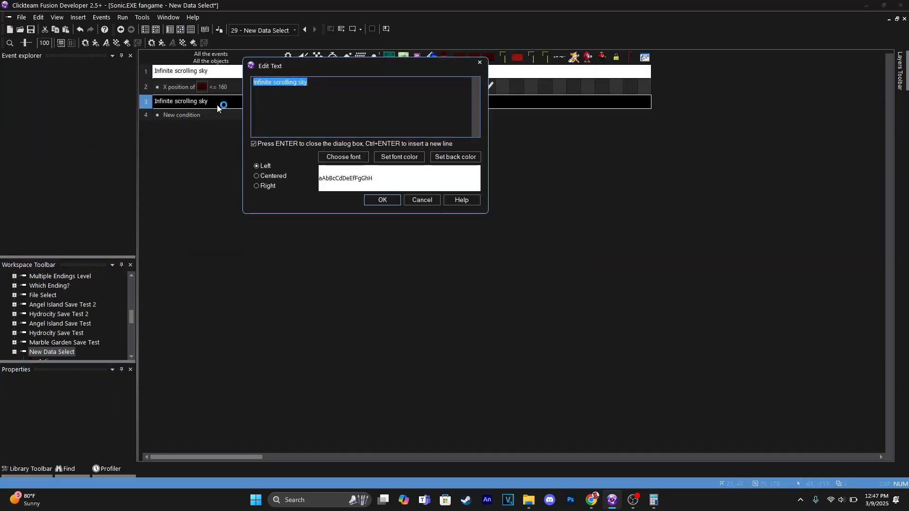
{"action": "type", "text": "Selection"}
{"action": "key", "text": "Return"}
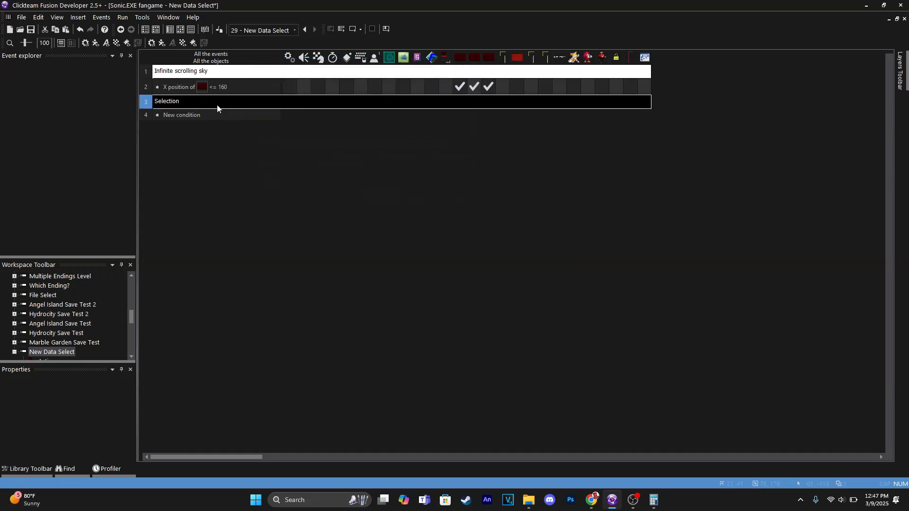
Step: Under the Selection comment, add a condition comparing the Selection object's Pos value as equal to 1
{"action": "left_click", "coordinate": [180, 115]}
{"action": "left_click", "coordinate": [187, 98]}
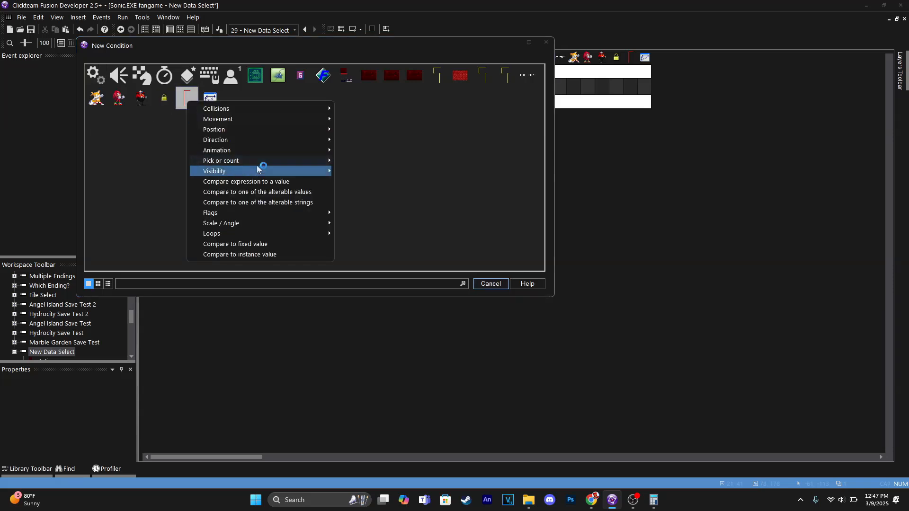
{"action": "left_click", "coordinate": [288, 191]}
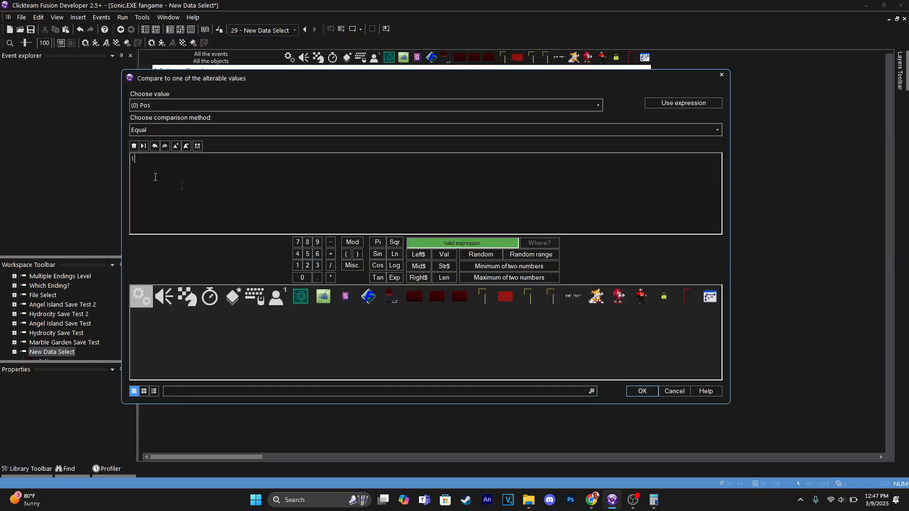
{"action": "key", "text": "Return"}
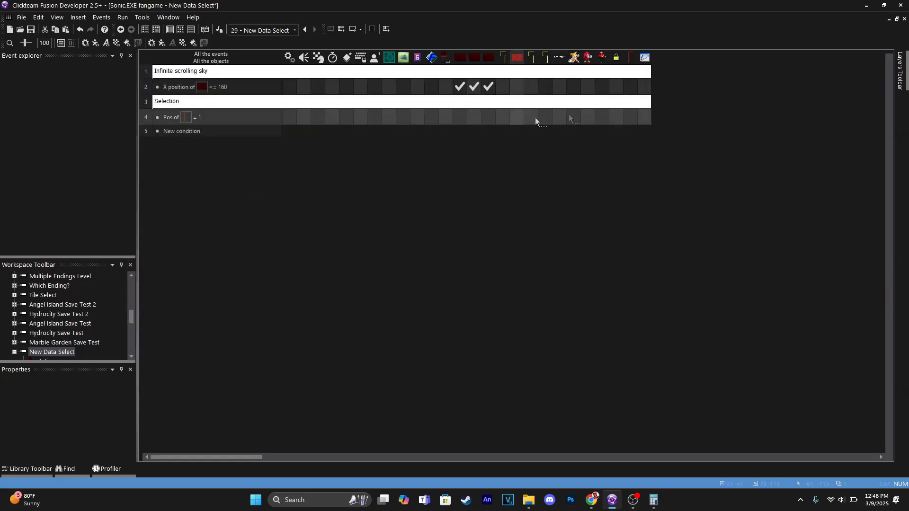
Step: In the Pos = 1 event, add an action setting the Selection object's X coordinate to 60
{"action": "left_click", "coordinate": [633, 121]}
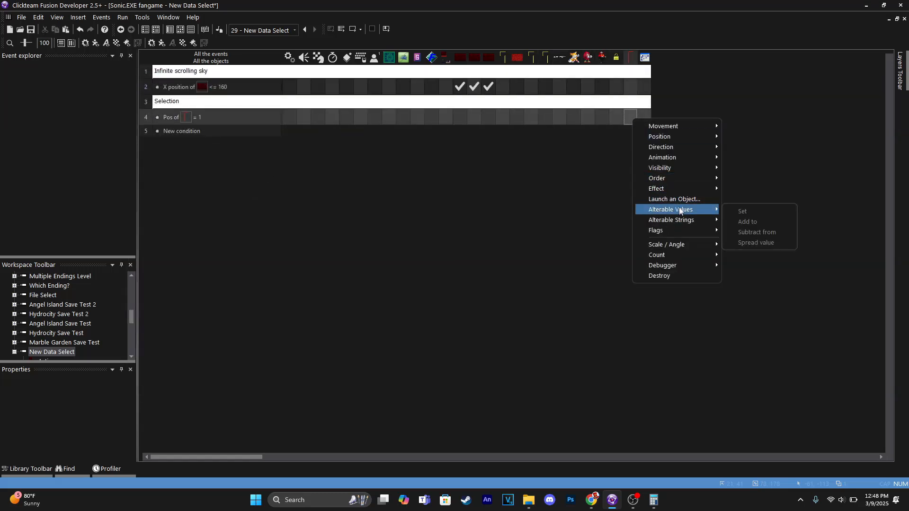
{"action": "mouse_move", "coordinate": [686, 137]}
{"action": "left_click", "coordinate": [747, 160]}
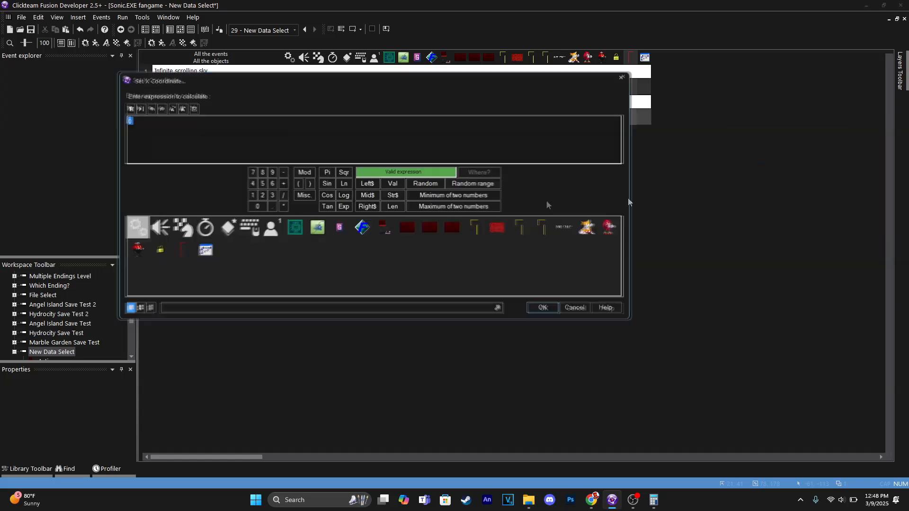
{"action": "key", "text": "Return"}
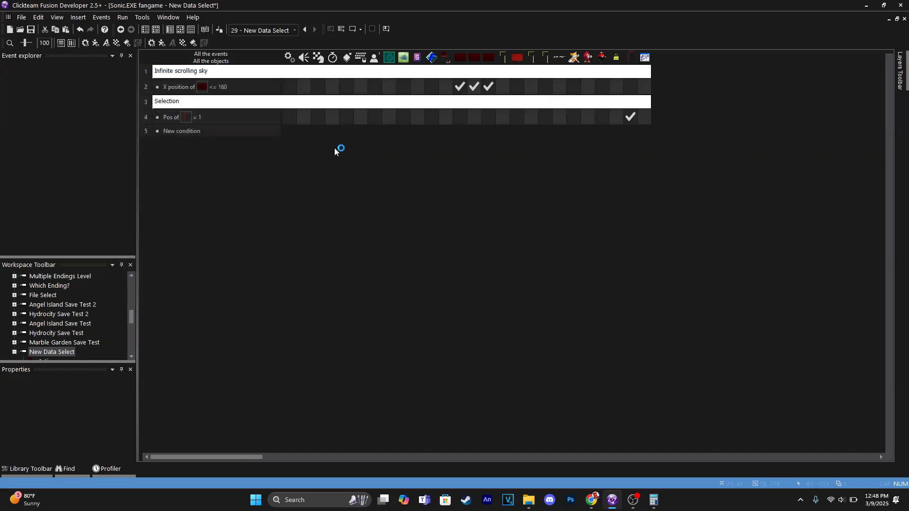
Step: Duplicate the Pos = 1 event twice and change the copies' conditions to Pos = 2 and Pos = 3
{"action": "left_click", "coordinate": [144, 116]}
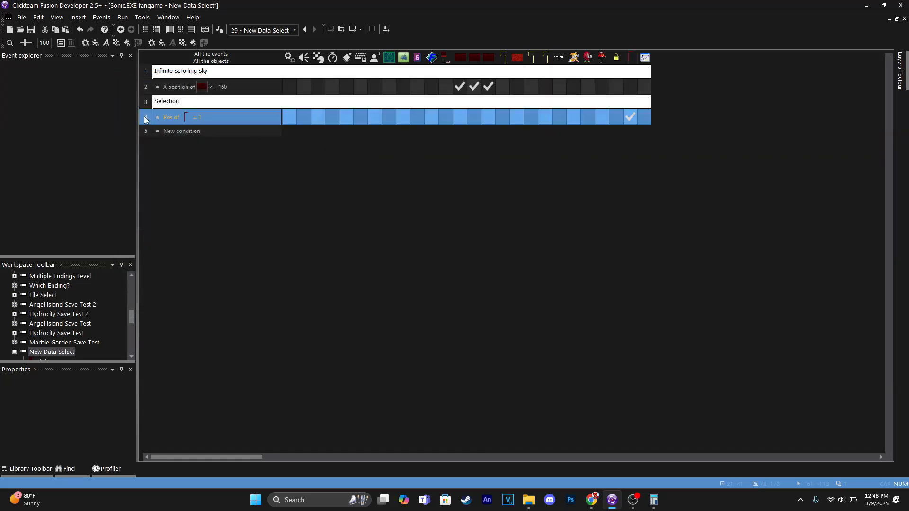
{"action": "key", "text": "ctrl+c"}
{"action": "key", "text": "ctrl+v"}
{"action": "key", "text": "ctrl+v"}
{"action": "double_click", "coordinate": [198, 137]}
{"action": "type", "text": "2"}
{"action": "key", "text": "Return"}
{"action": "double_click", "coordinate": [200, 148]}
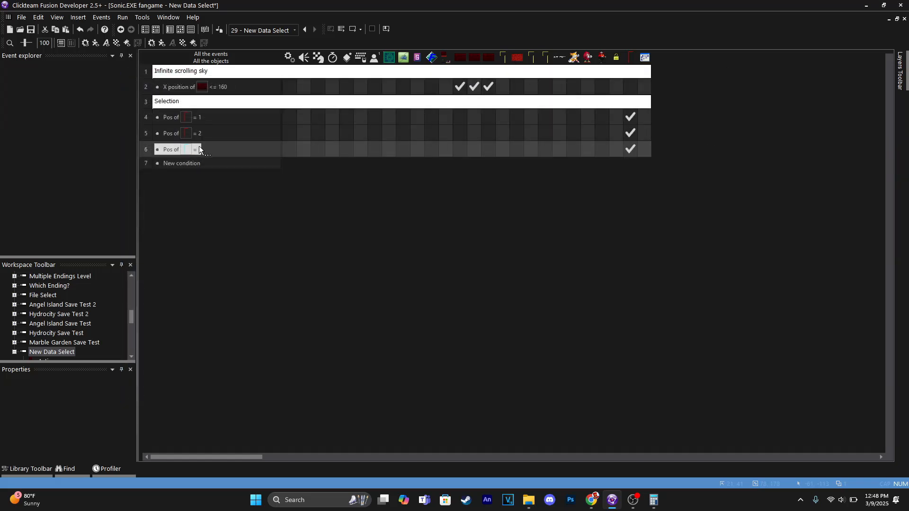
{"action": "type", "text": "3"}
{"action": "key", "text": "Return"}
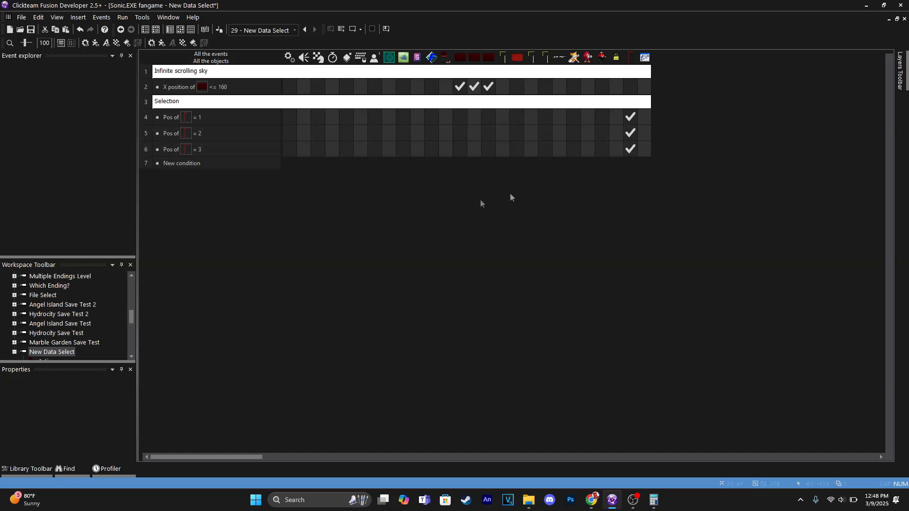
Step: Edit the Selection object's X coordinate actions in the Pos = 2 and Pos = 3 events for the second and third slots
{"action": "right_click", "coordinate": [630, 134]}
{"action": "left_click", "coordinate": [661, 300]}
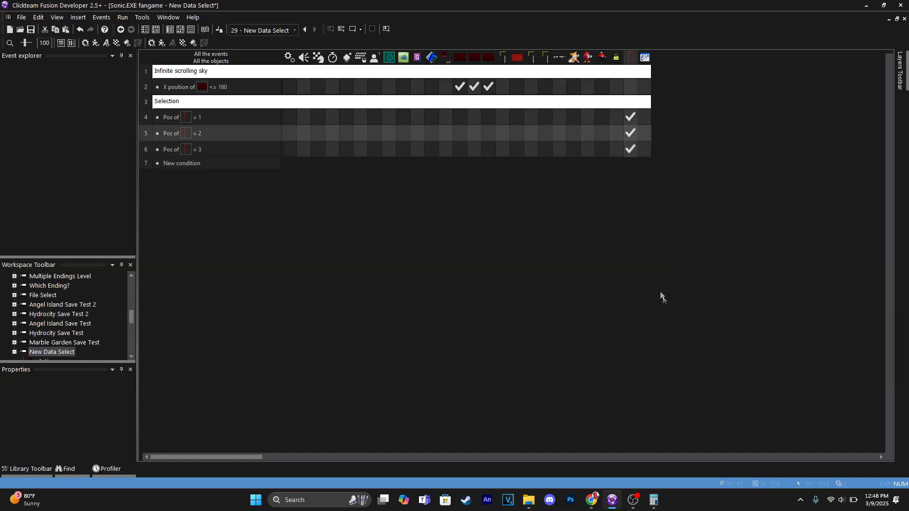
{"action": "key", "text": "Return"}
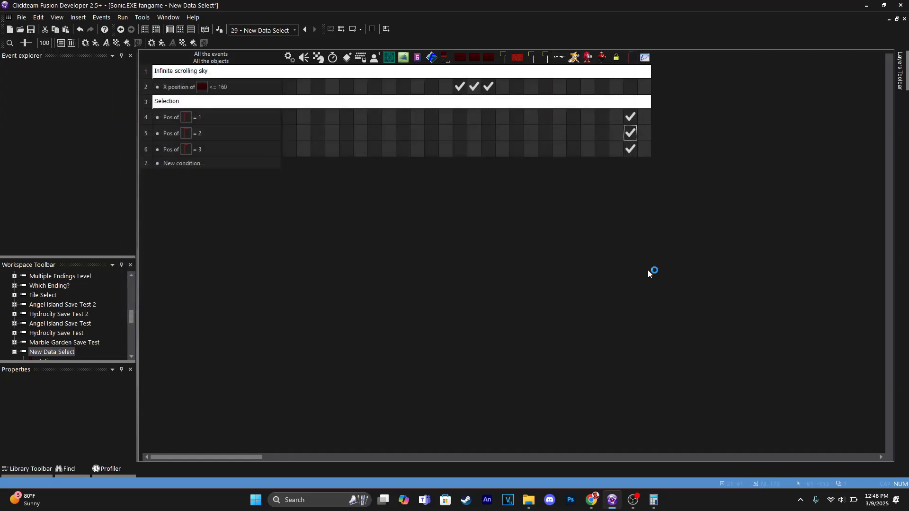
{"action": "right_click", "coordinate": [630, 149]}
{"action": "left_click", "coordinate": [658, 322]}
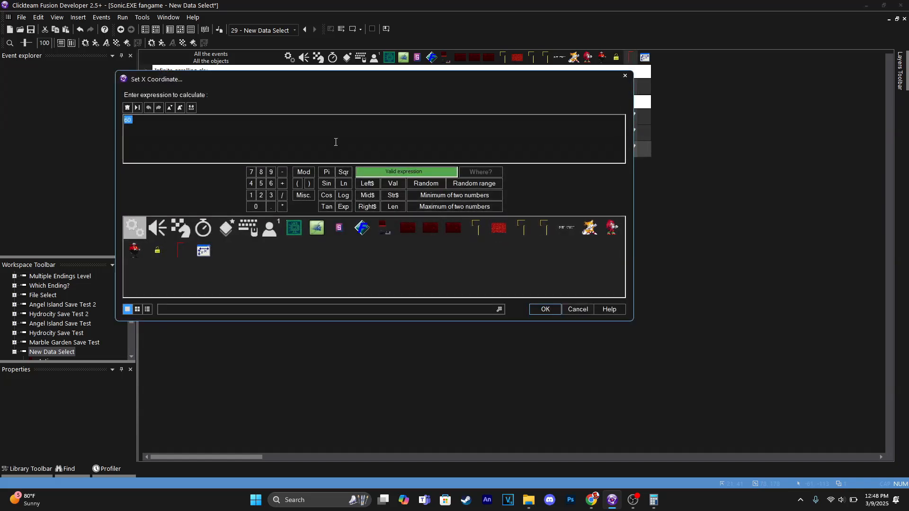
{"action": "key", "text": "Return"}
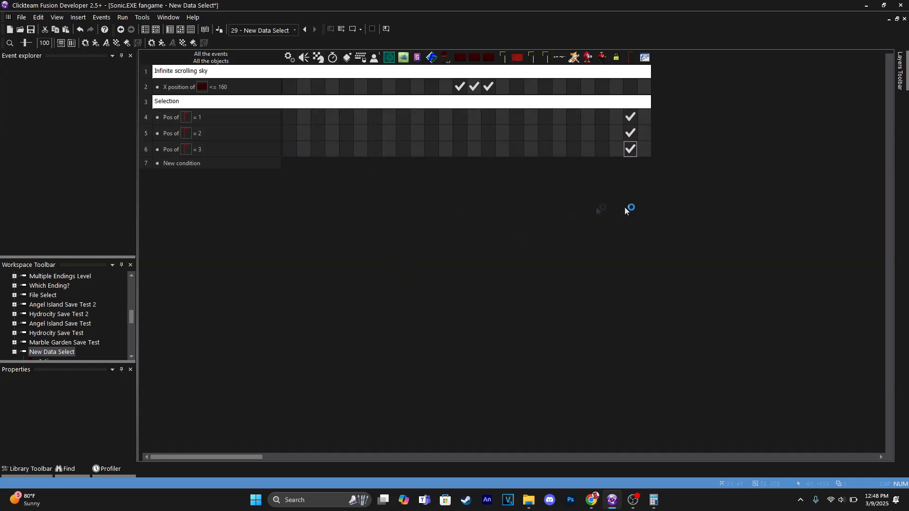
Step: Test-run the frame to check the Selection border's placement, close the test, and return to the frame layout
{"action": "left_click", "coordinate": [352, 29]}
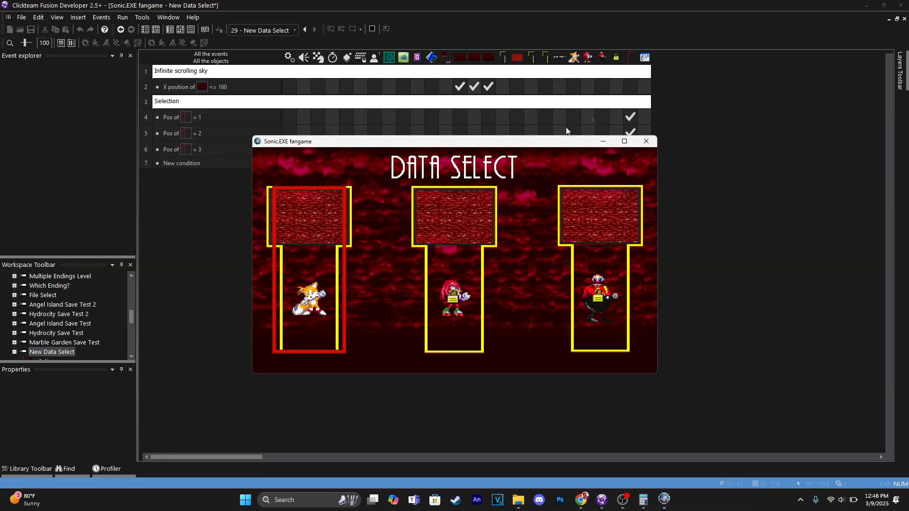
{"action": "left_click", "coordinate": [641, 142]}
{"action": "left_click", "coordinate": [171, 29]}
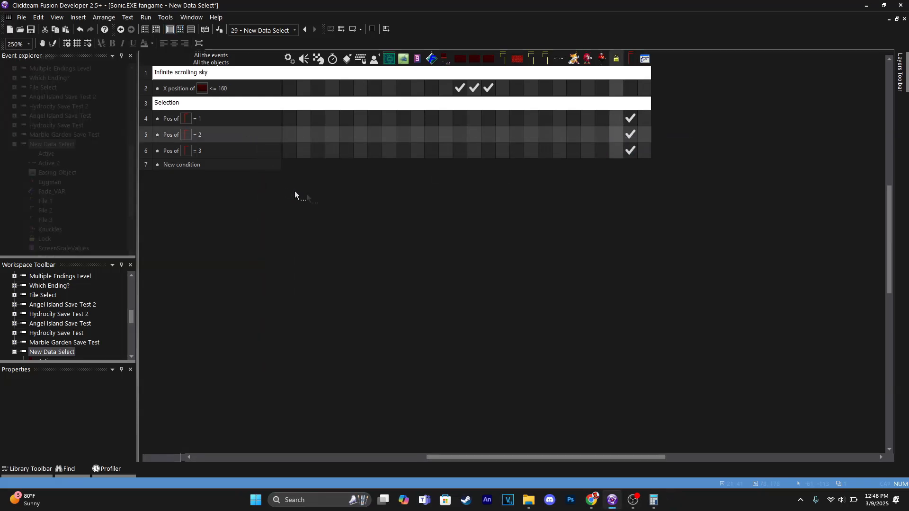
Step: Open the Selection border's animation, add a second frame, and erase the red border from it
{"action": "double_click", "coordinate": [359, 214]}
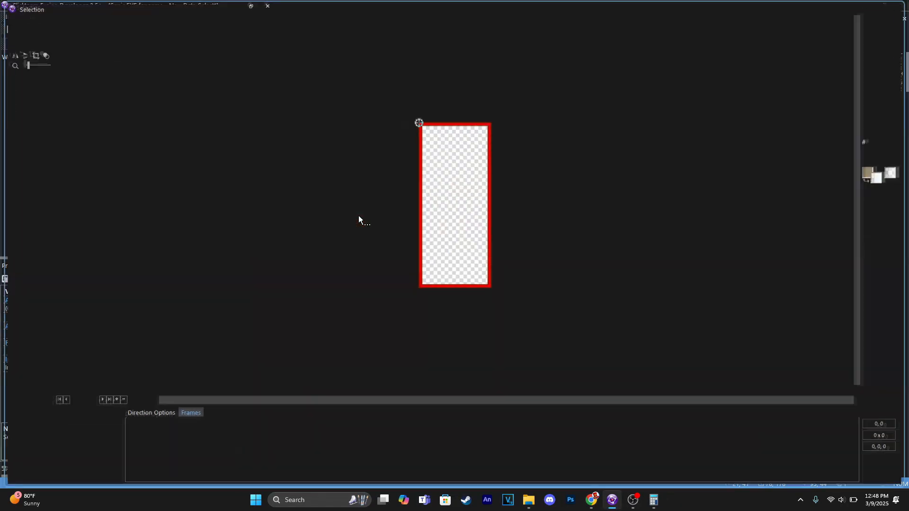
{"action": "left_click", "coordinate": [142, 438]}
{"action": "left_click", "coordinate": [173, 436]}
{"action": "left_click", "coordinate": [174, 240]}
{"action": "left_click", "coordinate": [9, 77]}
{"action": "left_click_drag", "start_coordinate": [368, 78], "coordinate": [625, 357]}
{"action": "key", "text": "Delete"}
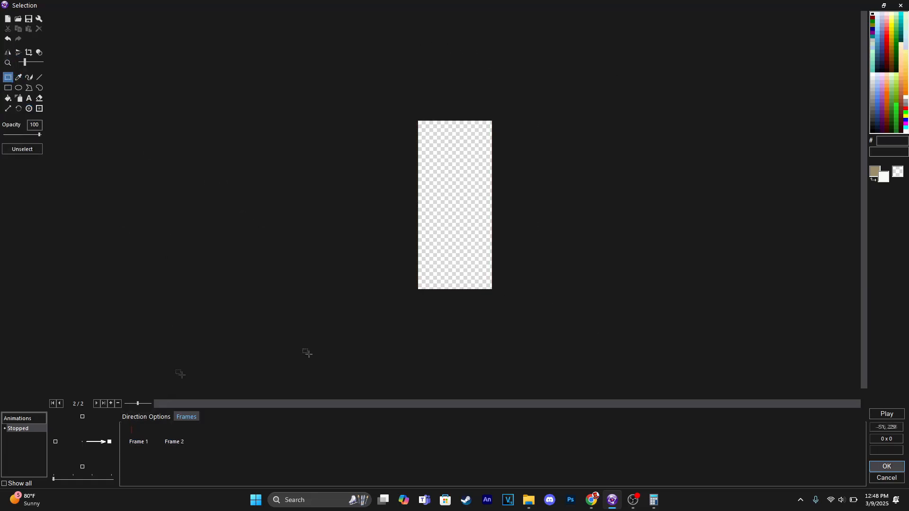
Step: Centre the empty second frame's hot spot at X 39, Y 89 to match the first frame
{"action": "left_click", "coordinate": [122, 442]}
{"action": "left_click", "coordinate": [32, 110]}
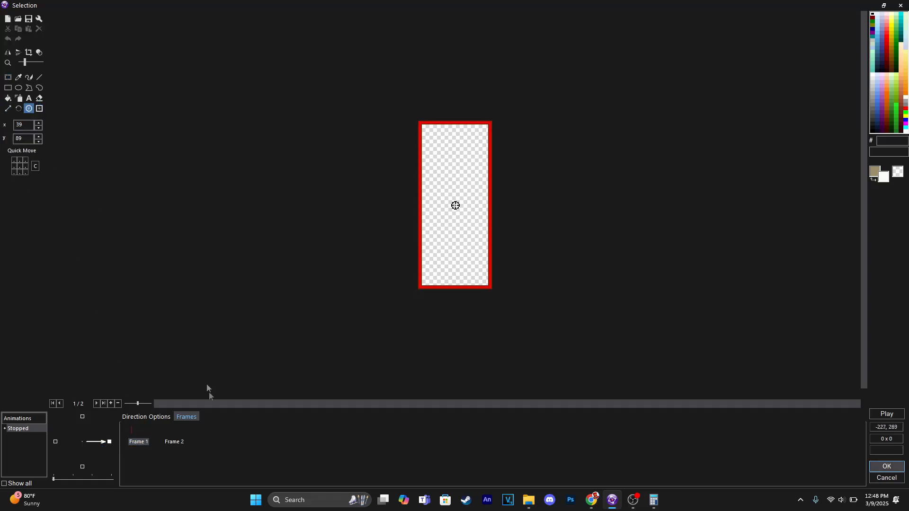
{"action": "left_click", "coordinate": [168, 443]}
{"action": "left_click", "coordinate": [21, 168]}
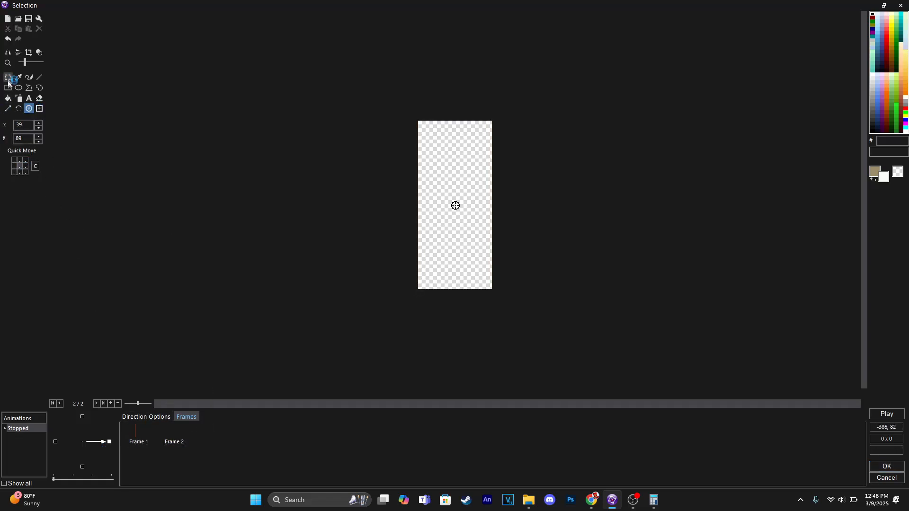
Step: Make the Selection animation loop, set its speed to 25, and preview the blinking
{"action": "left_click", "coordinate": [8, 77]}
{"action": "left_click", "coordinate": [146, 434]}
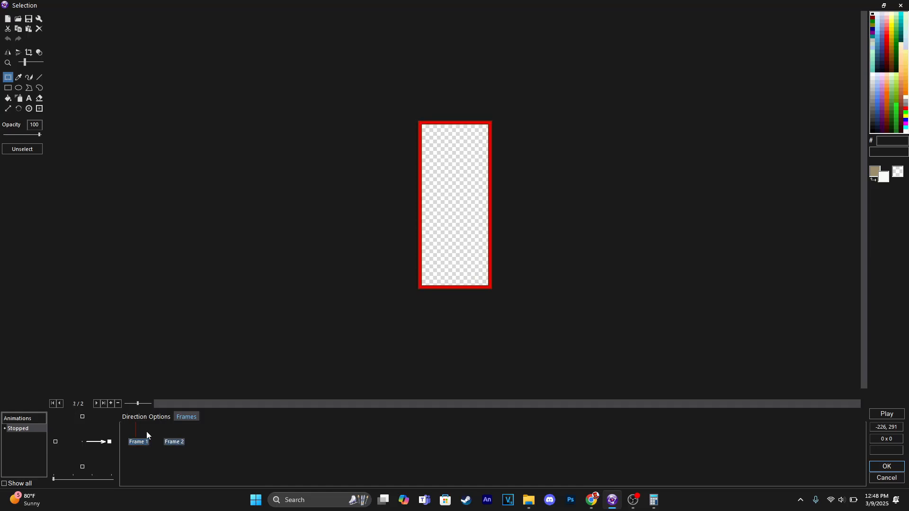
{"action": "left_click", "coordinate": [147, 417]}
{"action": "left_click", "coordinate": [208, 445]}
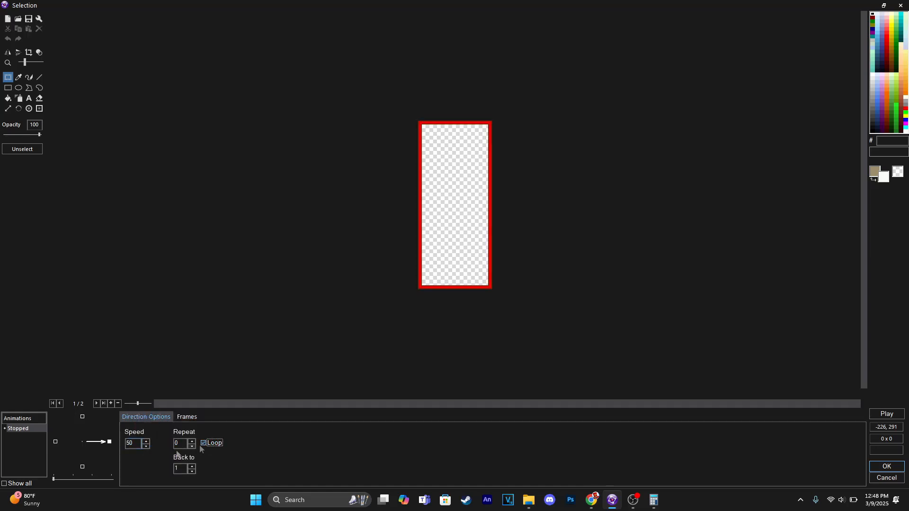
{"action": "type", "text": "25"}
{"action": "left_click", "coordinate": [884, 414]}
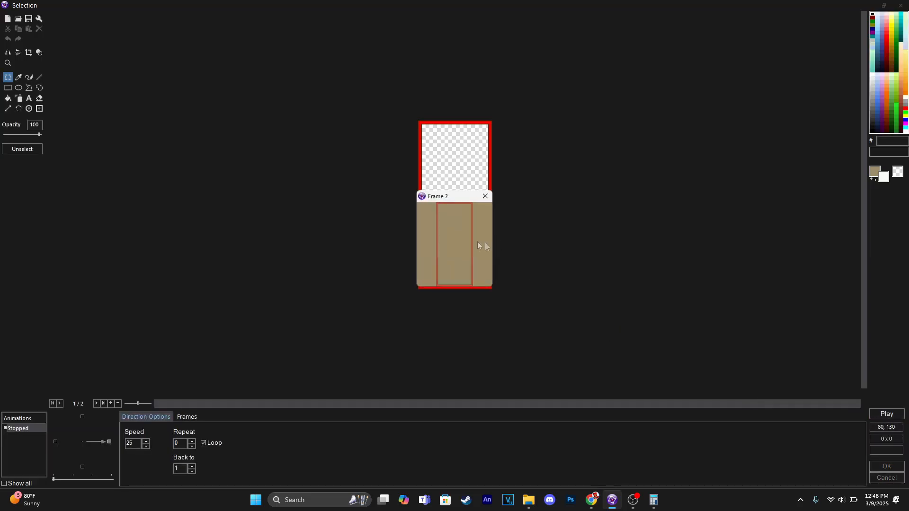
{"action": "left_click", "coordinate": [486, 197]}
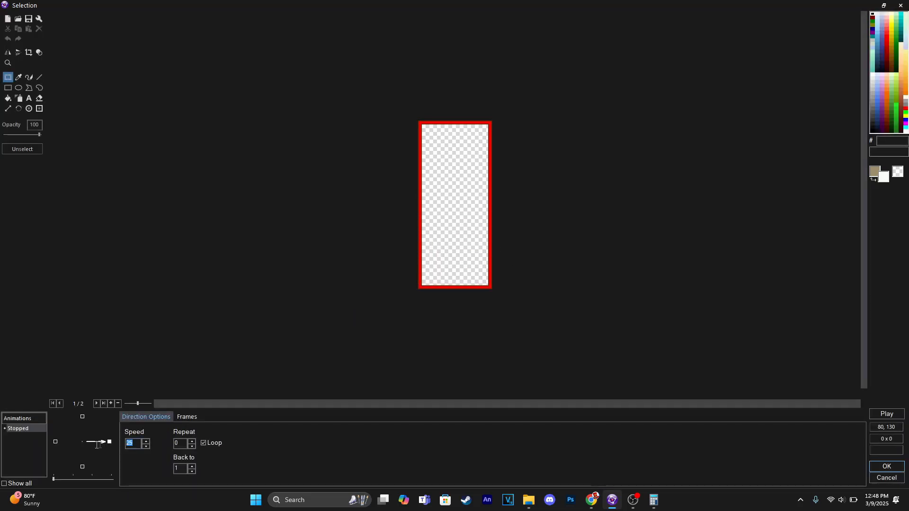
Step: Set the Selection animation's speed to 15, preview it, and confirm the animation edit
{"action": "type", "text": "15"}
{"action": "left_click", "coordinate": [886, 414]}
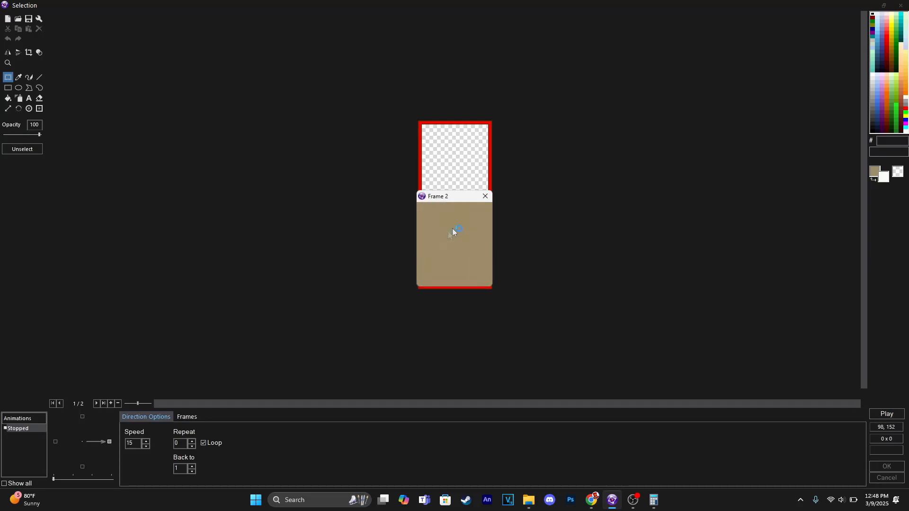
{"action": "left_click", "coordinate": [485, 196]}
{"action": "left_click", "coordinate": [886, 466]}
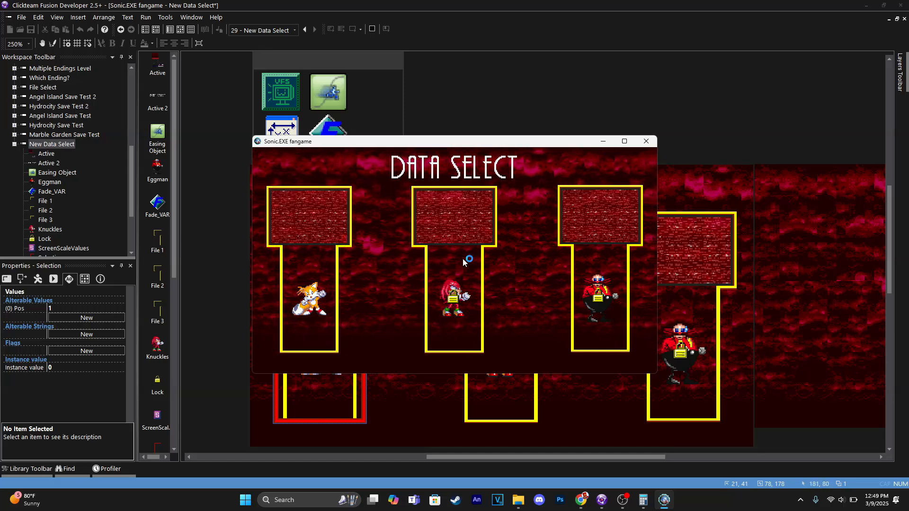
Step: Check the blinking border in the running frame, close the test, and return to the event editor
{"action": "left_click", "coordinate": [645, 141]}
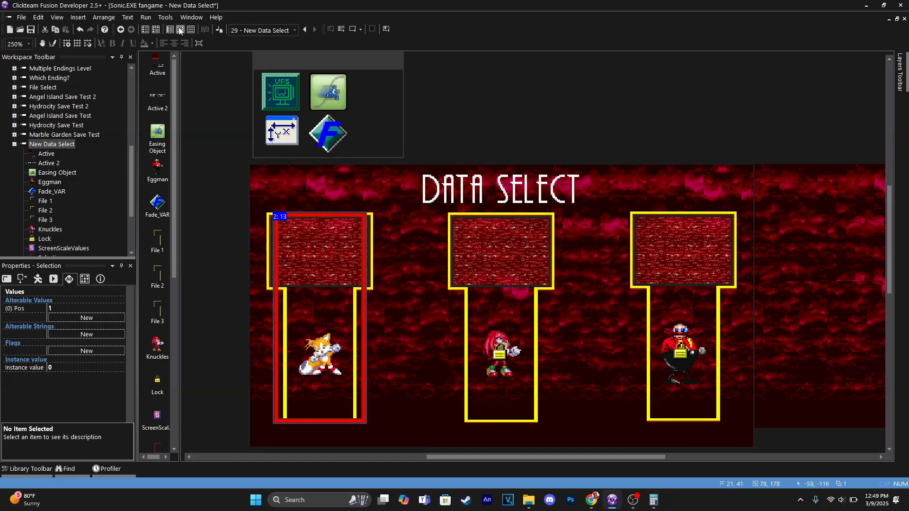
{"action": "left_click", "coordinate": [181, 29]}
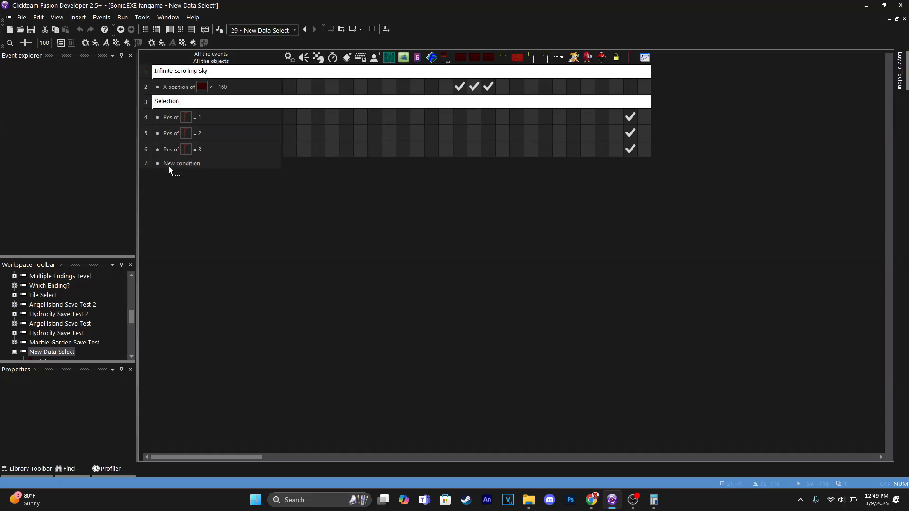
Step: Add an event that adds 1 to the Selection border's Pos value upon pressing "Right Arrow"
{"action": "double_click", "coordinate": [177, 163]}
{"action": "left_click", "coordinate": [210, 75]}
{"action": "mouse_move", "coordinate": [280, 82]}
{"action": "left_click", "coordinate": [336, 84]}
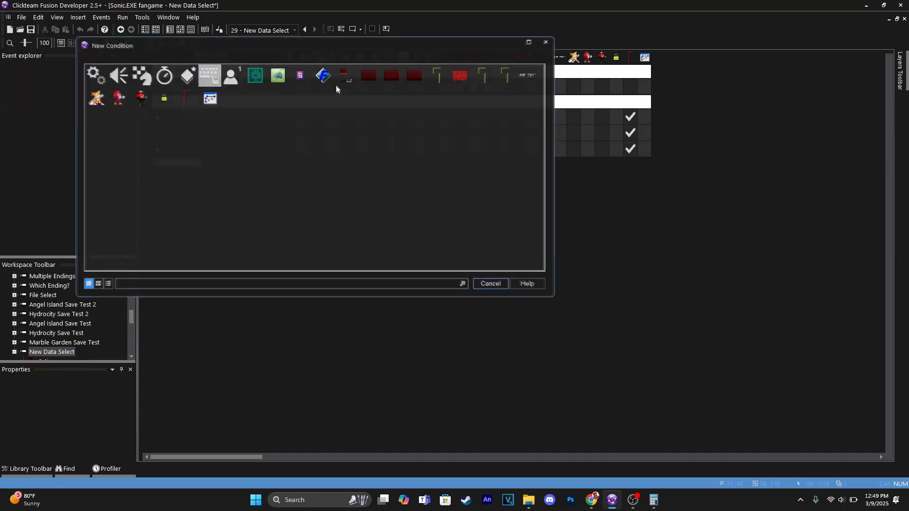
{"action": "key", "text": "Right"}
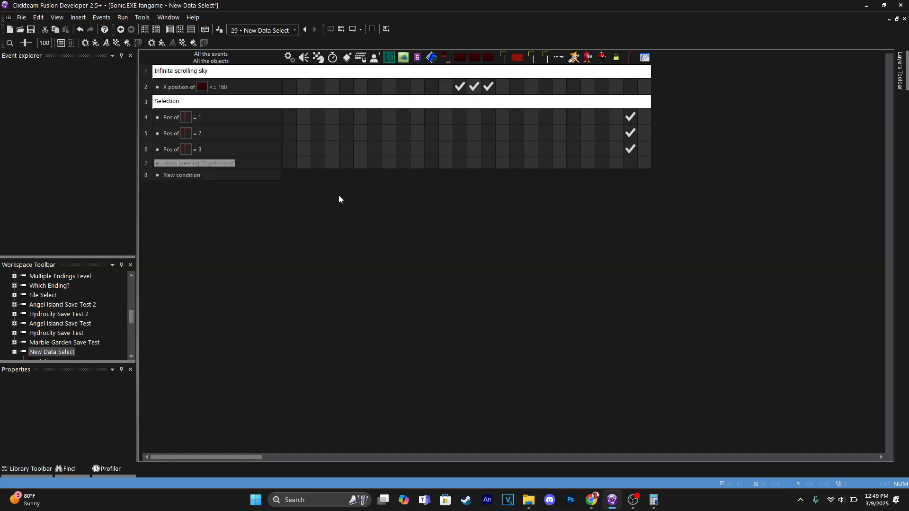
{"action": "right_click", "coordinate": [626, 159]}
{"action": "mouse_move", "coordinate": [672, 251]}
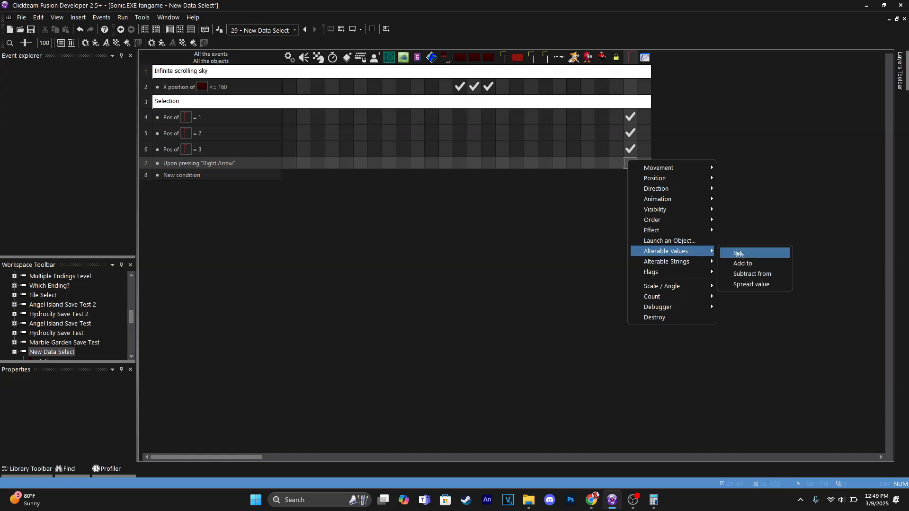
{"action": "left_click", "coordinate": [750, 263]}
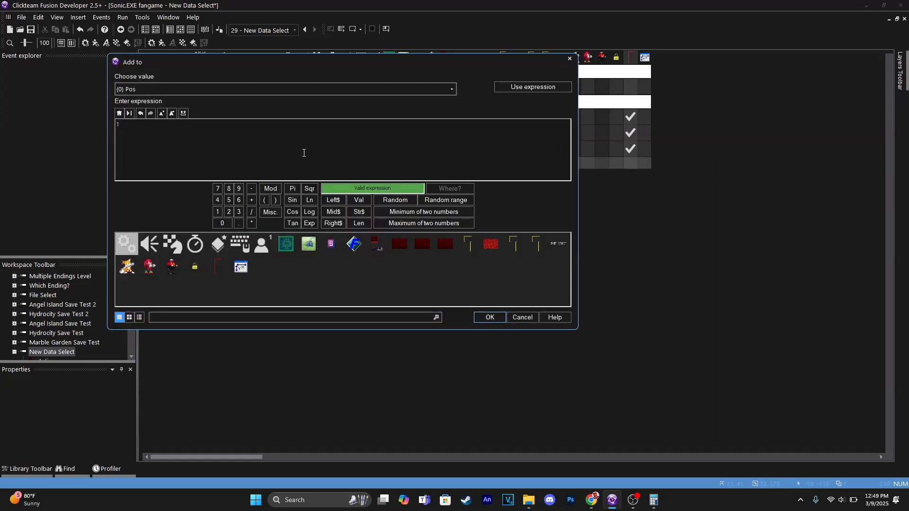
{"action": "key", "text": "Return"}
Step: Duplicate the "Right Arrow" event and change the copy's trigger to "Left Arrow"
{"action": "left_click", "coordinate": [146, 164]}
{"action": "key", "text": "ctrl+c"}
{"action": "key", "text": "ctrl+v"}
{"action": "double_click", "coordinate": [188, 176]}
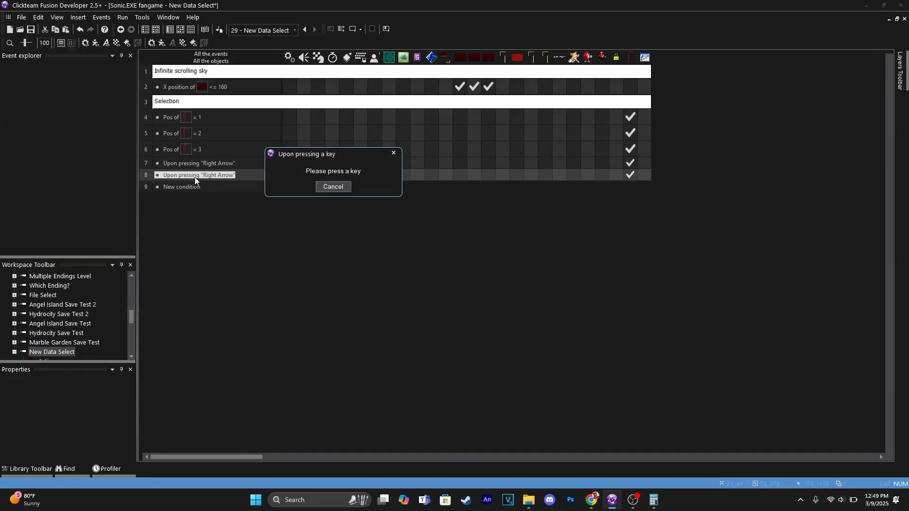
{"action": "key", "text": "Left"}
Step: Replace the "Left Arrow" event's action with subtracting 1 from Selection's Pos, and check the border in a test run
{"action": "right_click", "coordinate": [627, 175]}
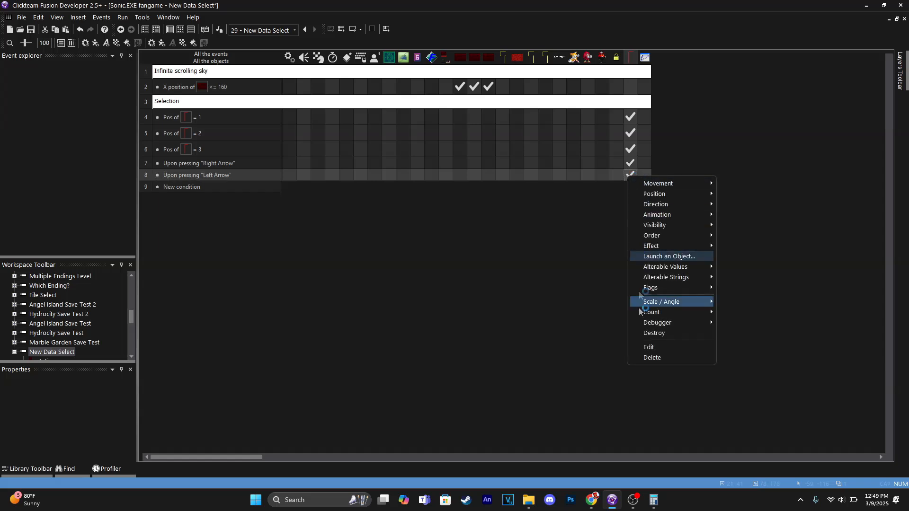
{"action": "left_click", "coordinate": [623, 321]}
{"action": "left_click", "coordinate": [629, 175]}
{"action": "mouse_move", "coordinate": [672, 264]}
{"action": "left_click", "coordinate": [753, 287]}
{"action": "type", "text": "1"}
{"action": "key", "text": "Return"}
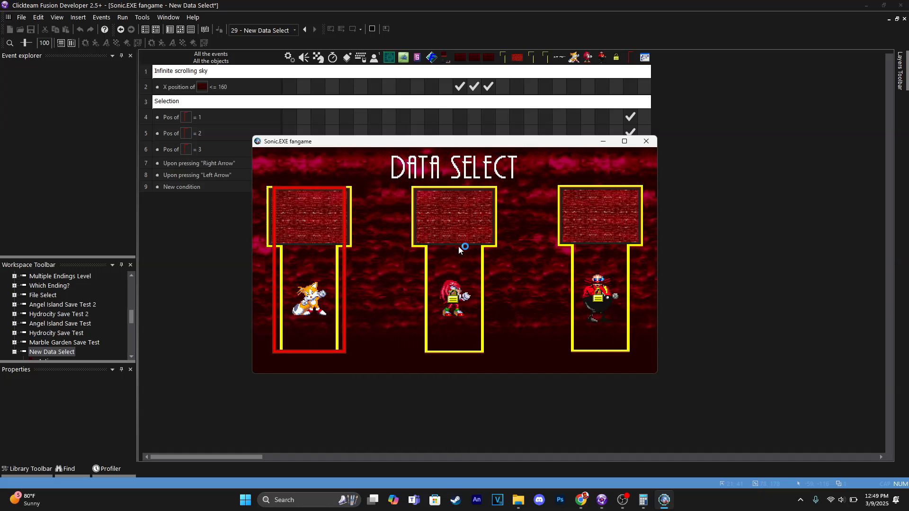
{"action": "left_click", "coordinate": [643, 141]}
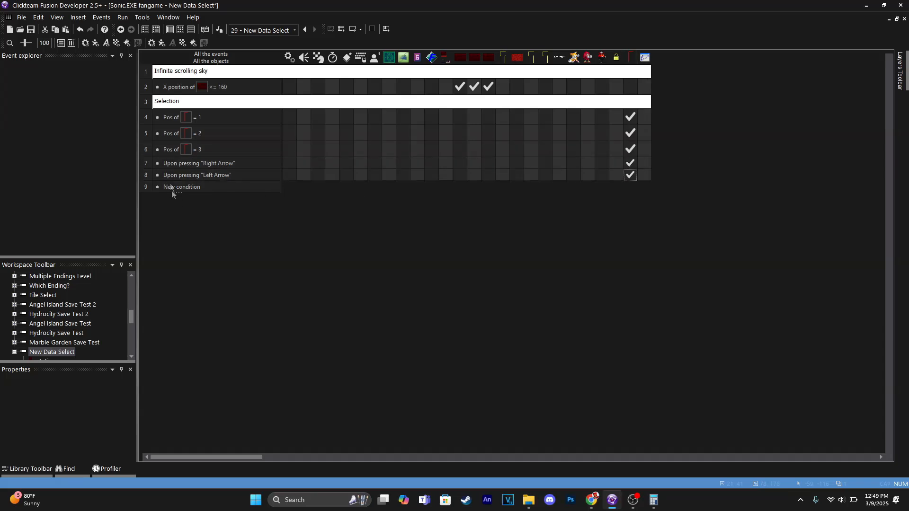
Step: Copy the Pos = 1 condition into a new event and change its comparison to lower or equal to 0
{"action": "left_click", "coordinate": [169, 118]}
{"action": "left_click_drag", "start_coordinate": [172, 192], "coordinate": [173, 189]}
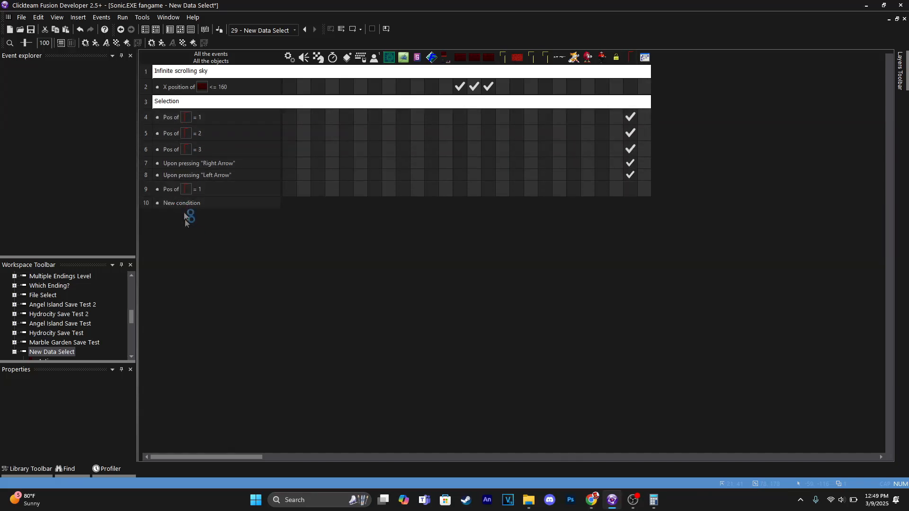
{"action": "double_click", "coordinate": [175, 184]}
{"action": "left_click", "coordinate": [180, 131]}
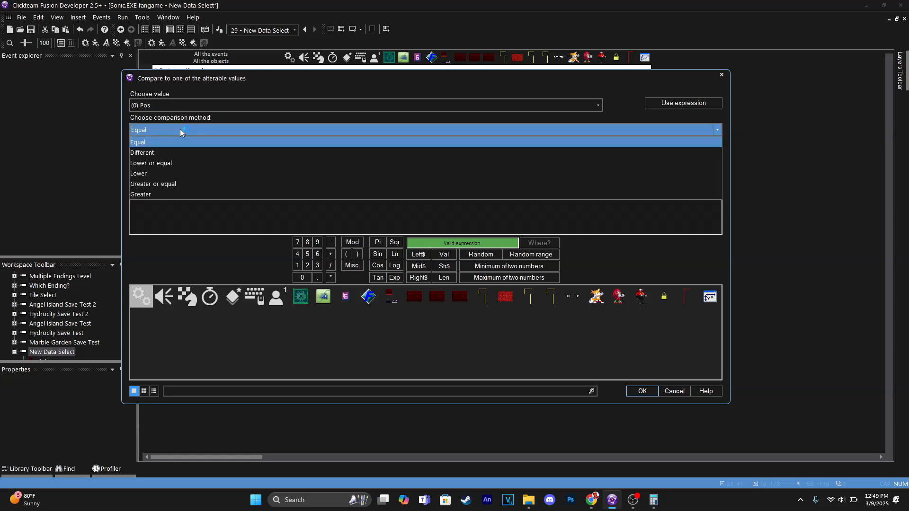
{"action": "left_click", "coordinate": [179, 163]}
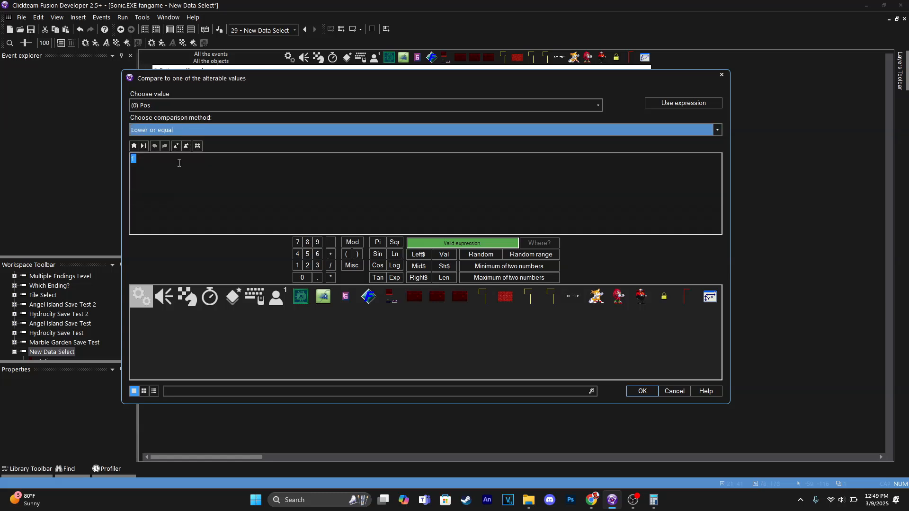
{"action": "type", "text": "0"}
{"action": "key", "text": "Return"}
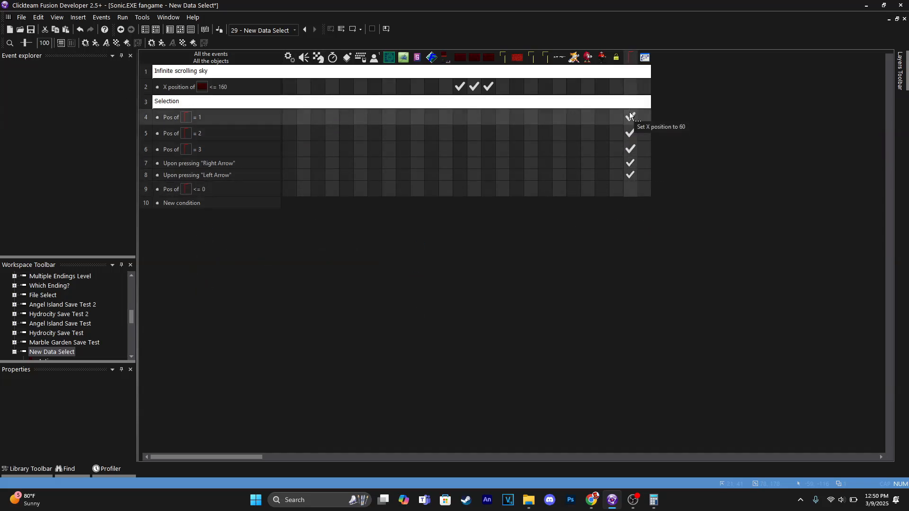
Step: Make the Pos <= 0 event set the Selection border's Pos value to 1
{"action": "left_click", "coordinate": [630, 189]}
{"action": "mouse_move", "coordinate": [685, 283]}
{"action": "left_click", "coordinate": [740, 282]}
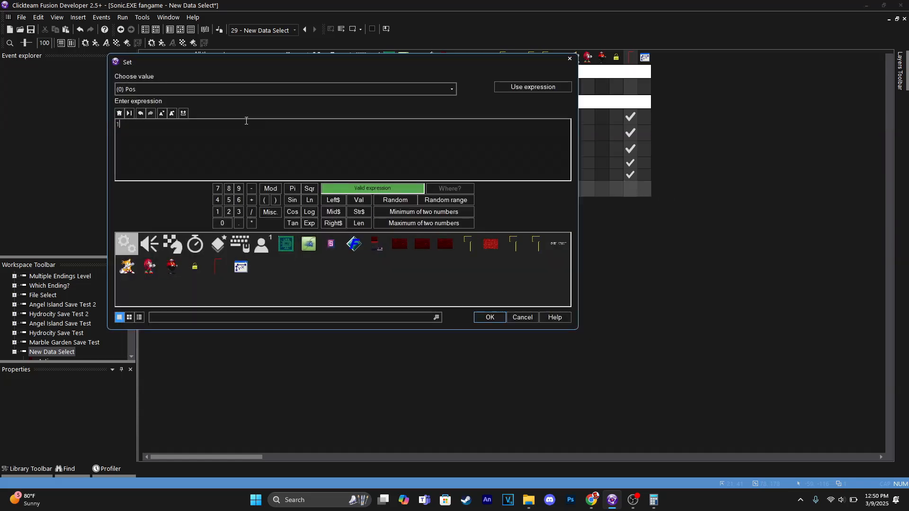
{"action": "key", "text": "Return"}
Step: Duplicate the Pos <= 0 event and change the copy's comparison to greater or equal to 4
{"action": "left_click", "coordinate": [142, 192]}
{"action": "key", "text": "ctrl+c"}
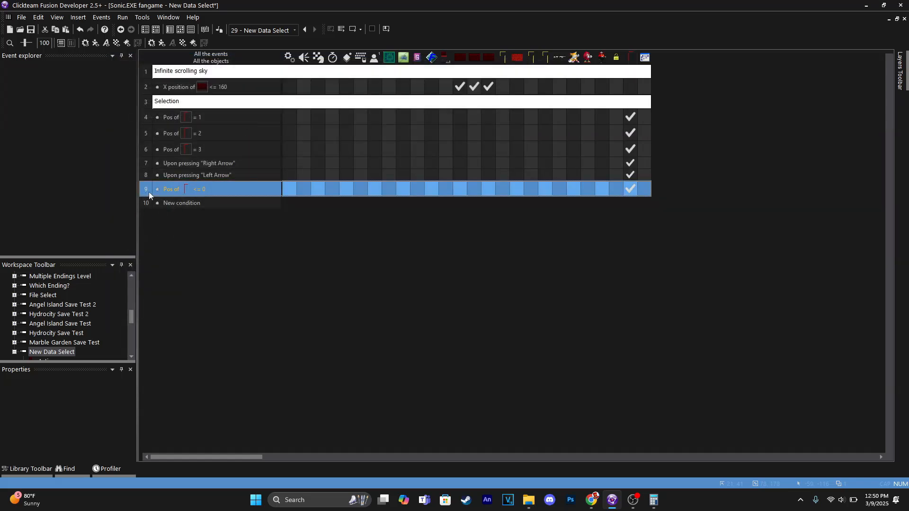
{"action": "key", "text": "ctrl+v"}
{"action": "left_click", "coordinate": [202, 204]}
{"action": "double_click", "coordinate": [201, 205]}
{"action": "left_click", "coordinate": [248, 130]}
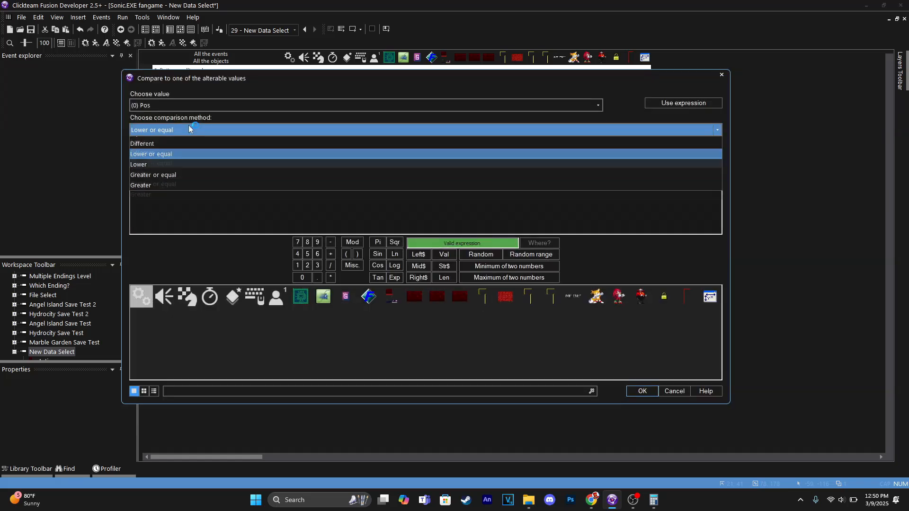
{"action": "left_click", "coordinate": [189, 187]}
{"action": "left_click_drag", "start_coordinate": [194, 164], "coordinate": [106, 161]}
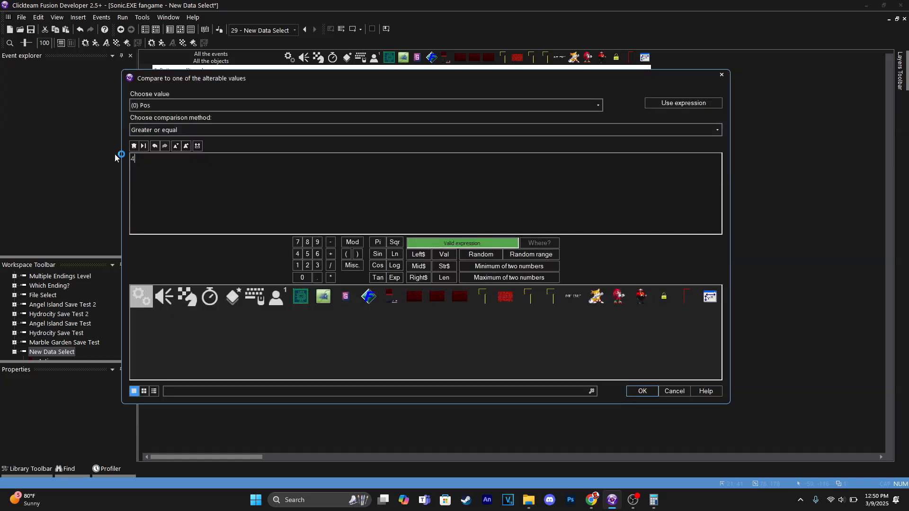
{"action": "type", "text": "4"}
{"action": "key", "text": "Return"}
Step: Make the Pos >= 4 event set Pos to 3, and check the border's movement in a test run
{"action": "right_click", "coordinate": [626, 204]}
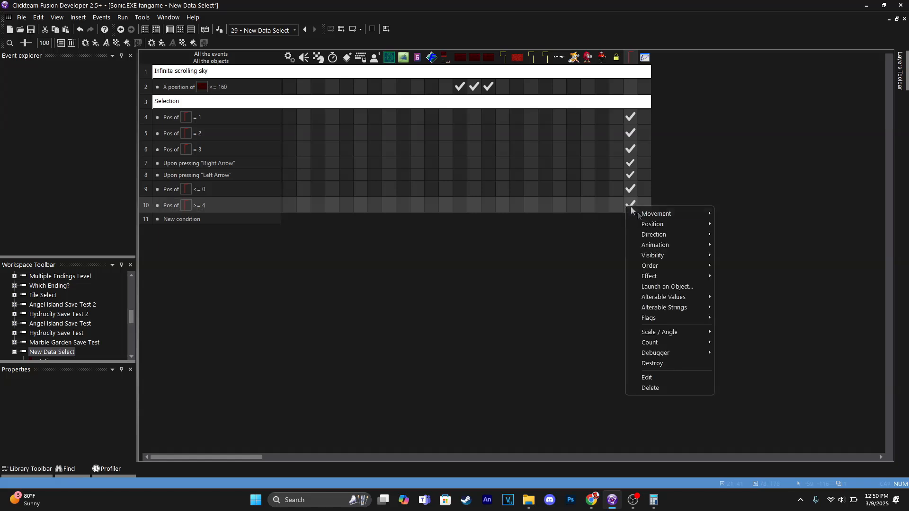
{"action": "left_click", "coordinate": [653, 377]}
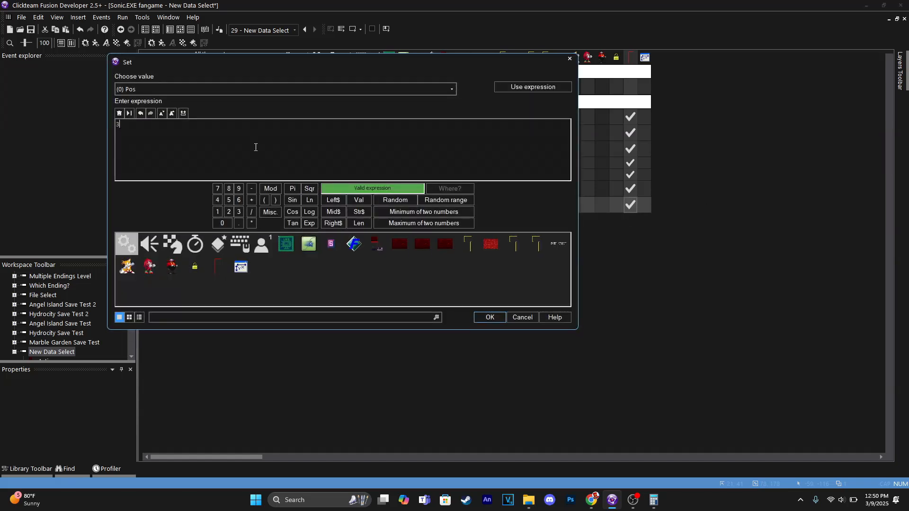
{"action": "type", "text": "3"}
{"action": "key", "text": "Return"}
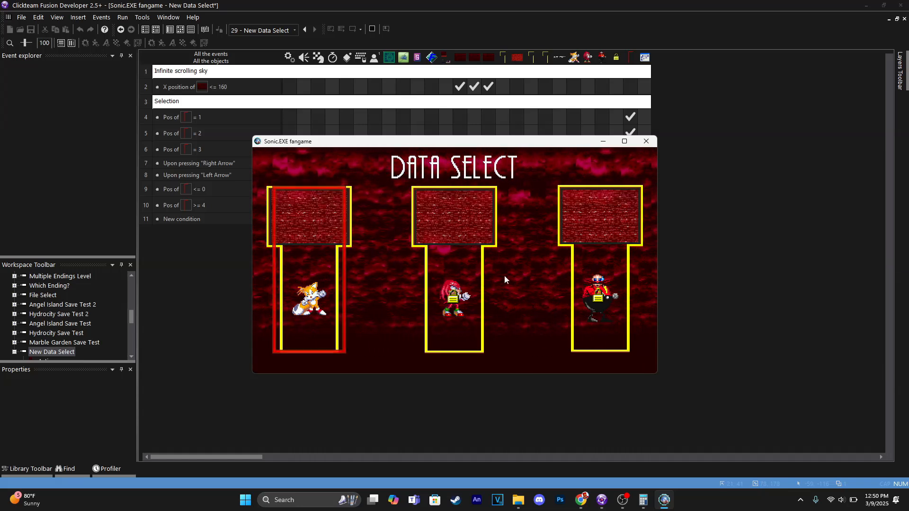
{"action": "left_click", "coordinate": [646, 141]}
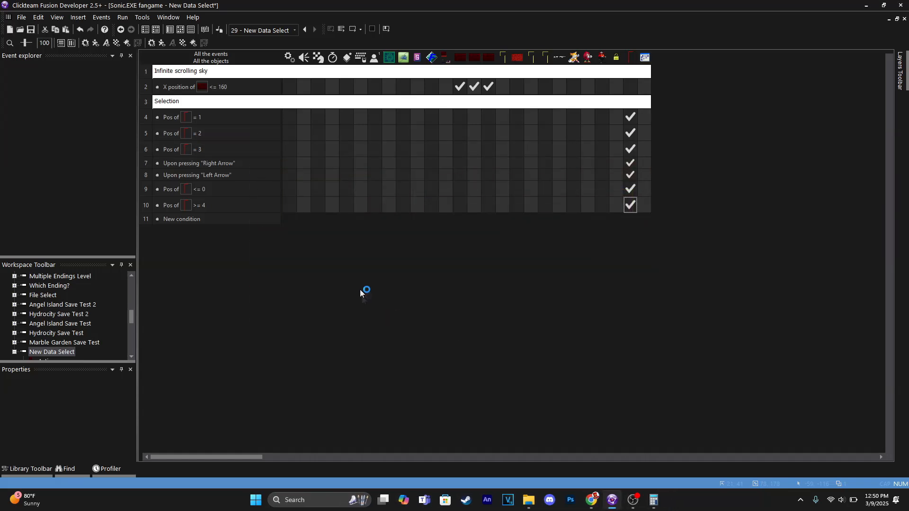
Step: Under a "Choosing Character" comment, add an event for pressing "Enter" while Selection's Pos equals 1
{"action": "left_click", "coordinate": [179, 219]}
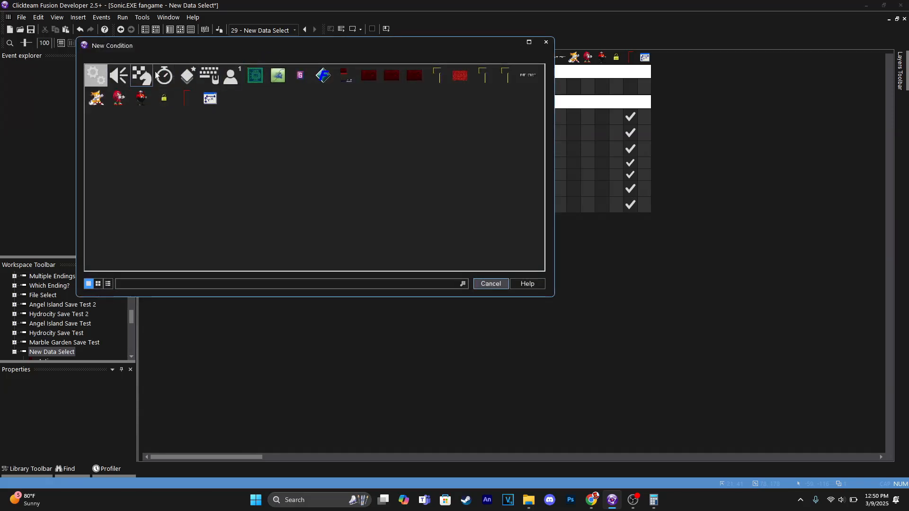
{"action": "left_click", "coordinate": [209, 74]}
{"action": "mouse_move", "coordinate": [246, 81]}
{"action": "left_click", "coordinate": [341, 84]}
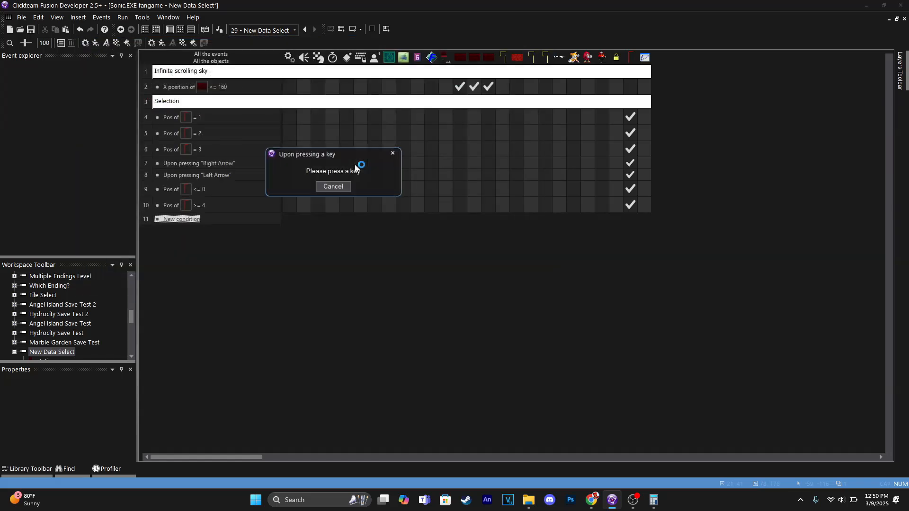
{"action": "key", "text": "Return"}
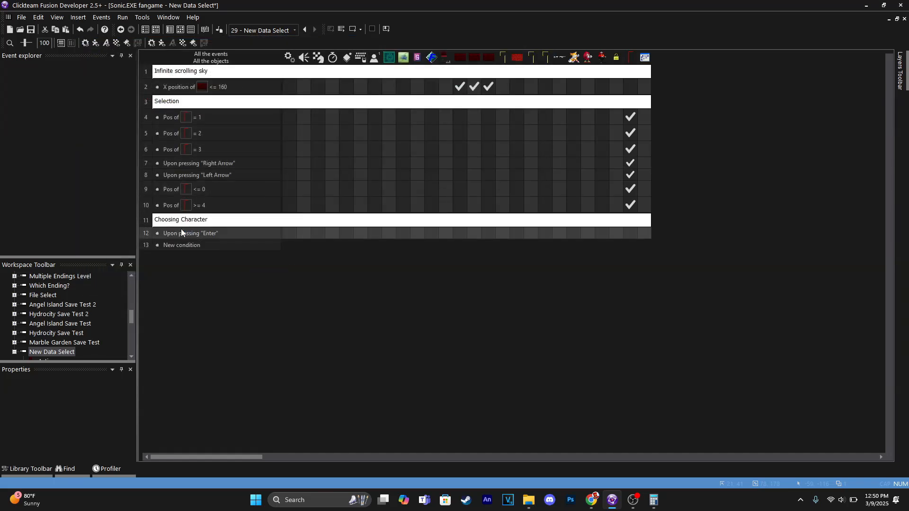
{"action": "left_click_drag", "start_coordinate": [180, 232], "coordinate": [169, 158]}
{"action": "left_click_drag", "start_coordinate": [145, 233], "coordinate": [147, 234]}
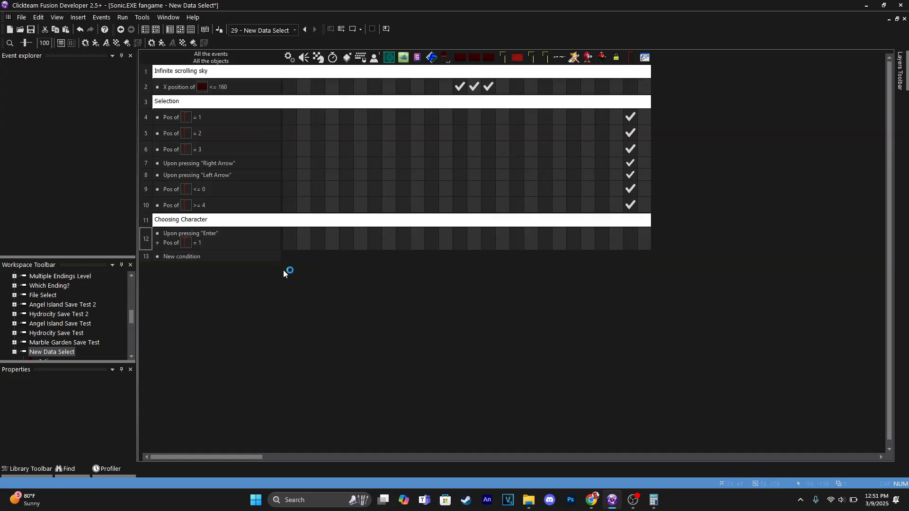
{"action": "left_click", "coordinate": [317, 239]}
{"action": "left_click", "coordinate": [370, 269]}
{"action": "scroll", "coordinate": [47, 101], "scroll_direction": "down", "scroll_amount": 5}
{"action": "scroll", "coordinate": [47, 101], "scroll_direction": "up", "scroll_amount": 4}
{"action": "left_click", "coordinate": [155, 33]}
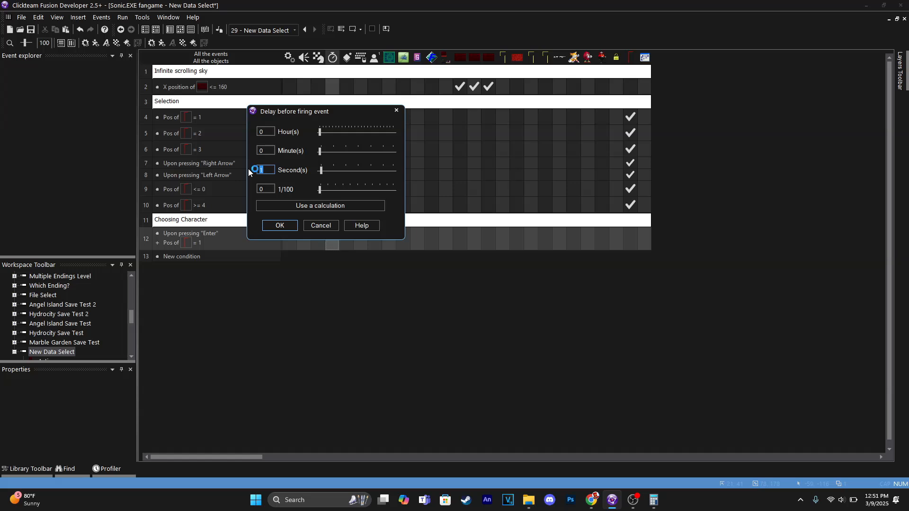
Step: Make the "Enter" event fire a timer event named "Go" after a 2-second delay
{"action": "type", "text": "2"}
{"action": "left_click", "coordinate": [275, 207]}
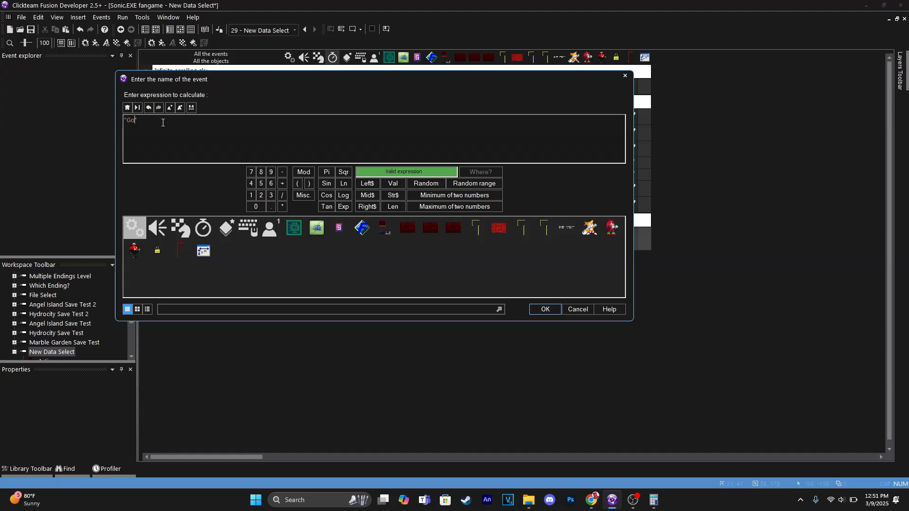
{"action": "key", "text": "Return"}
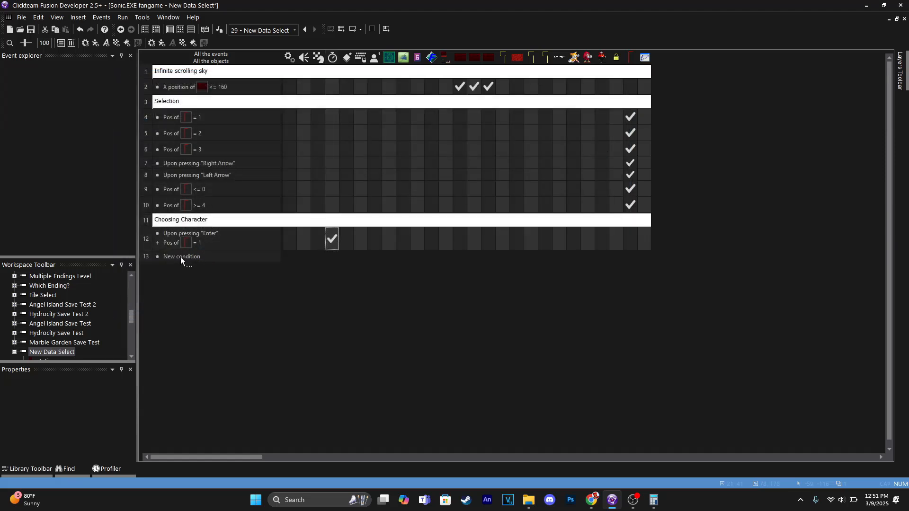
Step: Add a new event with the timer condition for the event named "Go"
{"action": "left_click", "coordinate": [180, 256]}
{"action": "left_click", "coordinate": [165, 76]}
{"action": "left_click", "coordinate": [219, 126]}
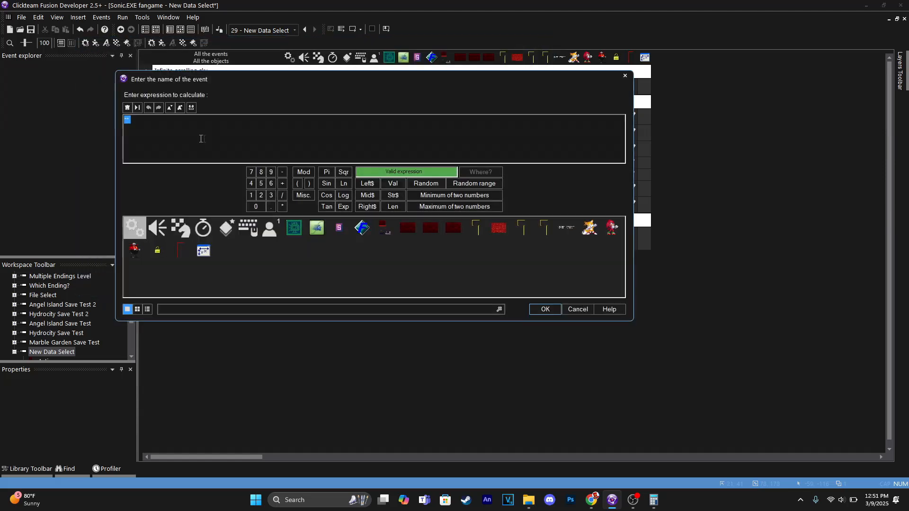
{"action": "type", "text": "\"Go\""}
{"action": "key", "text": "Return"}
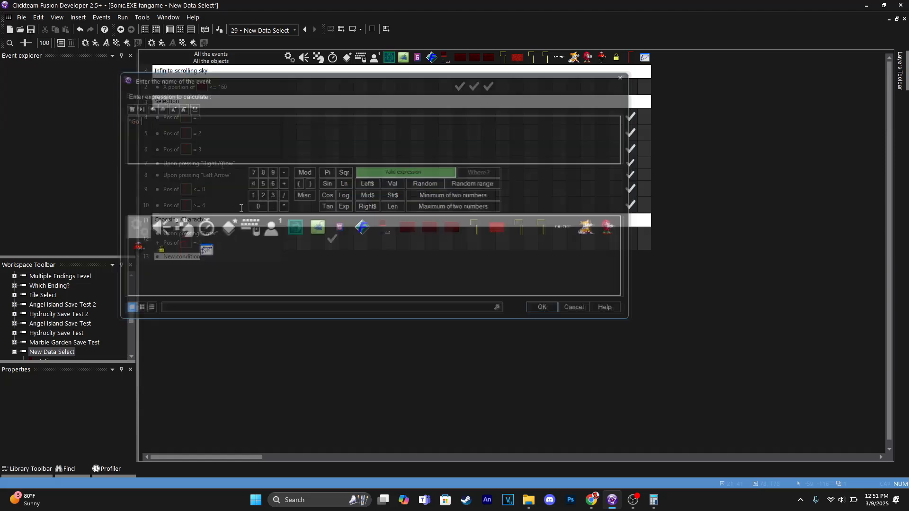
{"action": "mouse_move", "coordinate": [331, 239]}
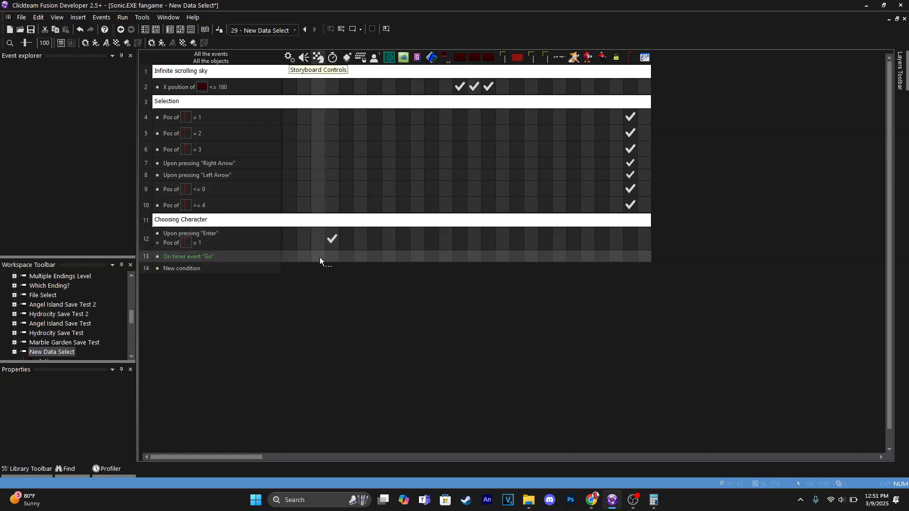
{"action": "right_click", "coordinate": [319, 256]}
{"action": "left_click", "coordinate": [345, 284]}
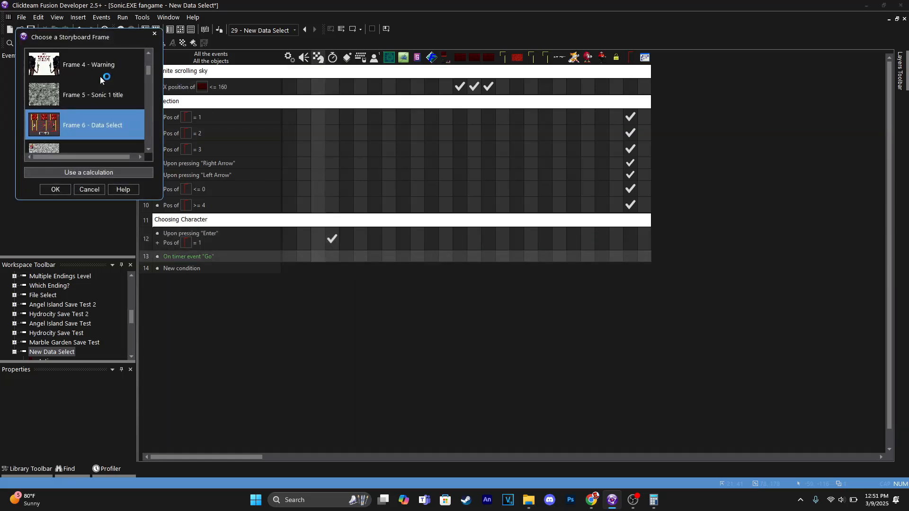
{"action": "scroll", "coordinate": [75, 84], "scroll_direction": "down", "scroll_amount": 2}
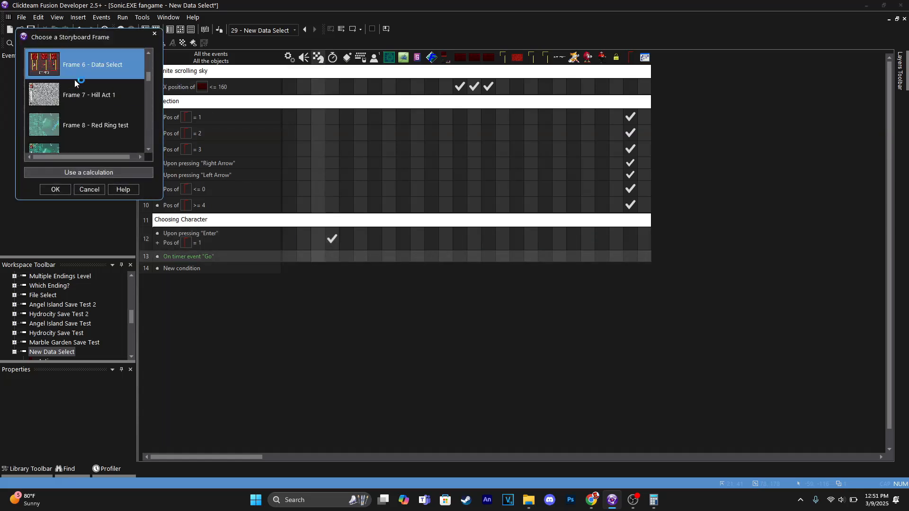
{"action": "left_click", "coordinate": [154, 33]}
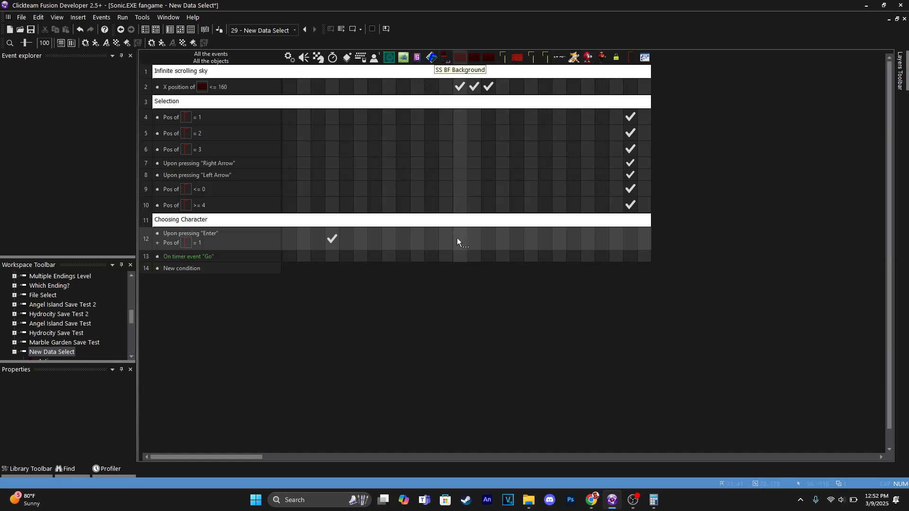
Step: Make the "Enter" event stop the Selection border's animation, and copy that action to the Static object
{"action": "right_click", "coordinate": [631, 240]}
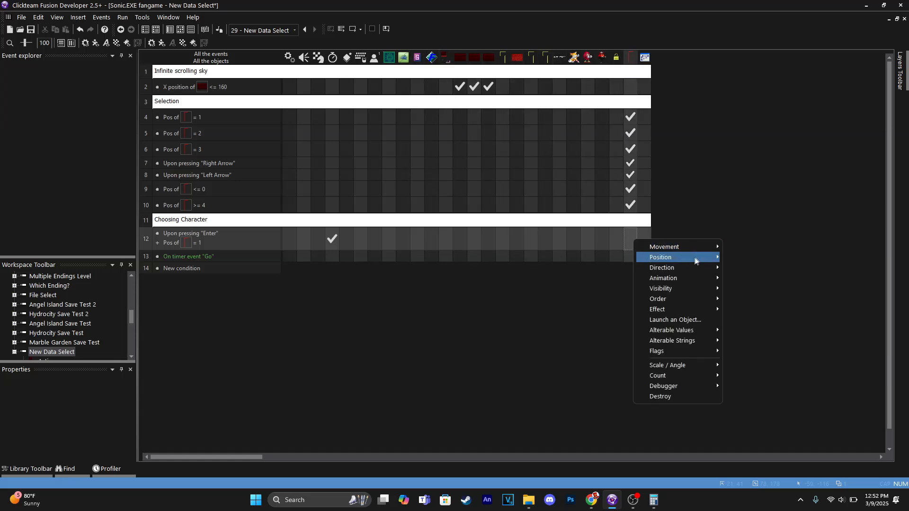
{"action": "mouse_move", "coordinate": [701, 279]}
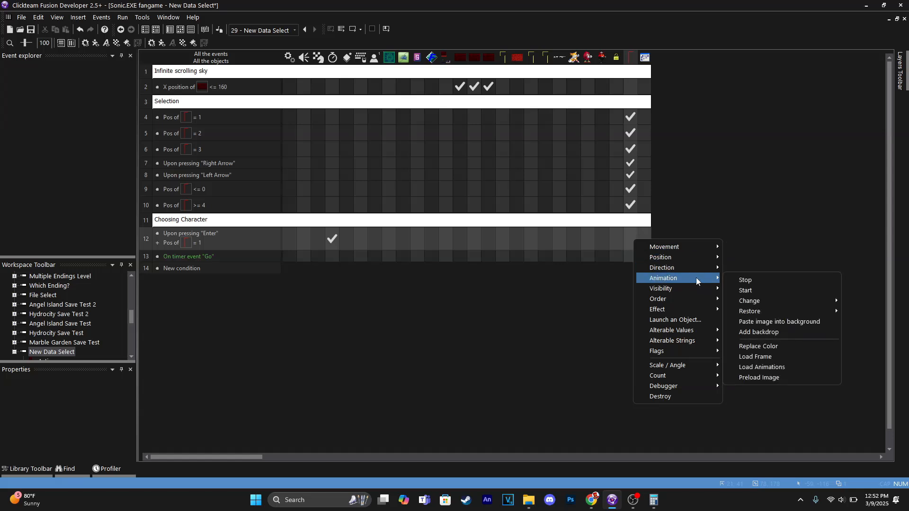
{"action": "left_click", "coordinate": [745, 281]}
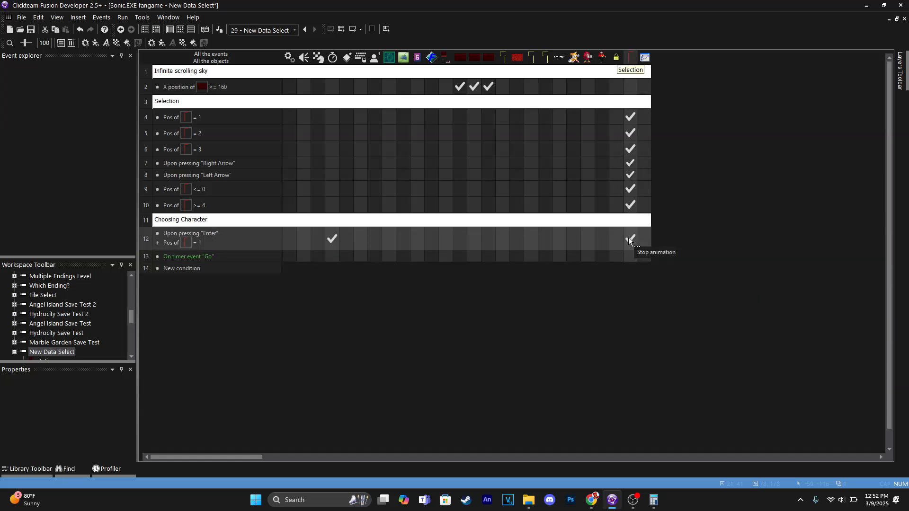
{"action": "left_click_drag", "start_coordinate": [630, 239], "coordinate": [516, 236]}
Step: Make the "Enter" event stop the movement of the three scrolling background objects, and check the frame in a test run
{"action": "left_click", "coordinate": [457, 231]}
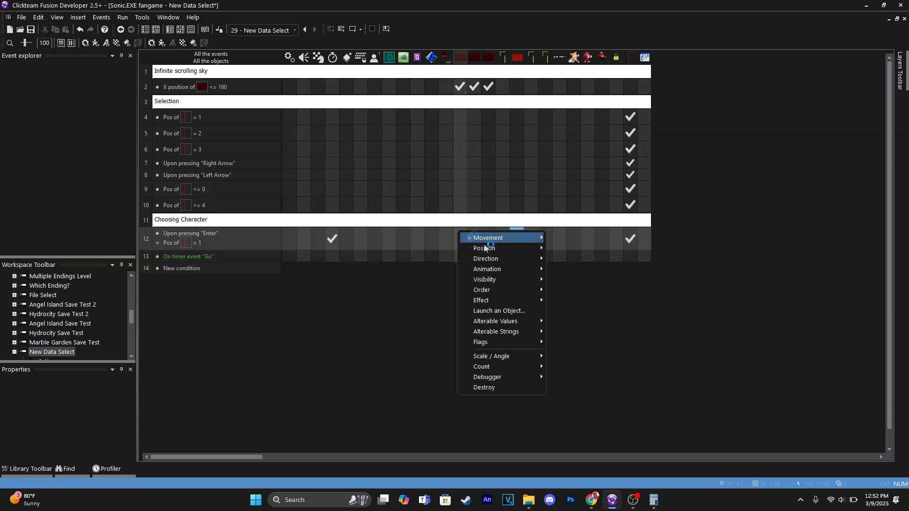
{"action": "mouse_move", "coordinate": [515, 240]}
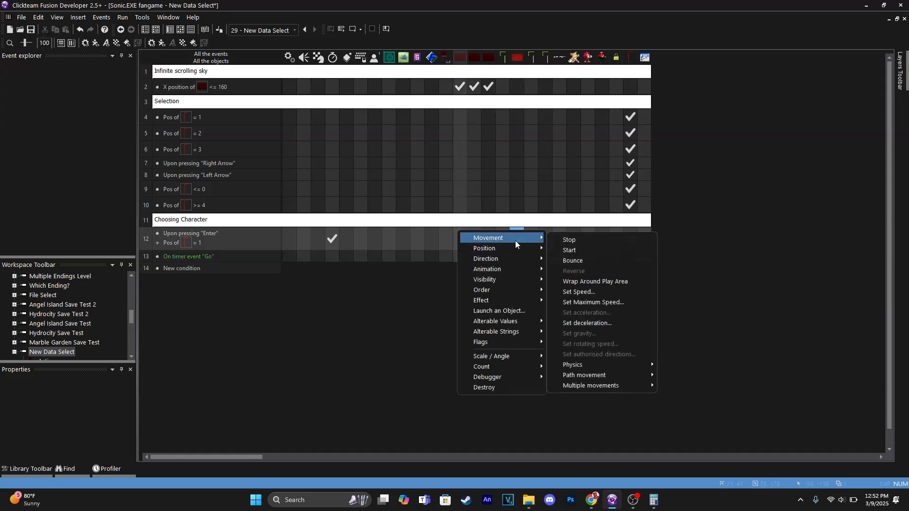
{"action": "left_click", "coordinate": [577, 240]}
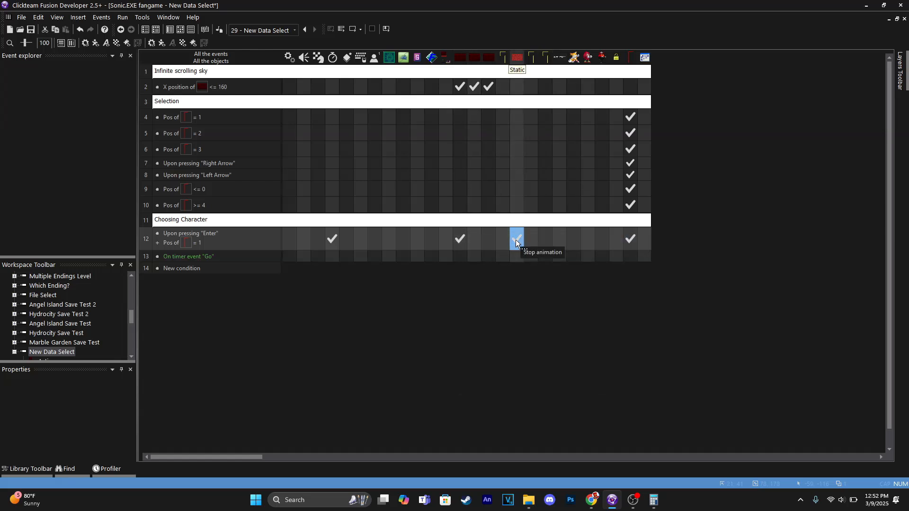
{"action": "left_click_drag", "start_coordinate": [516, 239], "coordinate": [489, 237]}
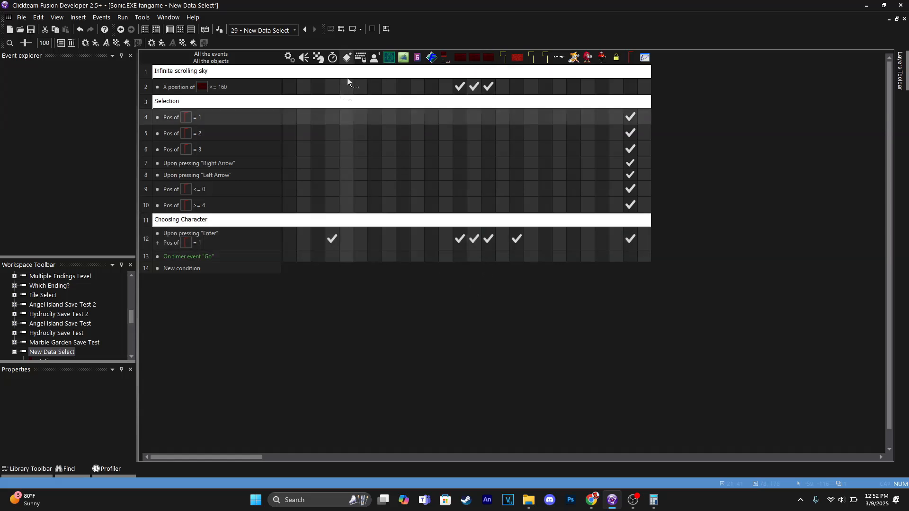
{"action": "key", "text": "F7"}
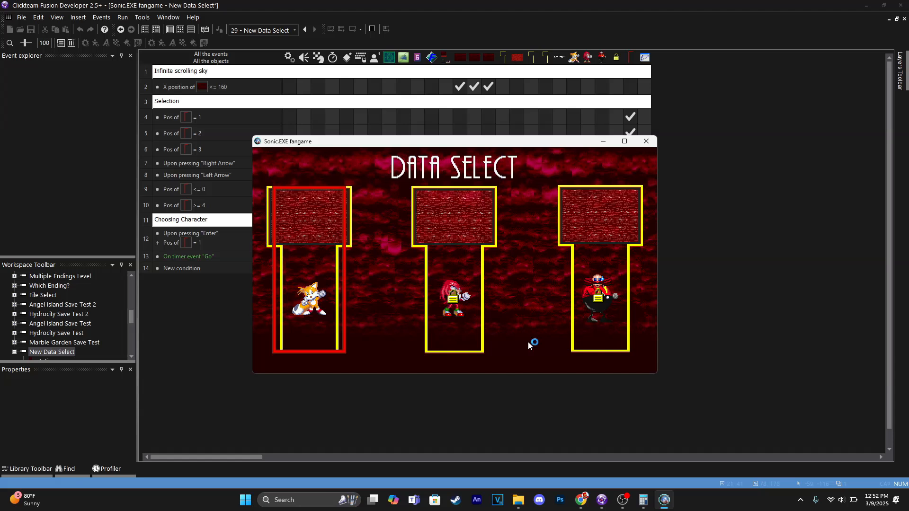
{"action": "left_click", "coordinate": [646, 141]}
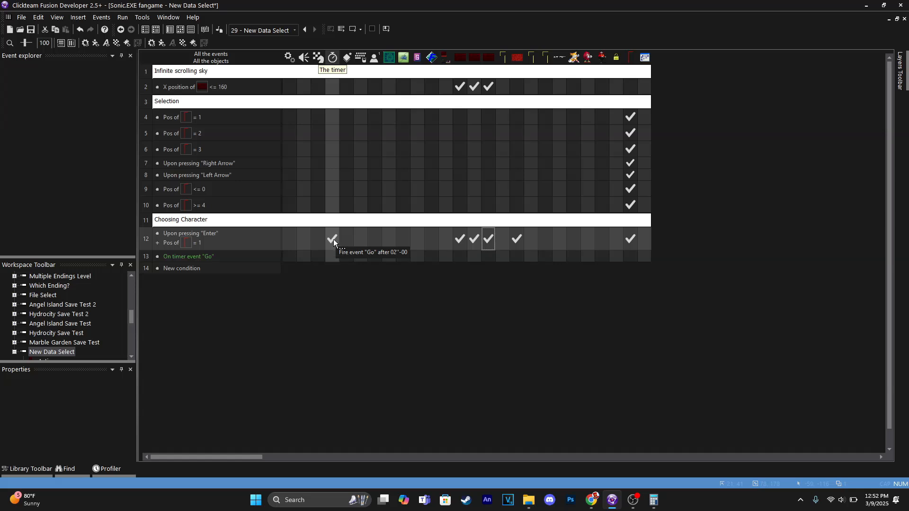
Step: Preview the laugh samples and make the "Go" timer event play "Sonic.exe laugh sound effect"
{"action": "left_click", "coordinate": [302, 254]}
{"action": "mouse_move", "coordinate": [344, 261]}
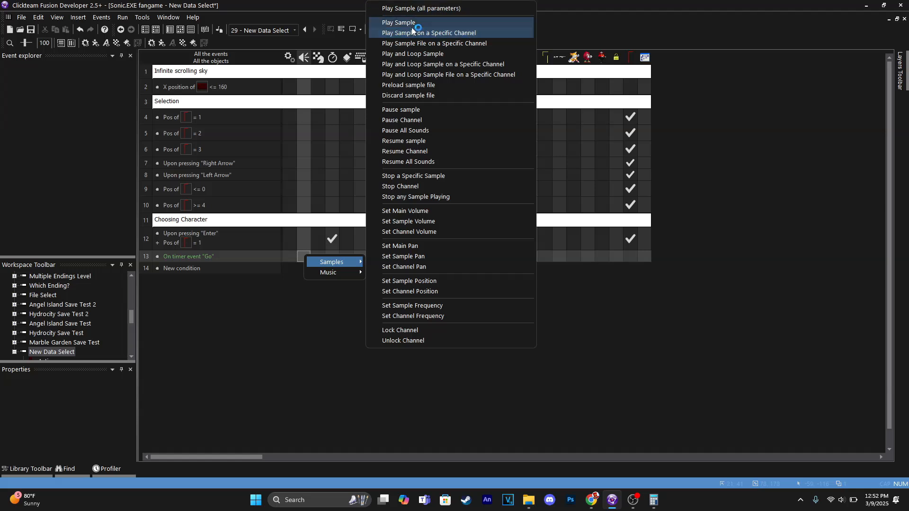
{"action": "left_click", "coordinate": [407, 33]}
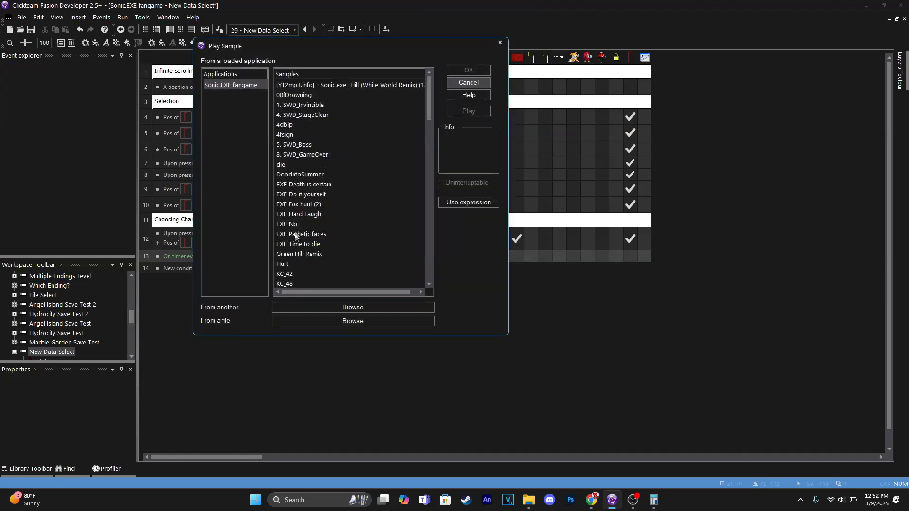
{"action": "left_click", "coordinate": [458, 112]}
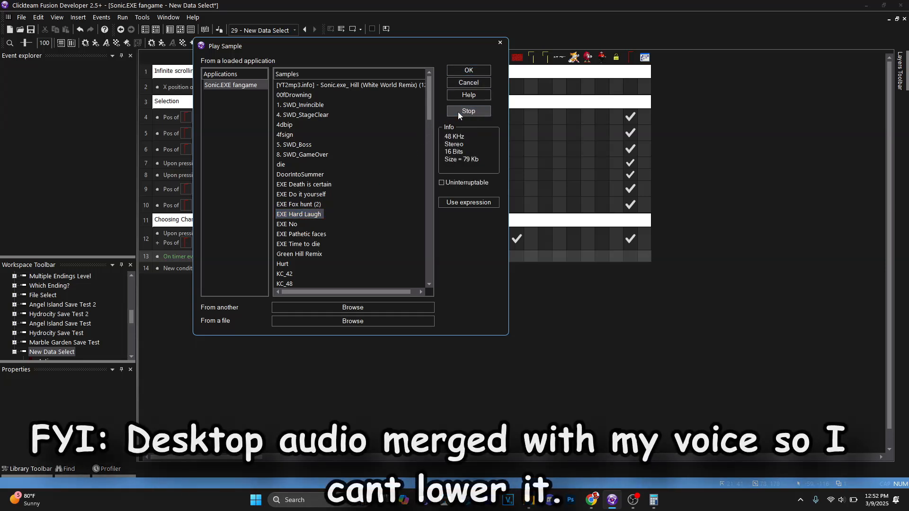
{"action": "scroll", "coordinate": [327, 199], "scroll_direction": "down", "scroll_amount": 8}
{"action": "left_click", "coordinate": [316, 144]}
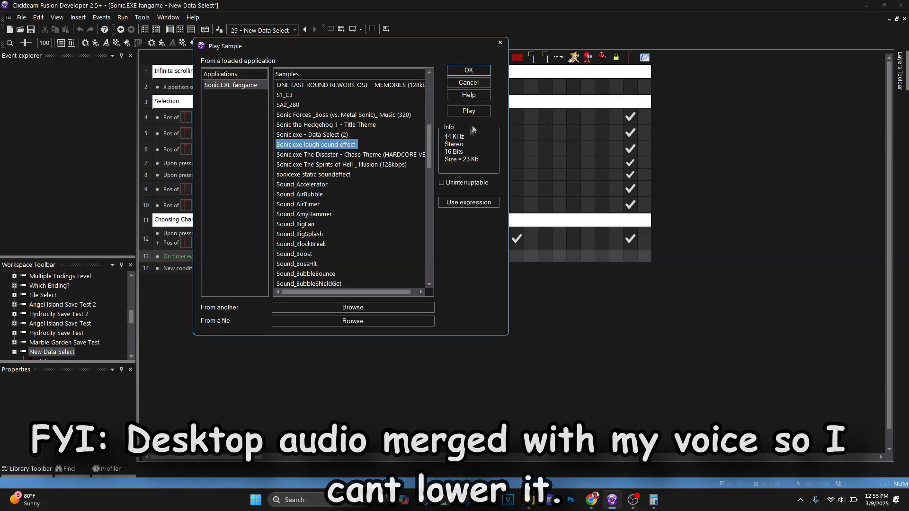
{"action": "left_click", "coordinate": [469, 111]}
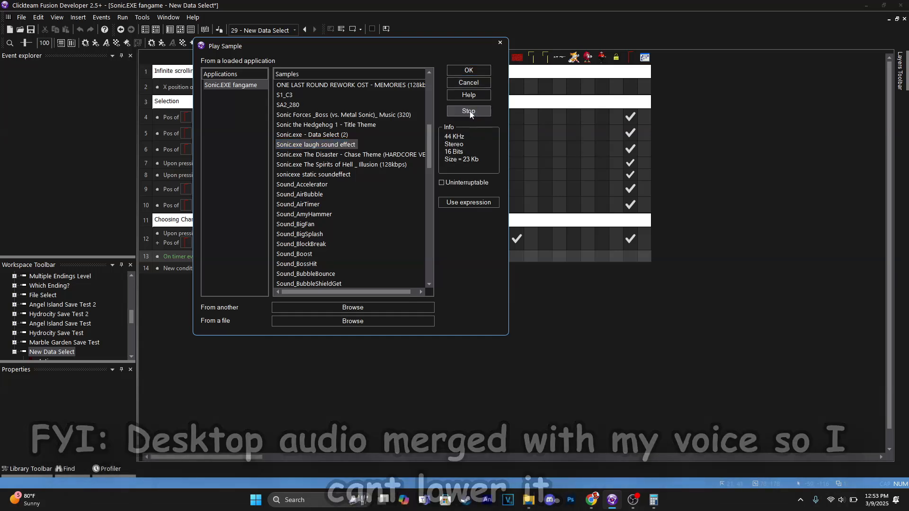
{"action": "left_click", "coordinate": [468, 71]}
{"action": "mouse_move", "coordinate": [304, 258]}
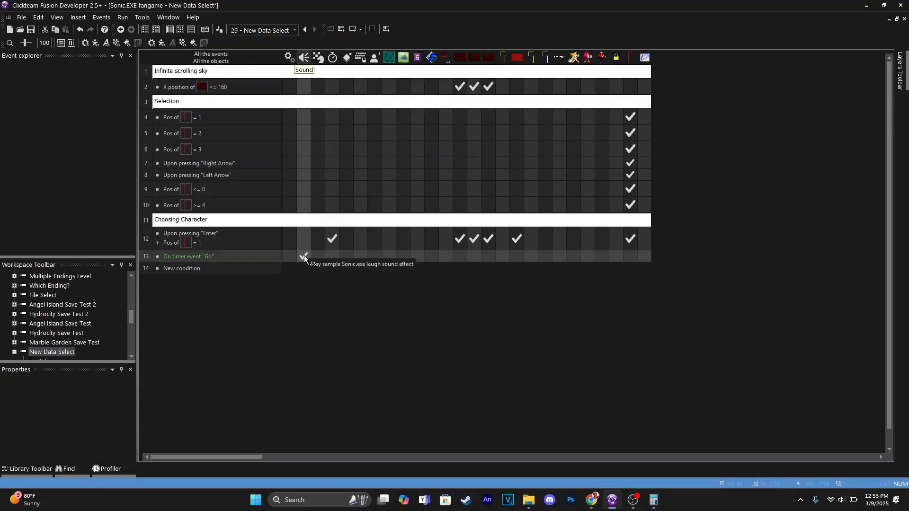
Step: Add a third layer to the New Data Select frame and place a new Active object on it, above the play area
{"action": "left_click", "coordinate": [169, 29]}
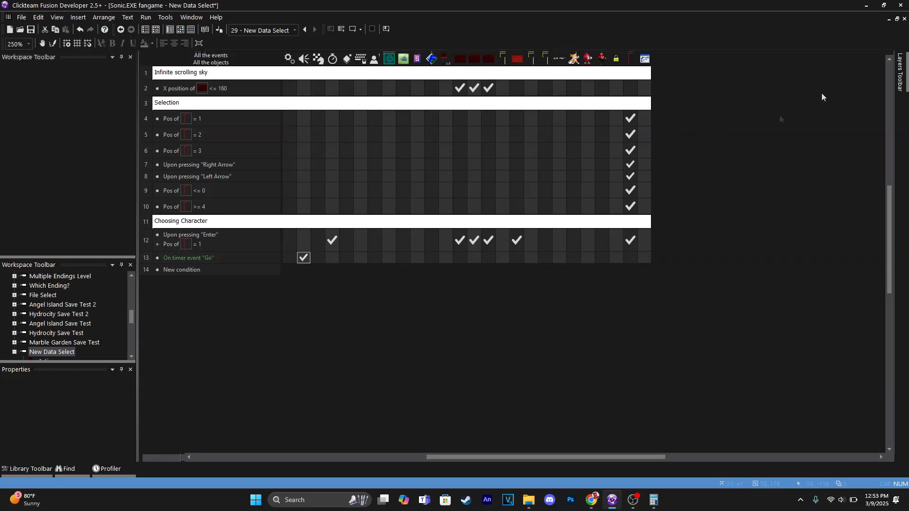
{"action": "mouse_move", "coordinate": [900, 70]}
{"action": "left_click", "coordinate": [847, 71]}
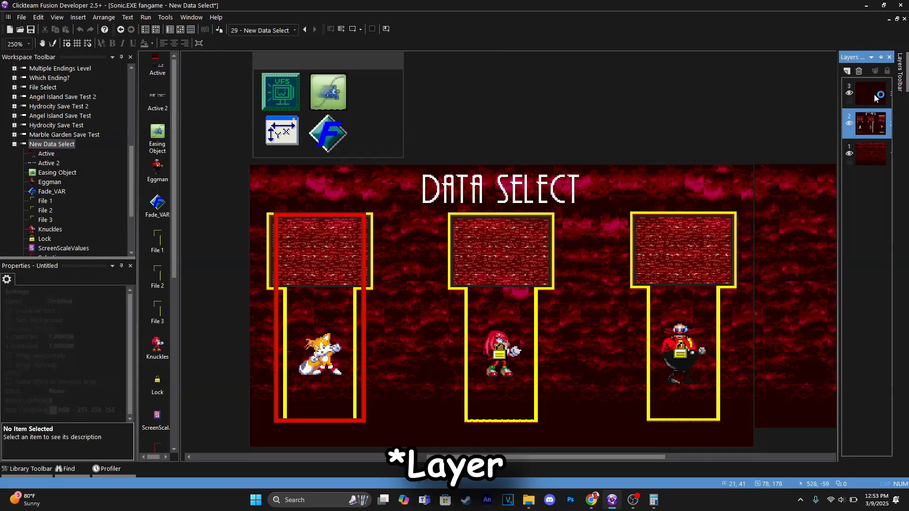
{"action": "left_click", "coordinate": [874, 94]}
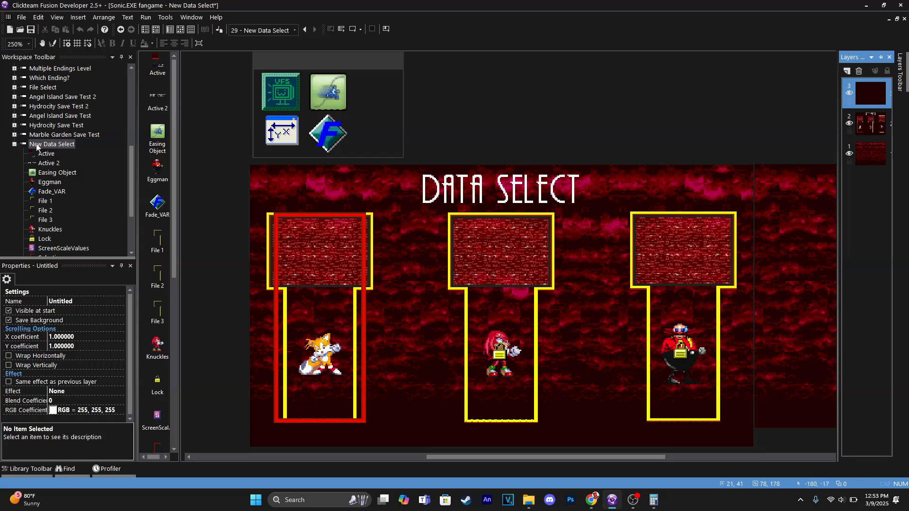
{"action": "double_click", "coordinate": [144, 71]}
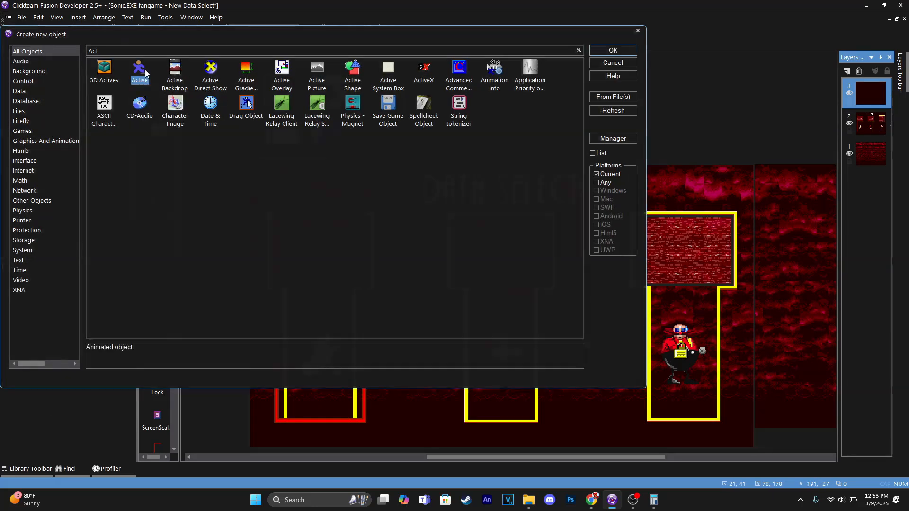
{"action": "left_click", "coordinate": [465, 93]}
Step: Fill the new Active object's image with solid black (000000)
{"action": "double_click", "coordinate": [465, 94]}
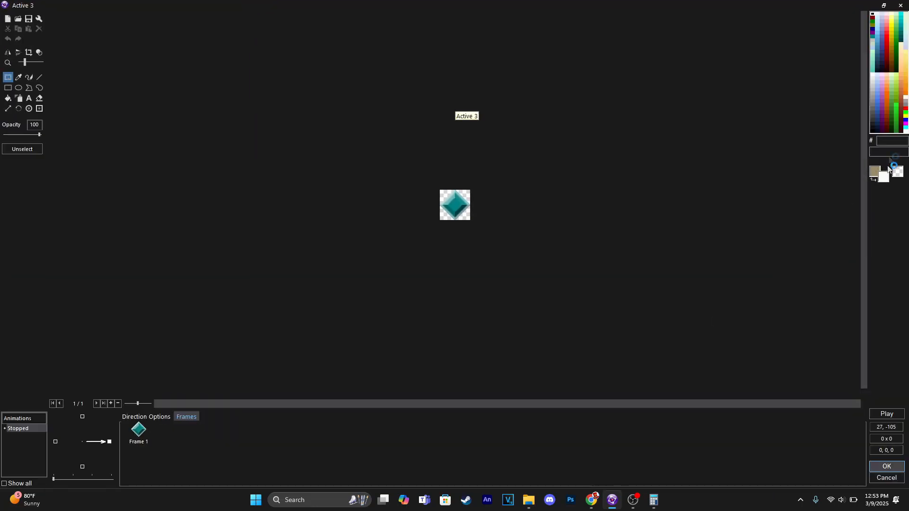
{"action": "left_click", "coordinate": [8, 88]}
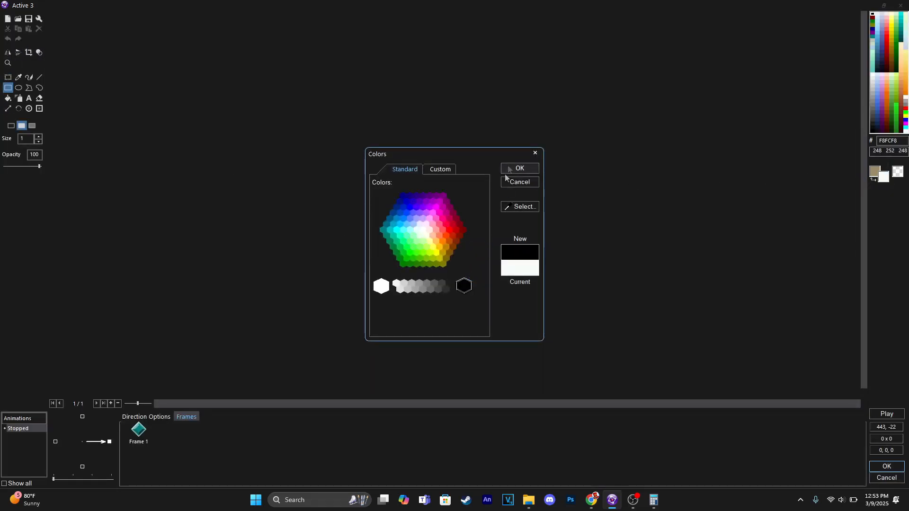
{"action": "left_click", "coordinate": [520, 169]}
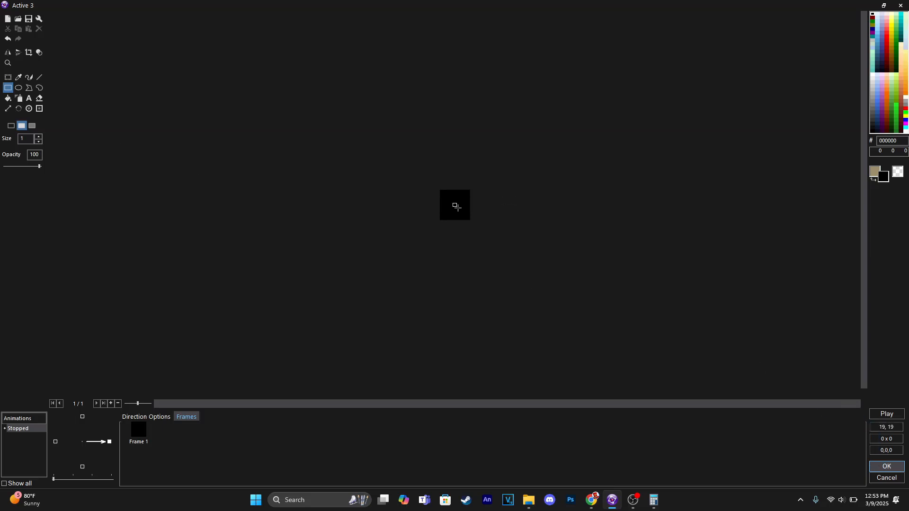
{"action": "left_click", "coordinate": [39, 54]}
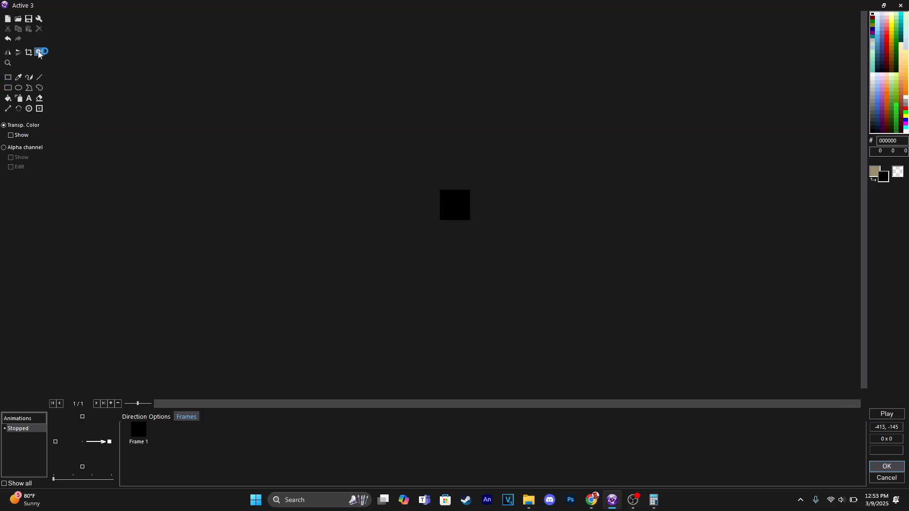
{"action": "left_click", "coordinate": [10, 88]}
{"action": "left_click", "coordinate": [30, 109]}
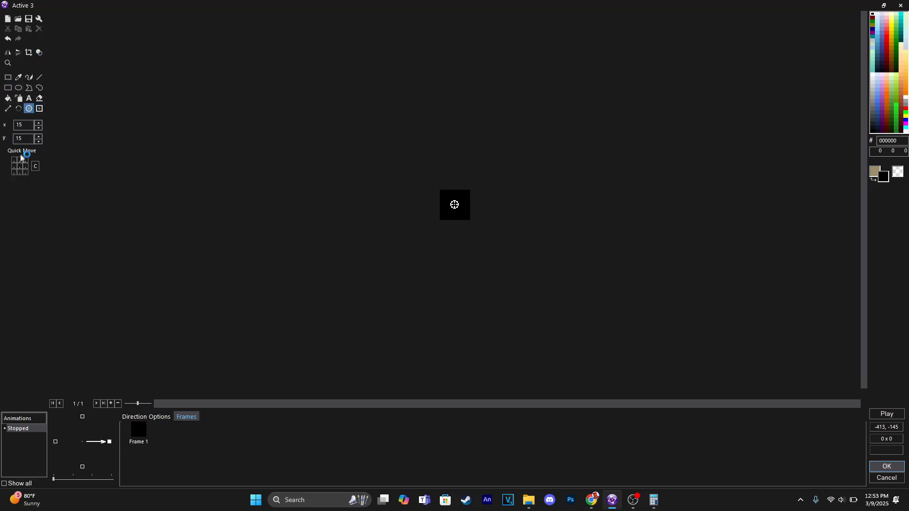
{"action": "left_click", "coordinate": [880, 467]}
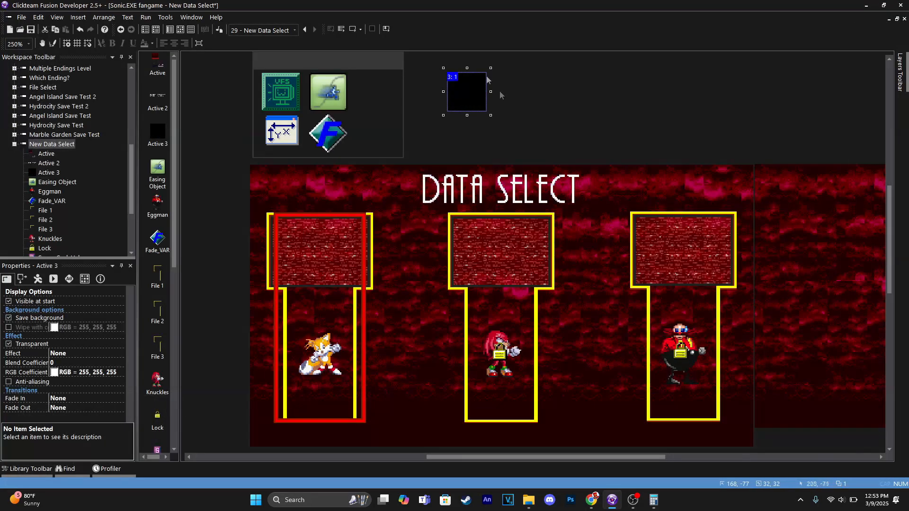
Step: Stretch the black object over the whole frame, about 429 × 244 pixels, and make it not visible at start
{"action": "left_click_drag", "start_coordinate": [470, 95], "coordinate": [539, 341]}
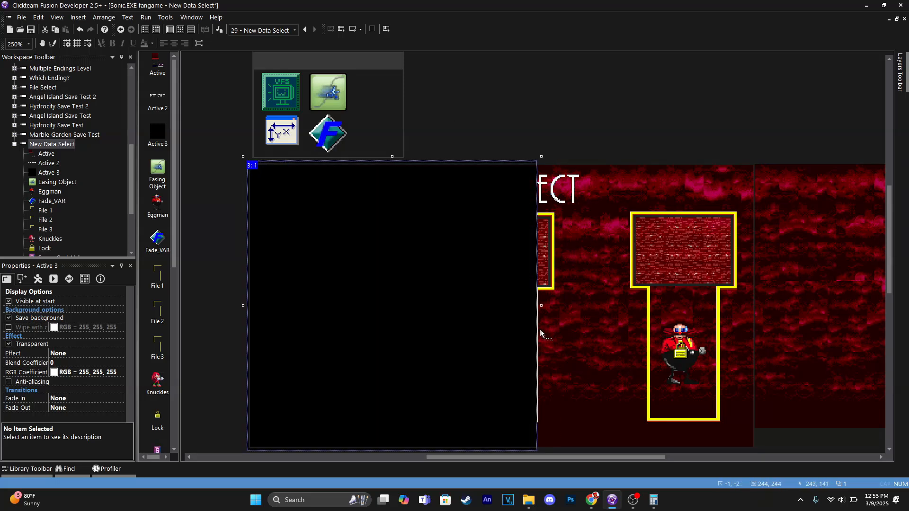
{"action": "left_click_drag", "start_coordinate": [541, 305], "coordinate": [756, 314]}
{"action": "left_click", "coordinate": [473, 112]}
{"action": "middle_click_drag", "start_coordinate": [470, 178], "coordinate": [427, 114]}
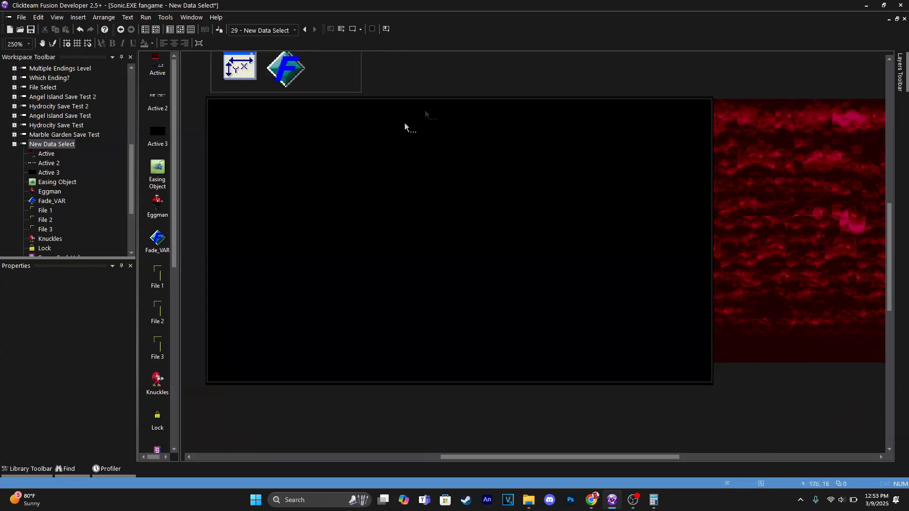
{"action": "left_click", "coordinate": [251, 121]}
{"action": "left_click", "coordinate": [9, 302]}
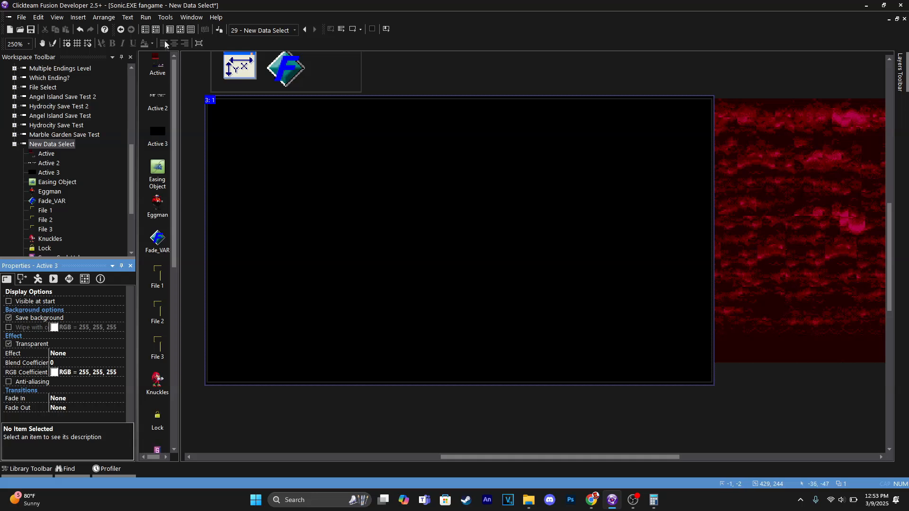
Step: In the event editor, make the "Go" timer event make the black object reappear
{"action": "left_click", "coordinate": [181, 29]}
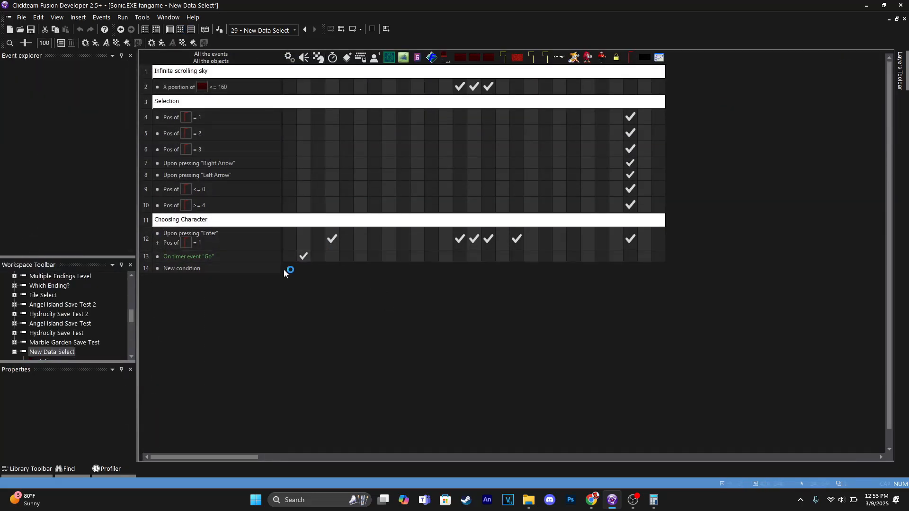
{"action": "left_click", "coordinate": [643, 256]}
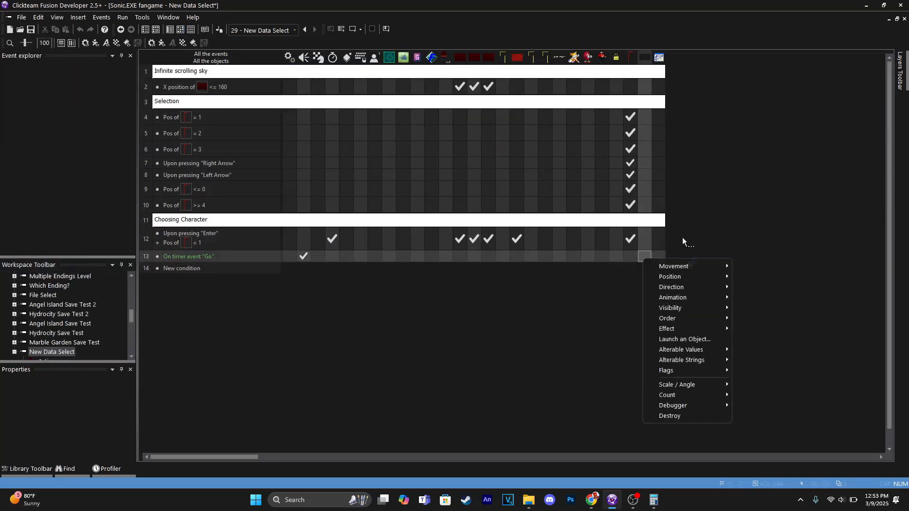
{"action": "mouse_move", "coordinate": [700, 308]}
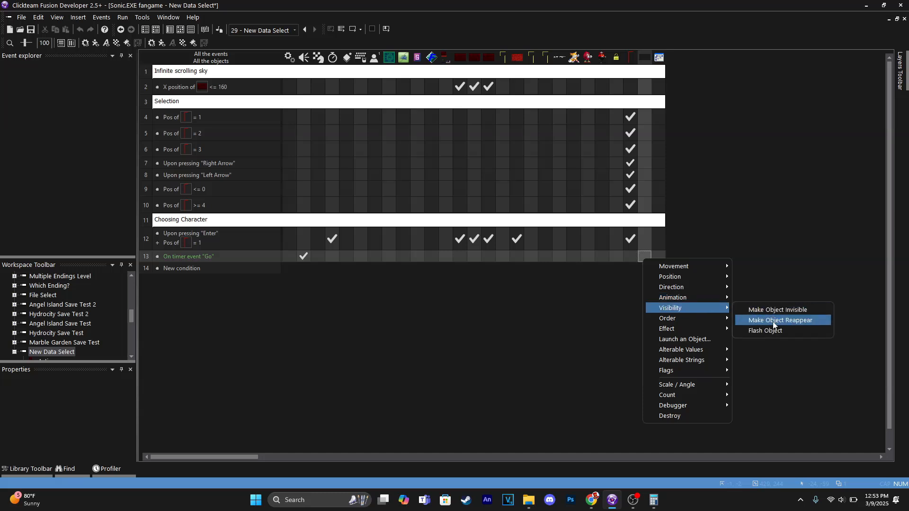
{"action": "left_click", "coordinate": [775, 320]}
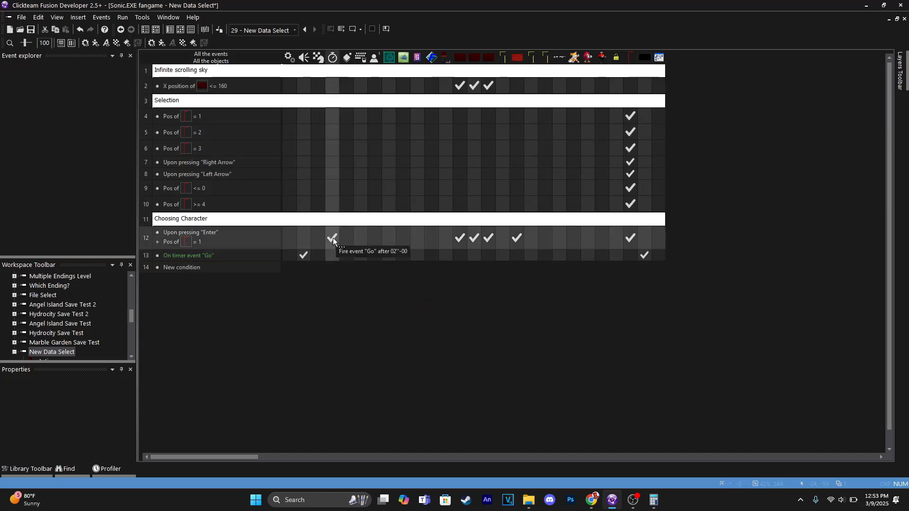
Step: Edit the timer action on the "Go" event so it fires the event "Go2" after 3 seconds
{"action": "left_click", "coordinate": [333, 255]}
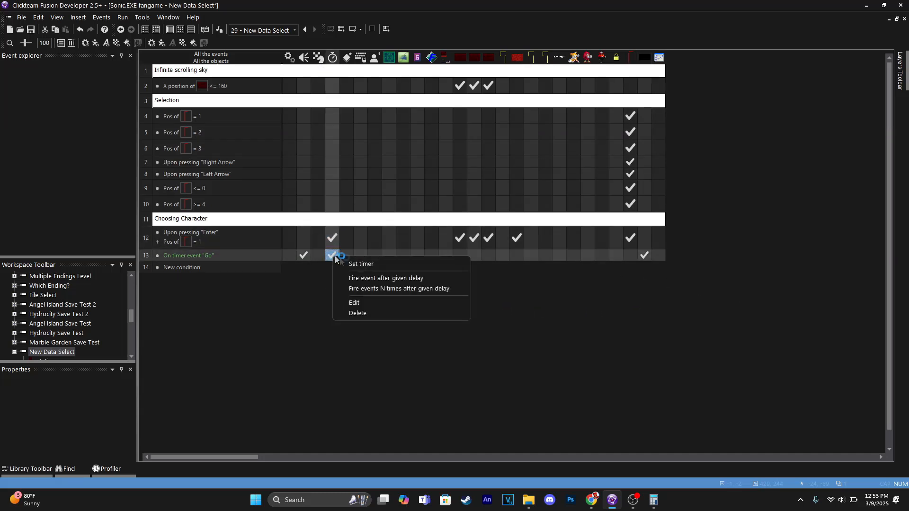
{"action": "left_click", "coordinate": [374, 303]}
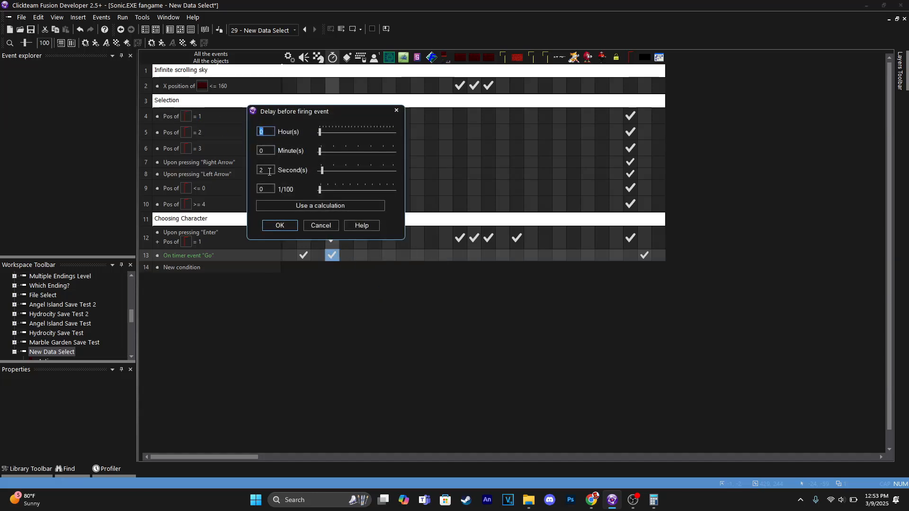
{"action": "key", "text": "Return"}
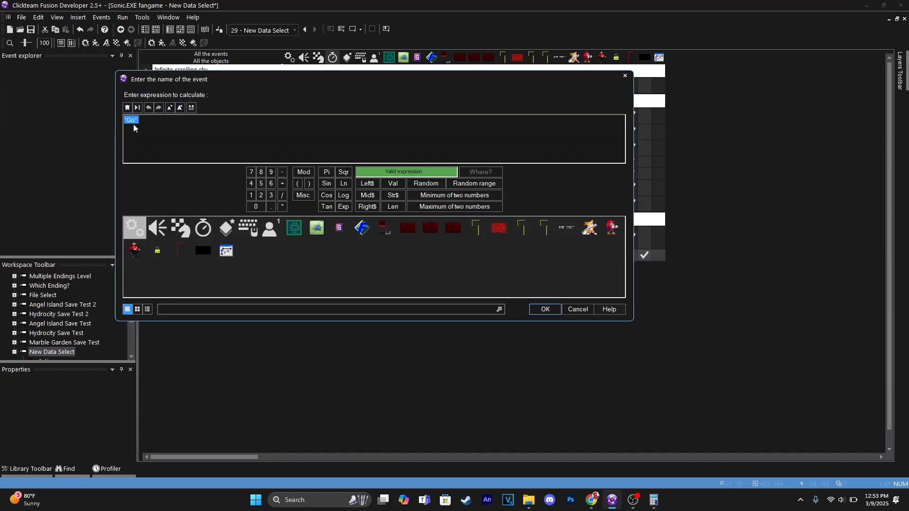
{"action": "key", "text": "Return"}
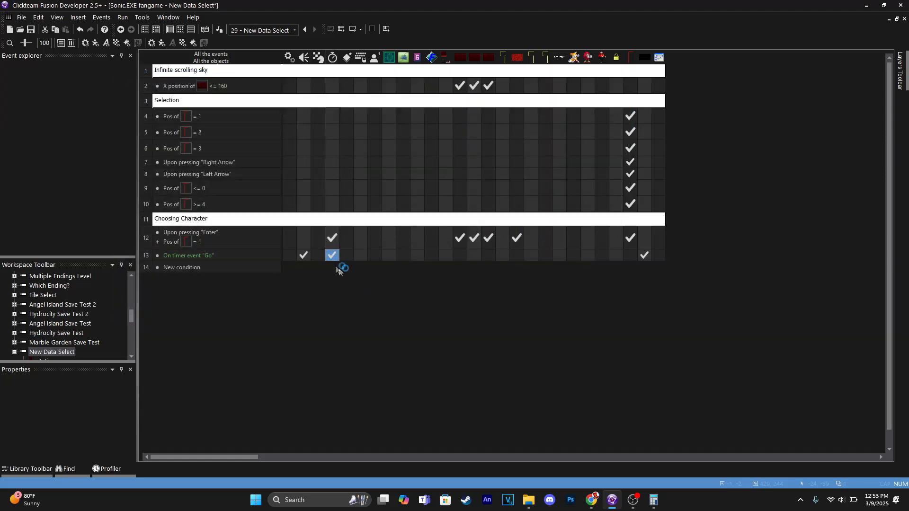
{"action": "left_click", "coordinate": [333, 255]}
{"action": "left_click", "coordinate": [386, 306]}
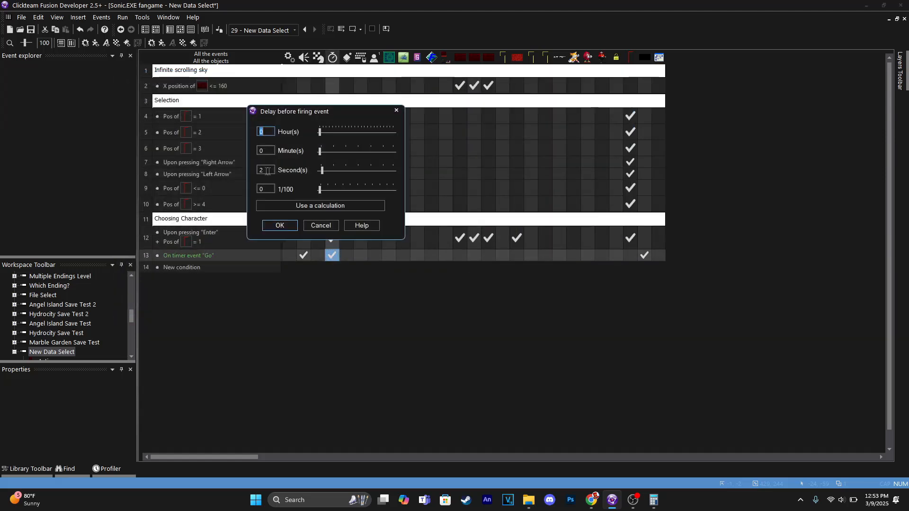
{"action": "key", "text": "Return"}
{"action": "key", "text": "Return"}
Step: Copy the "Go" timer condition to a new event line and rename its timer event "Go2"
{"action": "left_click_drag", "start_coordinate": [187, 256], "coordinate": [183, 269]}
{"action": "double_click", "coordinate": [183, 267]}
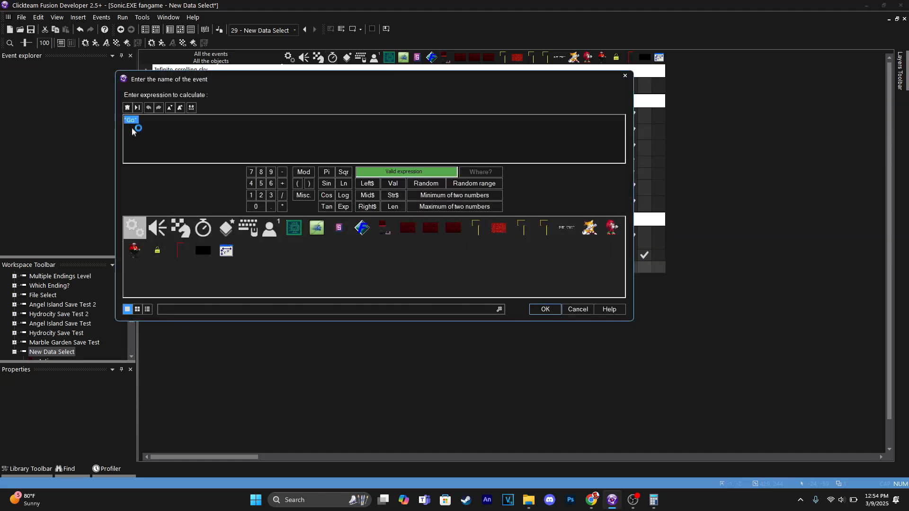
{"action": "key", "text": "Return"}
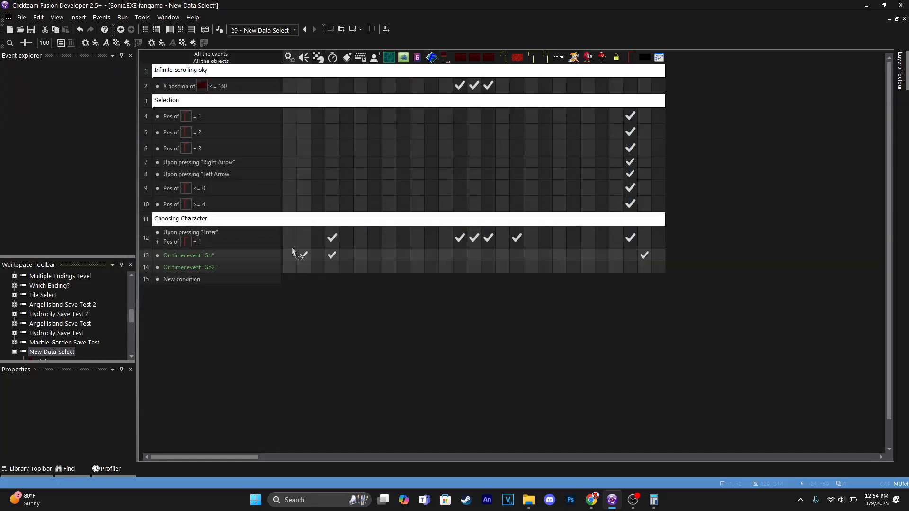
Step: Make the "Go2" timer event jump to Frame 5 - Sonic 1 title
{"action": "right_click", "coordinate": [315, 269]}
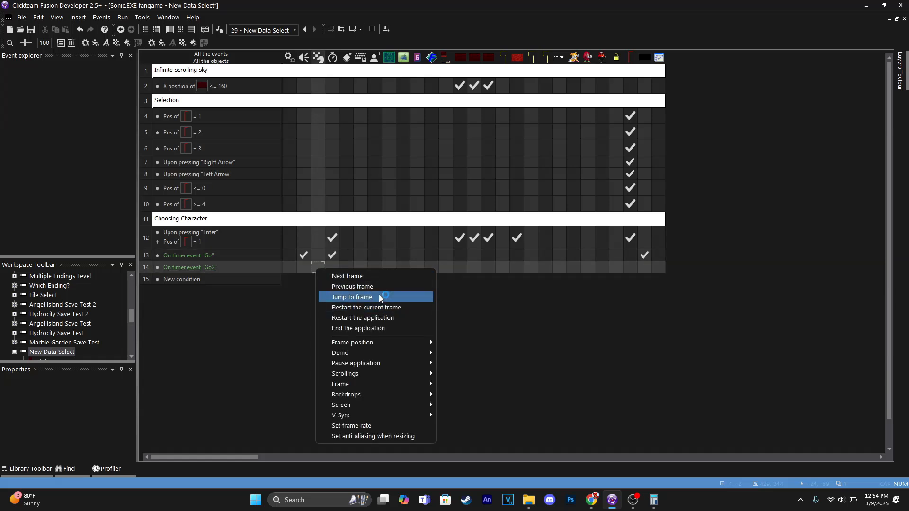
{"action": "left_click", "coordinate": [379, 297]}
{"action": "scroll", "coordinate": [69, 115], "scroll_direction": "down", "scroll_amount": 5}
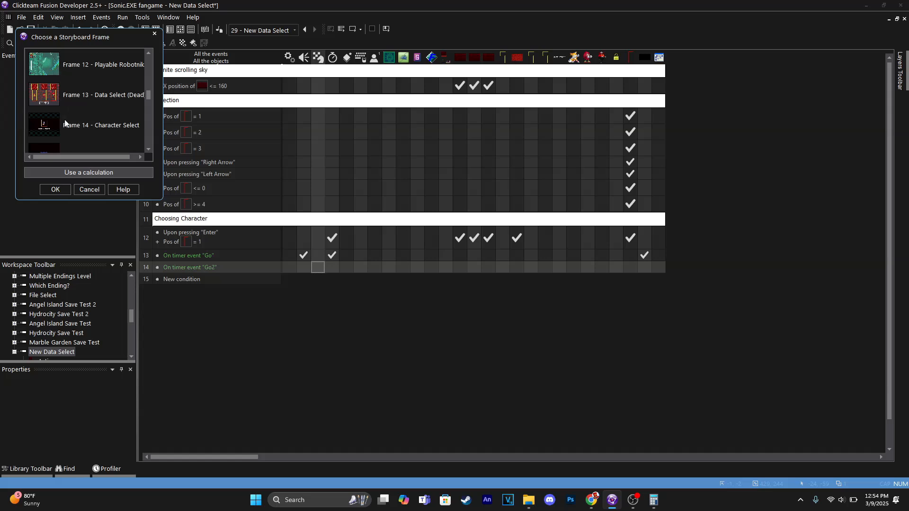
{"action": "scroll", "coordinate": [73, 112], "scroll_direction": "up", "scroll_amount": 5}
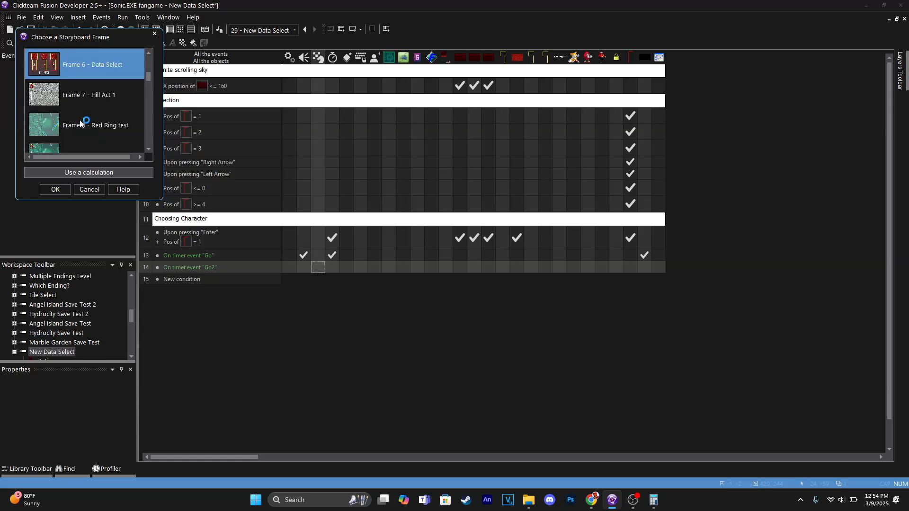
{"action": "scroll", "coordinate": [83, 94], "scroll_direction": "up", "scroll_amount": 3}
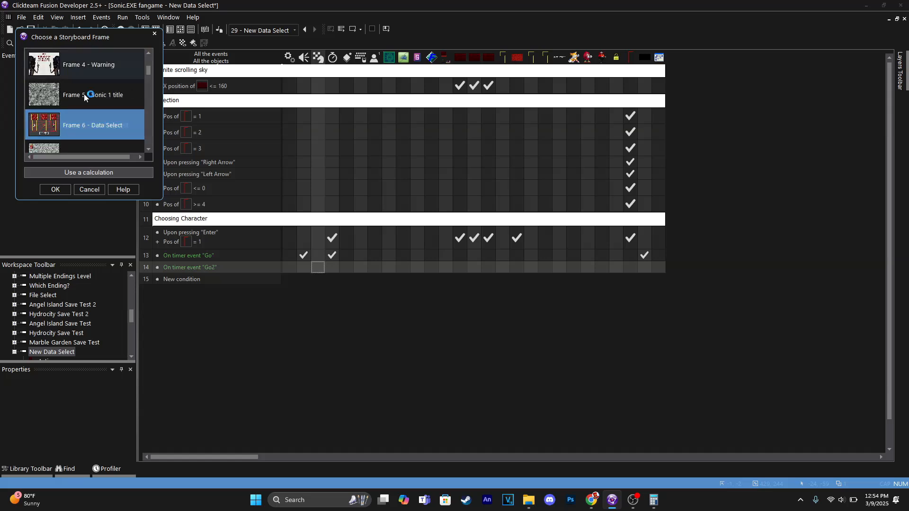
{"action": "scroll", "coordinate": [83, 95], "scroll_direction": "down", "scroll_amount": 1}
{"action": "left_click", "coordinate": [89, 93]}
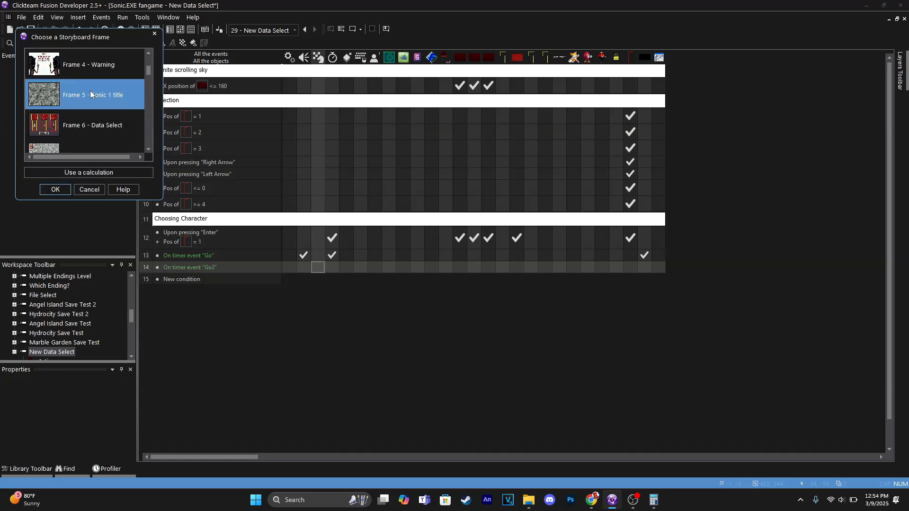
{"action": "left_click", "coordinate": [54, 190]}
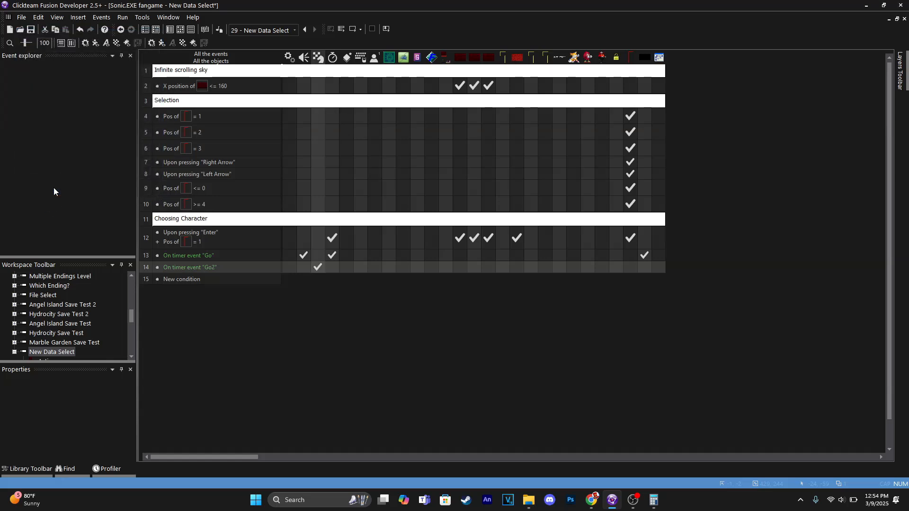
{"action": "left_click", "coordinate": [315, 271]}
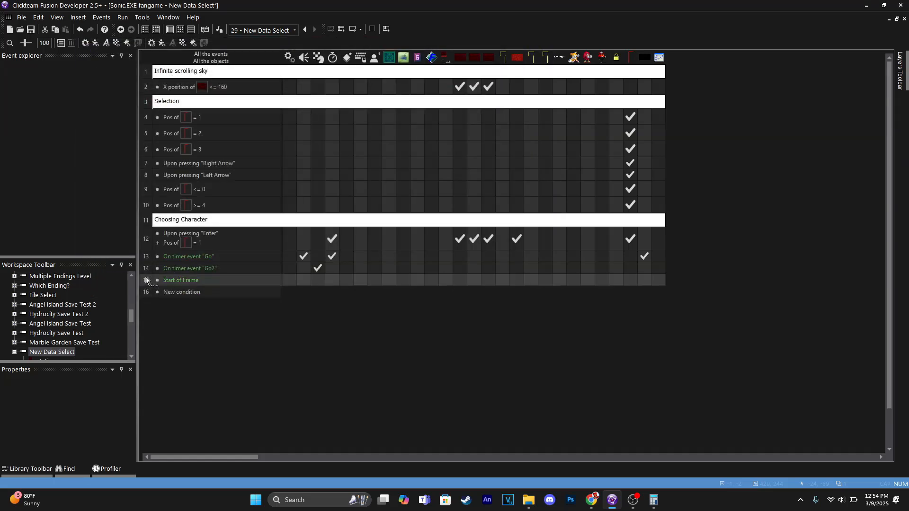
Step: Move the Start of Frame event to the head of the event list and make it play and loop a sample
{"action": "left_click_drag", "start_coordinate": [145, 280], "coordinate": [146, 71]}
{"action": "left_click", "coordinate": [303, 70]}
{"action": "mouse_move", "coordinate": [331, 77]}
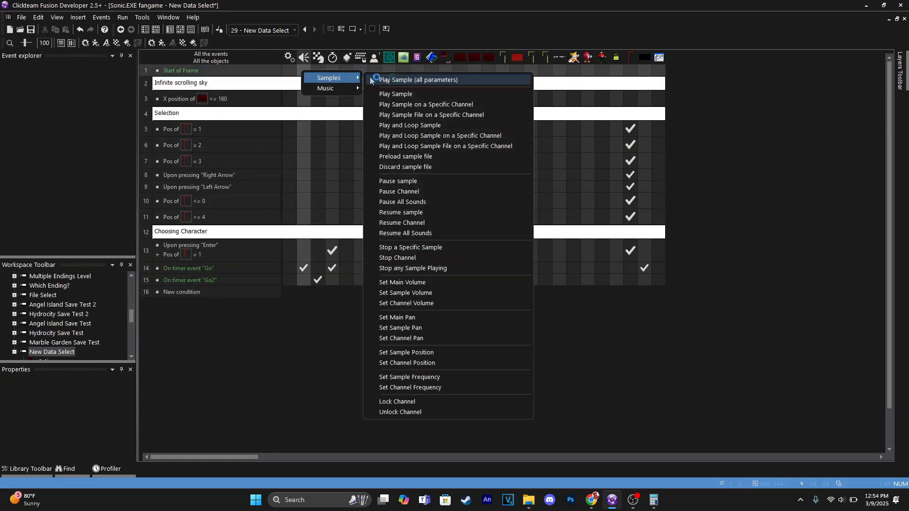
{"action": "left_click", "coordinate": [424, 125]}
{"action": "scroll", "coordinate": [324, 206], "scroll_direction": "down", "scroll_amount": 10}
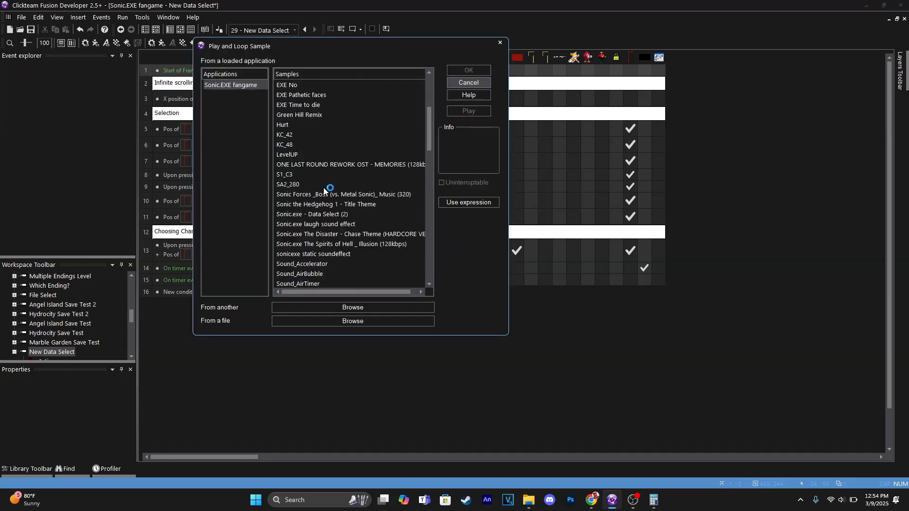
{"action": "double_click", "coordinate": [323, 144]}
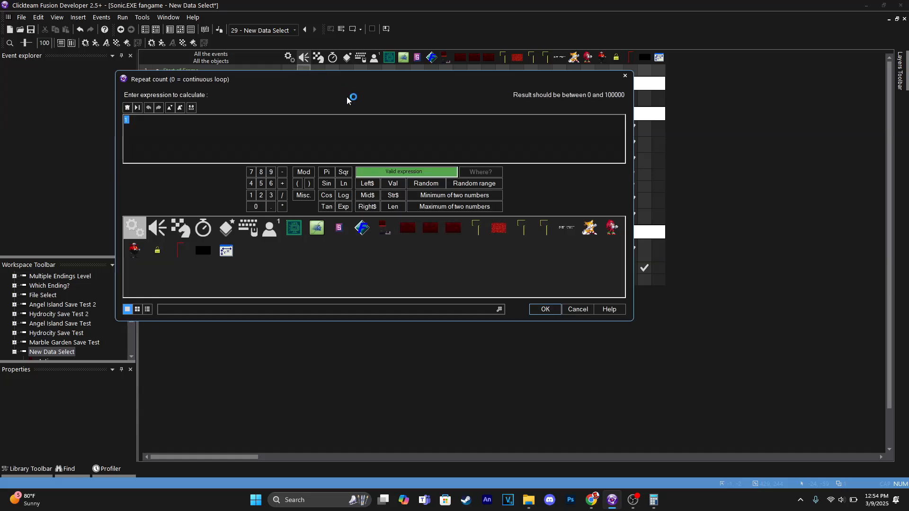
{"action": "key", "text": "Return"}
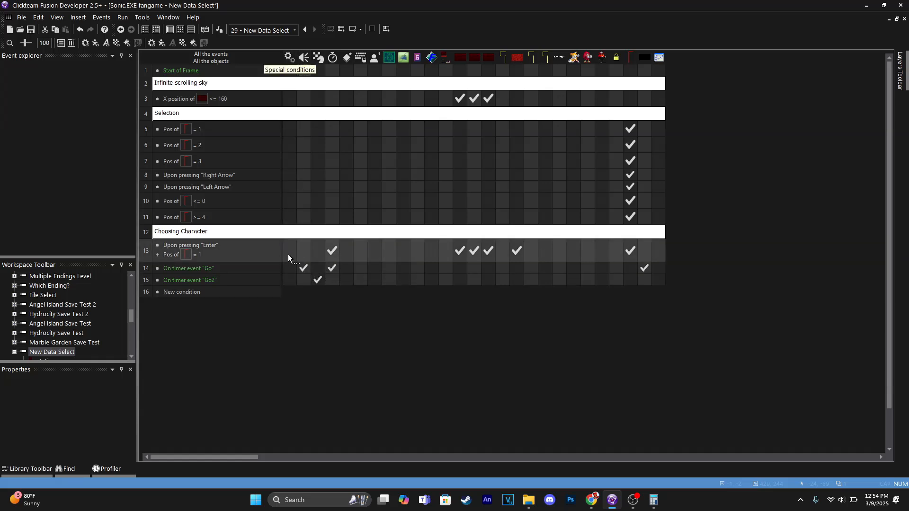
Step: Make the Enter event at position 1 stop any sample playing, and test-run the frame
{"action": "left_click", "coordinate": [303, 252]}
{"action": "mouse_move", "coordinate": [353, 251]}
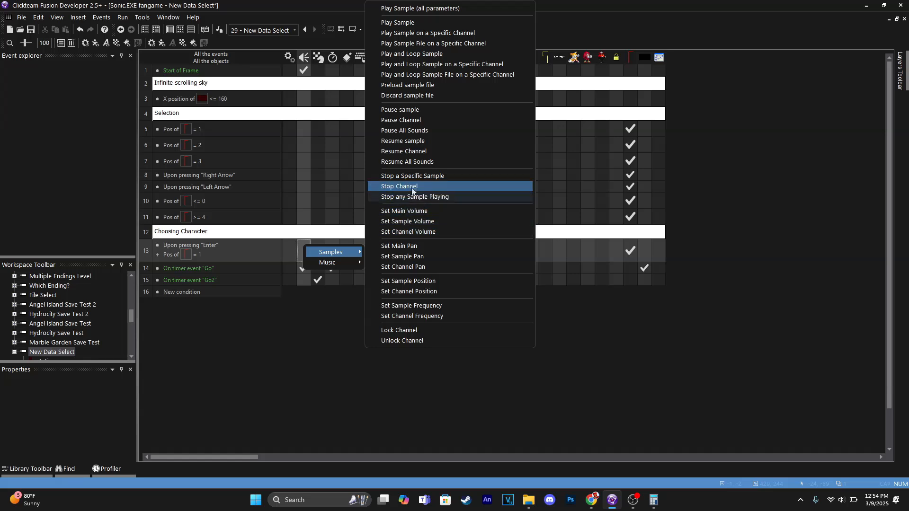
{"action": "left_click", "coordinate": [431, 198]}
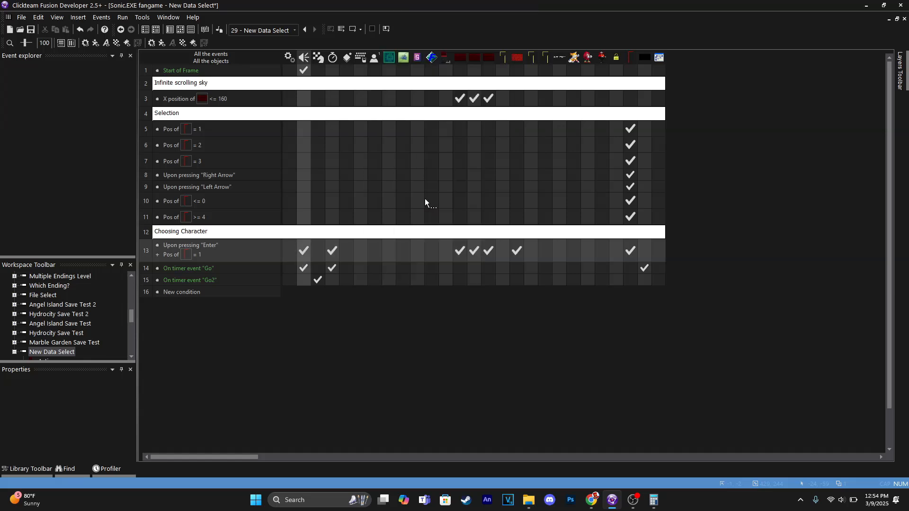
{"action": "key", "text": "F7"}
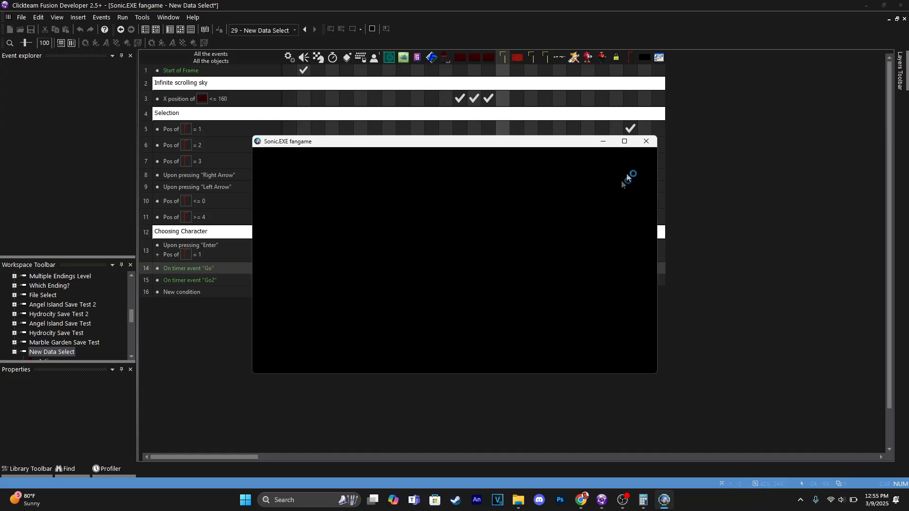
{"action": "left_click", "coordinate": [647, 141]}
Step: Set the delay of the Enter event's "Go" timer action to 3 seconds
{"action": "right_click", "coordinate": [332, 251]}
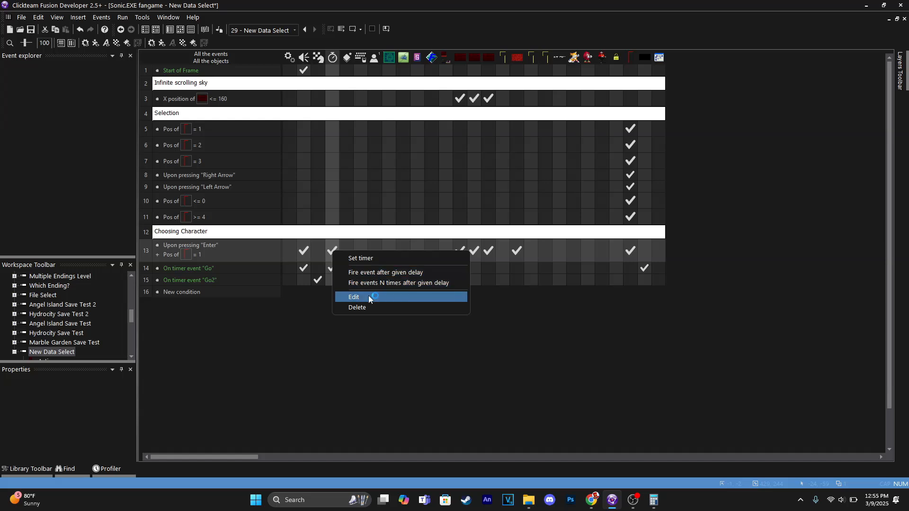
{"action": "left_click", "coordinate": [372, 298]}
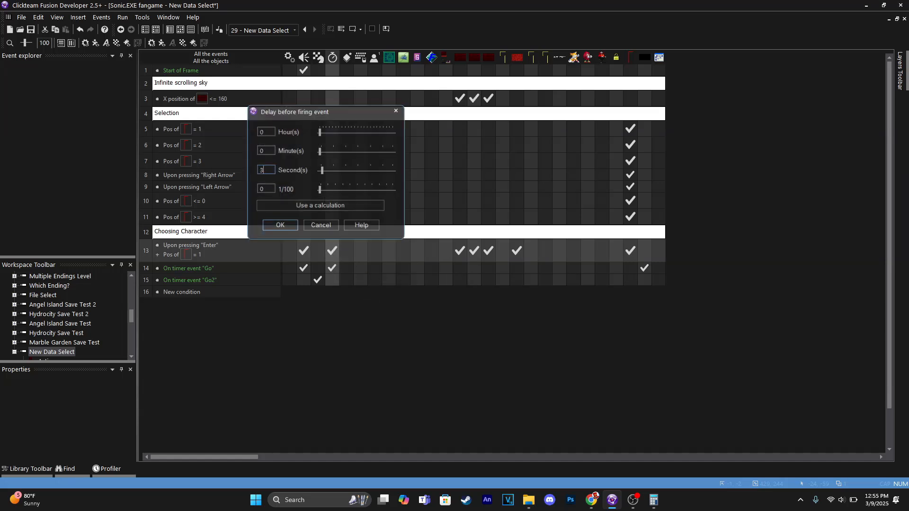
{"action": "key", "text": "Return"}
{"action": "key", "text": "Return"}
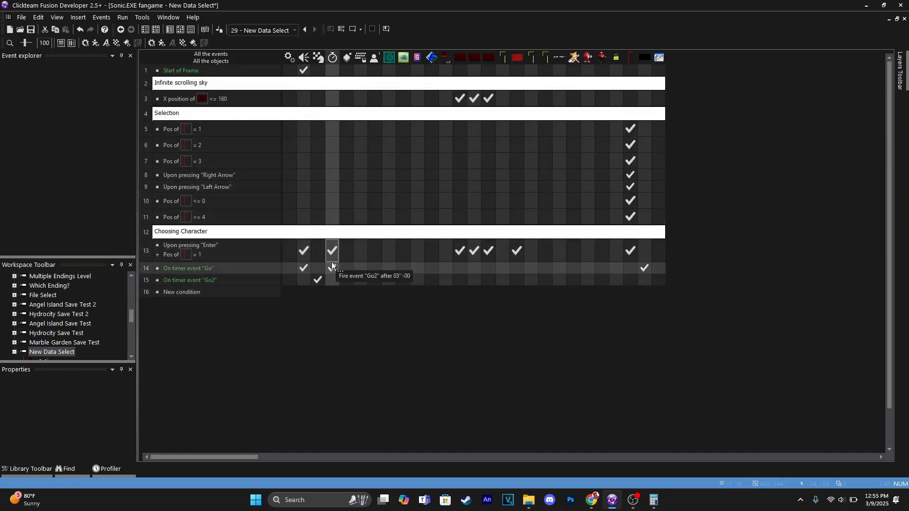
Step: Run the frame, choose the first character to test the sequence, and save the application
{"action": "left_click", "coordinate": [359, 29]}
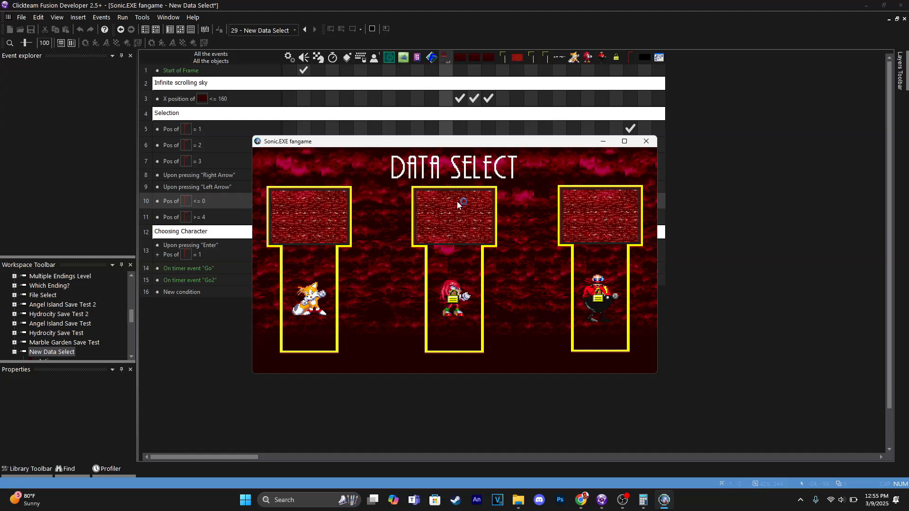
{"action": "key", "text": "Return"}
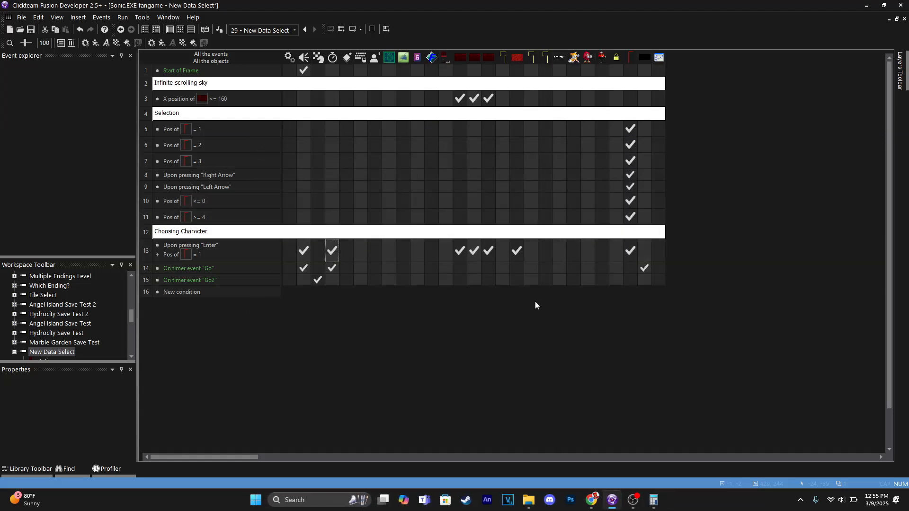
{"action": "key", "text": "ctrl+s"}
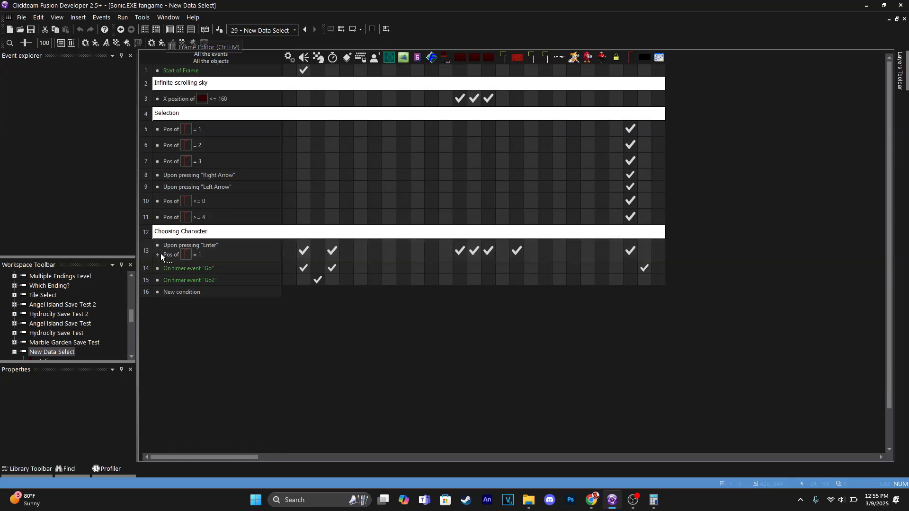
Step: Add an event for pressing Enter while the selector's Pos value is different from 1
{"action": "mouse_move", "coordinate": [175, 294]}
{"action": "left_mouse_down"}
{"action": "mouse_move", "coordinate": [186, 310]}
{"action": "mouse_move", "coordinate": [177, 294]}
{"action": "left_mouse_up"}
{"action": "left_click_drag", "start_coordinate": [172, 254], "coordinate": [147, 294]}
{"action": "double_click", "coordinate": [173, 301]}
{"action": "left_click", "coordinate": [180, 130]}
{"action": "left_click", "coordinate": [180, 147]}
{"action": "key", "text": "Return"}
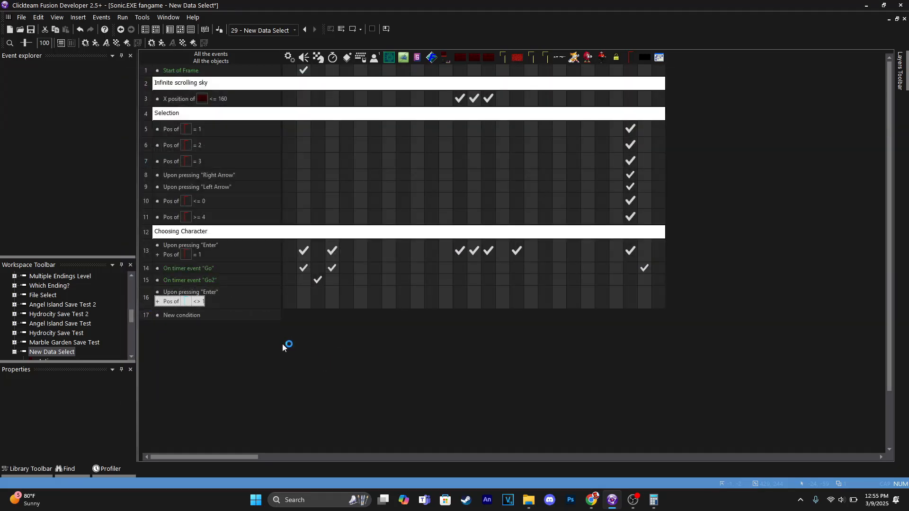
Step: Make the new Enter event for positions other than 1 play the sample "Y1"
{"action": "left_click", "coordinate": [302, 297]}
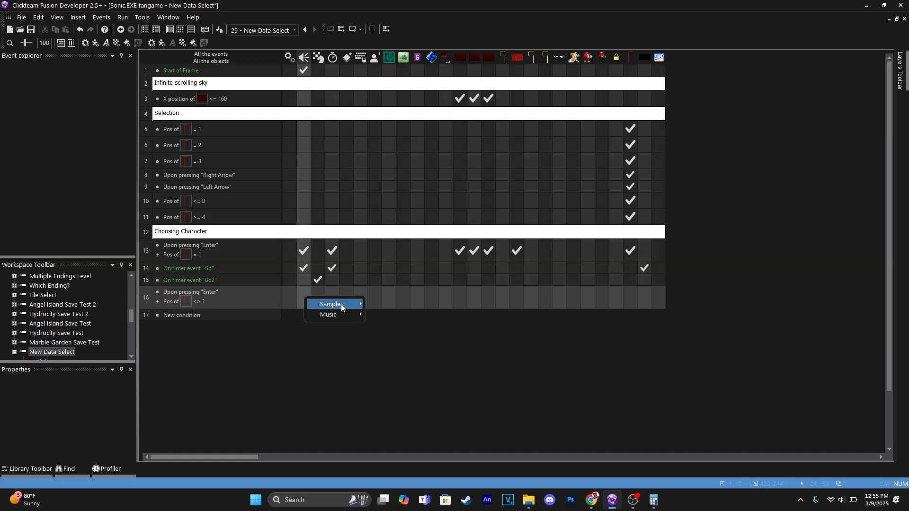
{"action": "mouse_move", "coordinate": [331, 304]}
{"action": "left_click", "coordinate": [398, 23]}
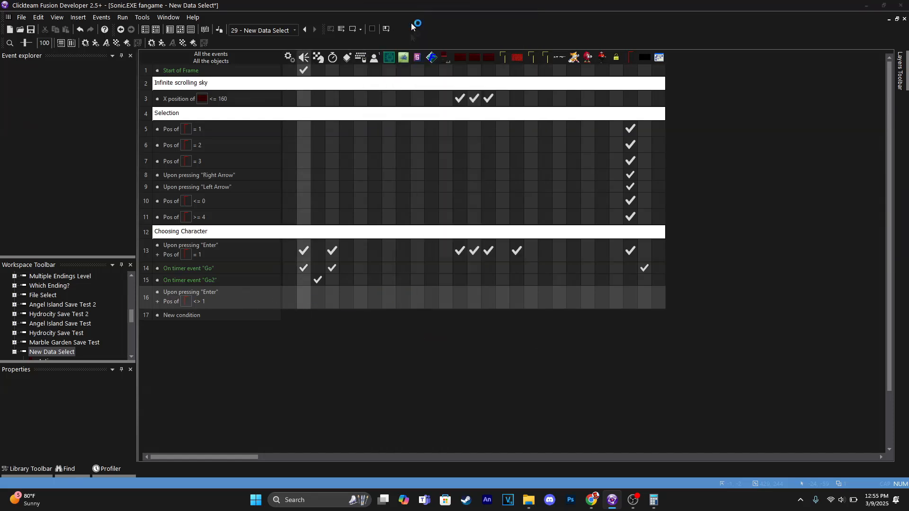
{"action": "left_click_drag", "start_coordinate": [428, 92], "coordinate": [428, 104]}
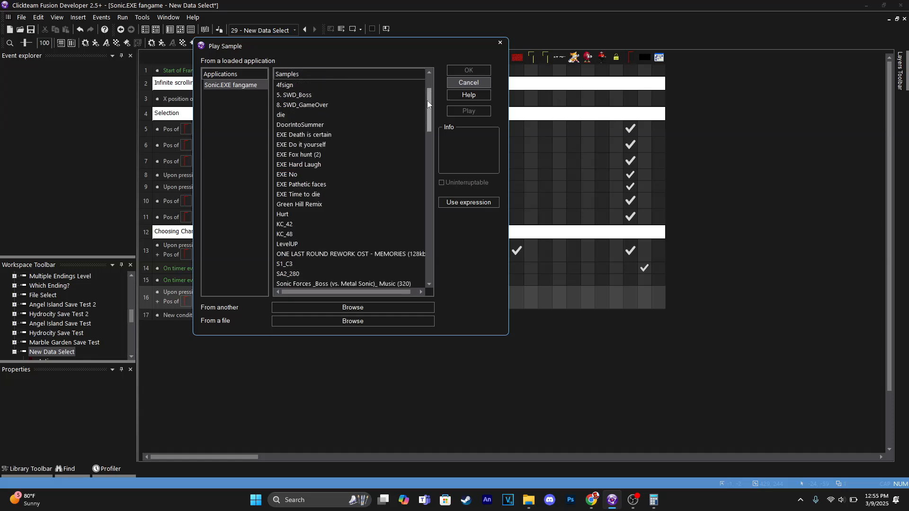
{"action": "left_click_drag", "start_coordinate": [427, 103], "coordinate": [413, 272]}
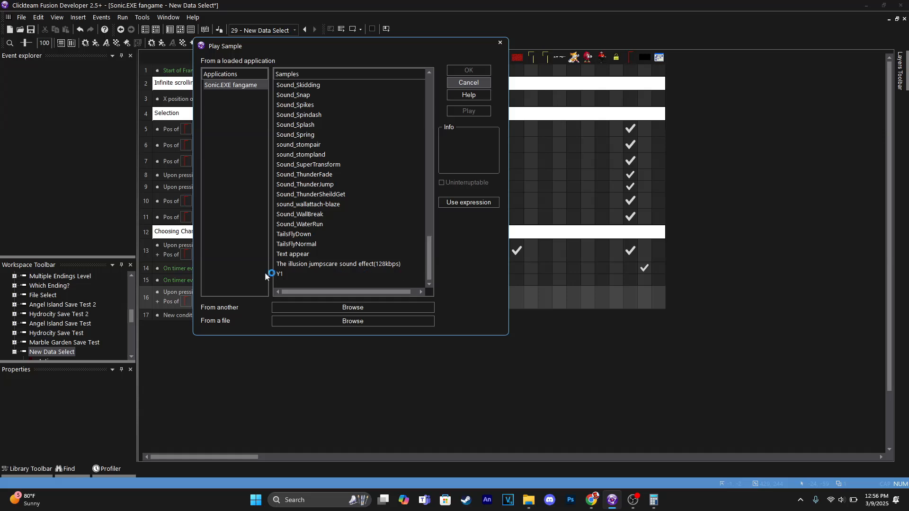
{"action": "left_click", "coordinate": [284, 273]}
{"action": "left_click", "coordinate": [468, 70]}
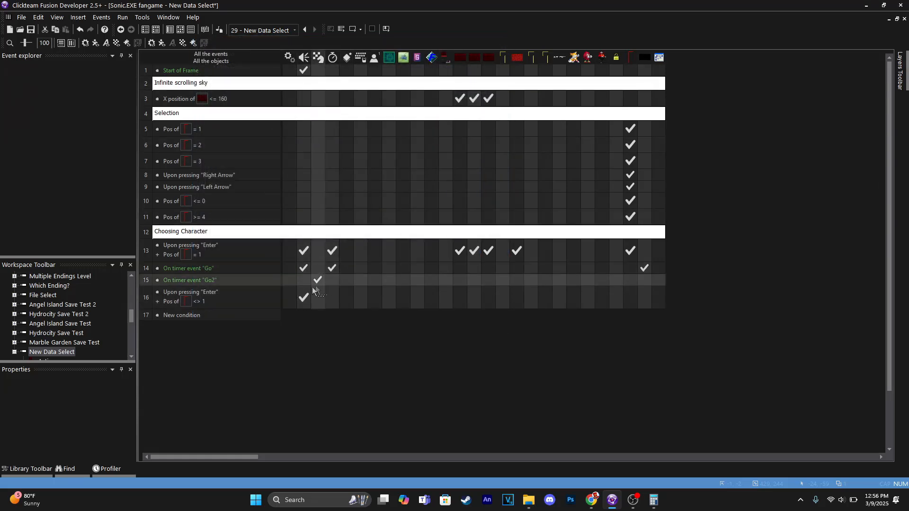
{"action": "left_click", "coordinate": [304, 297]}
Step: Test-run the frame with the selector on the locked characters, and change the sample of the last Enter event to "die"
{"action": "left_click", "coordinate": [353, 29]}
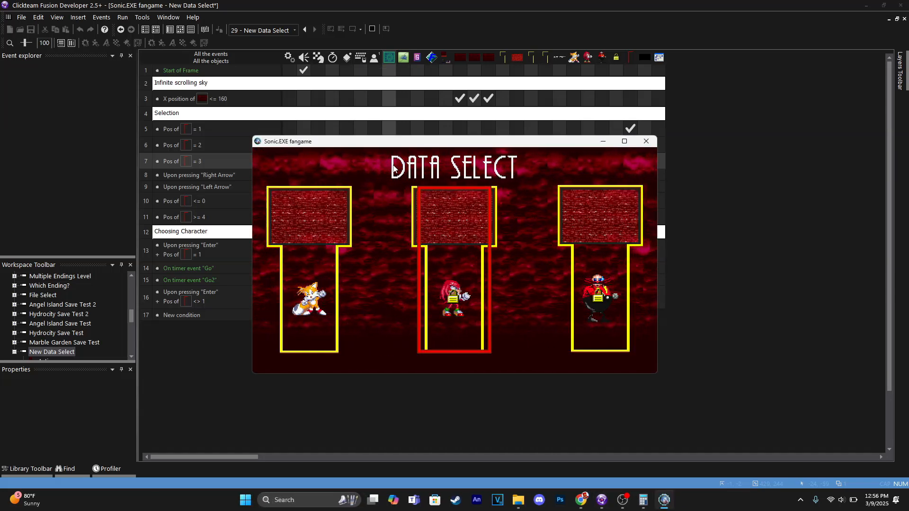
{"action": "key", "text": "Right"}
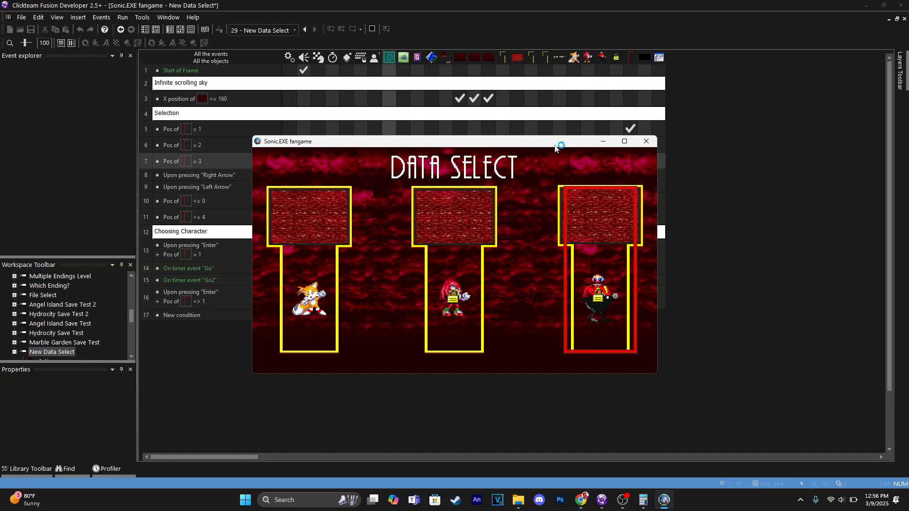
{"action": "left_click", "coordinate": [646, 141]}
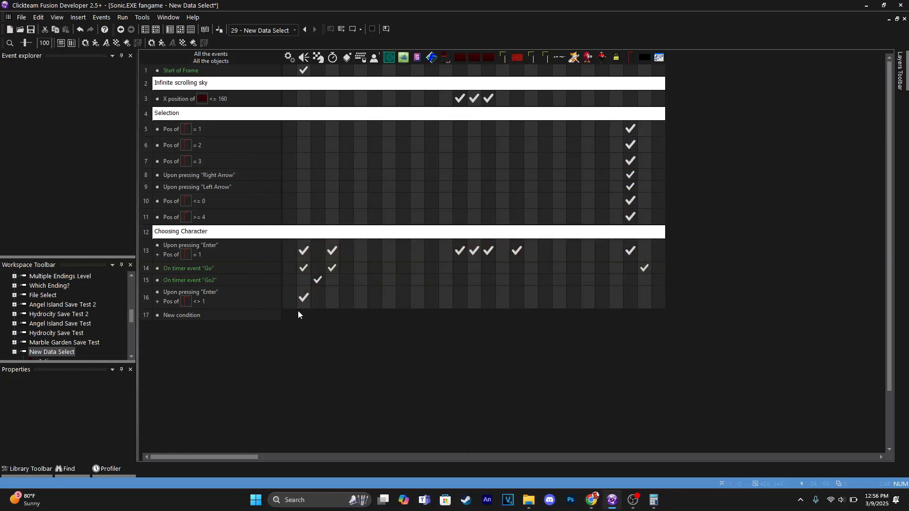
{"action": "mouse_move", "coordinate": [303, 297]}
{"action": "left_click", "coordinate": [304, 298]}
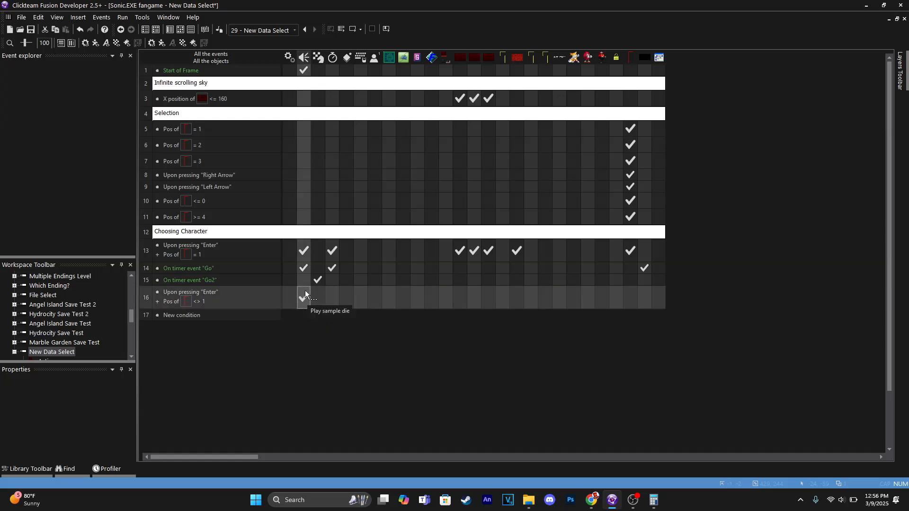
Step: Return to the New Data Select frame's layout and hide the layer holding the black object
{"action": "left_click", "coordinate": [171, 30]}
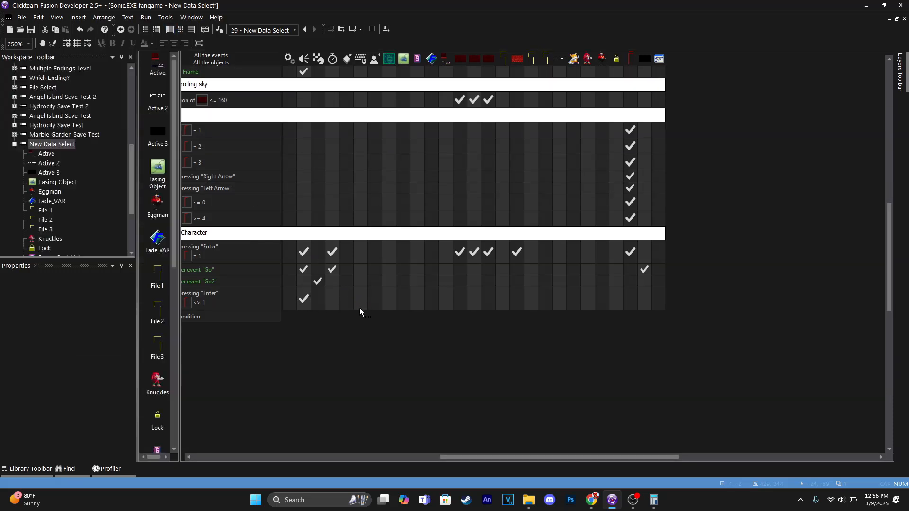
{"action": "left_click", "coordinate": [901, 73]}
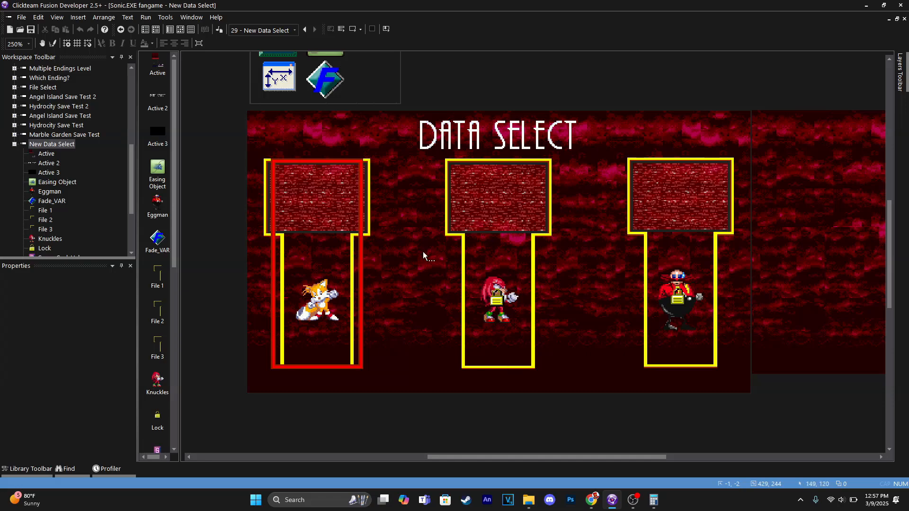
{"action": "middle_click_drag", "start_coordinate": [649, 332], "coordinate": [708, 344]}
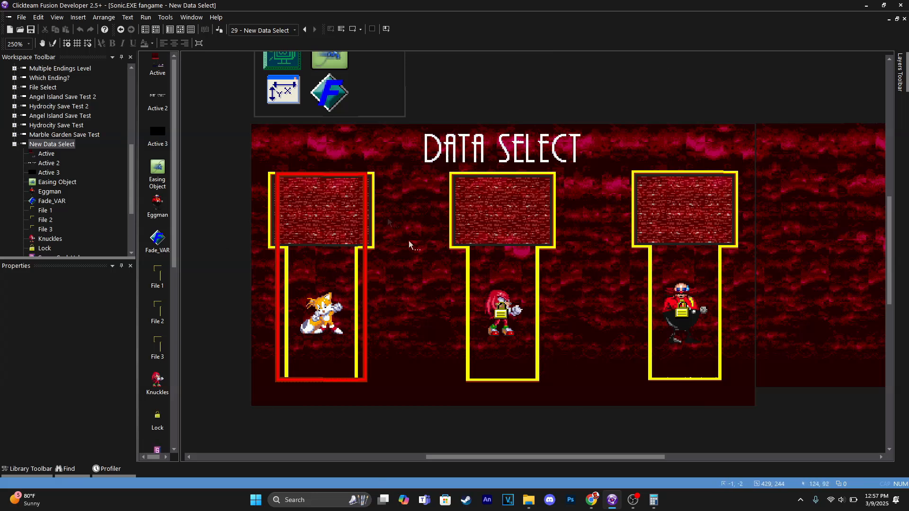